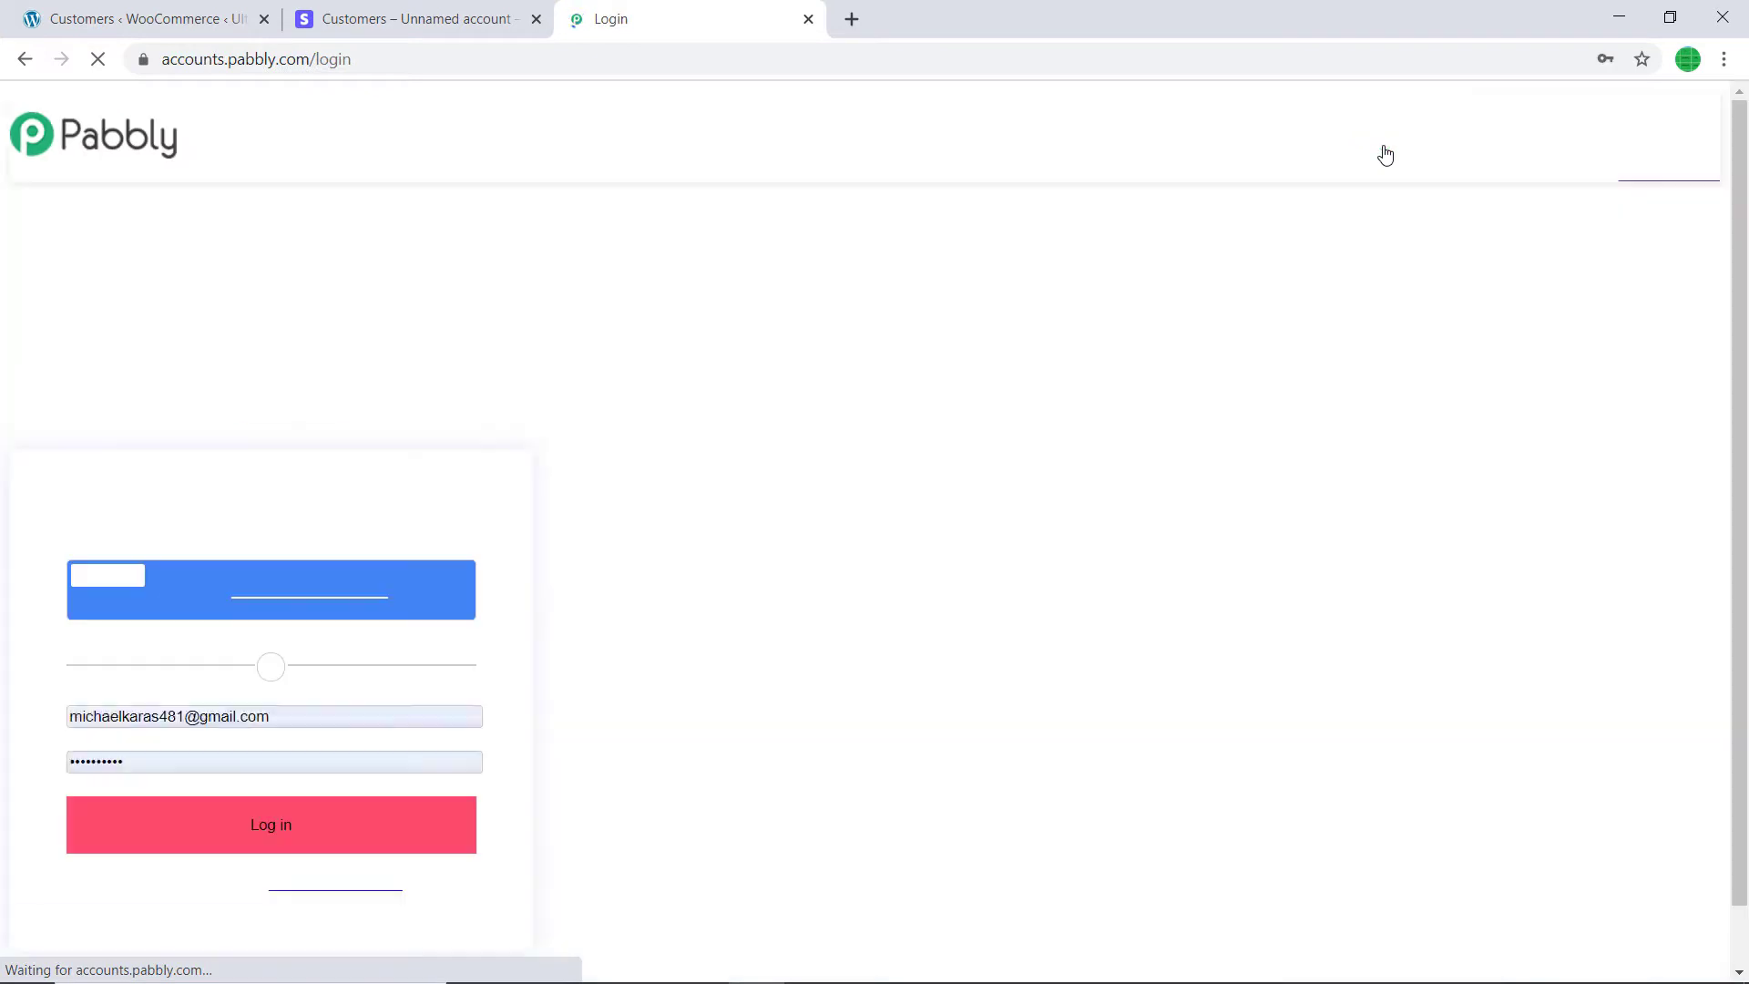
- Scroll down to the Pabbly login form with the saved credentials filled in
scroll(312, 539, down, 5)
- Log in to Pabbly Accounts and launch Connect via its Access Now button
click(304, 773)
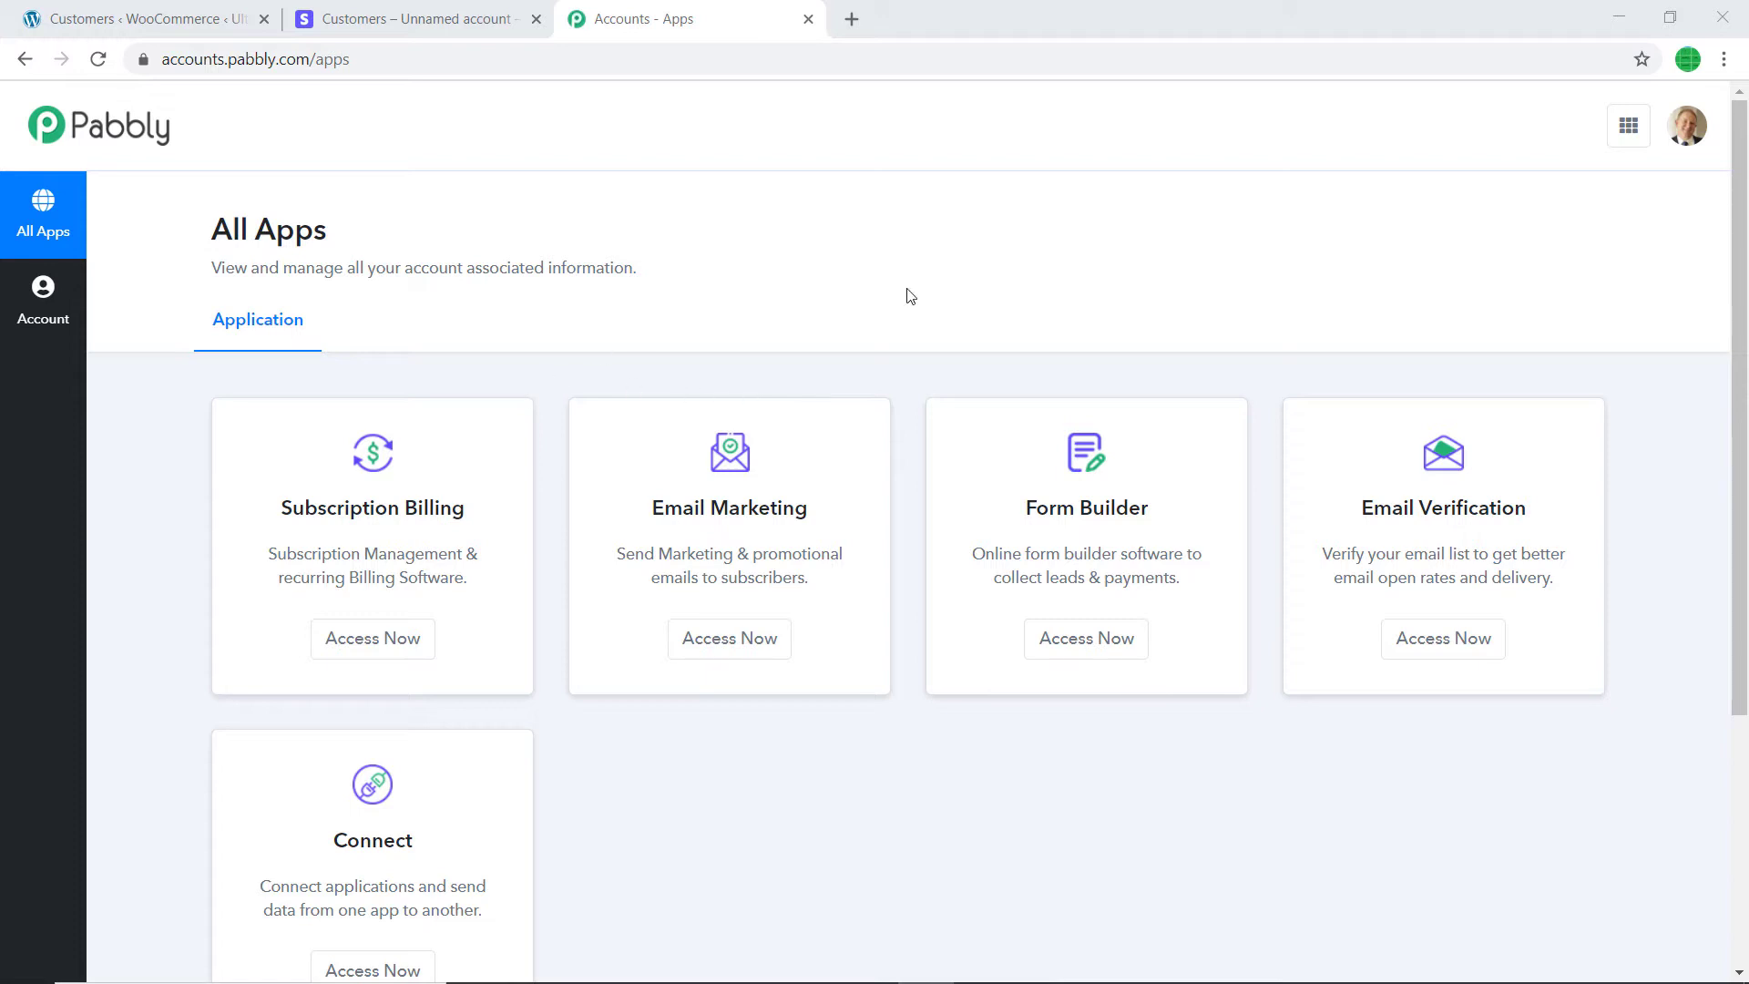
scroll(910, 293, down, 4)
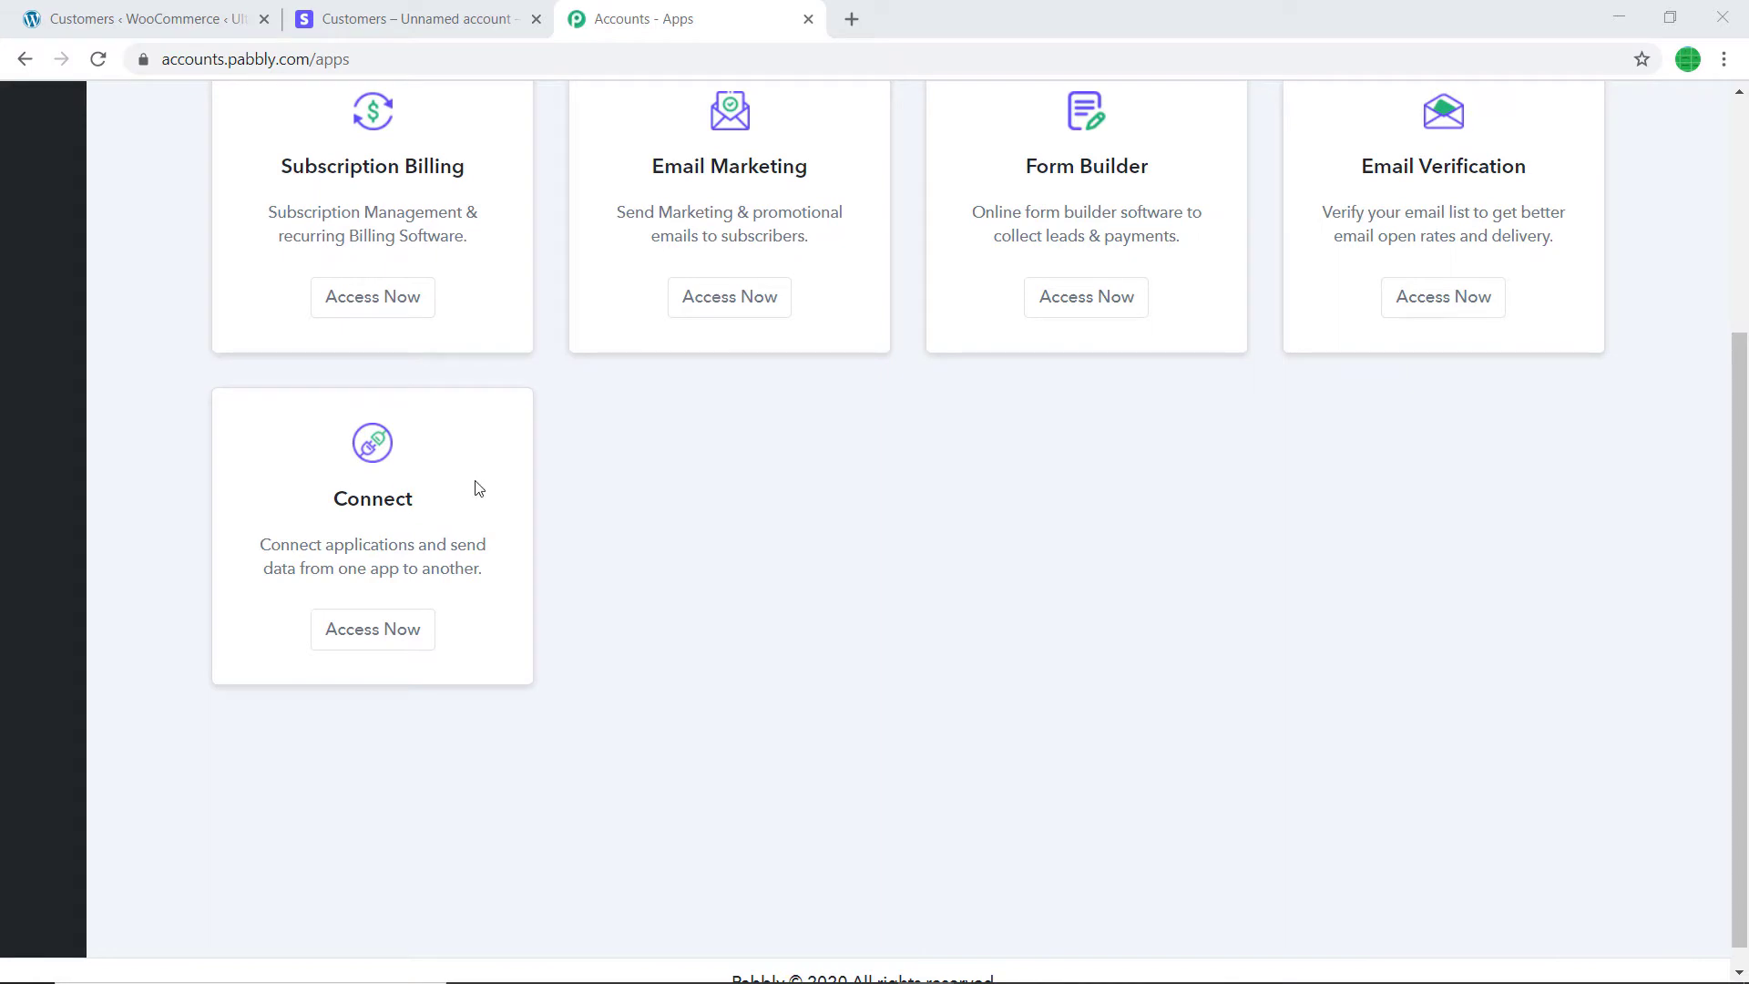
click(330, 635)
click(331, 635)
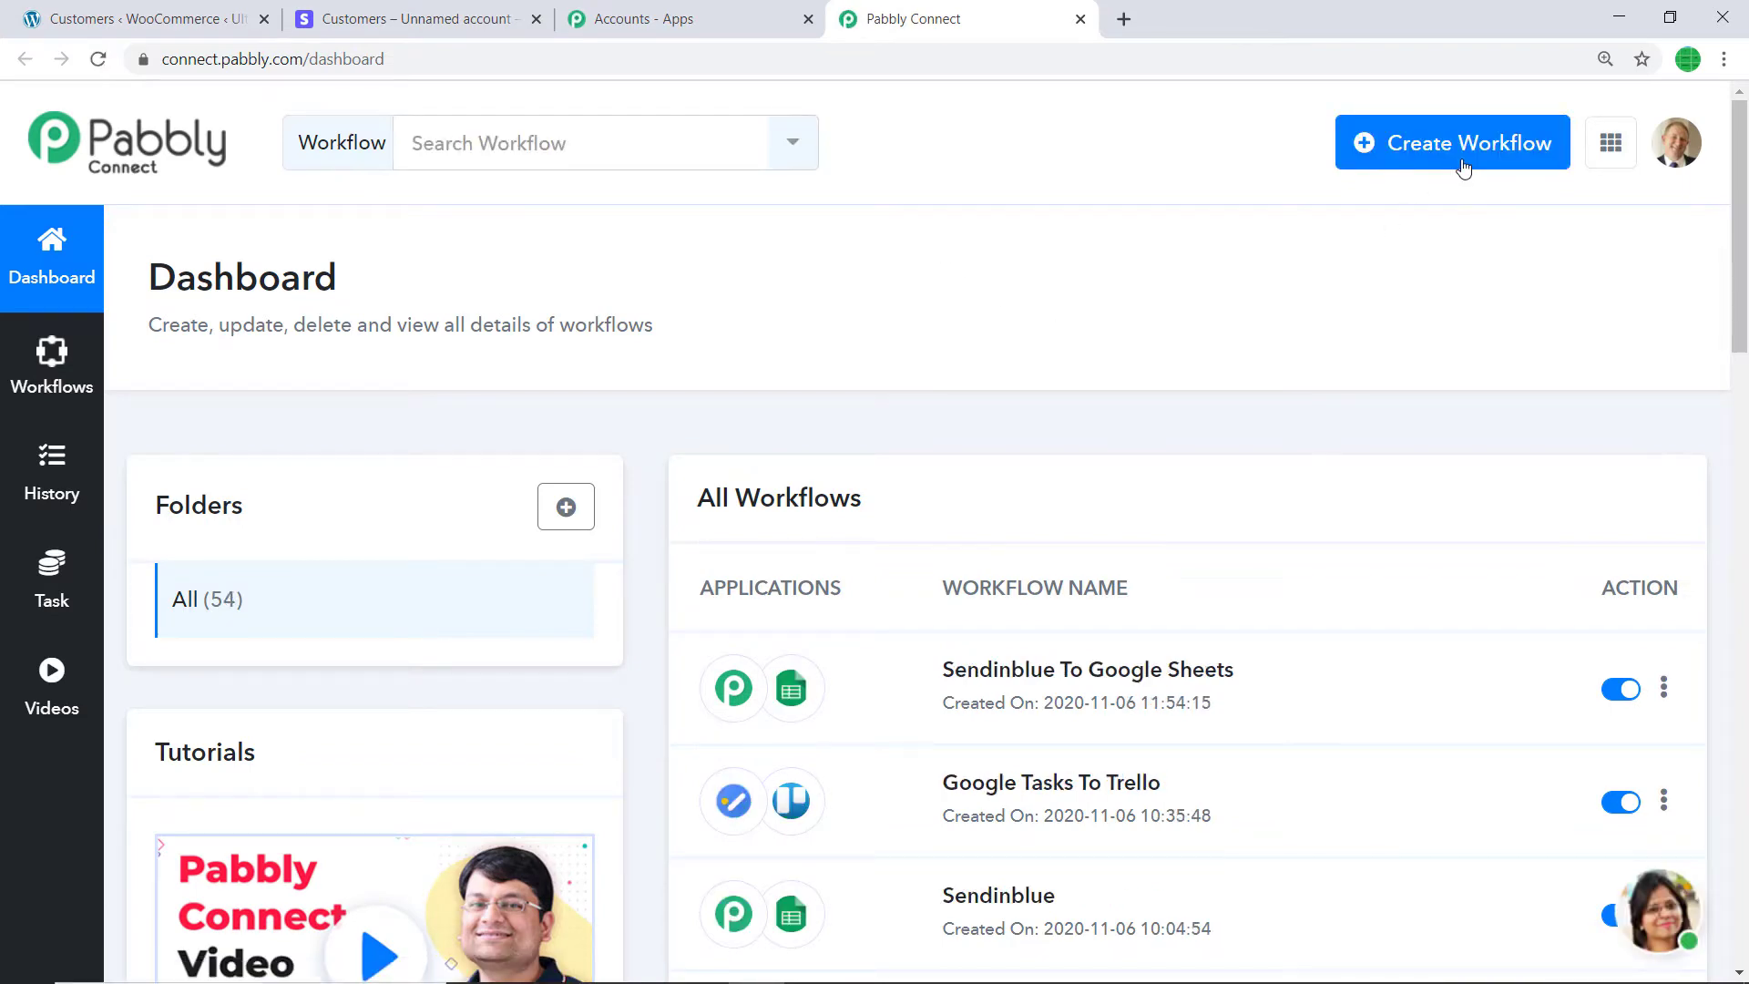
- Create a new workflow named 'Stripe to WooCommerce'
click(1463, 168)
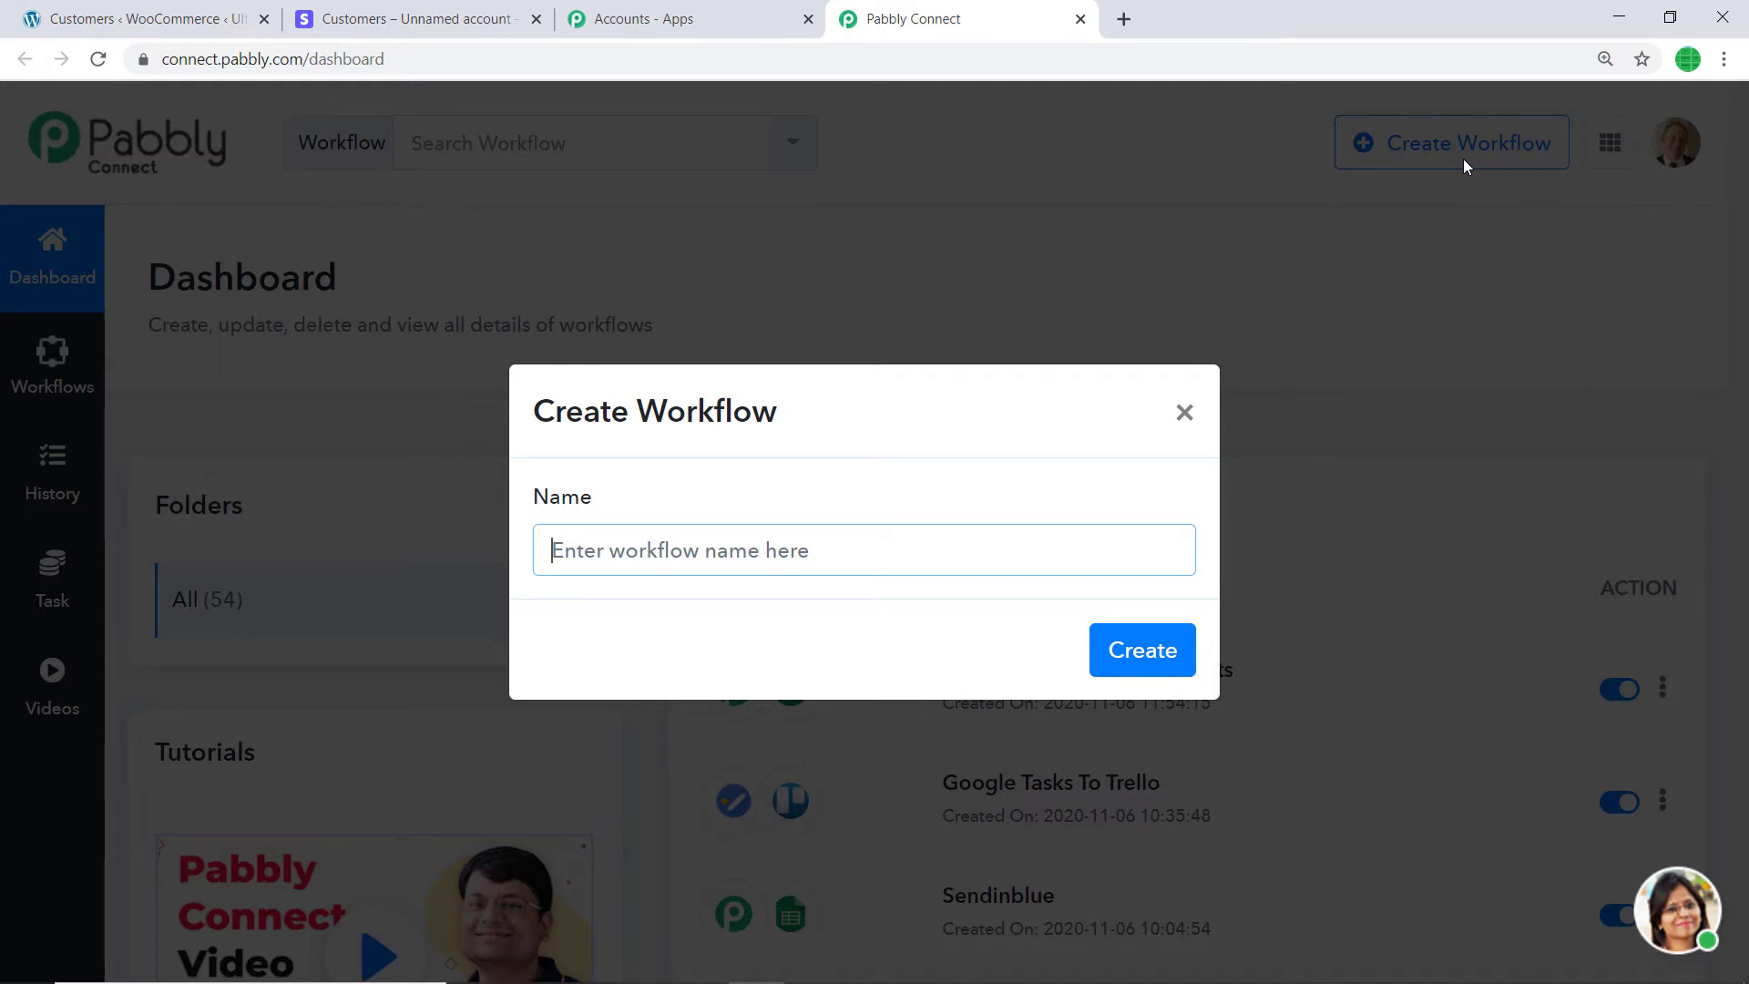
text(Stripe )
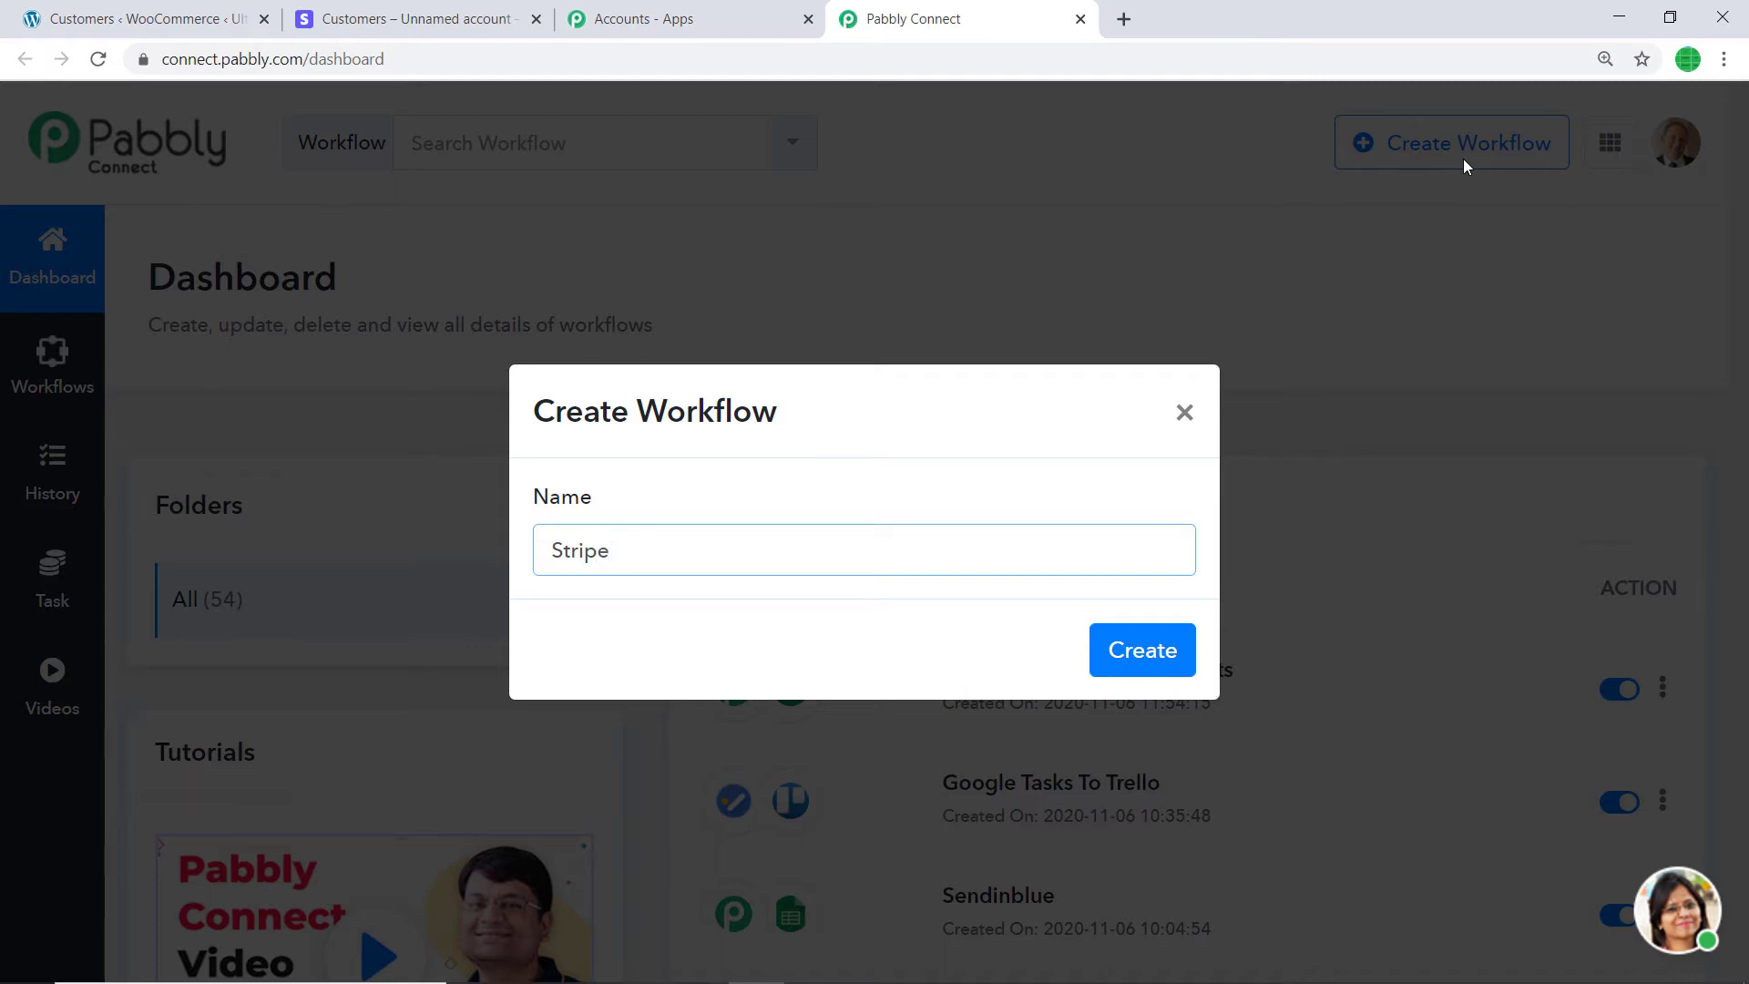
text(to WooCommerce)
click(1160, 664)
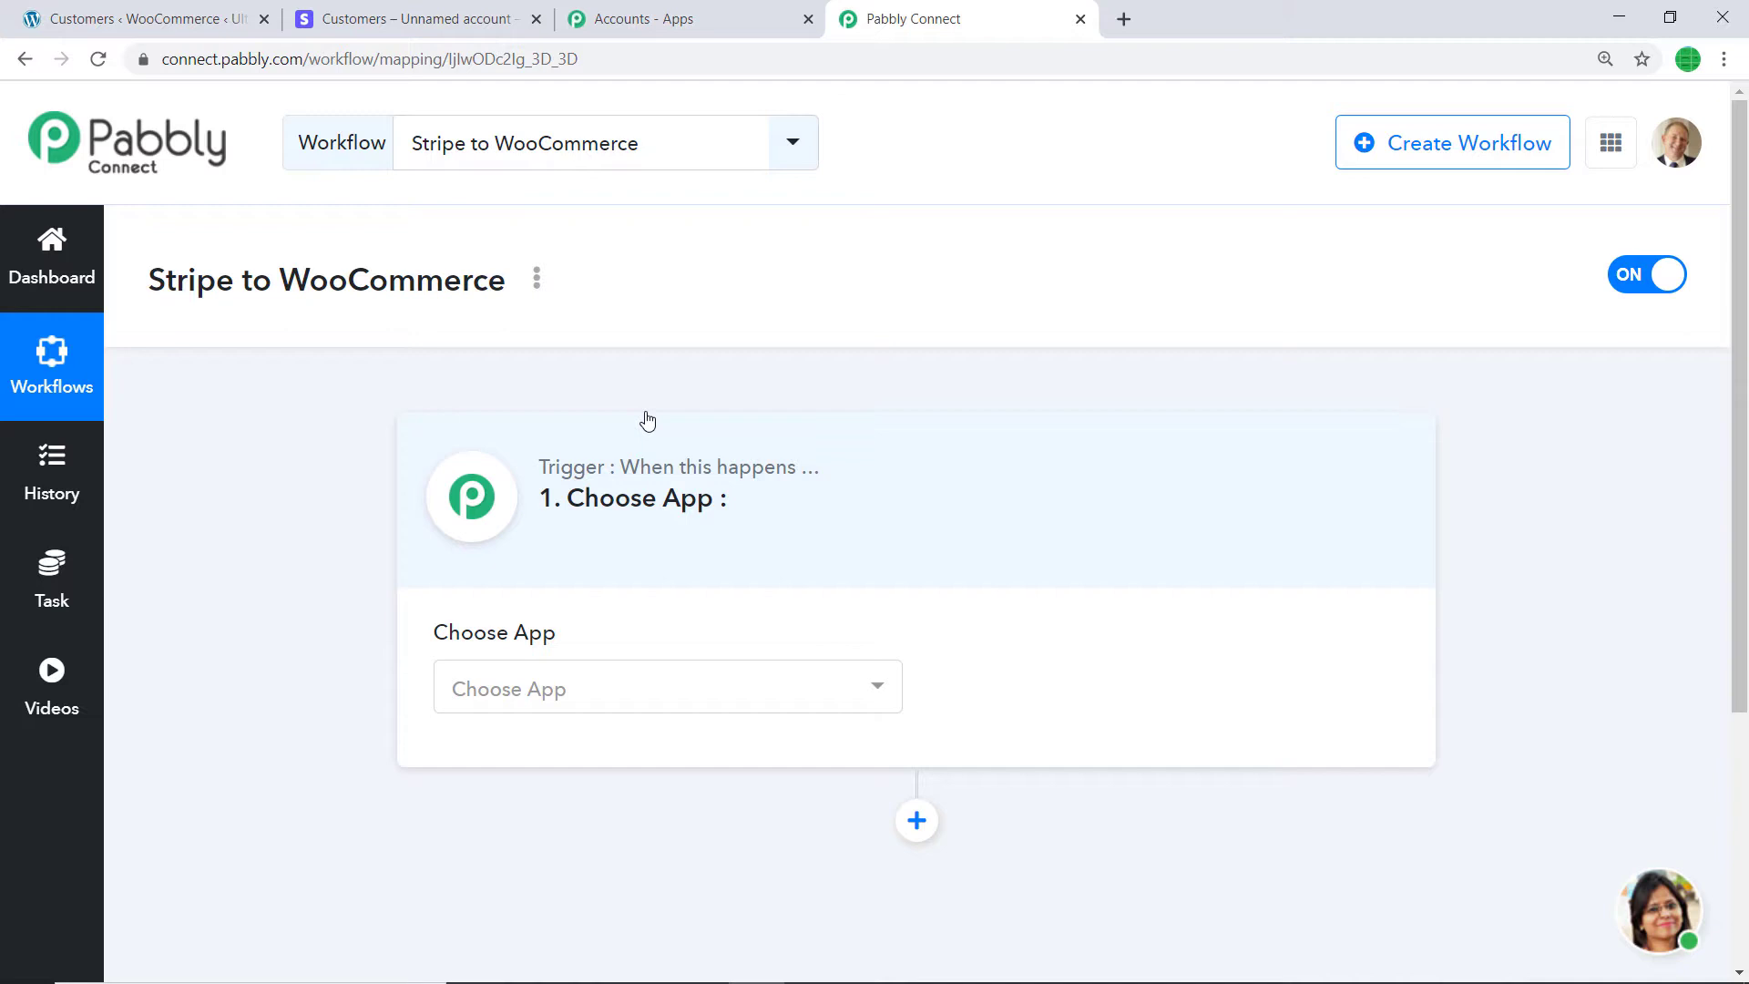
- Set the workflow trigger to Stripe with the New Customer method
click(644, 685)
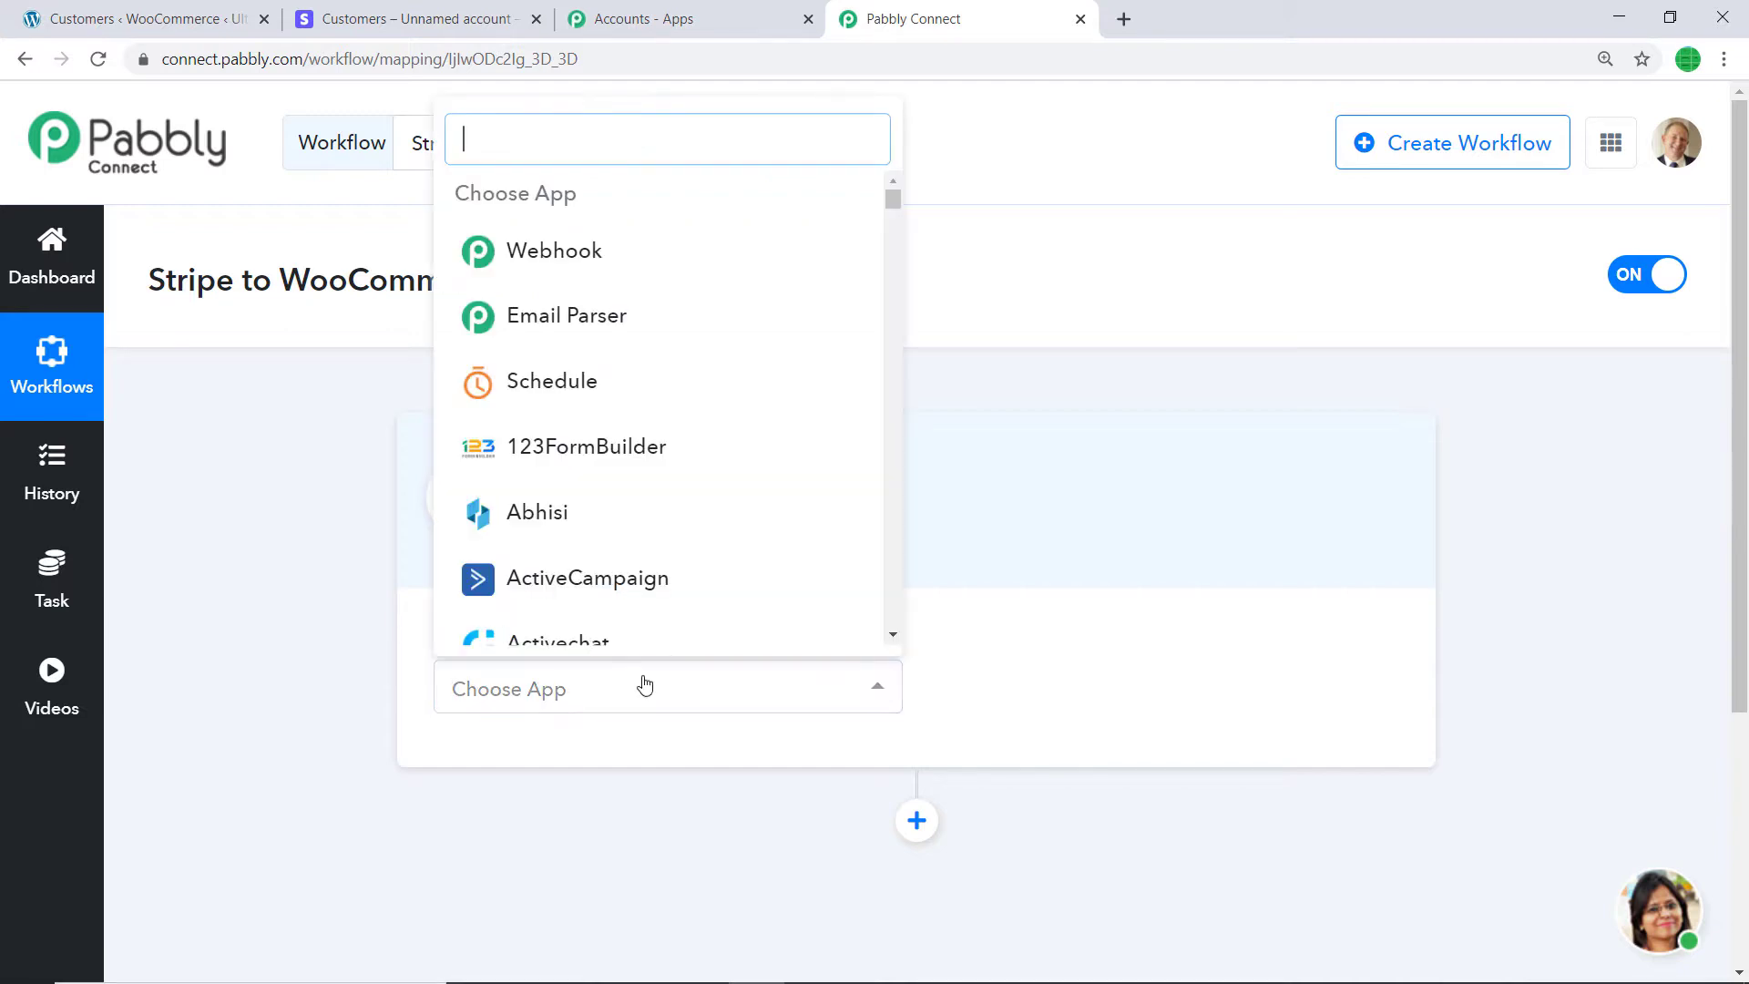
text(str)
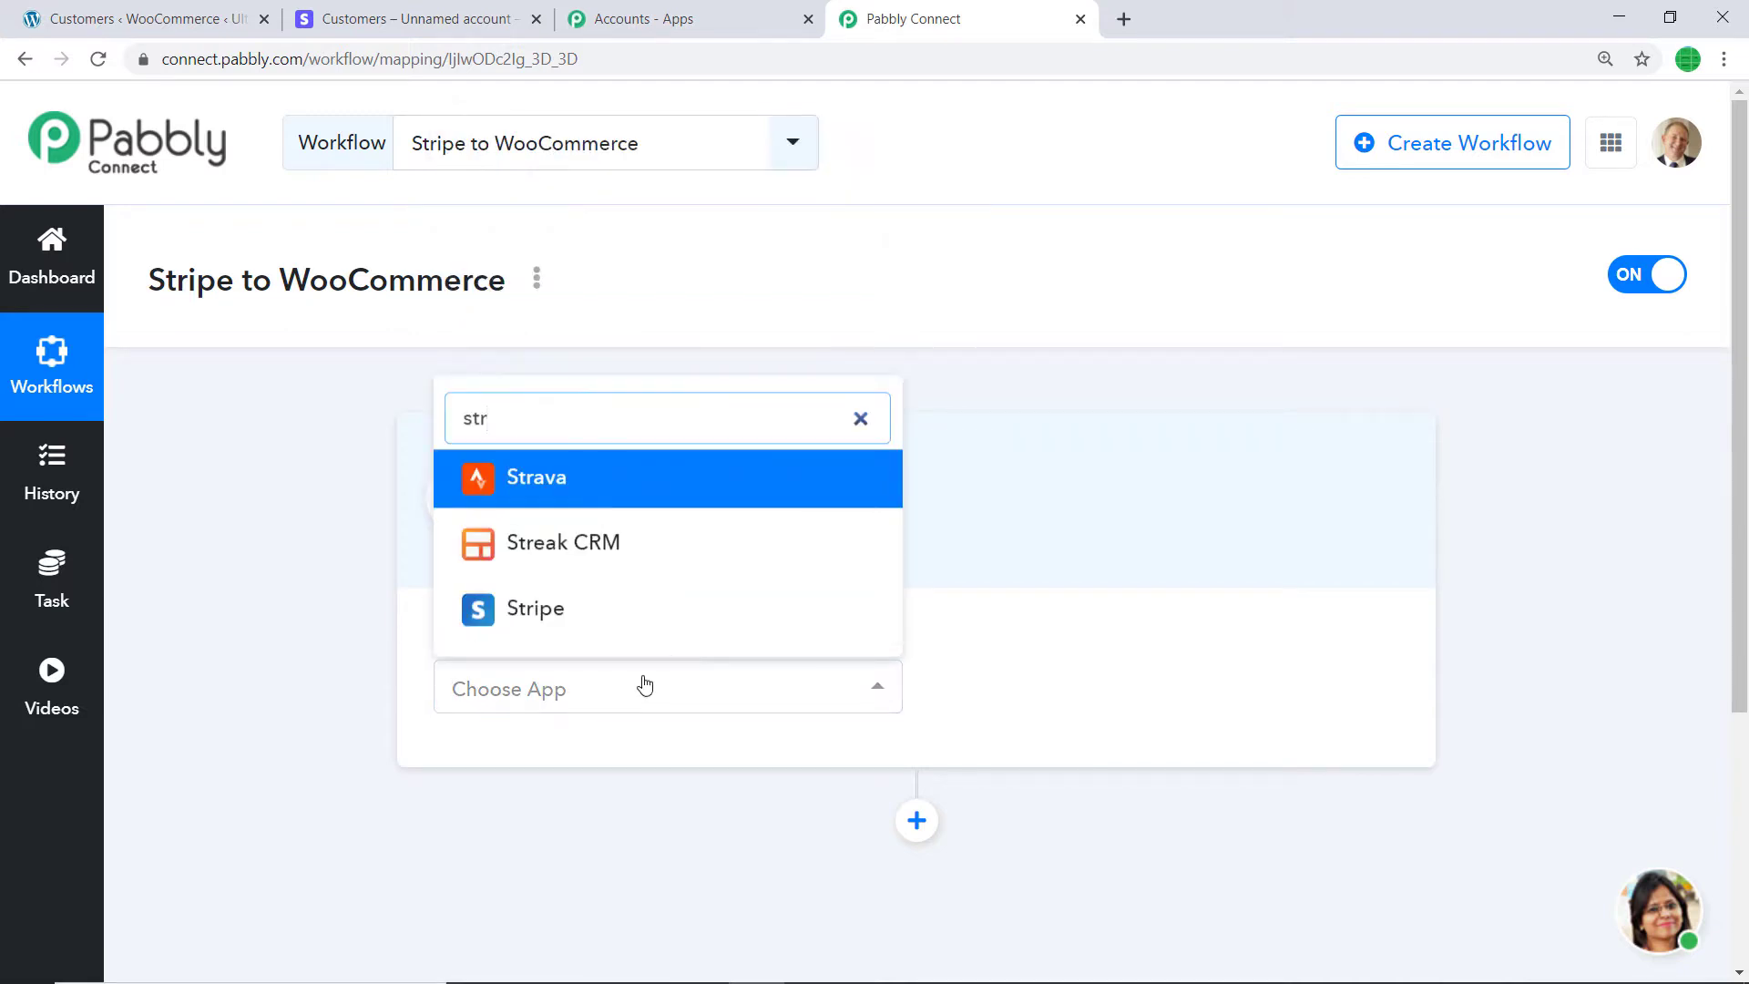
text(ipe)
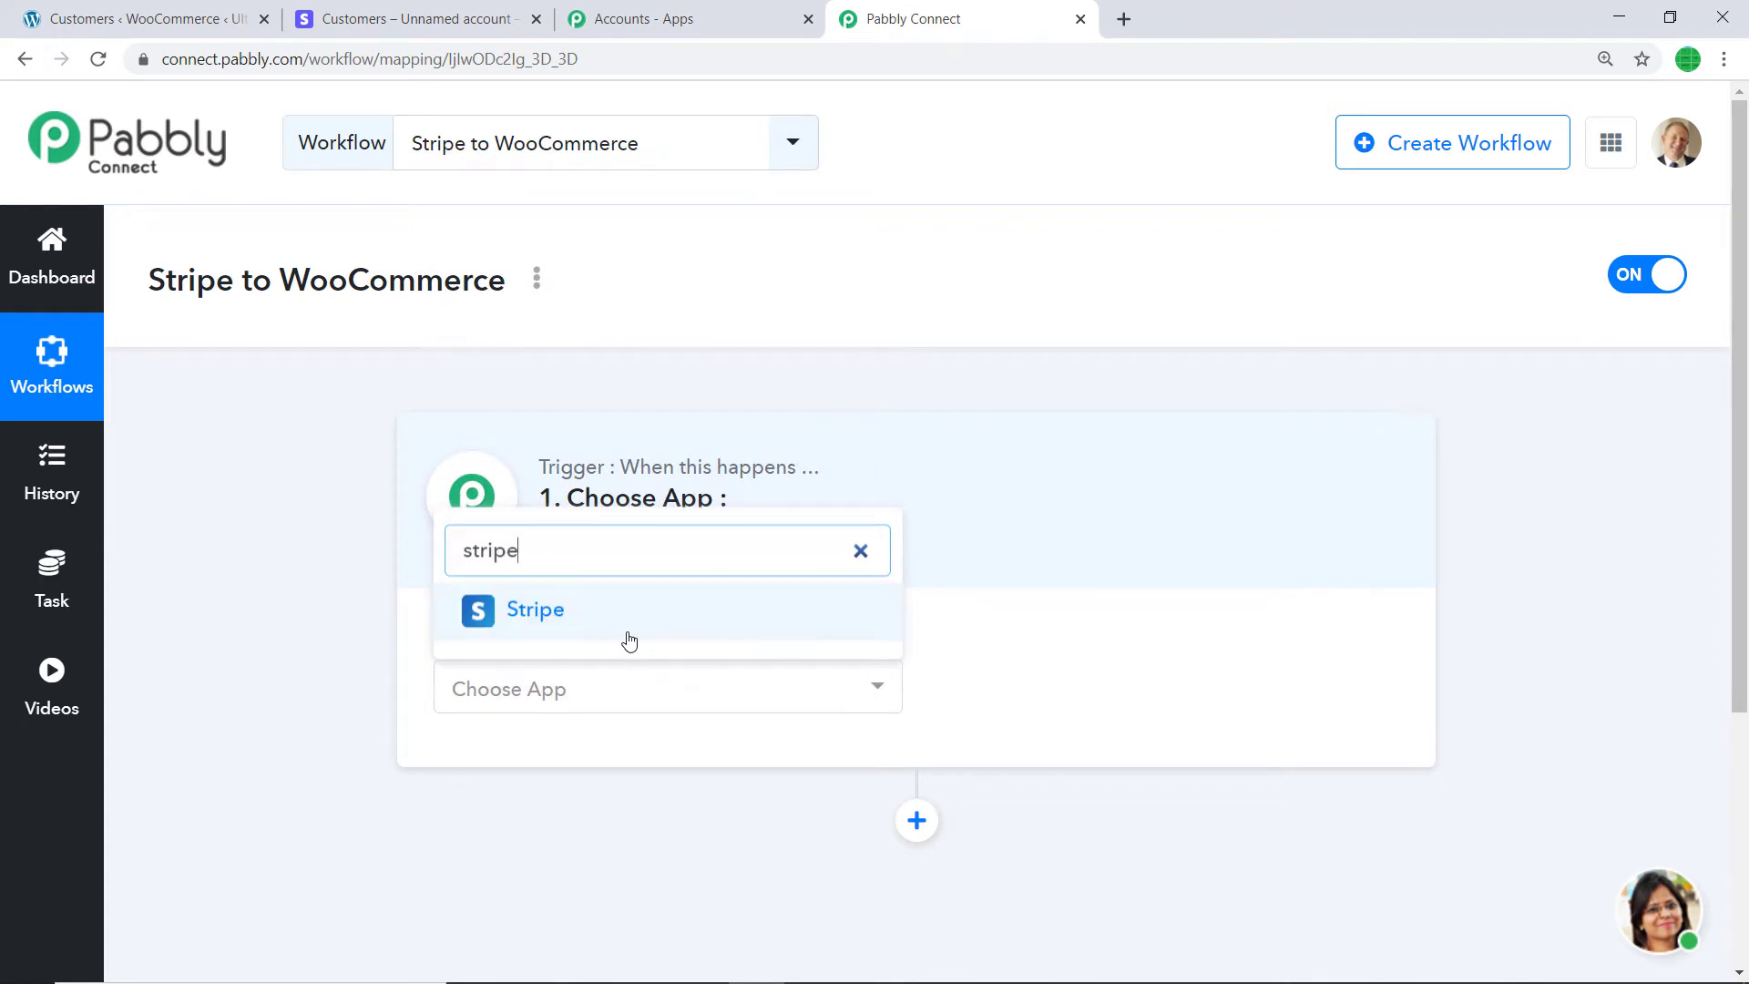
click(629, 623)
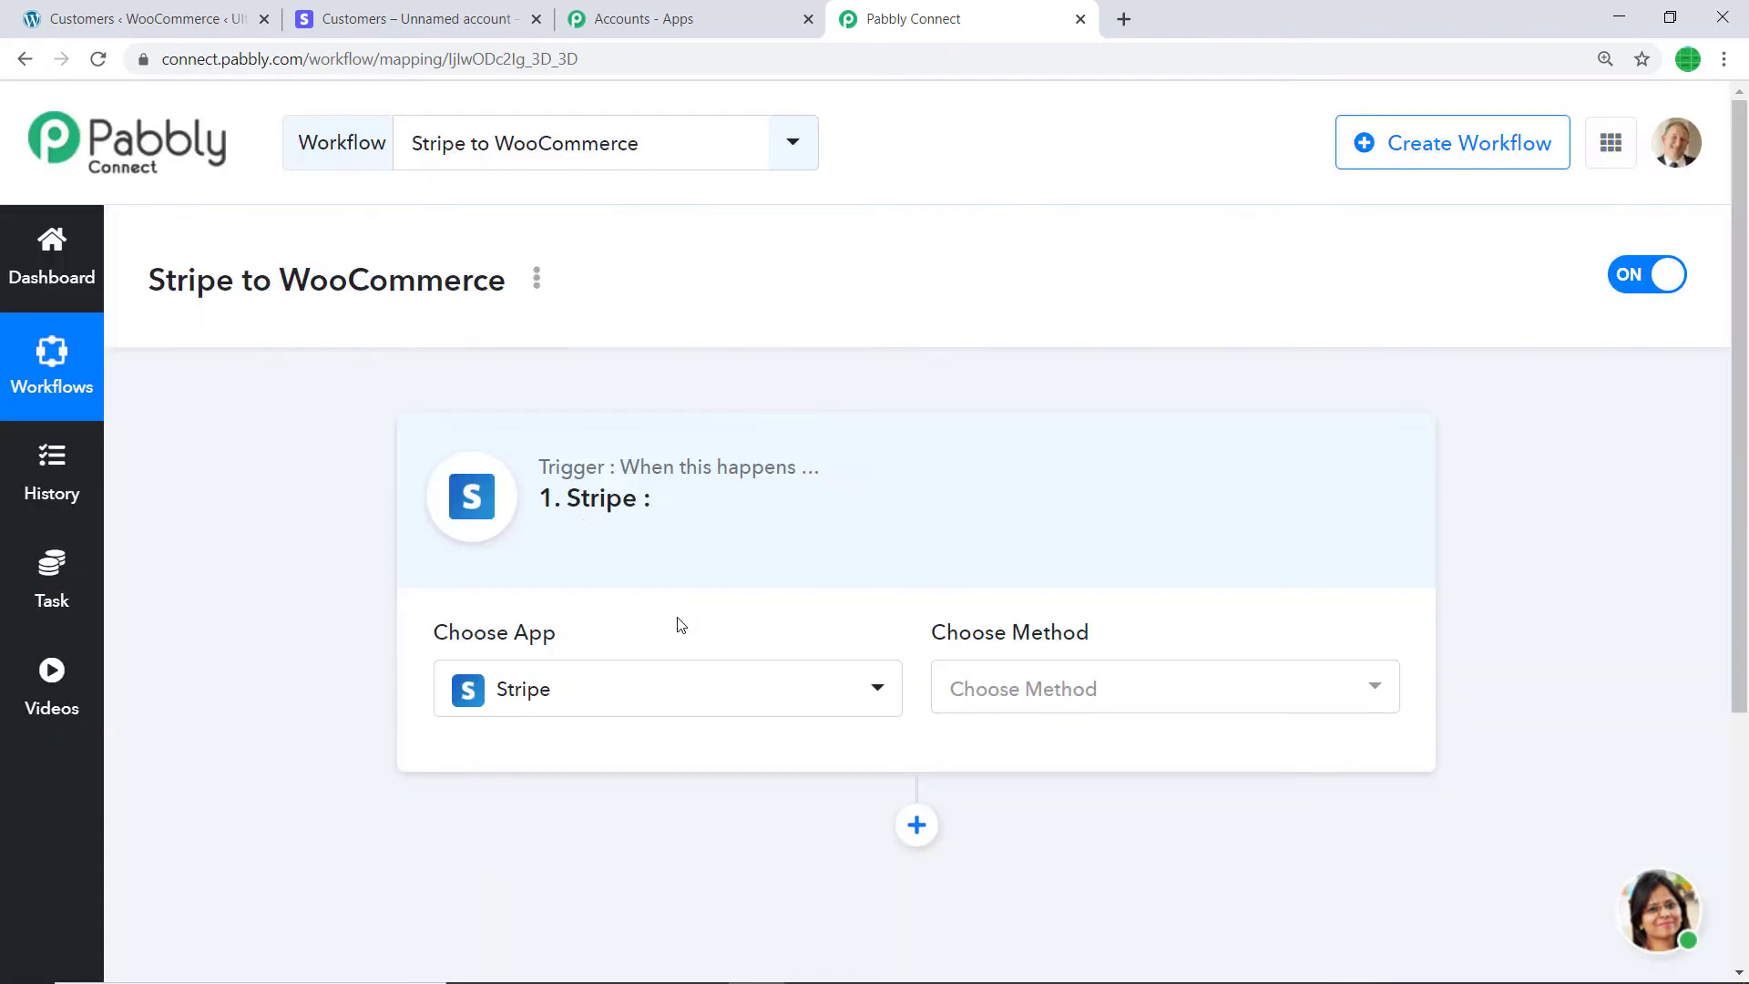
click(1163, 695)
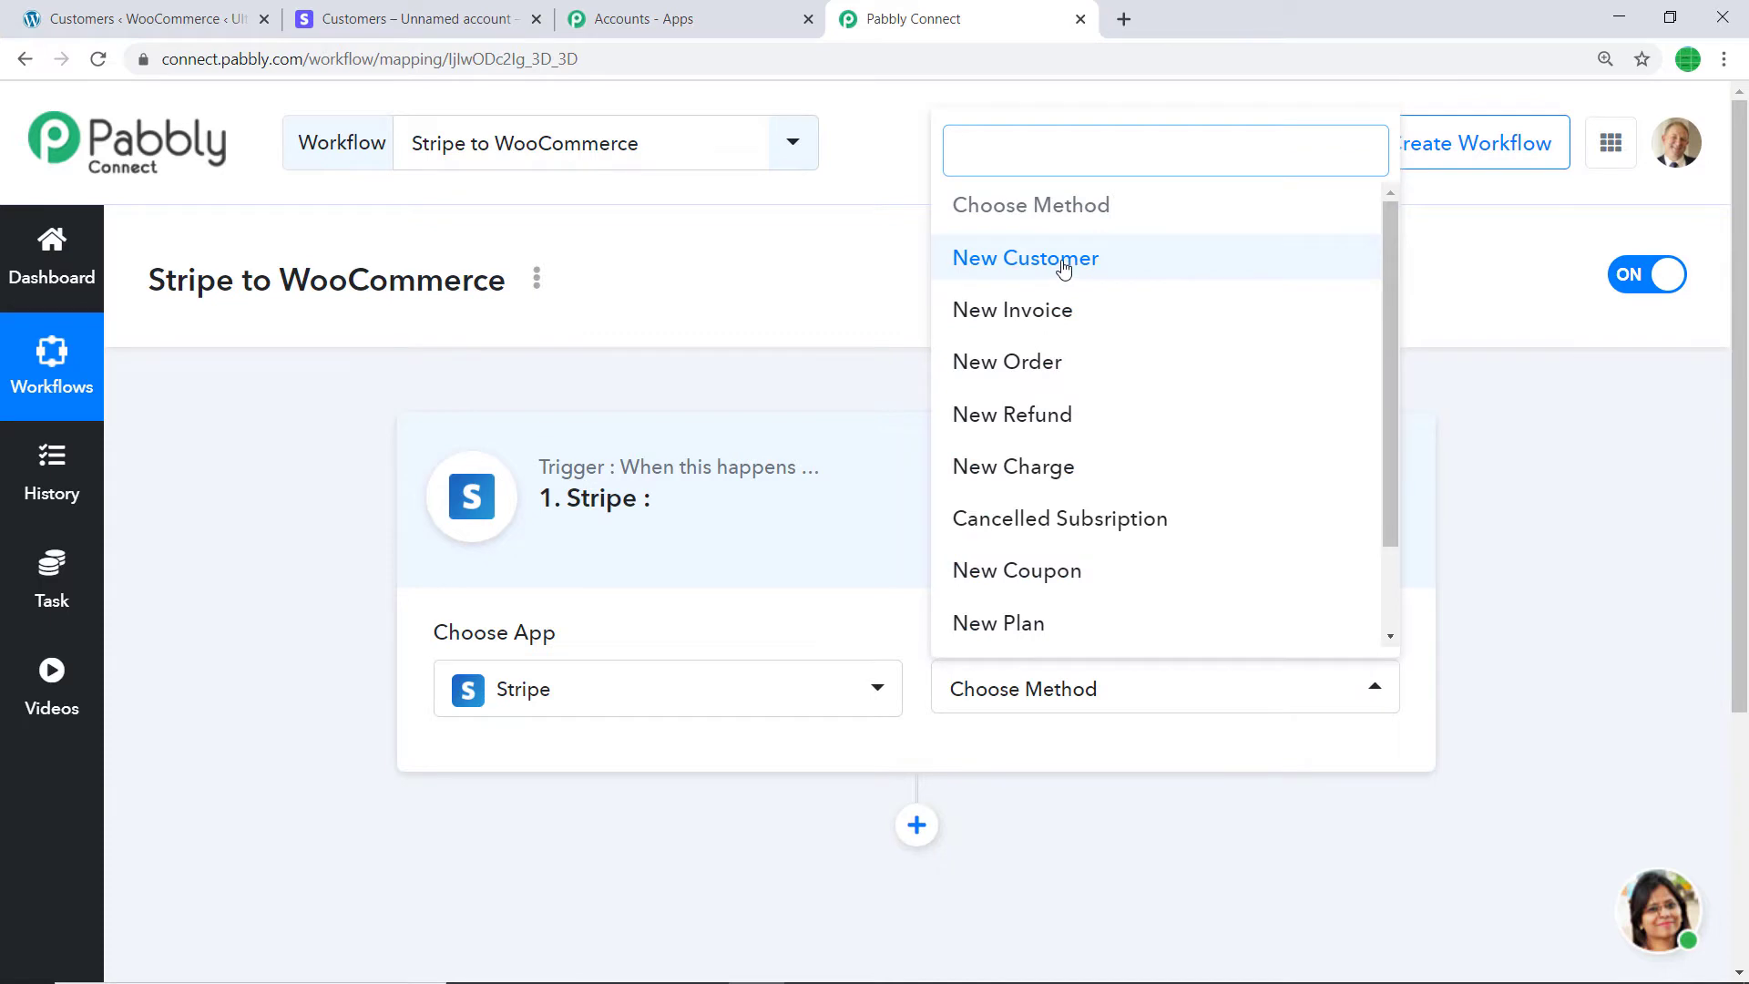
click(1073, 264)
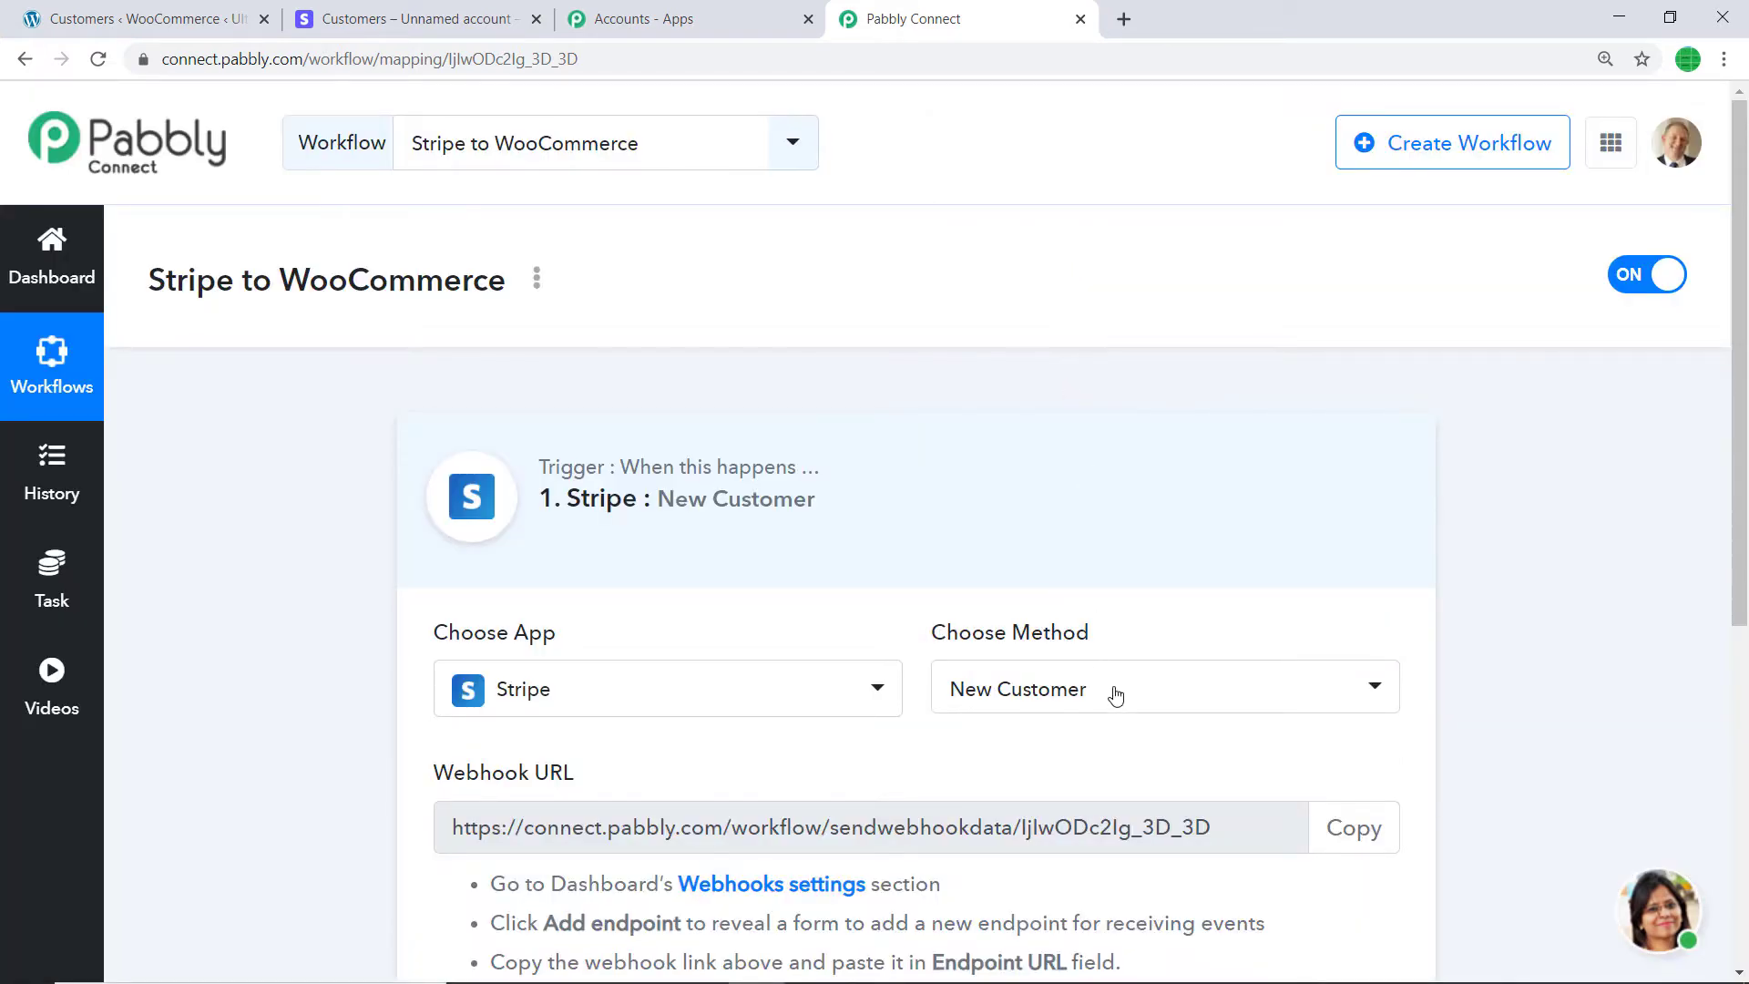
click(1114, 695)
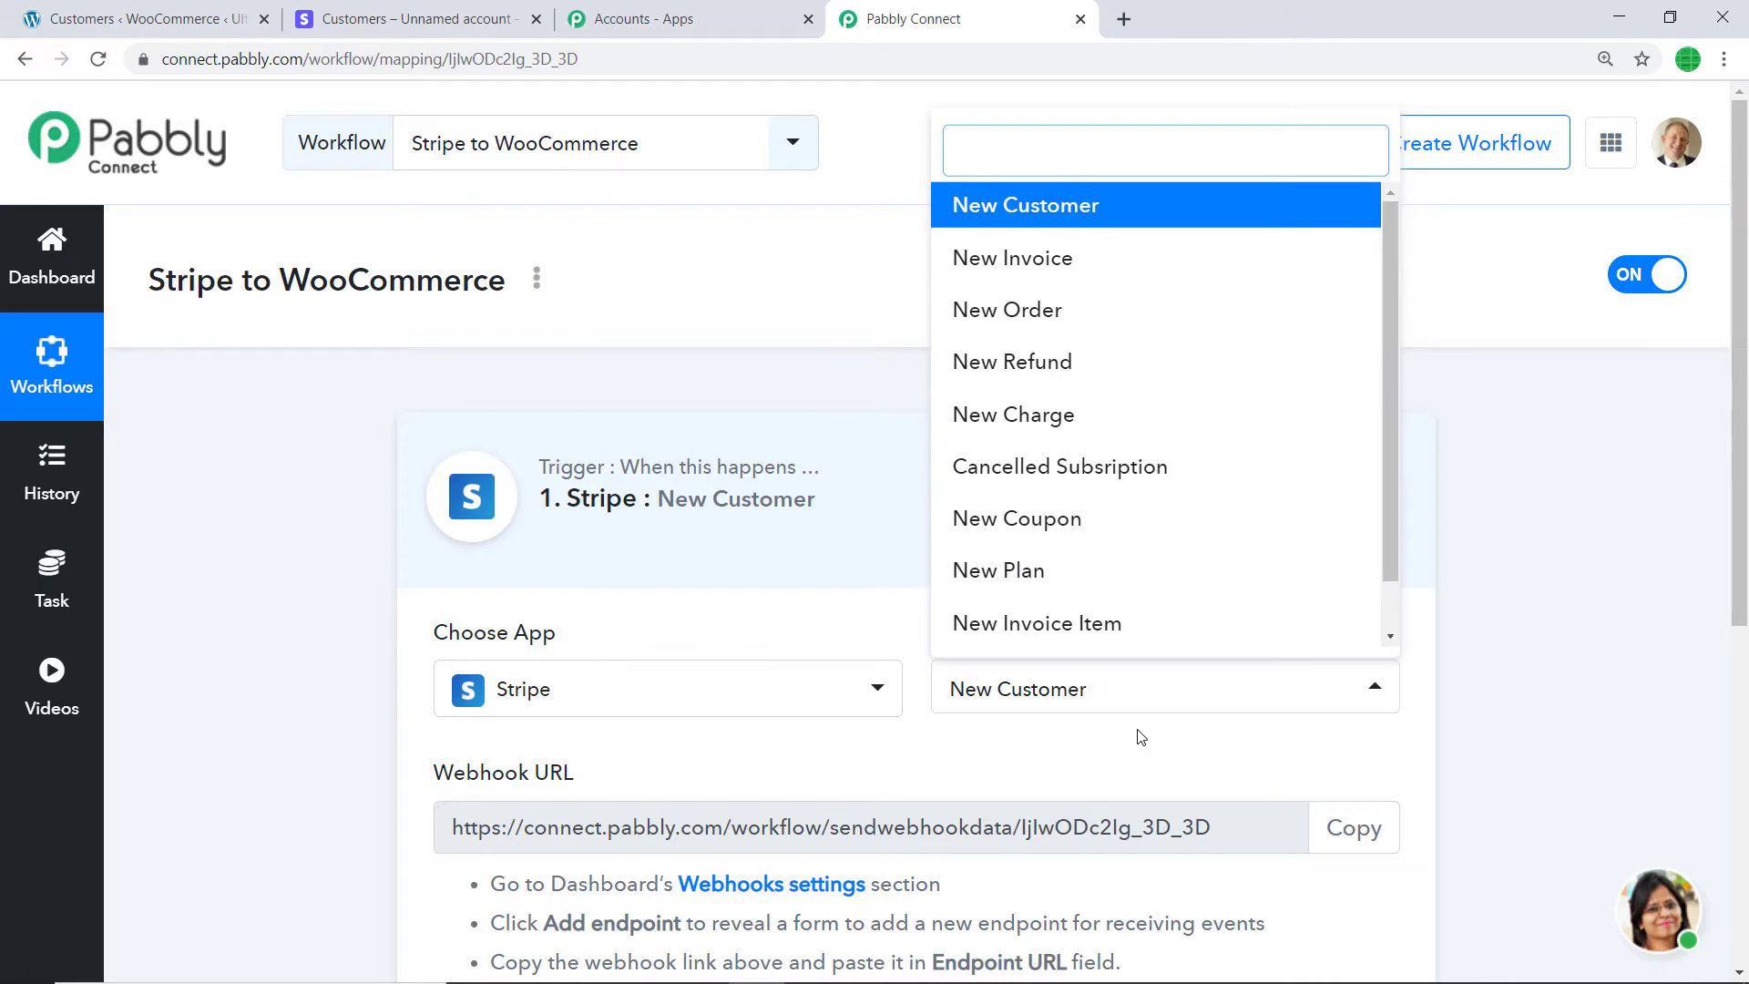
click(1020, 726)
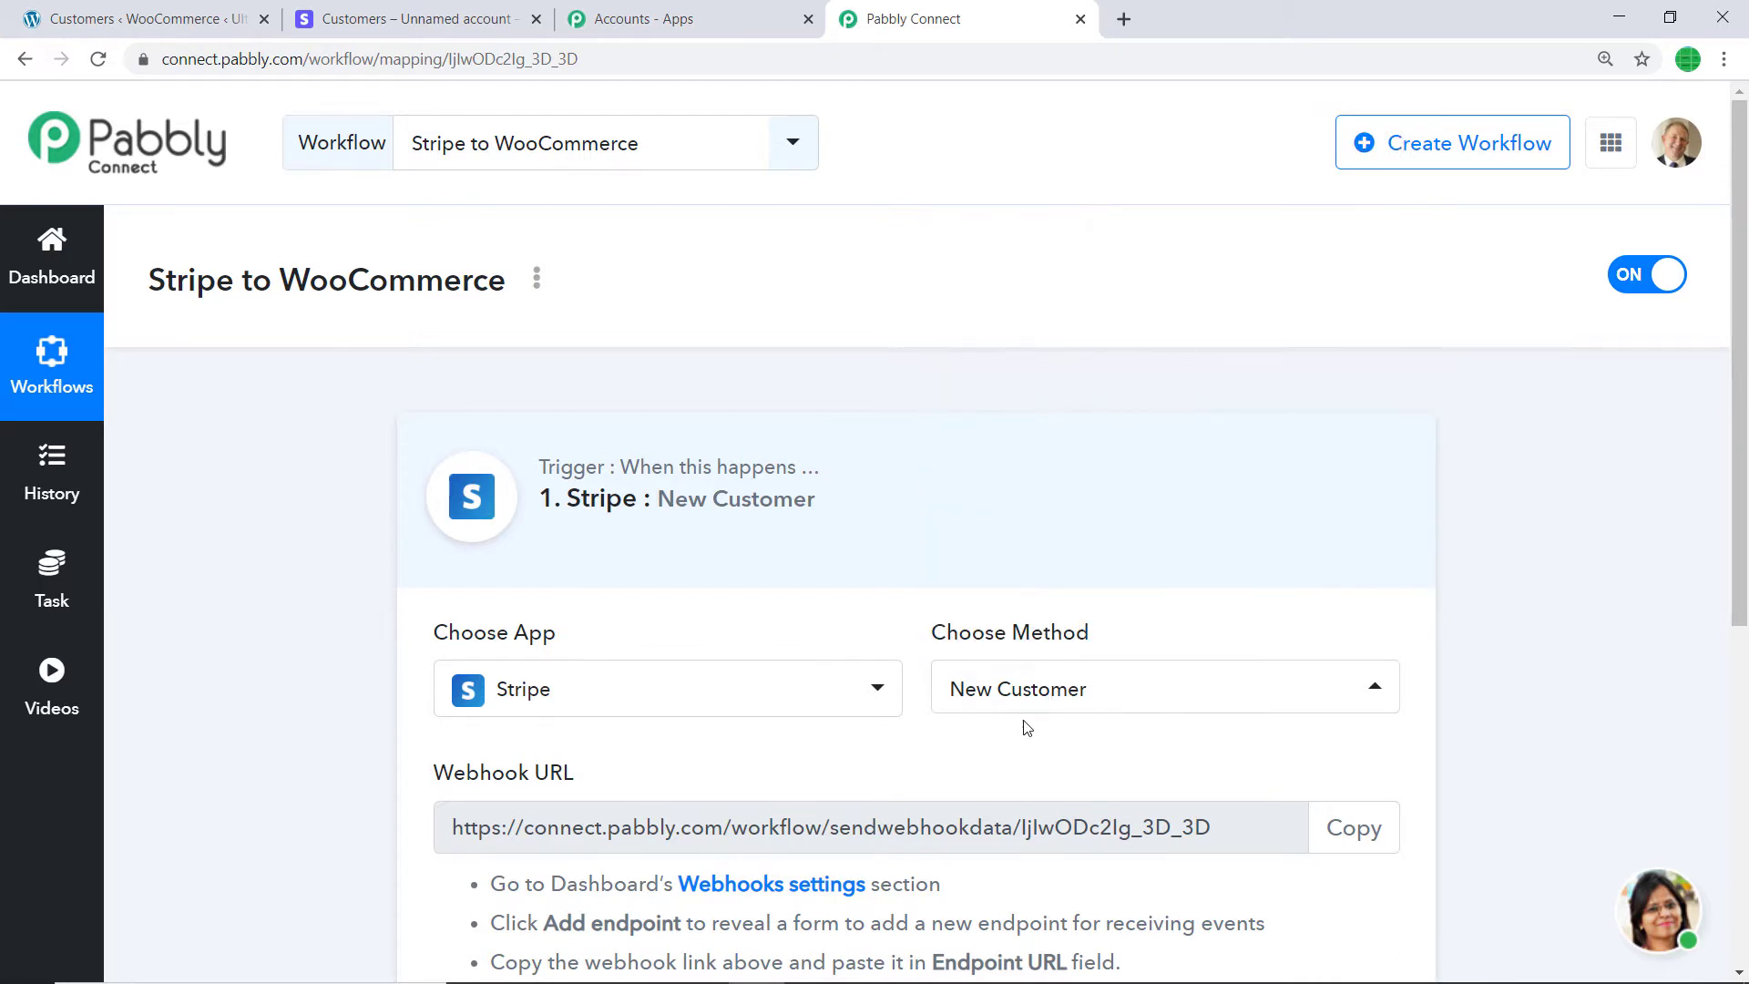
- Scroll down to the trigger's webhook URL and switch to the Stripe dashboard
scroll(1134, 377, down, 3)
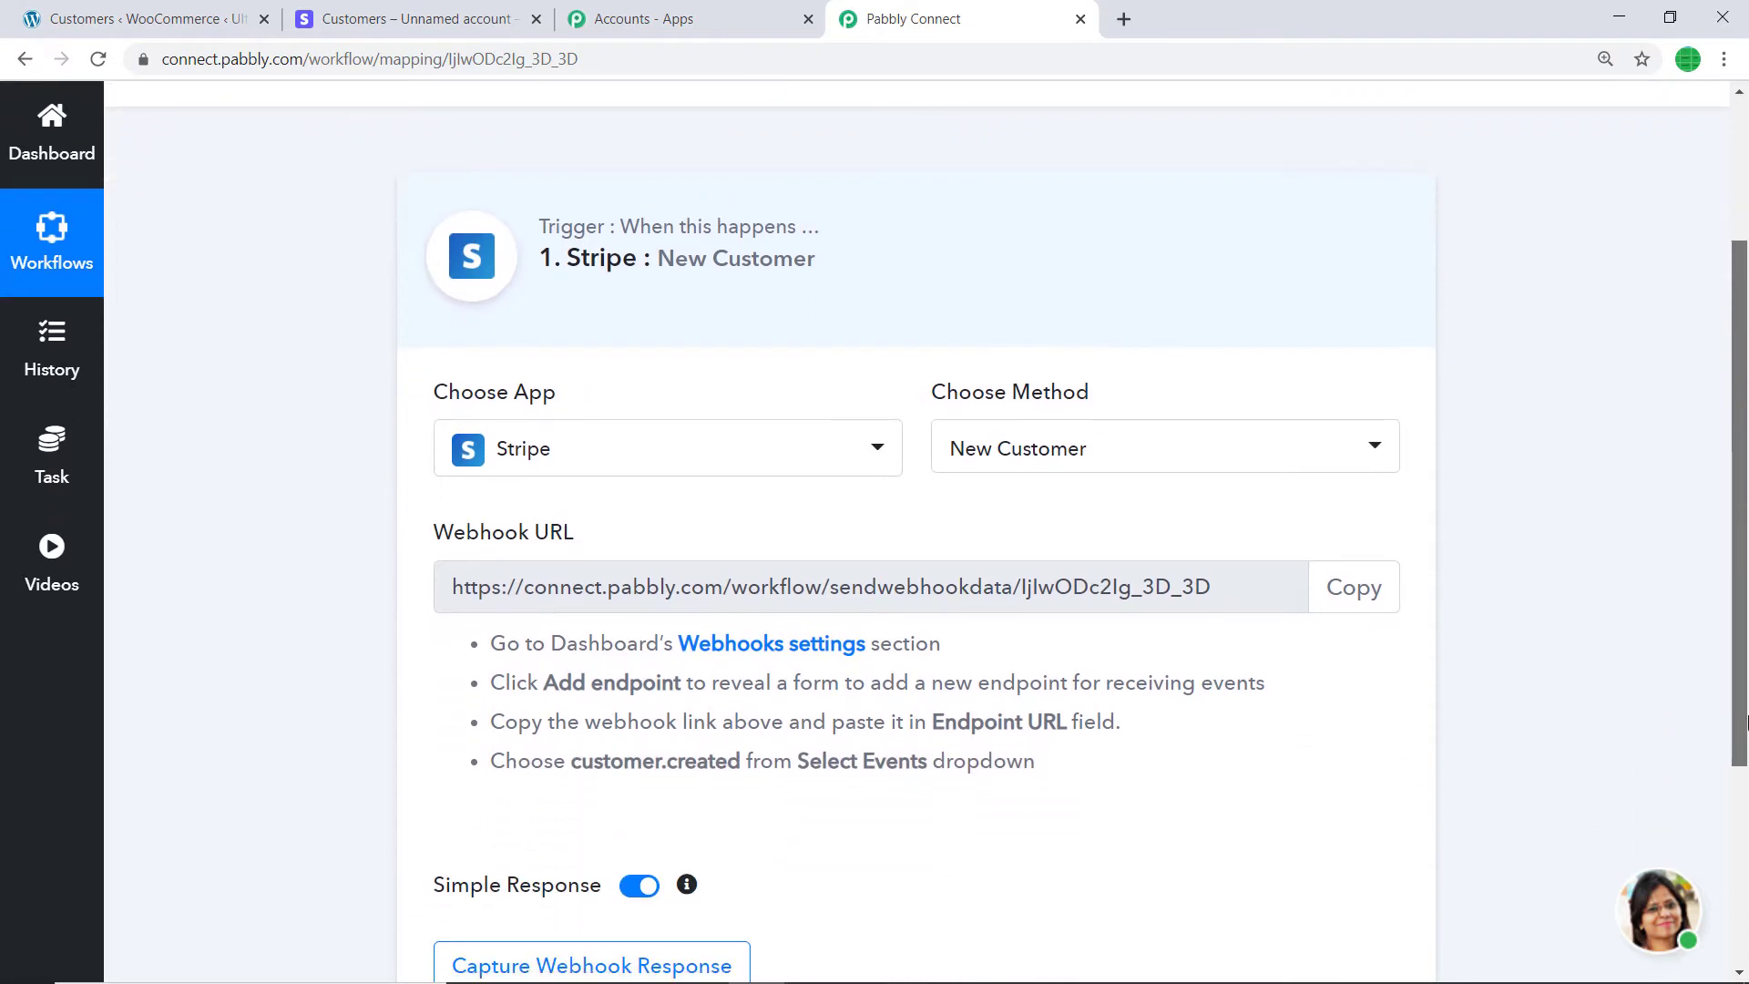
scroll(1125, 504, down, 1)
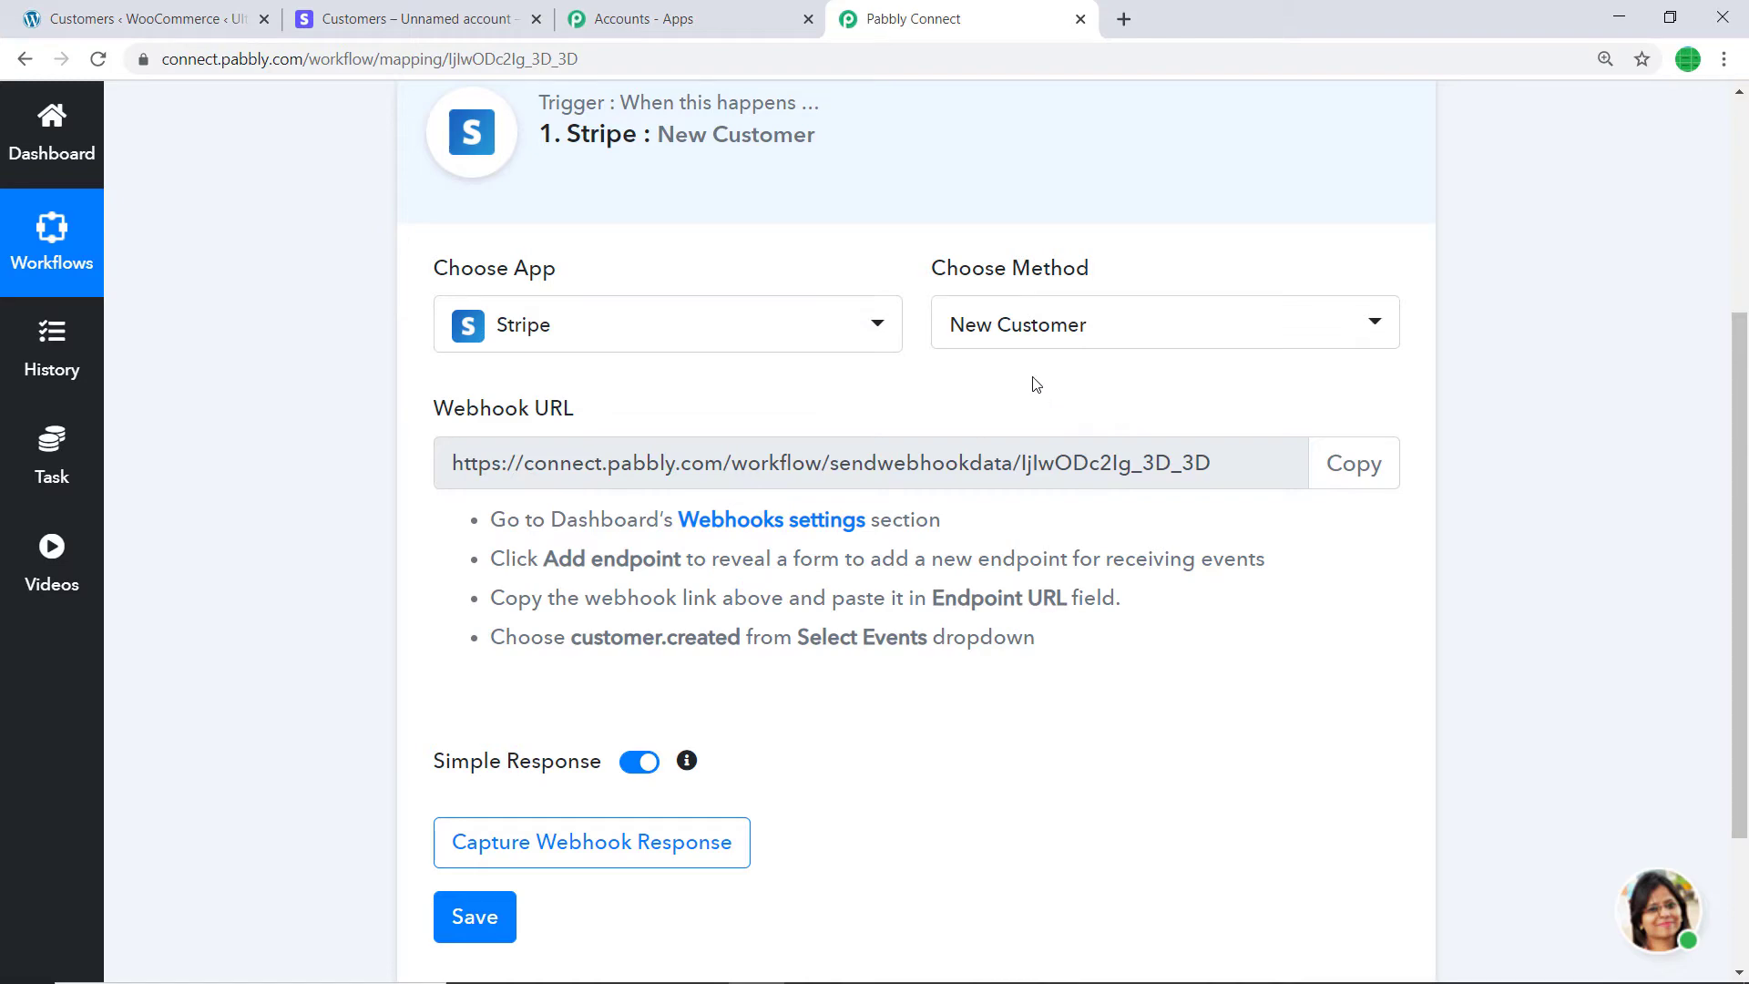
click(401, 12)
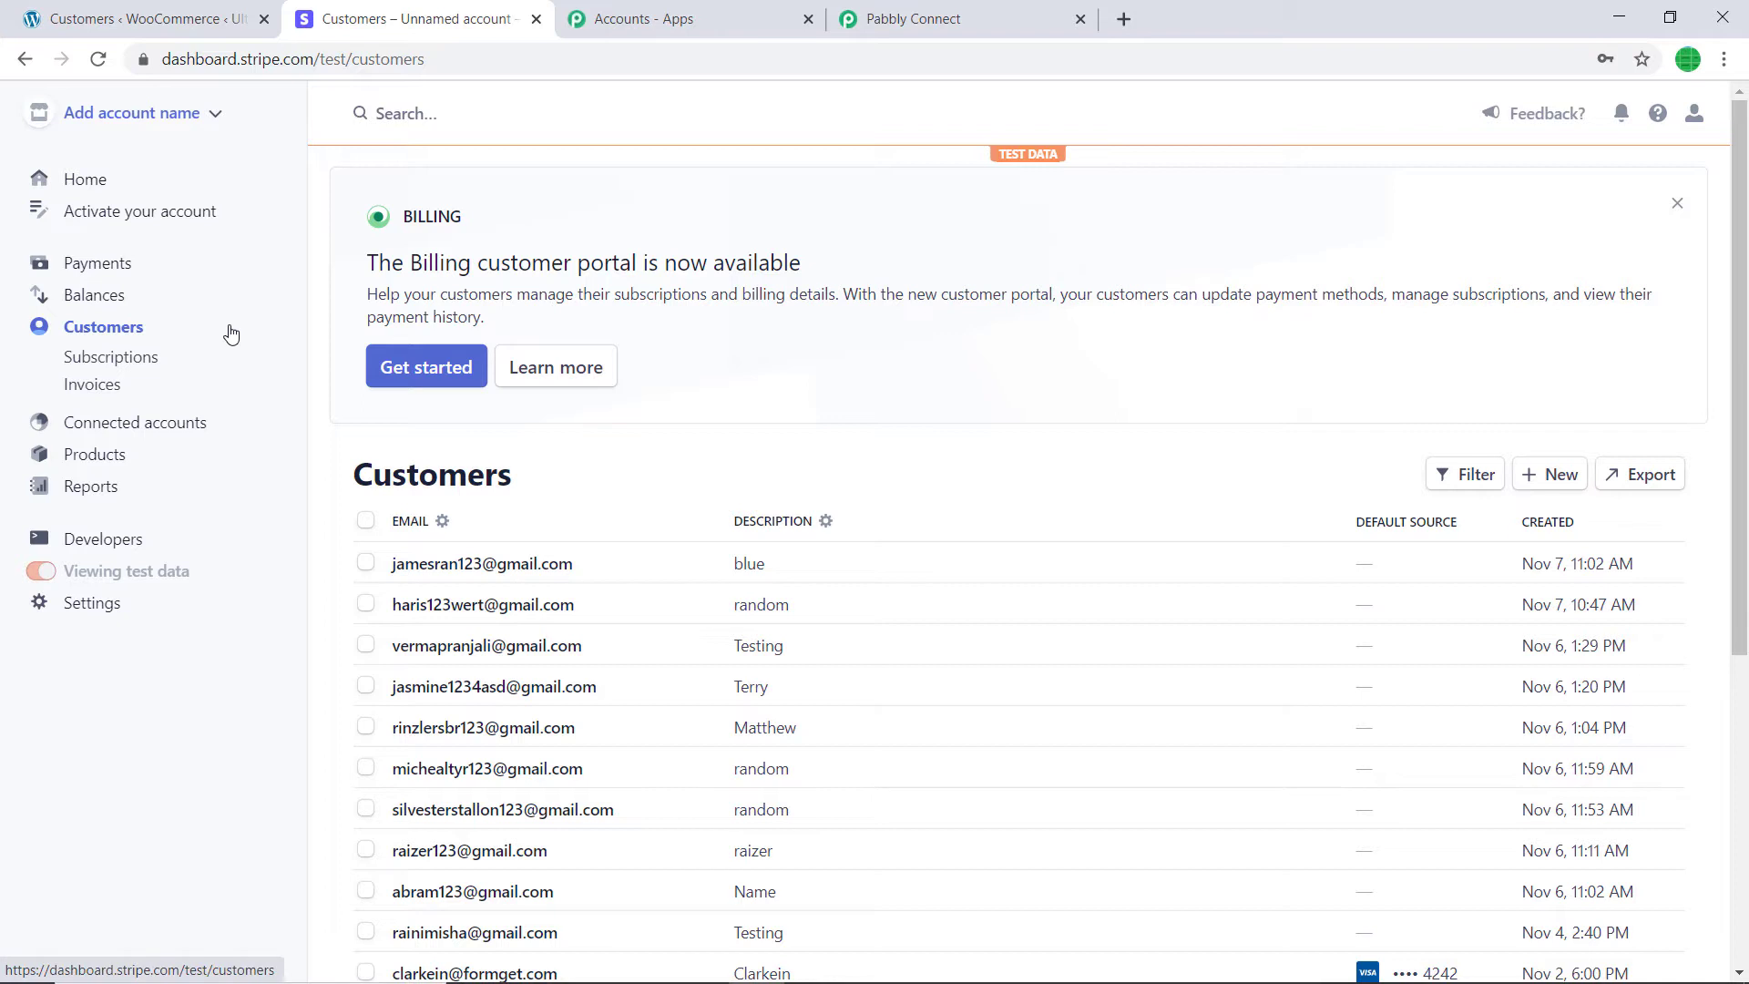
- Start a new Stripe webhook endpoint and paste the copied Pabbly webhook URL as its URL
click(114, 553)
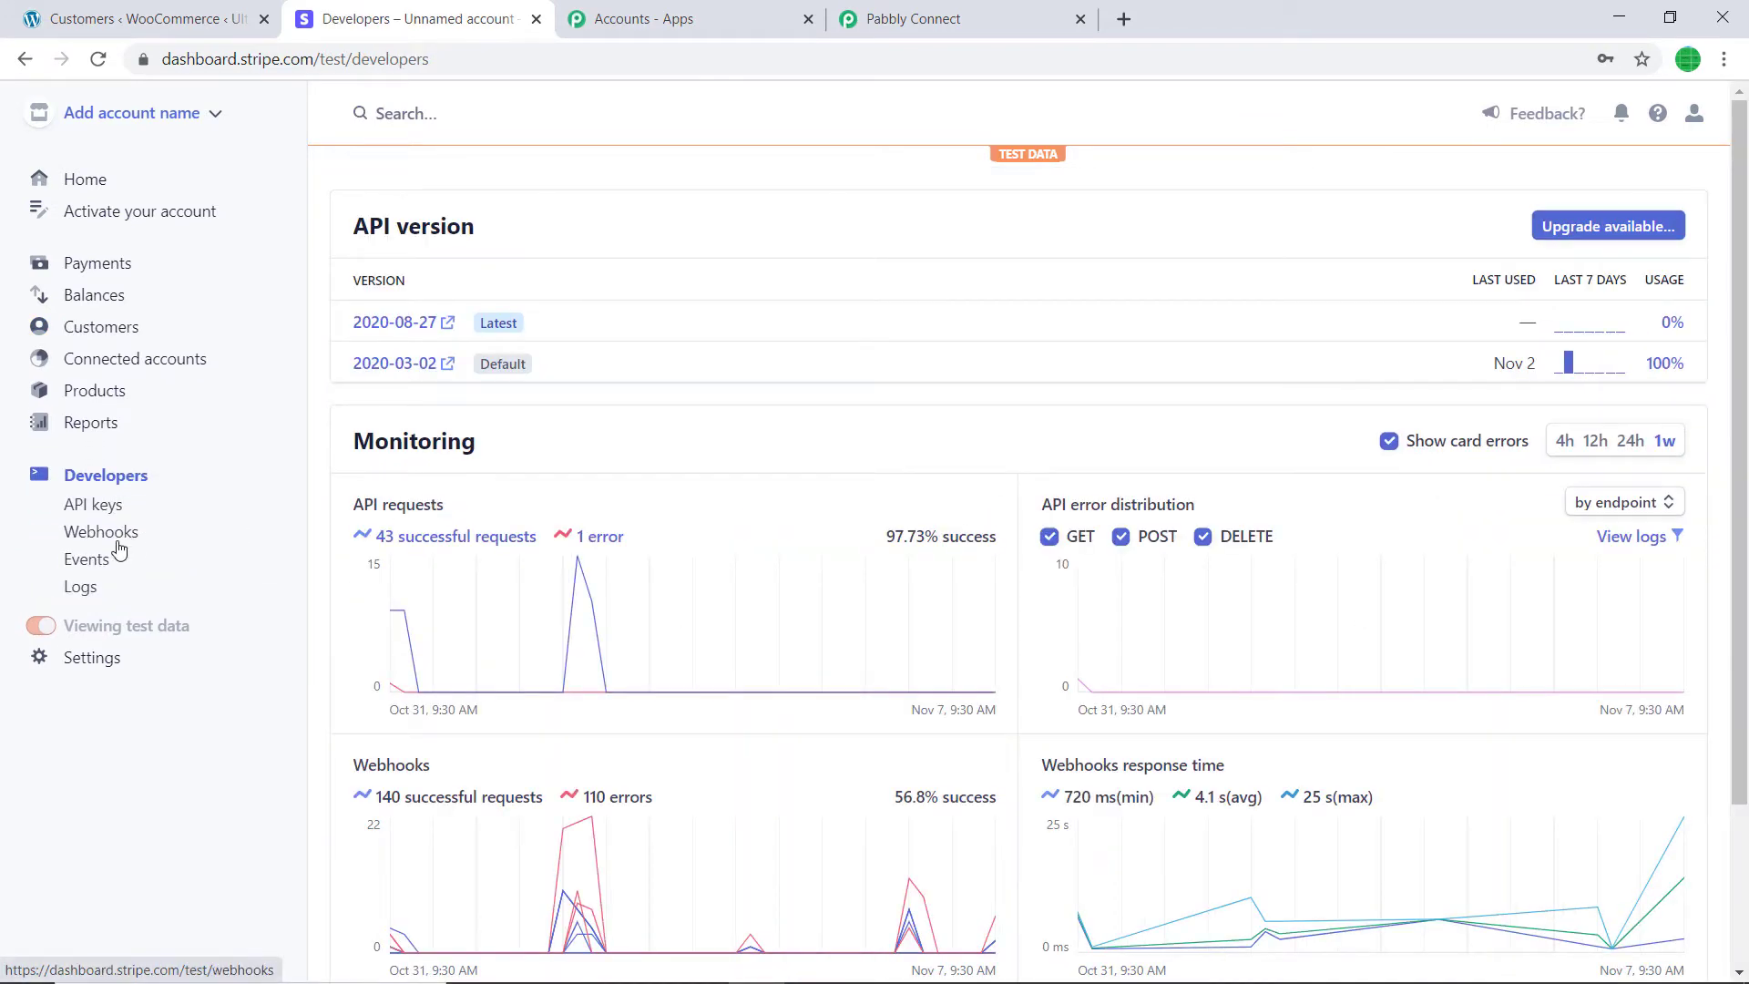
click(110, 540)
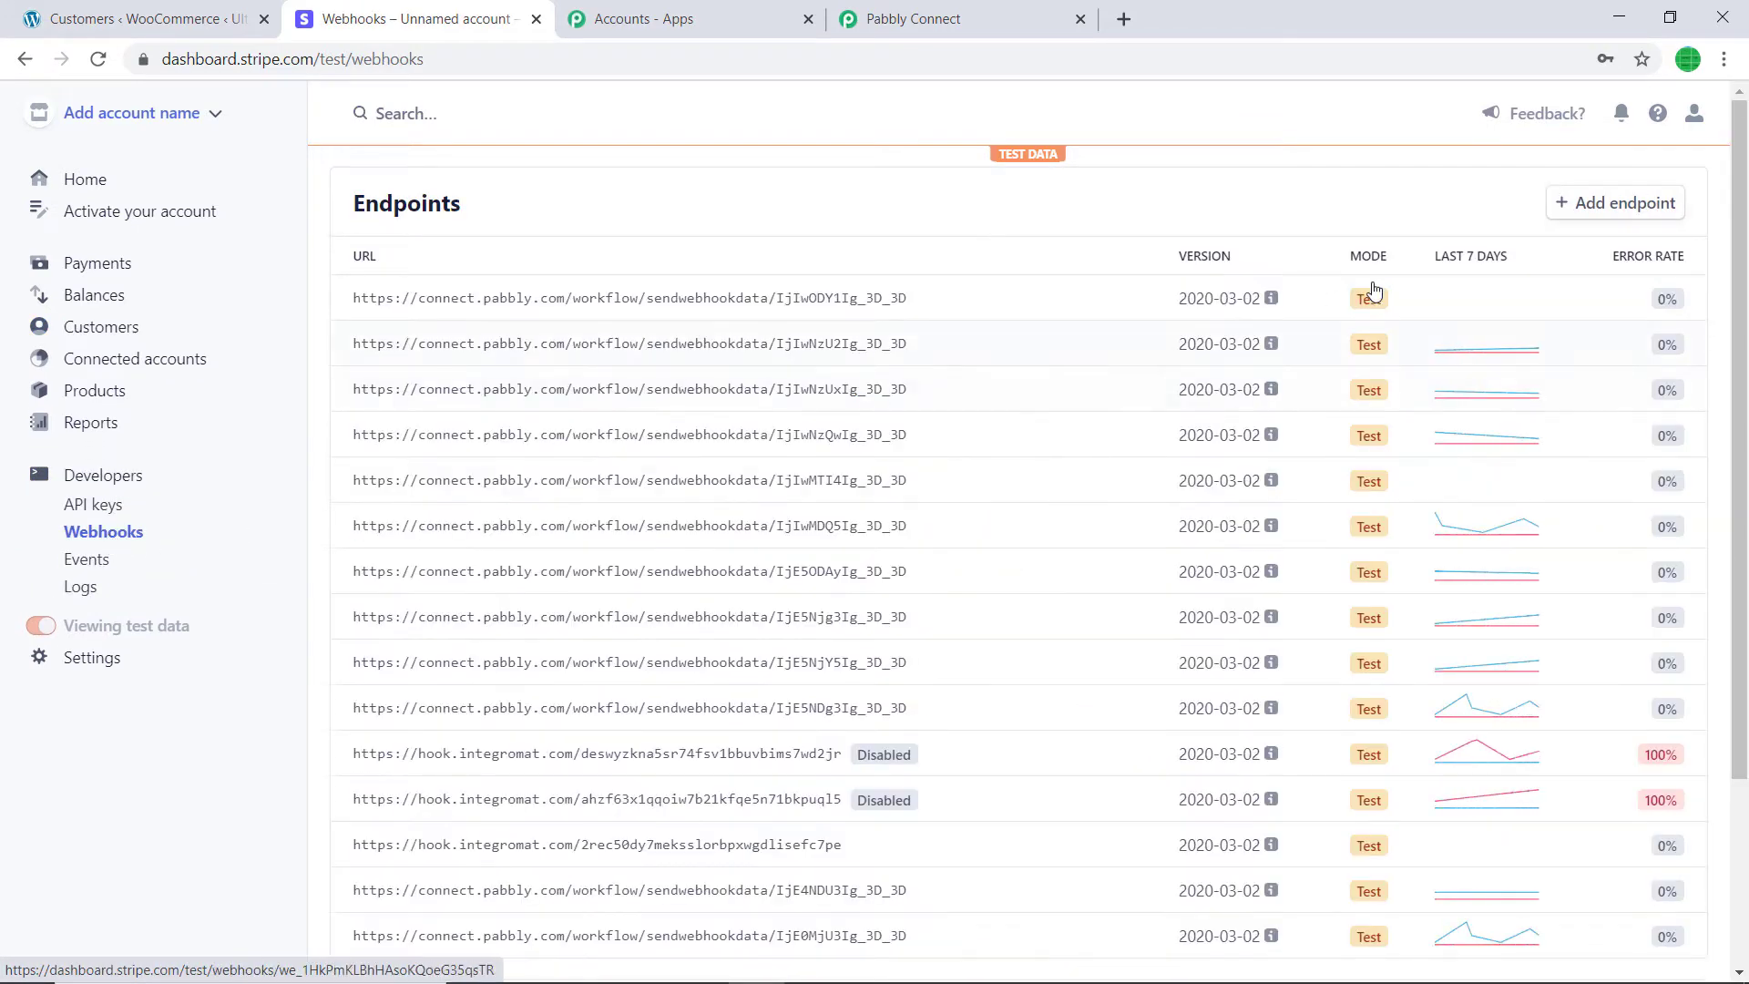
click(1620, 204)
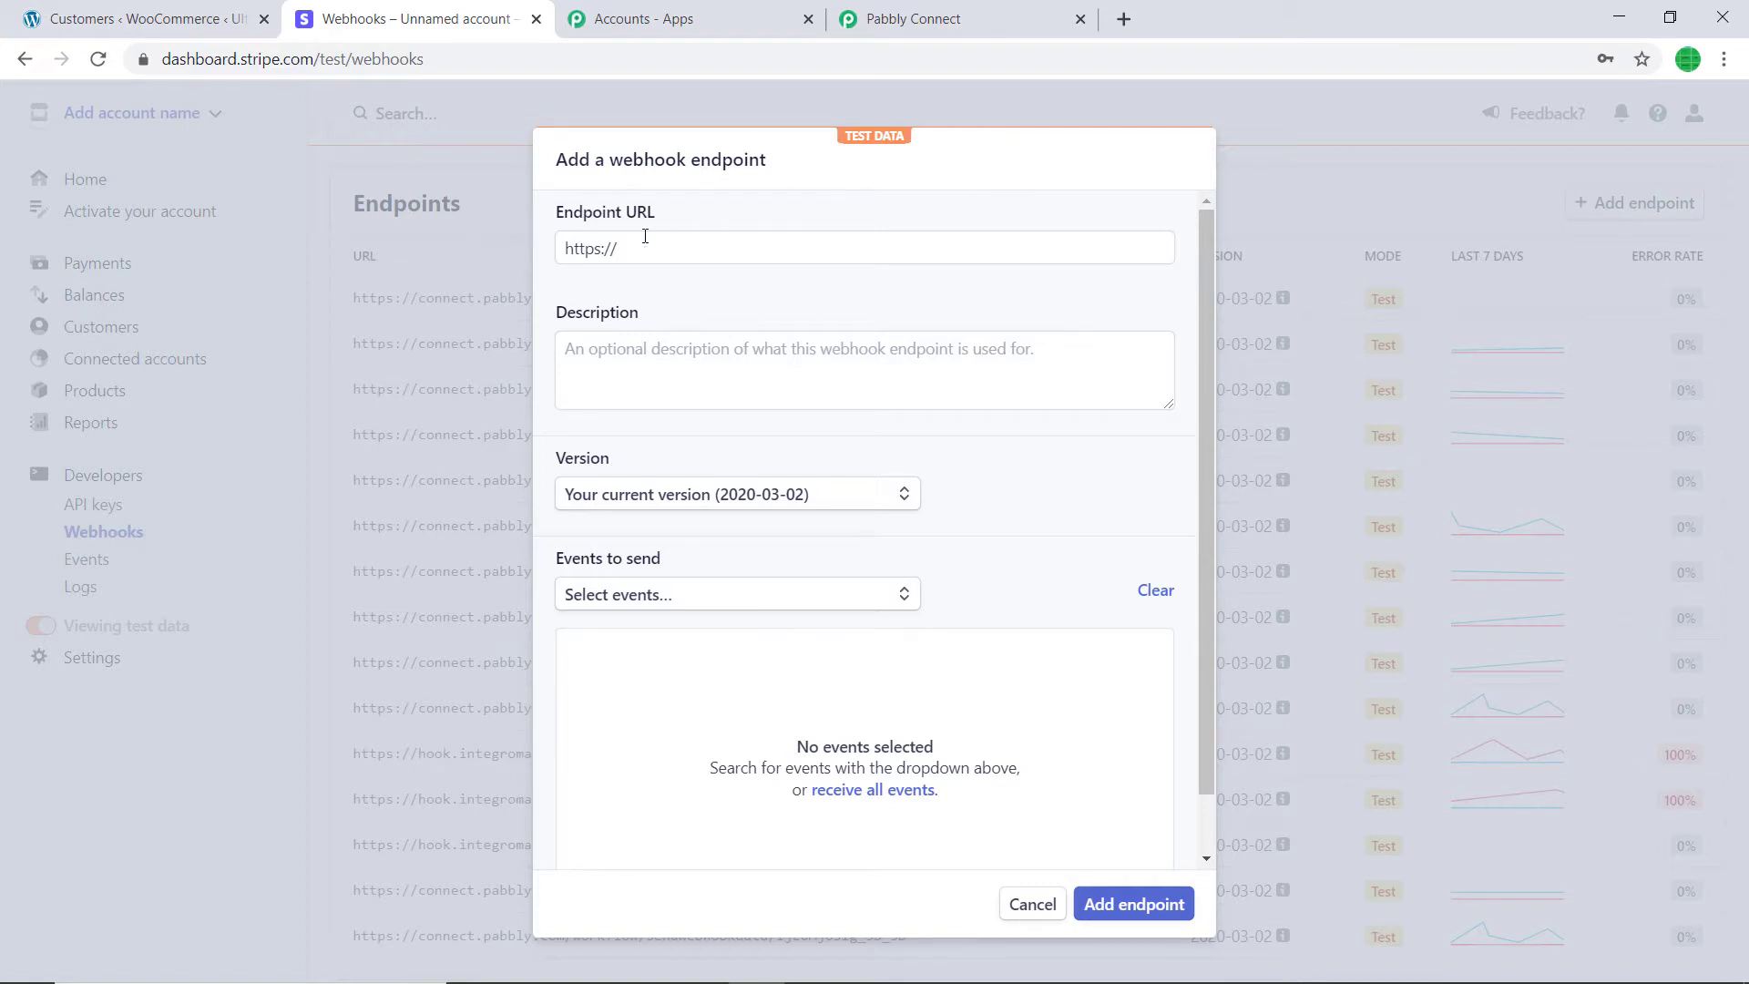
click(1004, 10)
click(1353, 463)
key(ctrl+c)
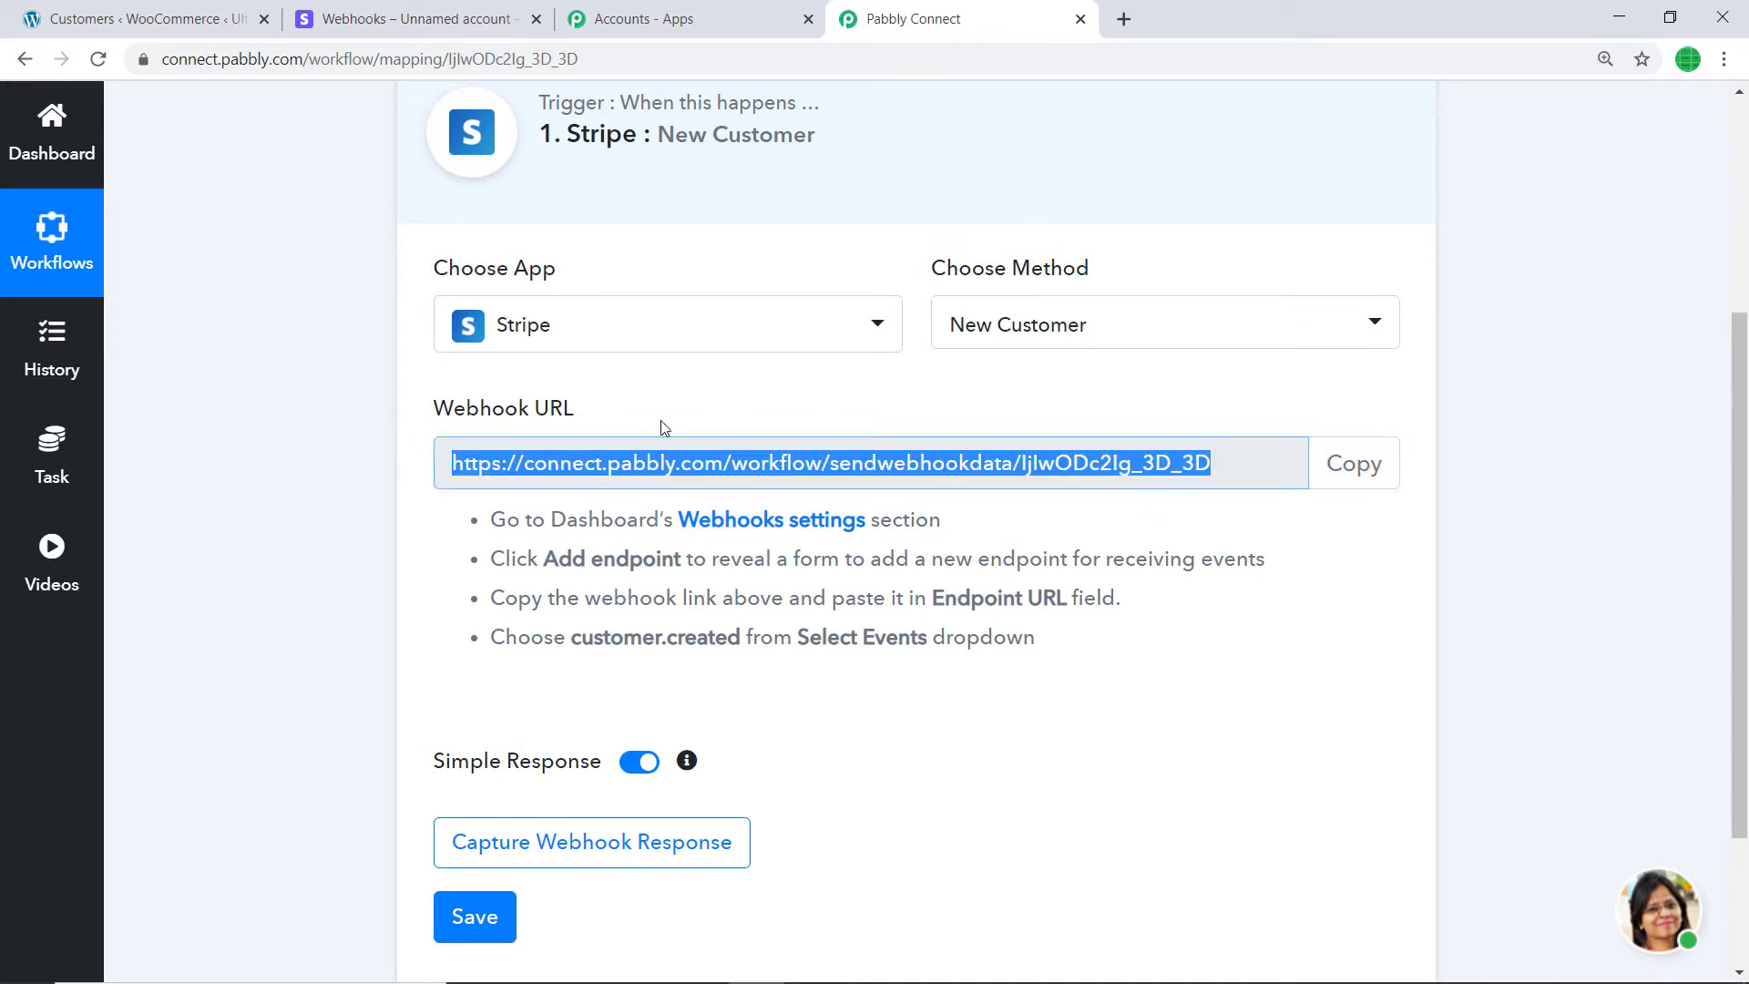
click(495, 18)
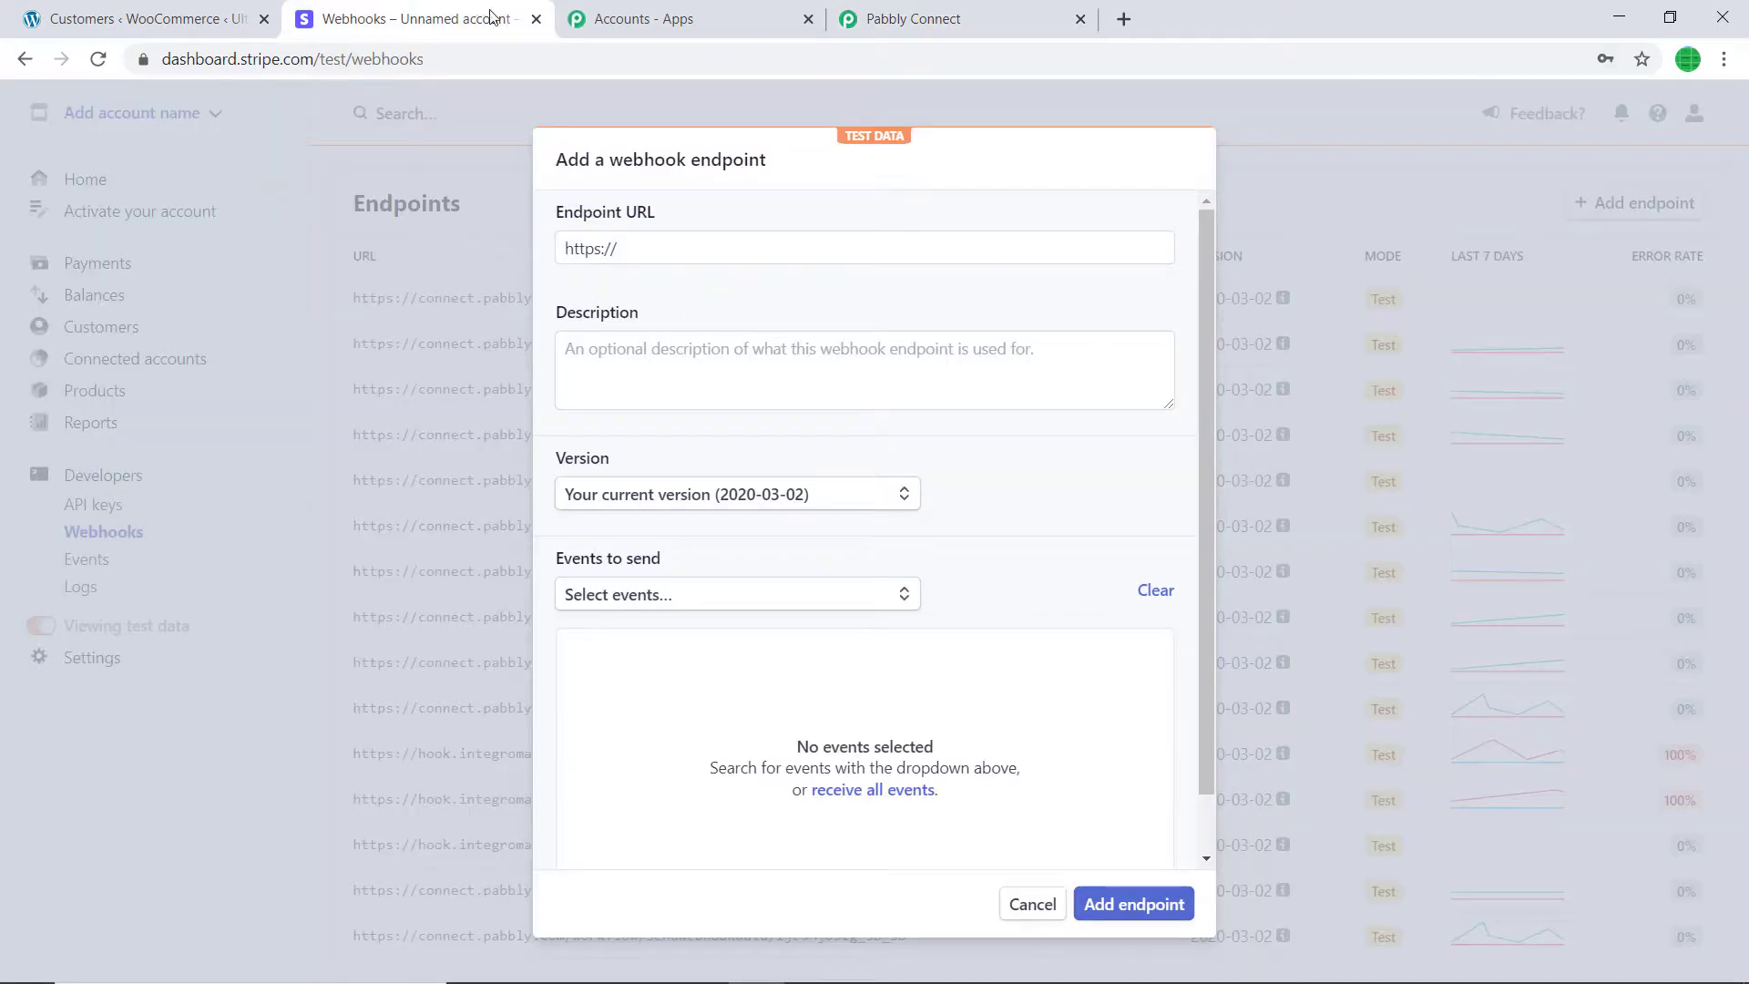
click(648, 262)
key(ctrl+a)
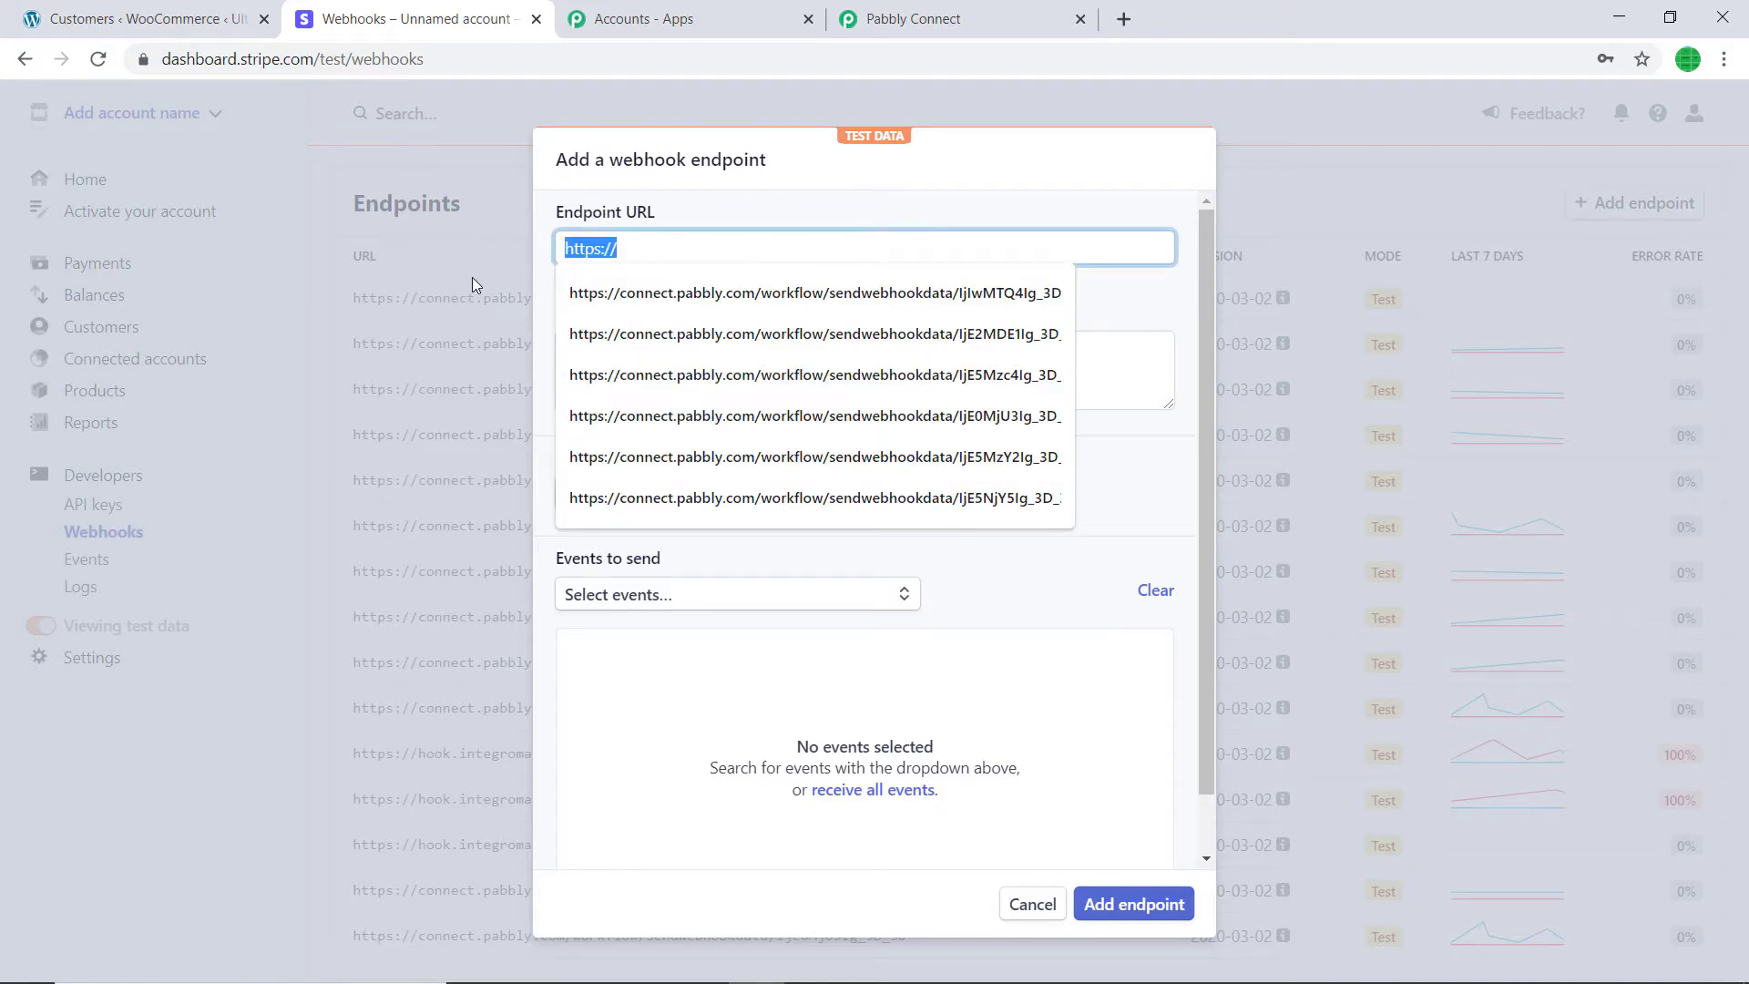
key(BackSpace)
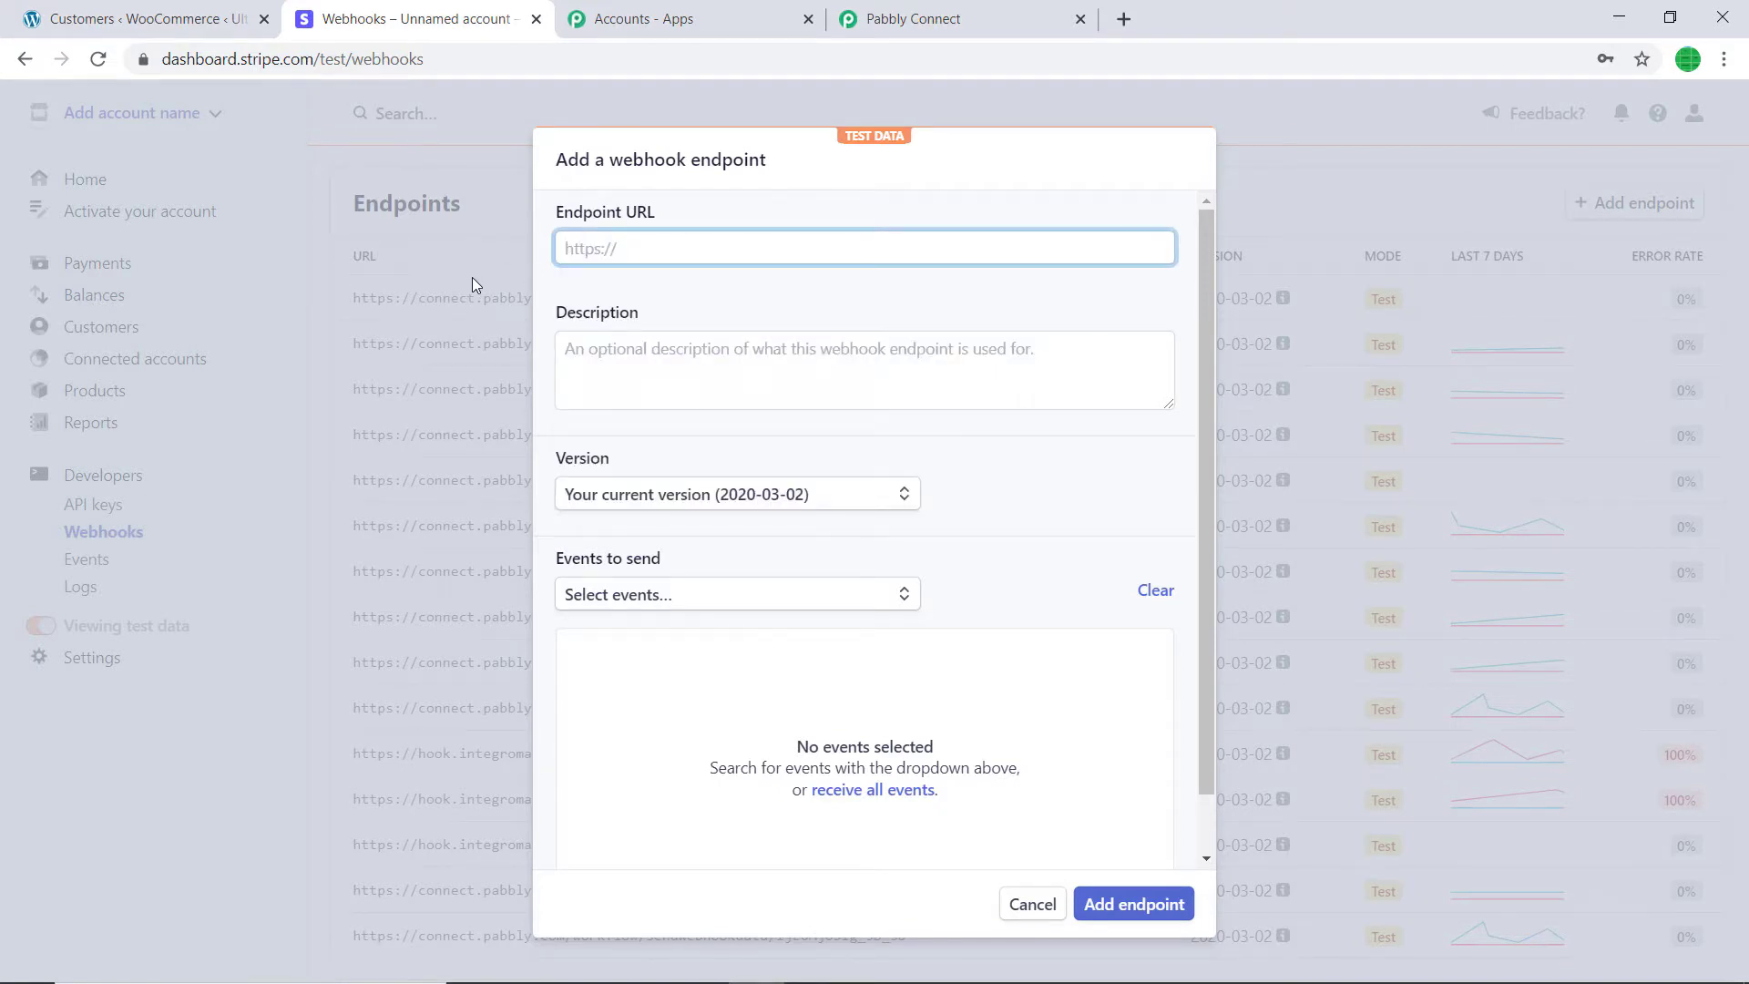
key(ctrl+v)
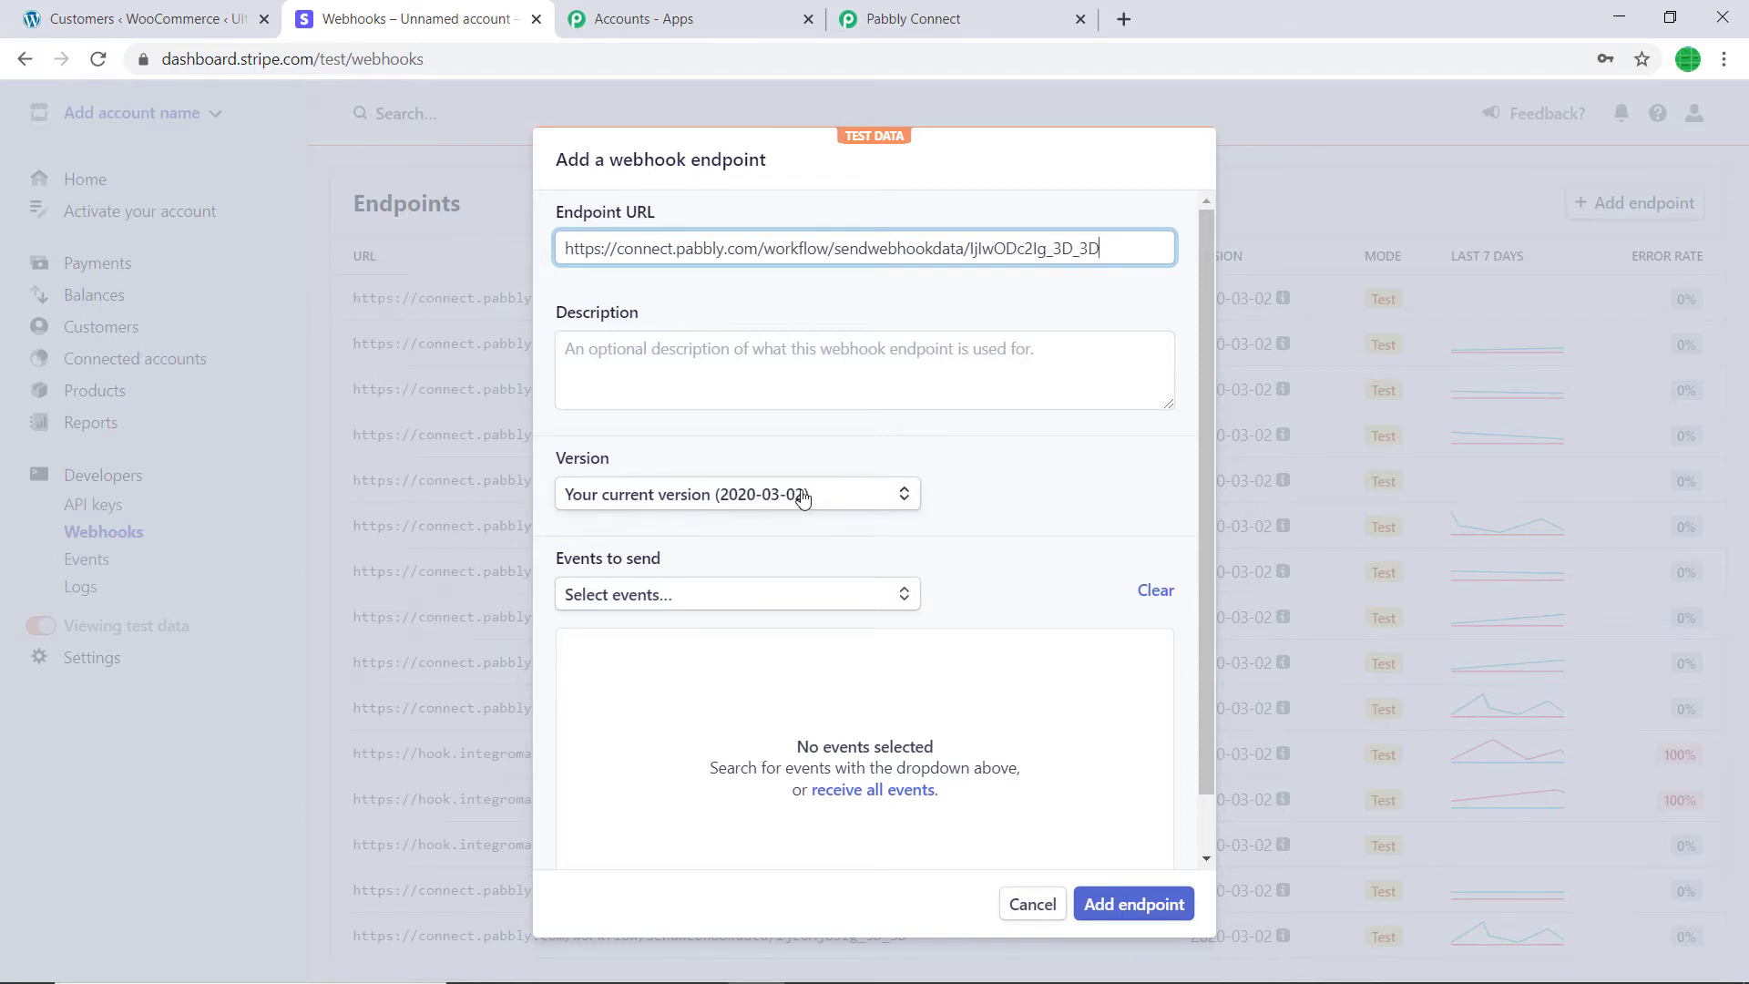
- Select only customer.created events and save the endpoint
click(670, 600)
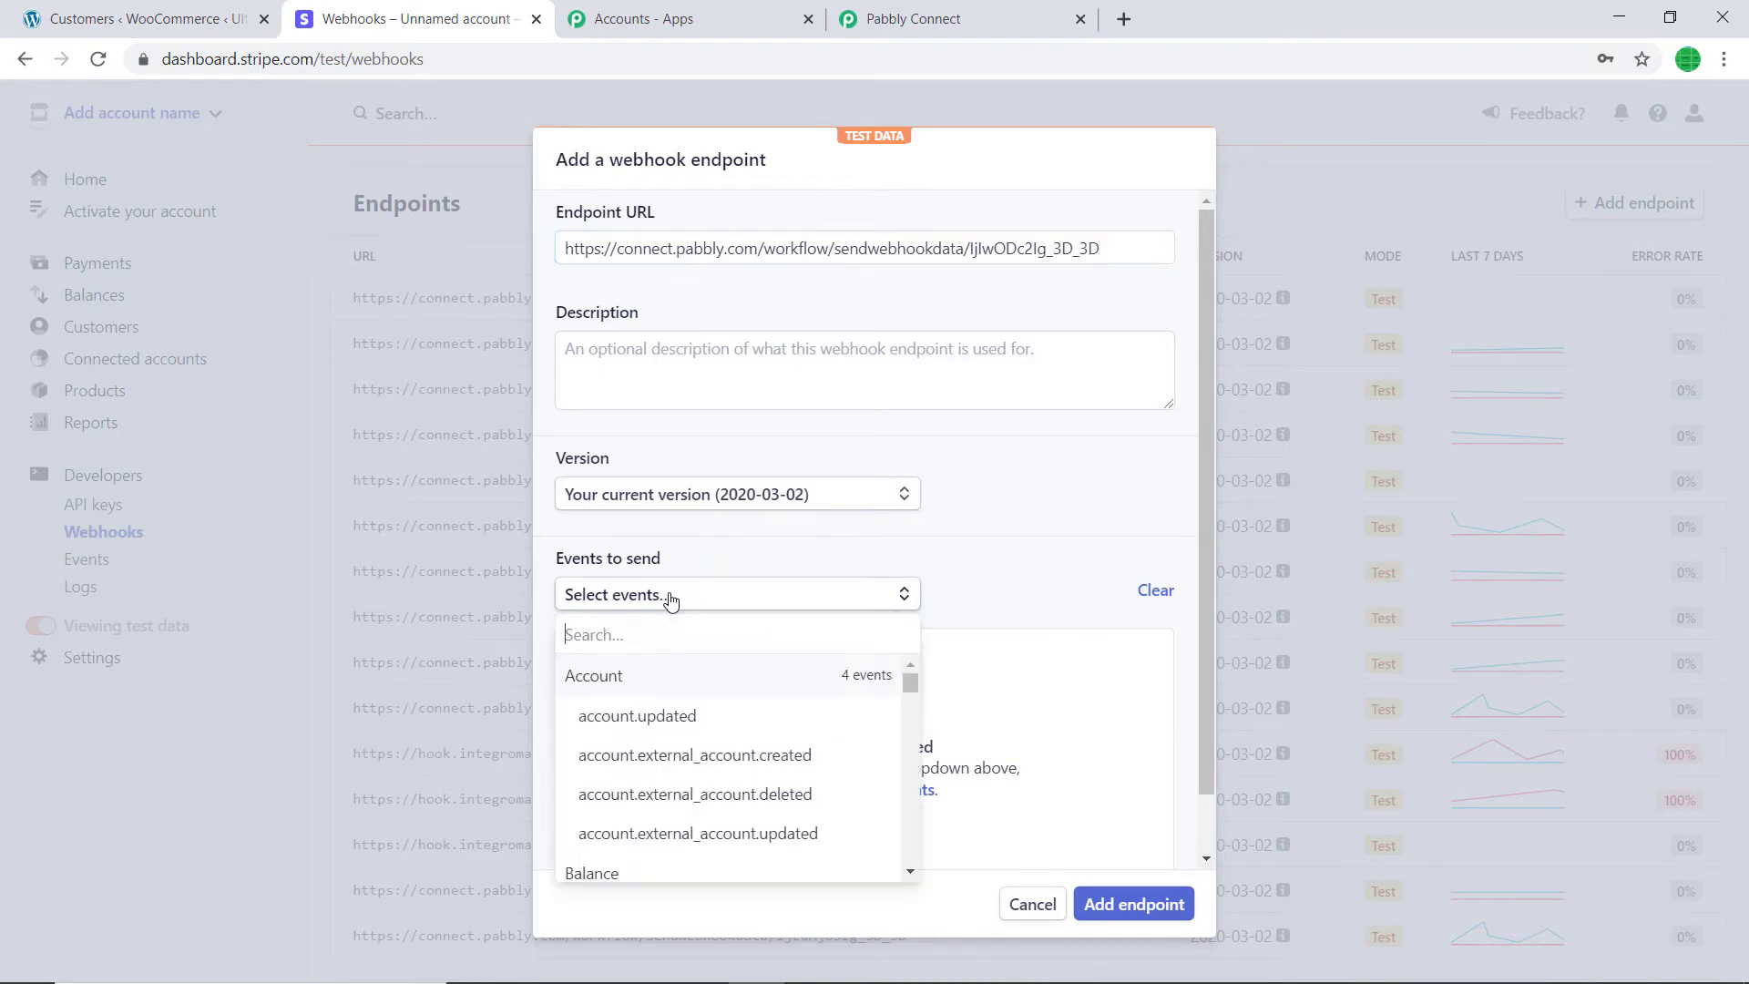
text(cust)
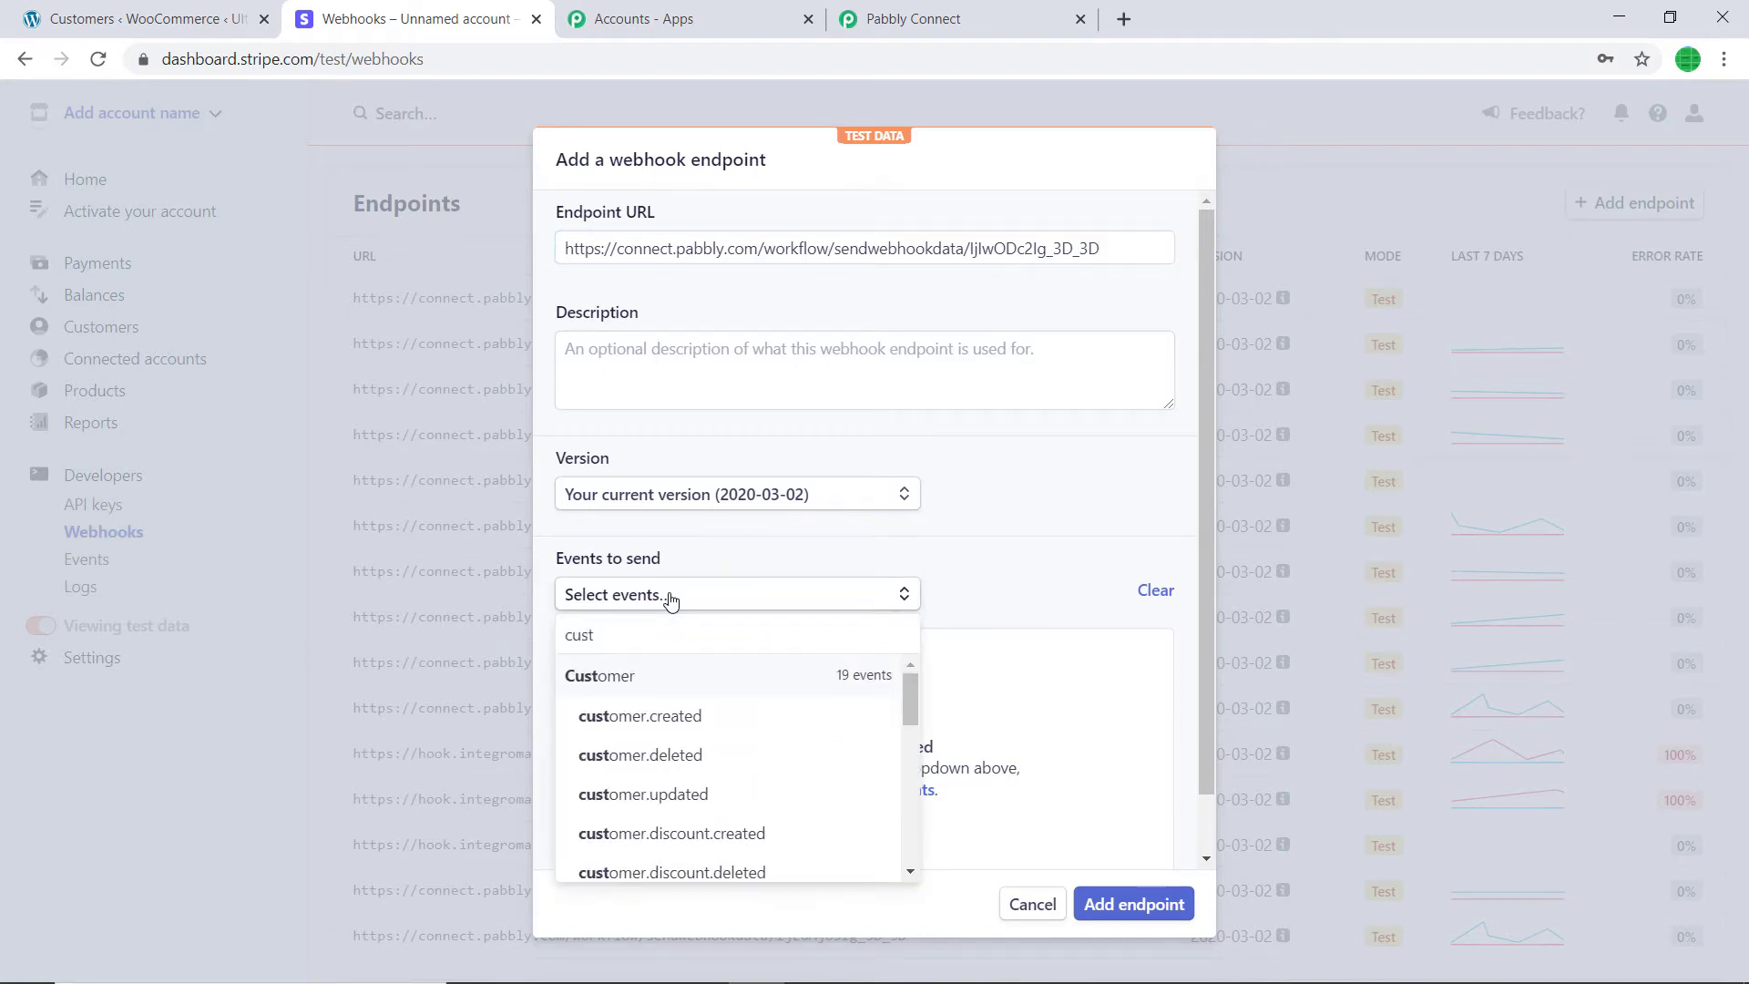
click(645, 715)
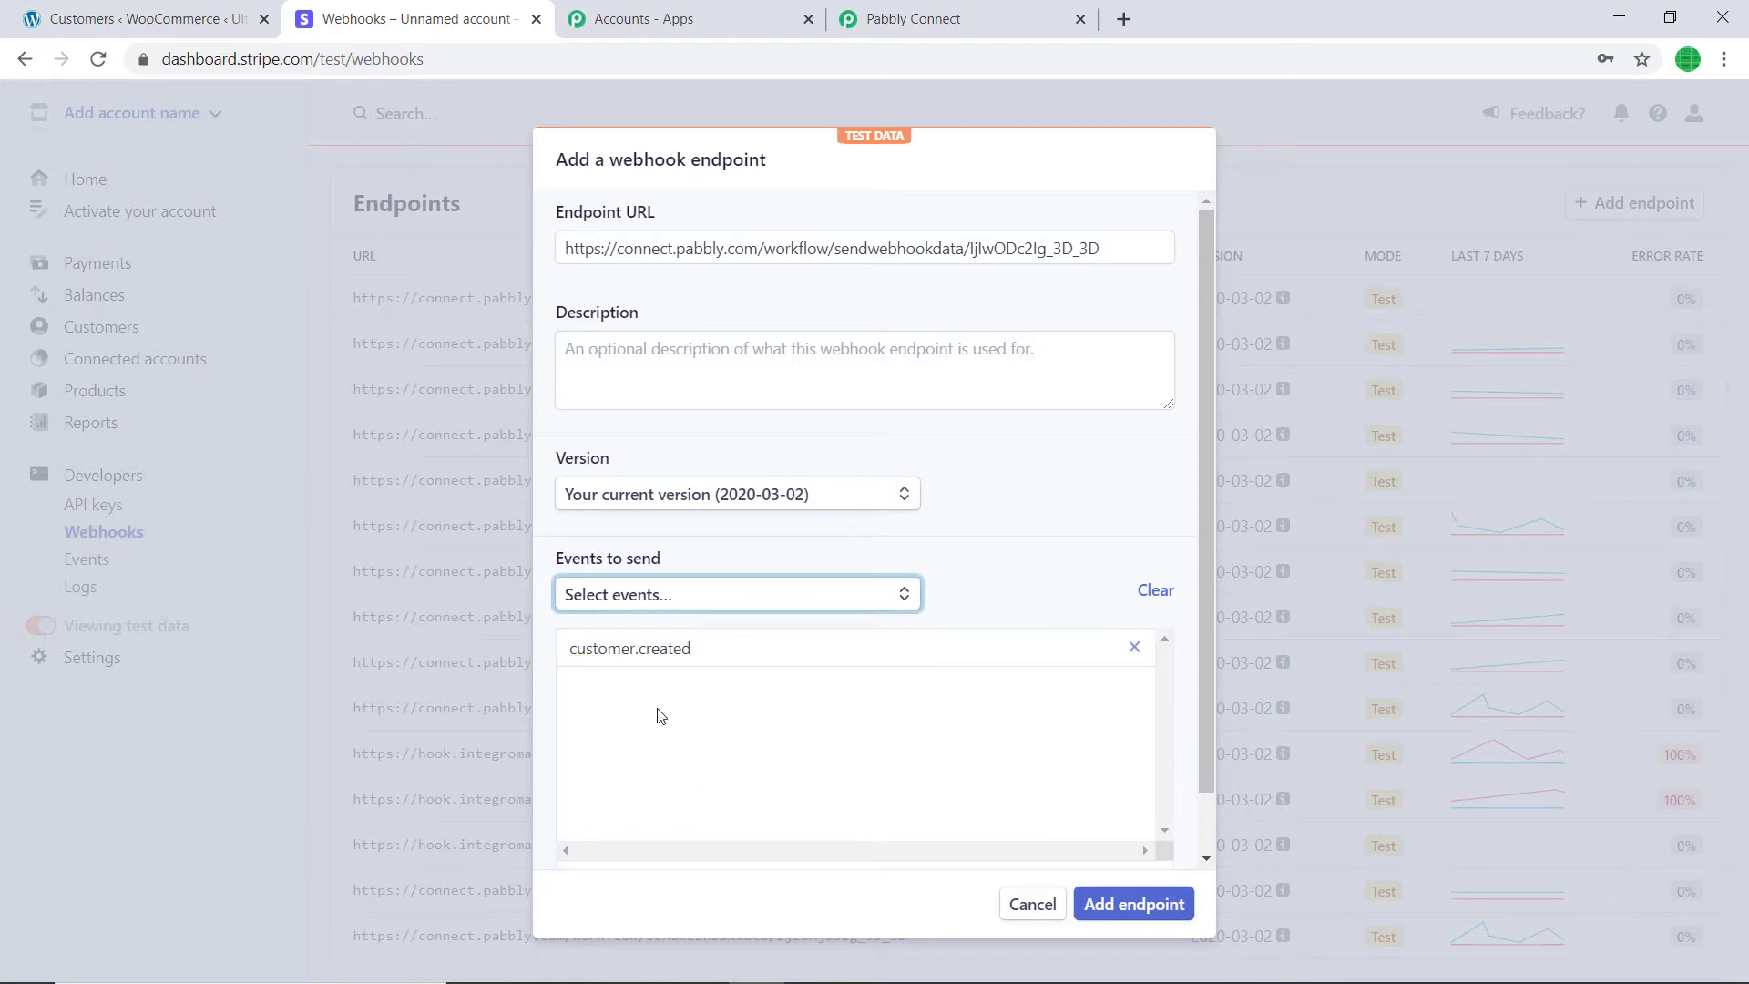
click(1136, 905)
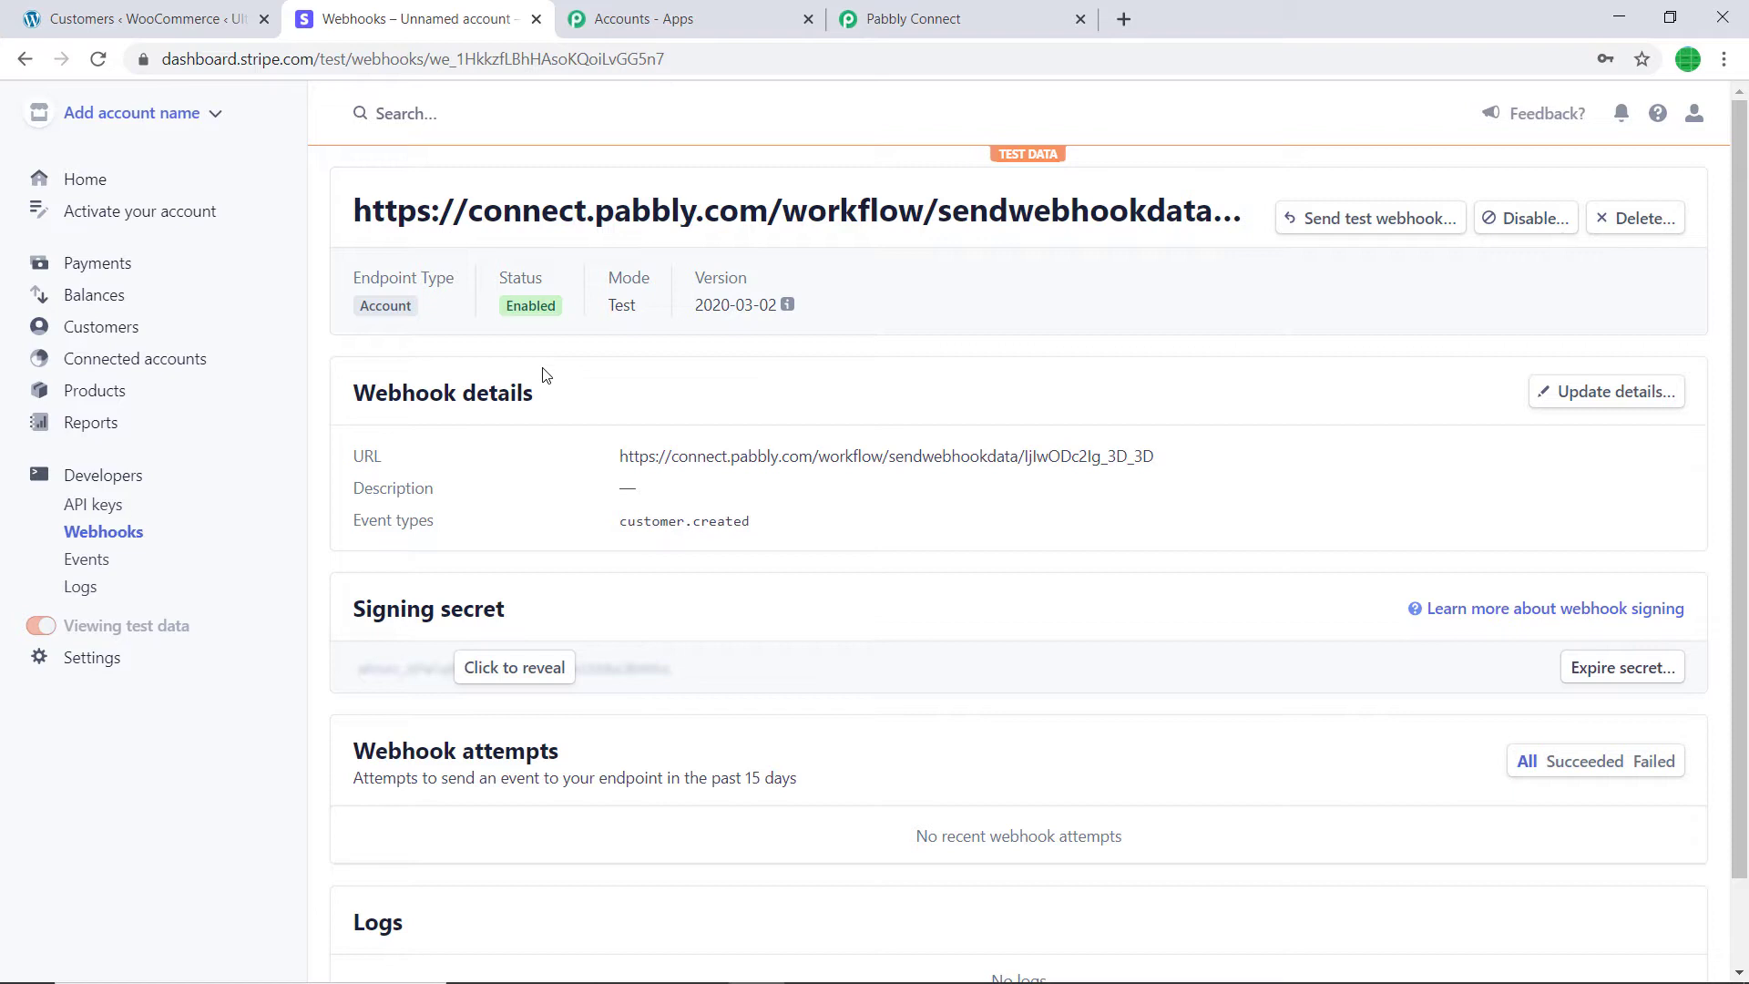
click(883, 20)
- Put the Stripe trigger into Waiting For Webhook Response and bring up the Stripe webhook details
scroll(851, 337, down, 3)
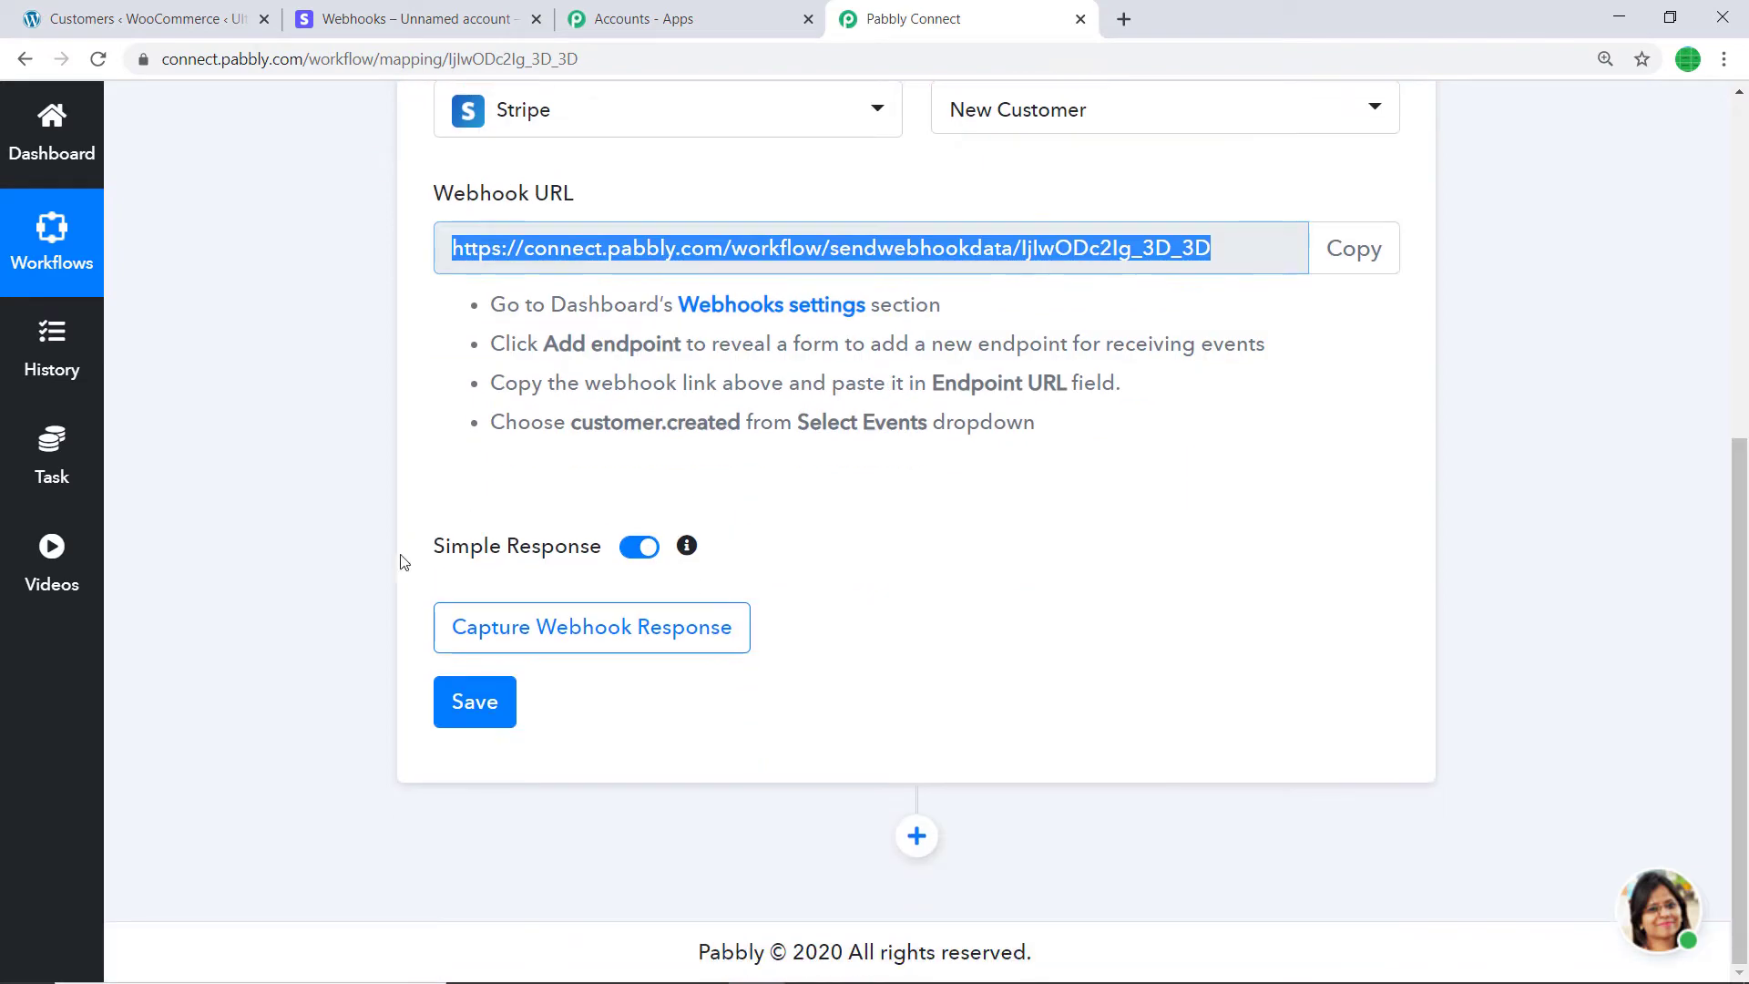
click(535, 627)
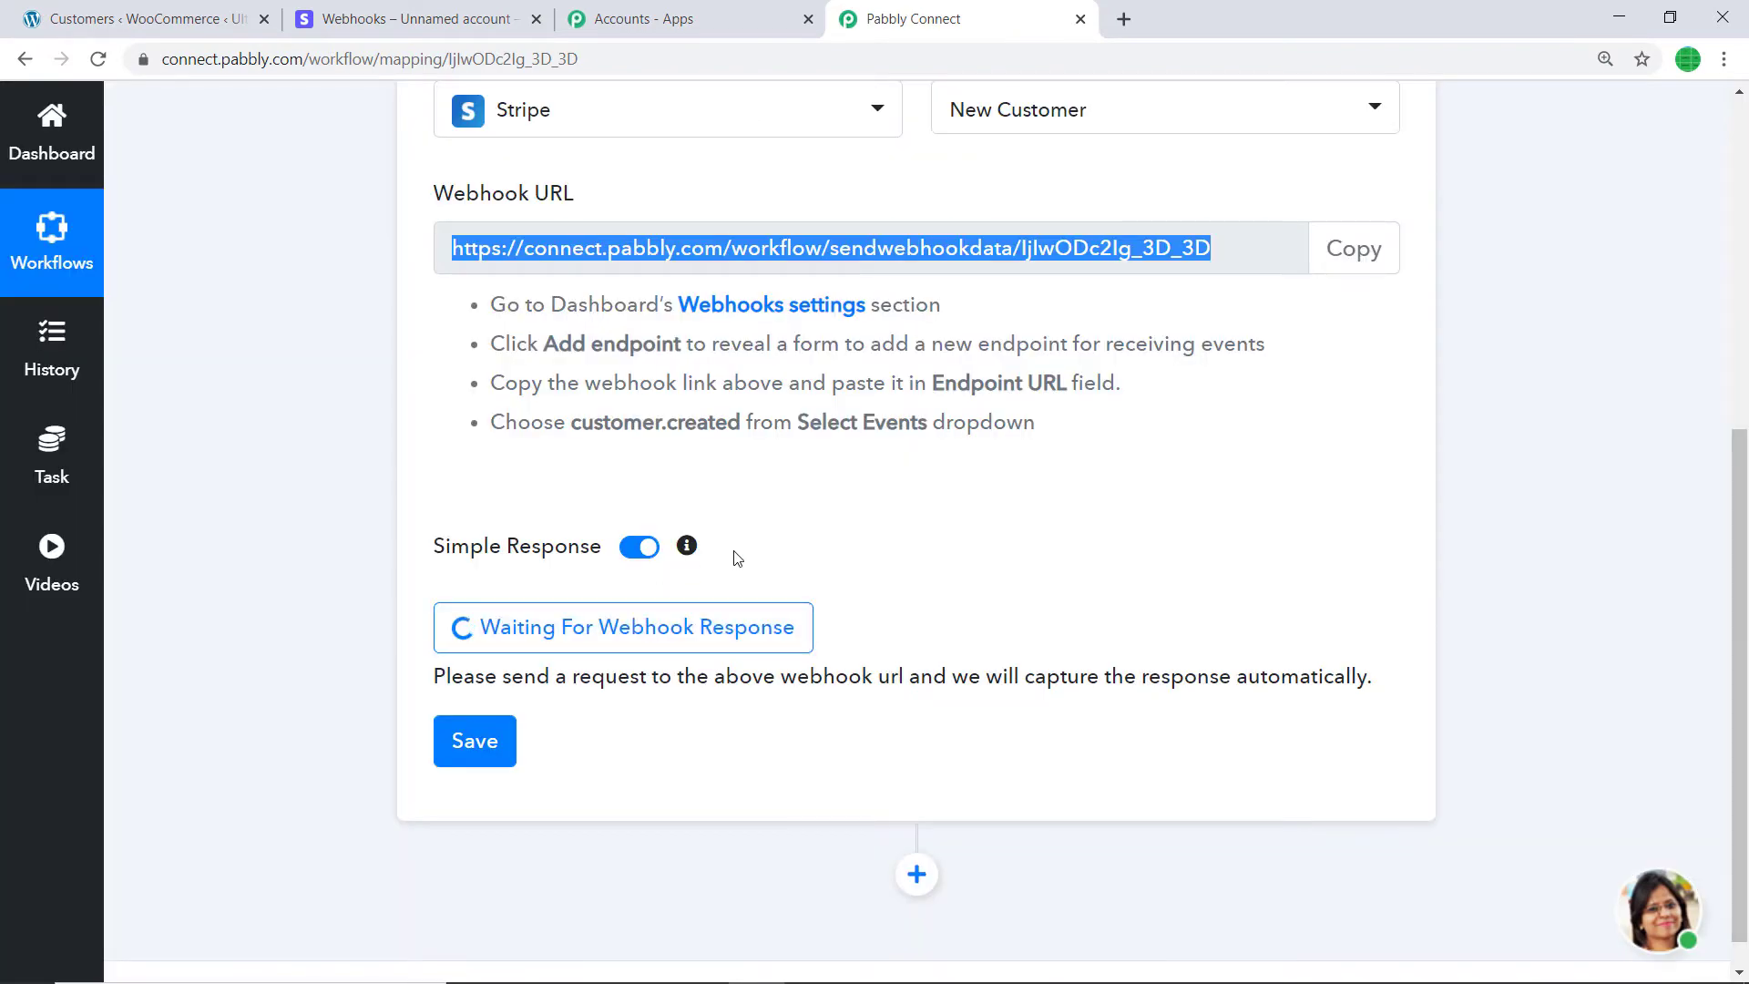
click(450, 9)
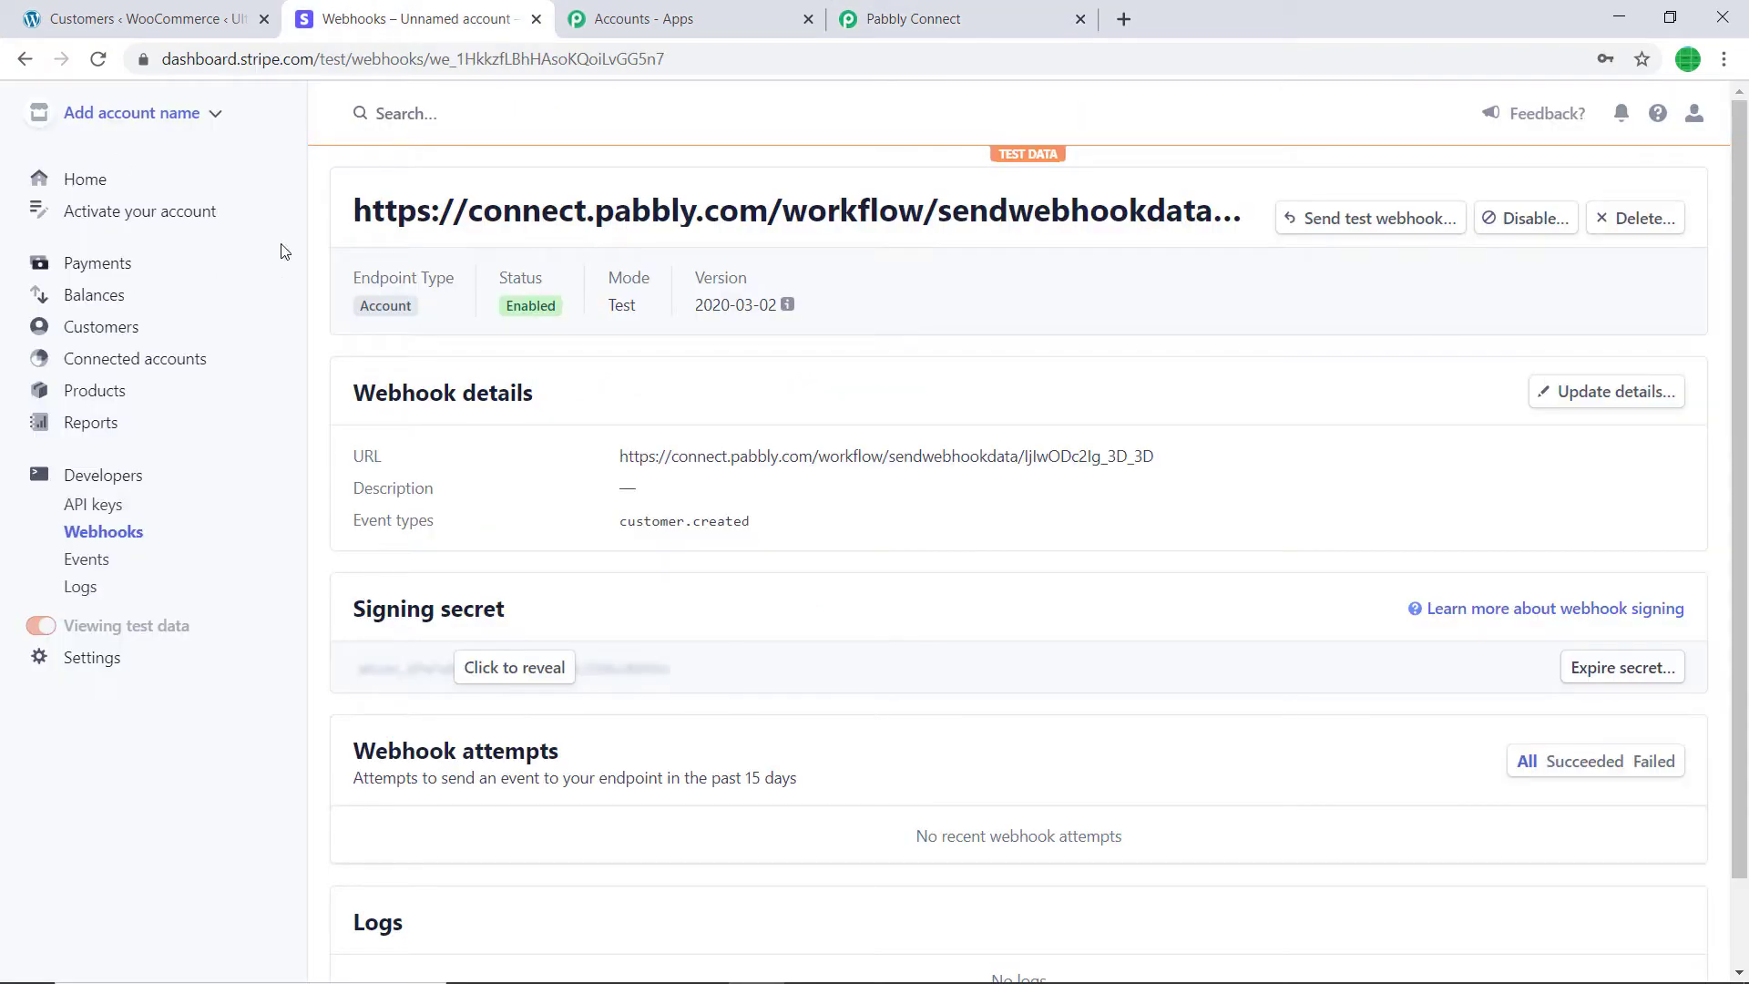
- Start a new Stripe customer and enter the customer's name, e-mail and a description
click(114, 328)
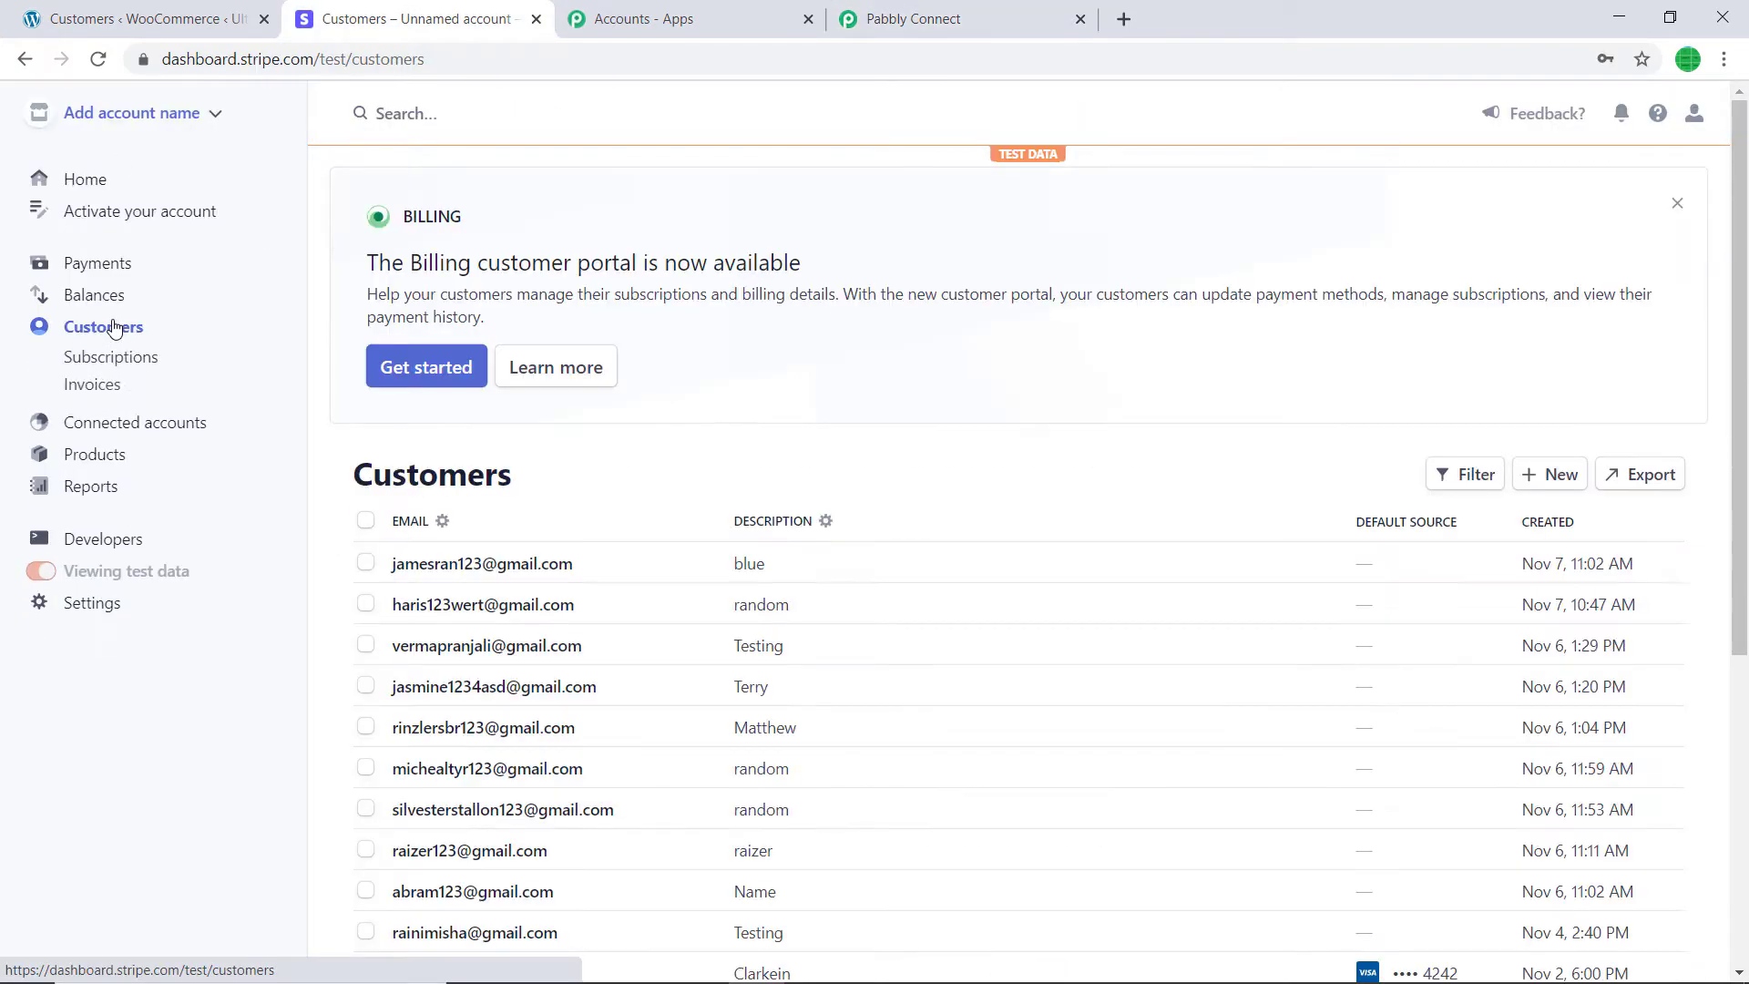
click(1548, 471)
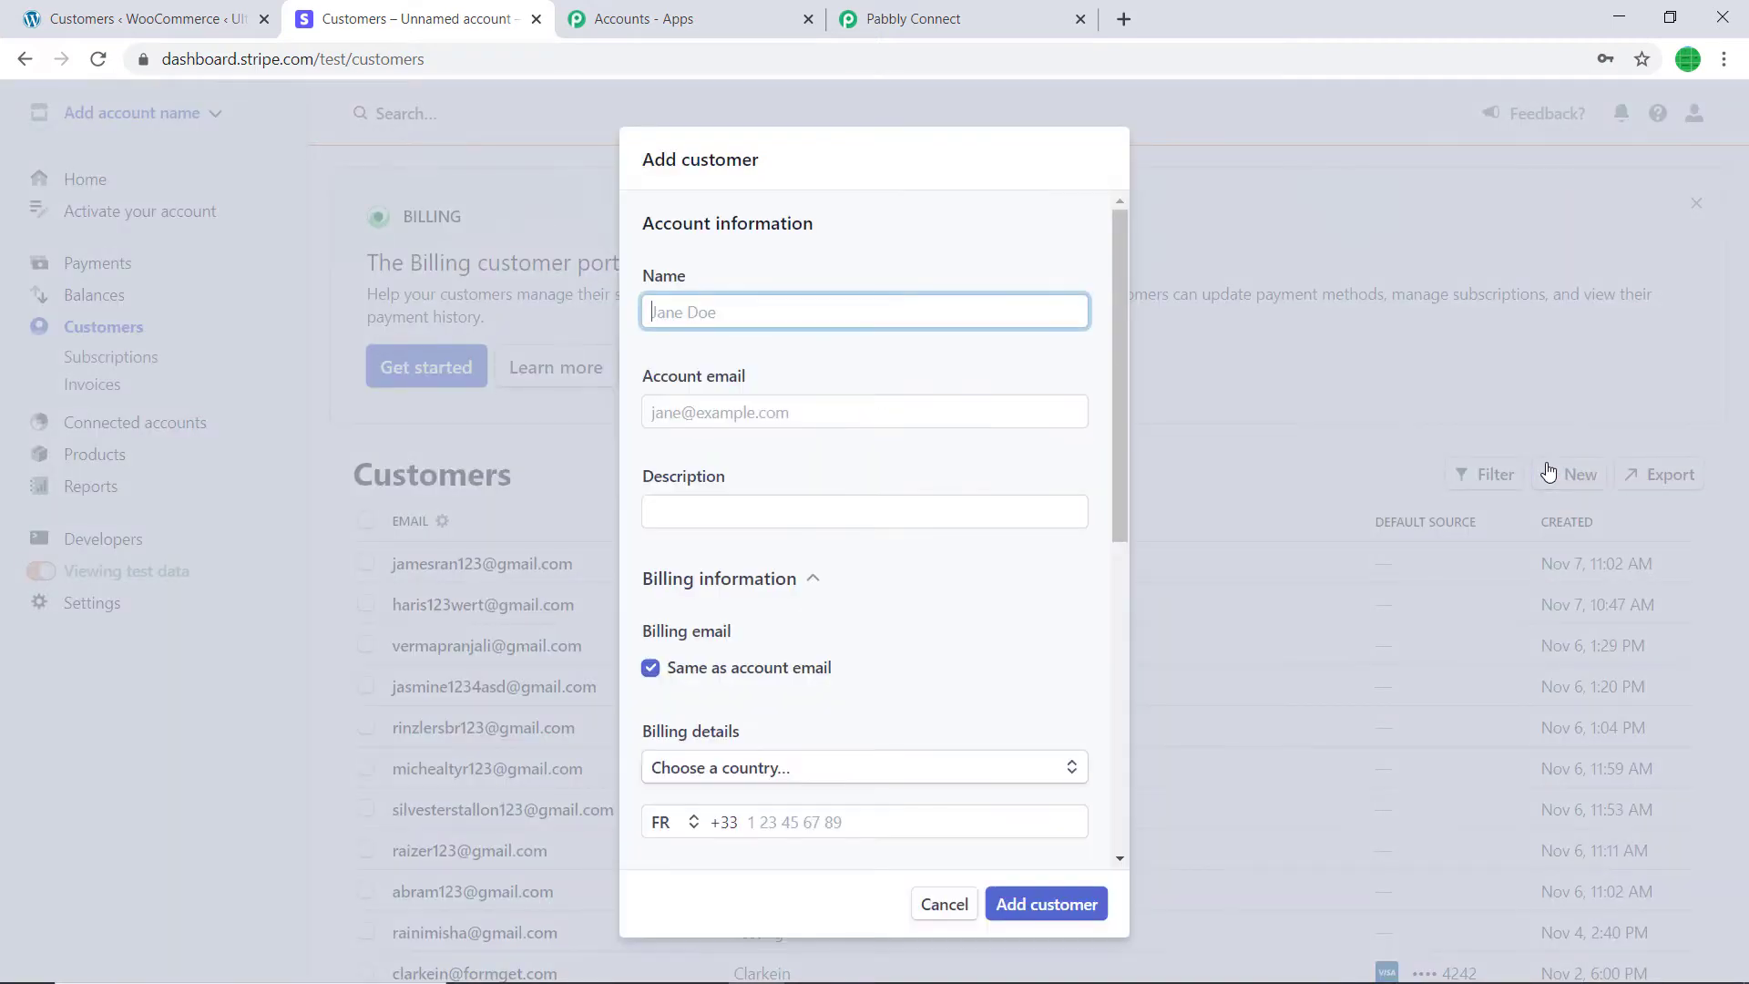
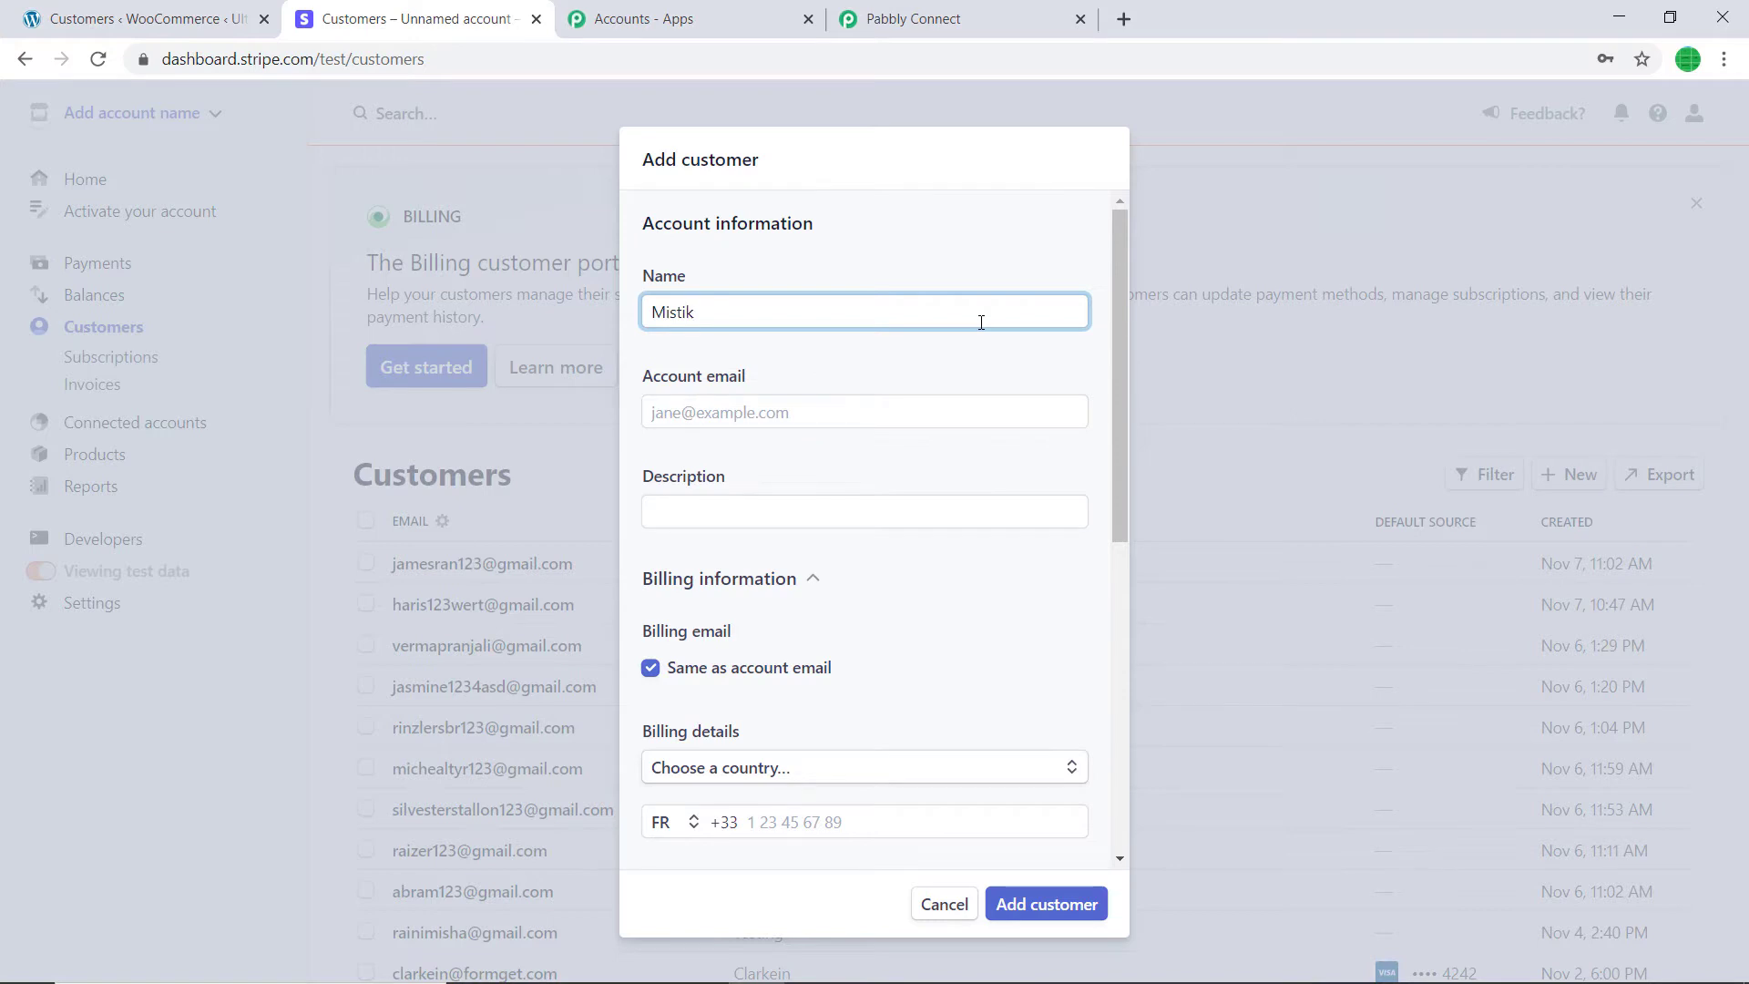
click(858, 413)
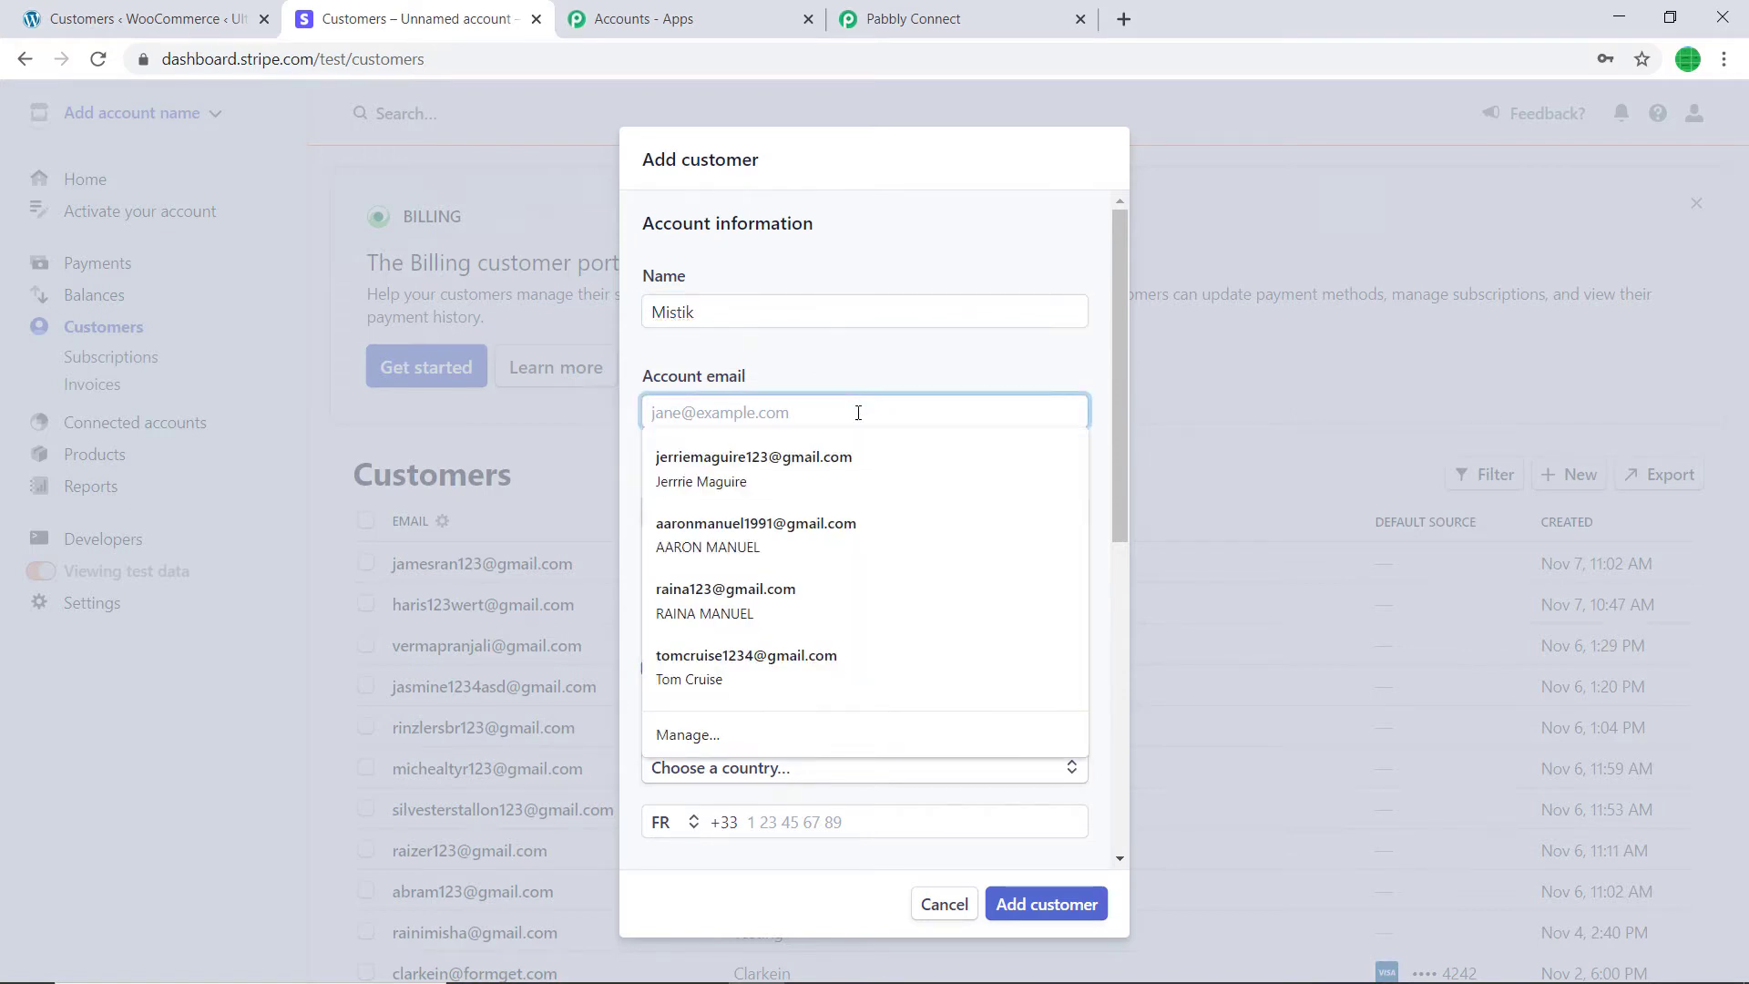
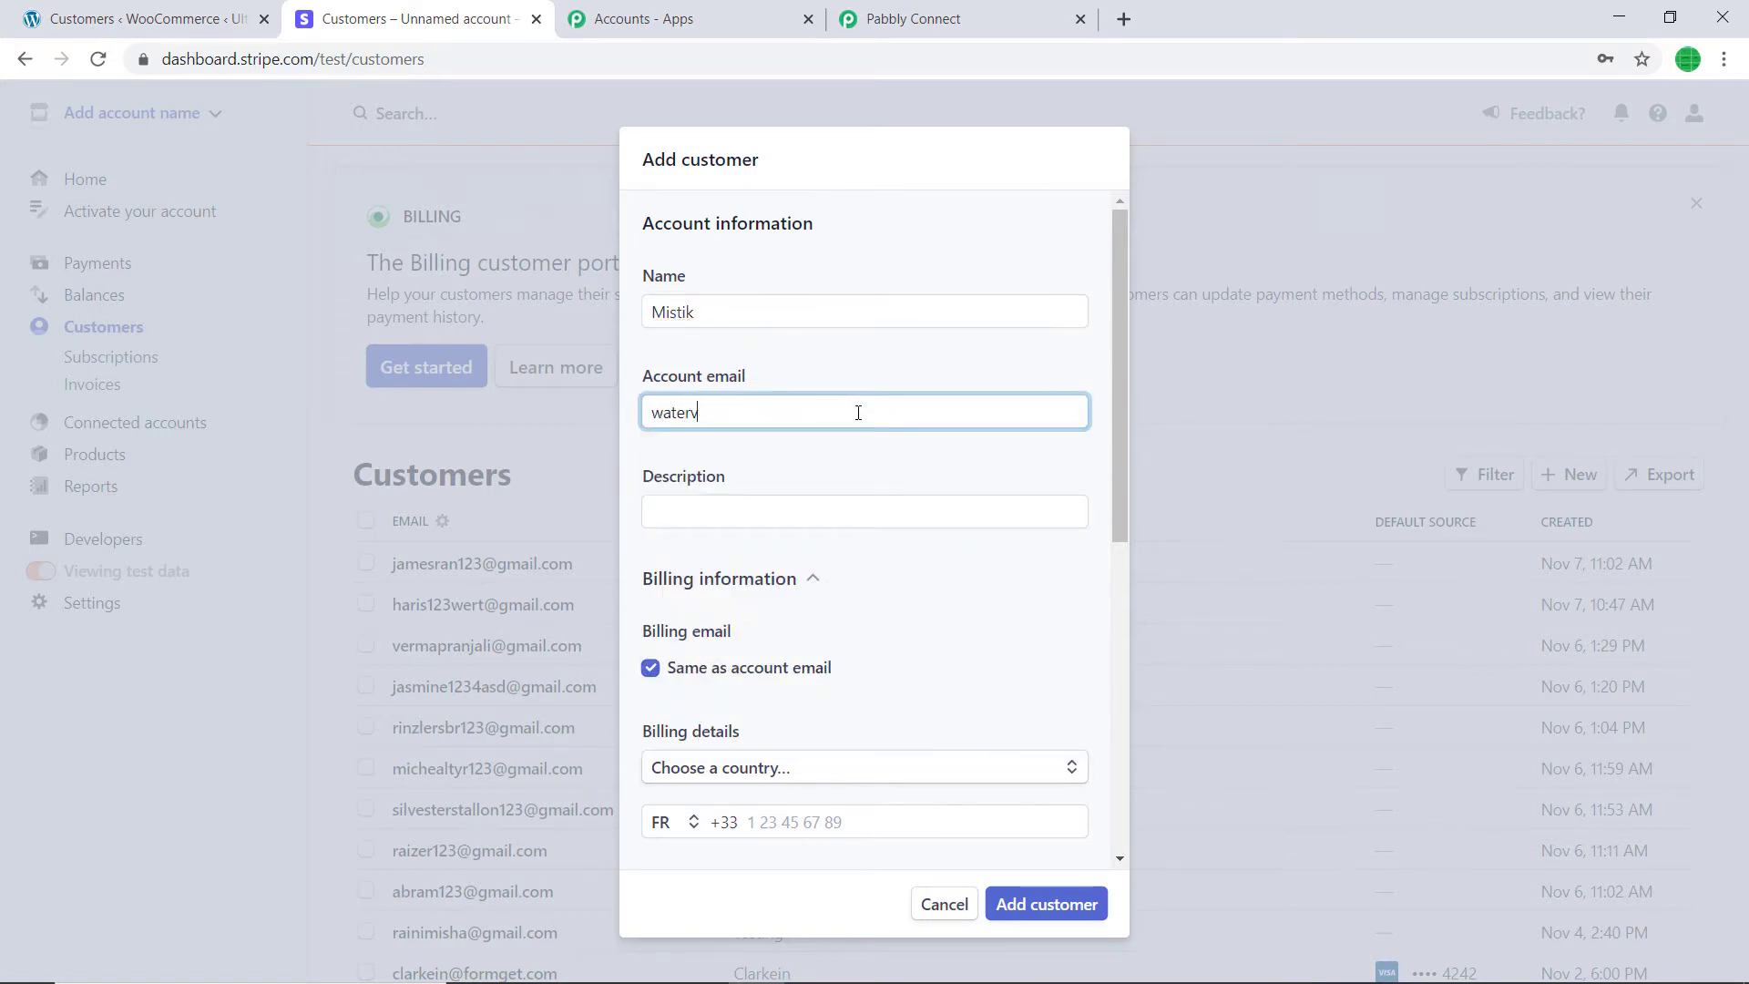
click(827, 503)
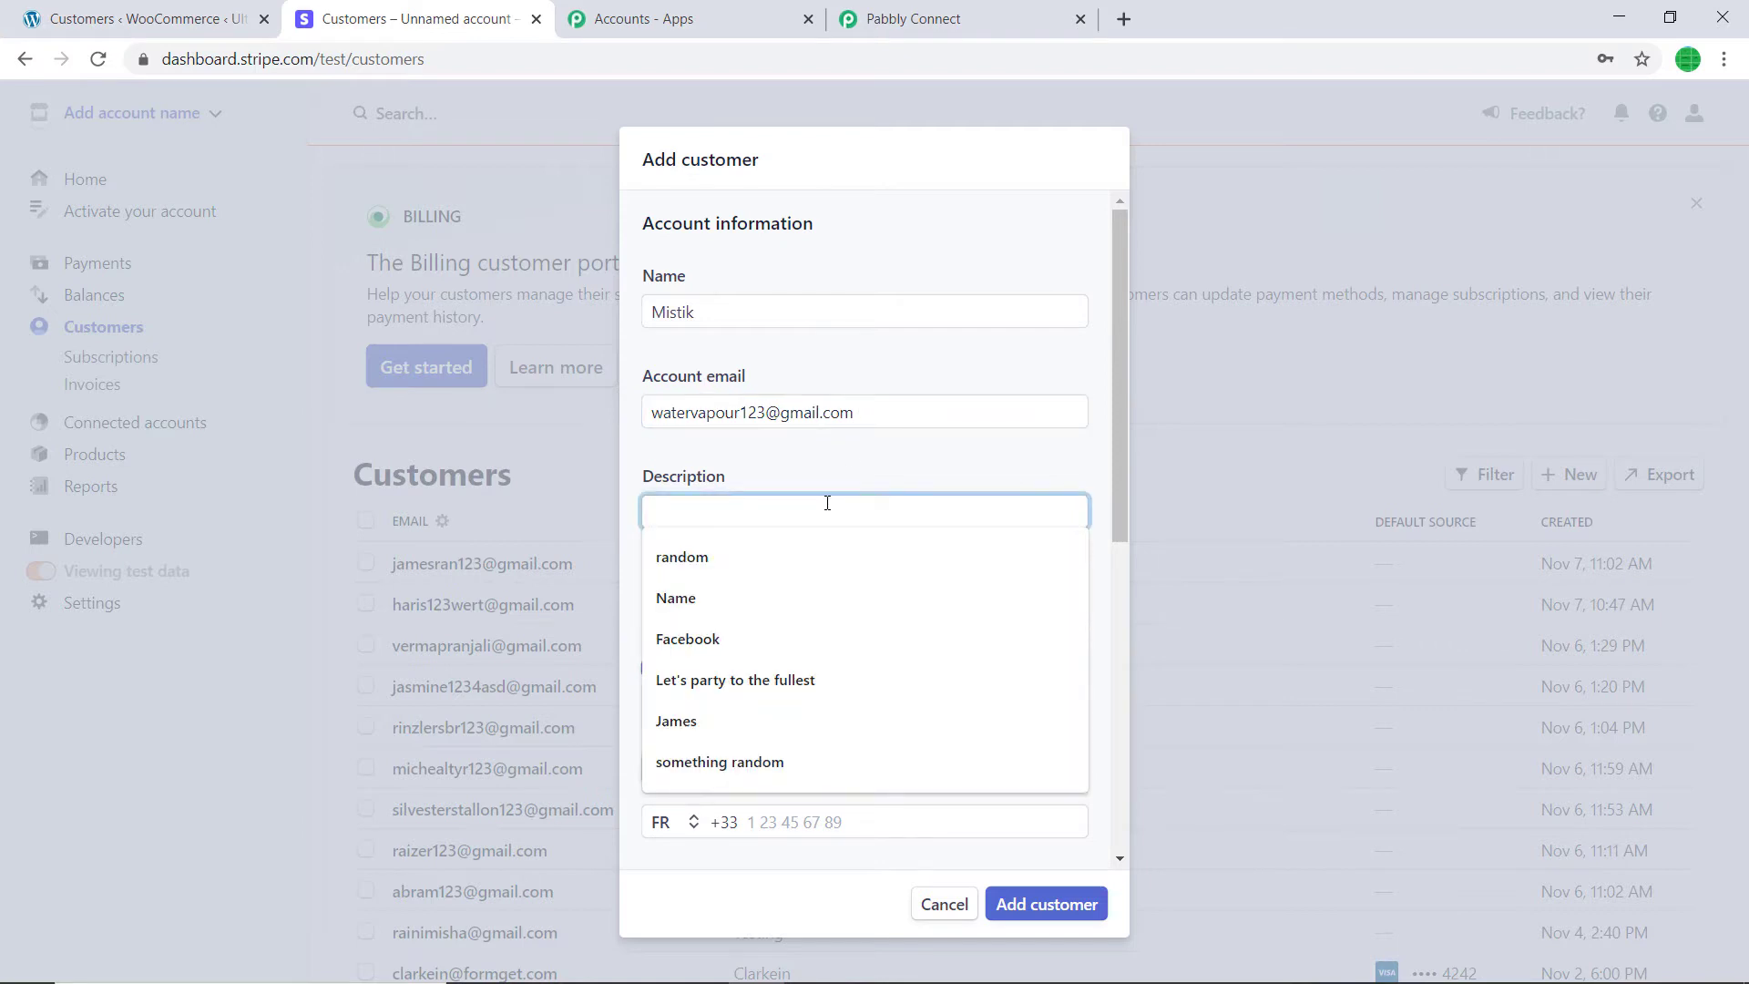
scroll(939, 378, down, 1)
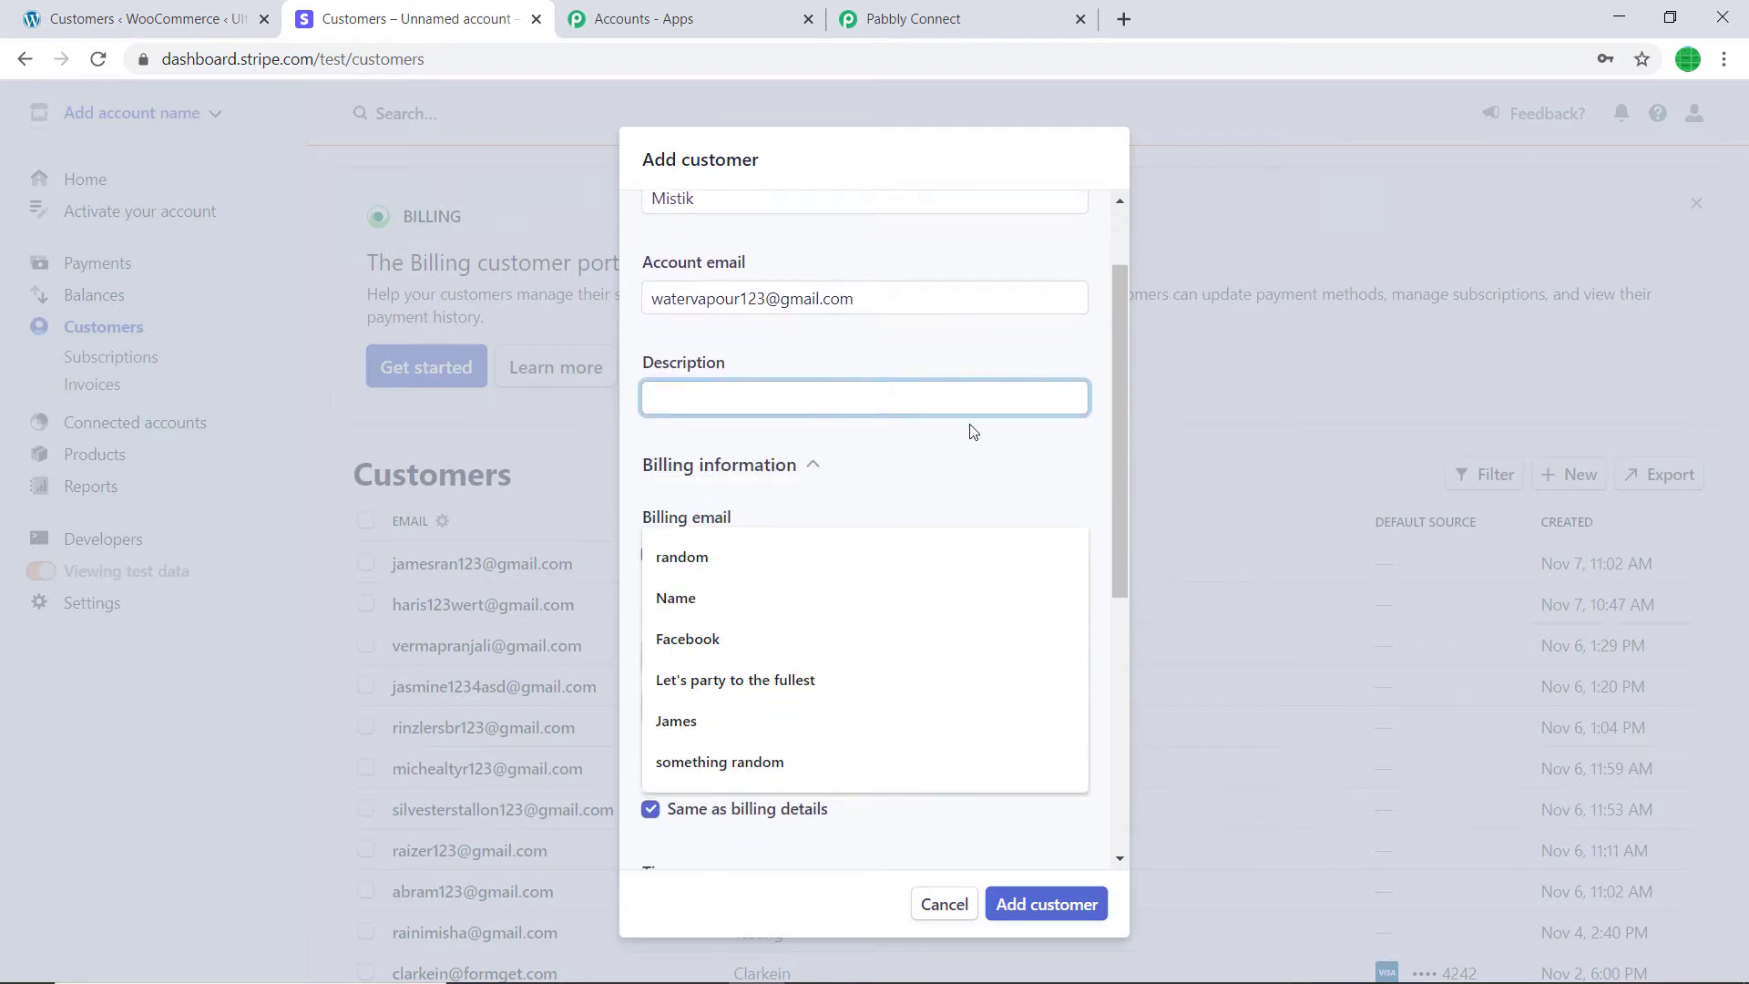
scroll(973, 432, down, 4)
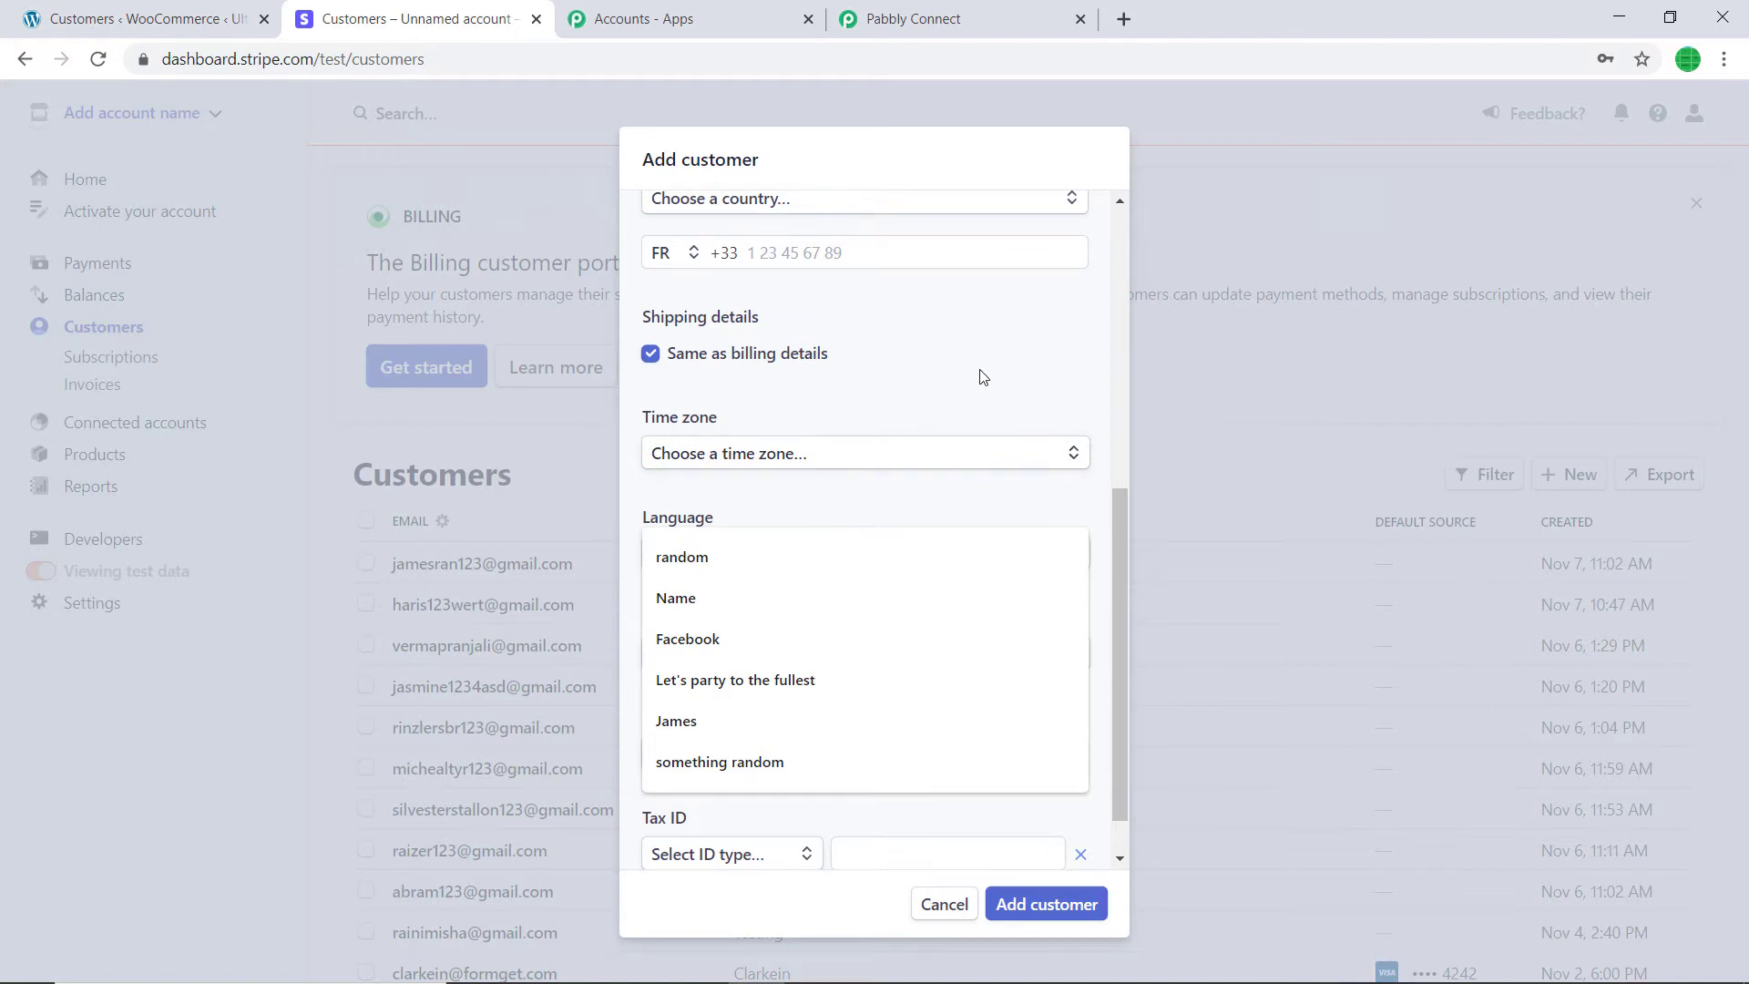
scroll(929, 378, up, 5)
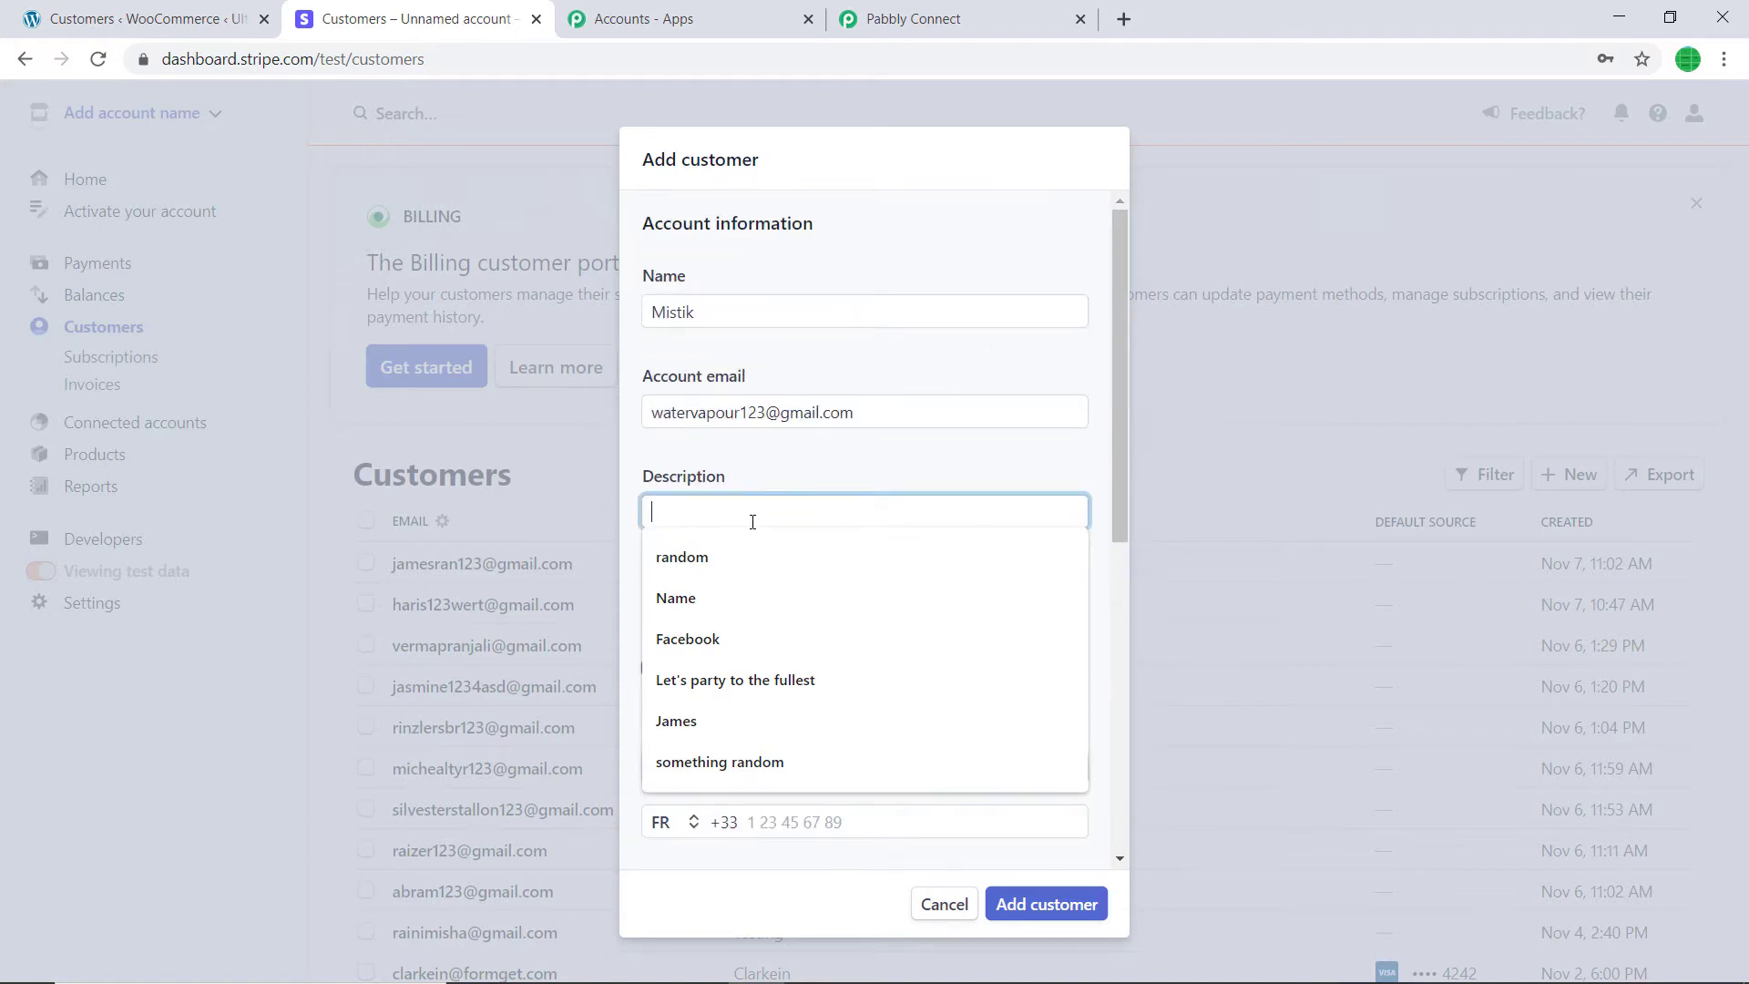
text(James)
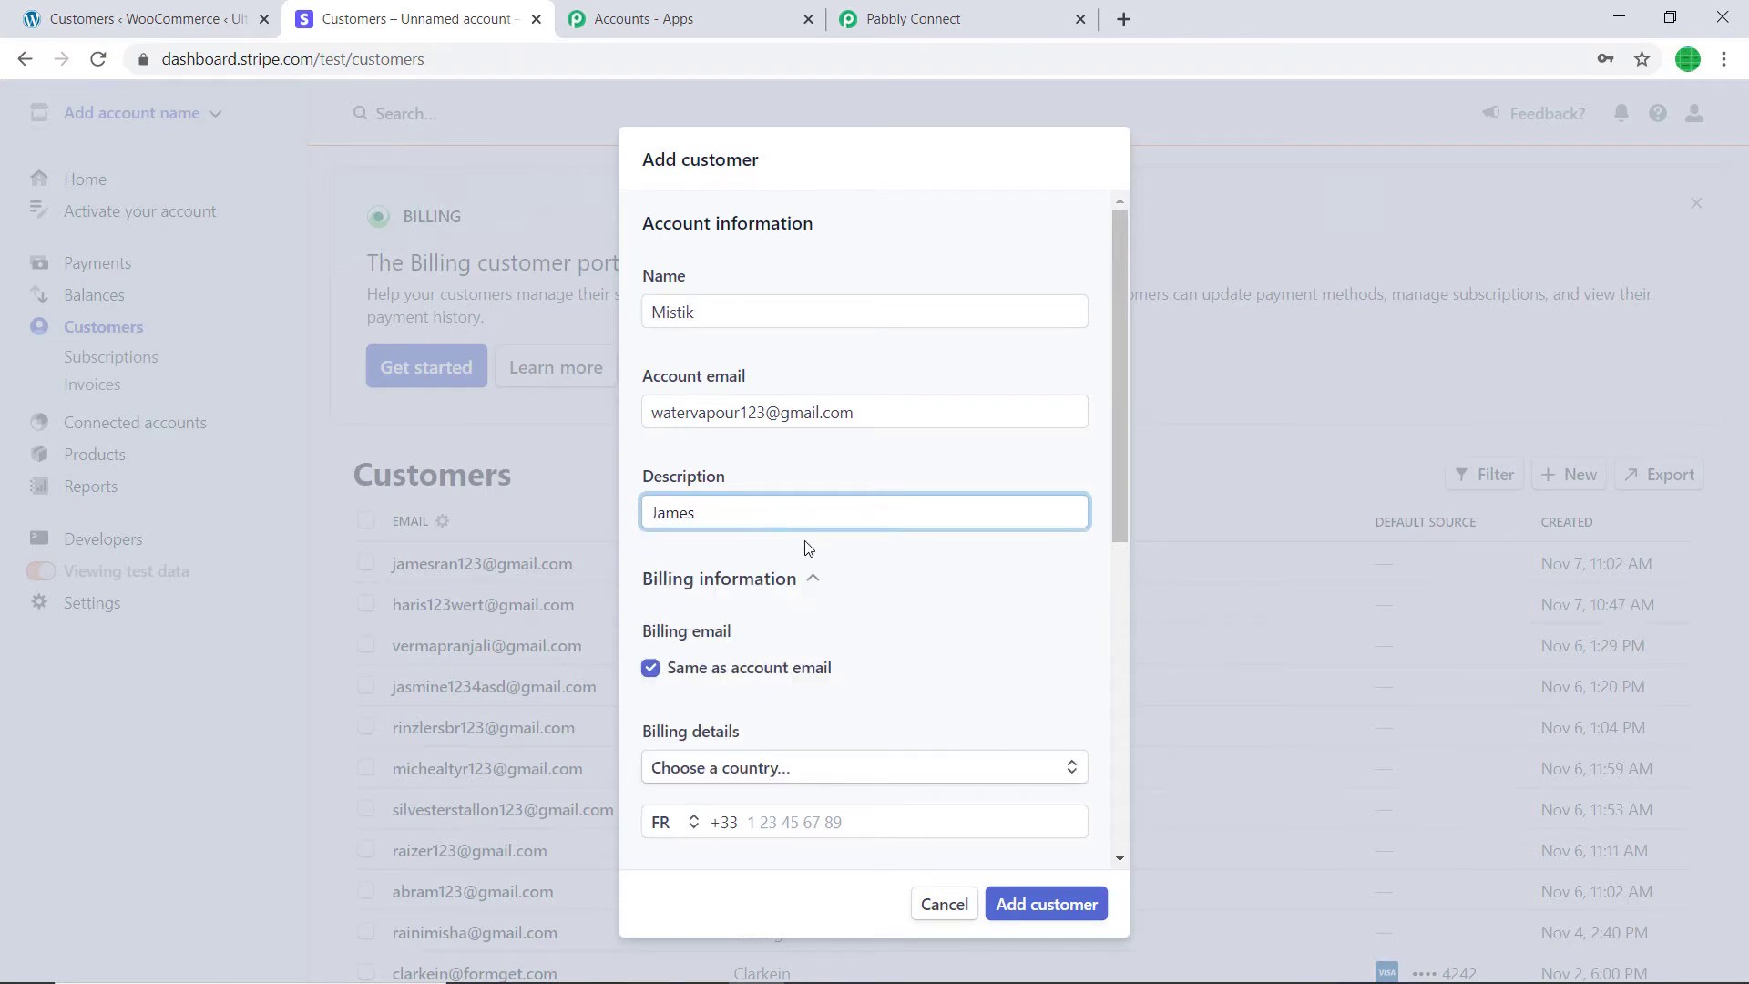
- Choose France as the customer's billing country
scroll(808, 548, down, 3)
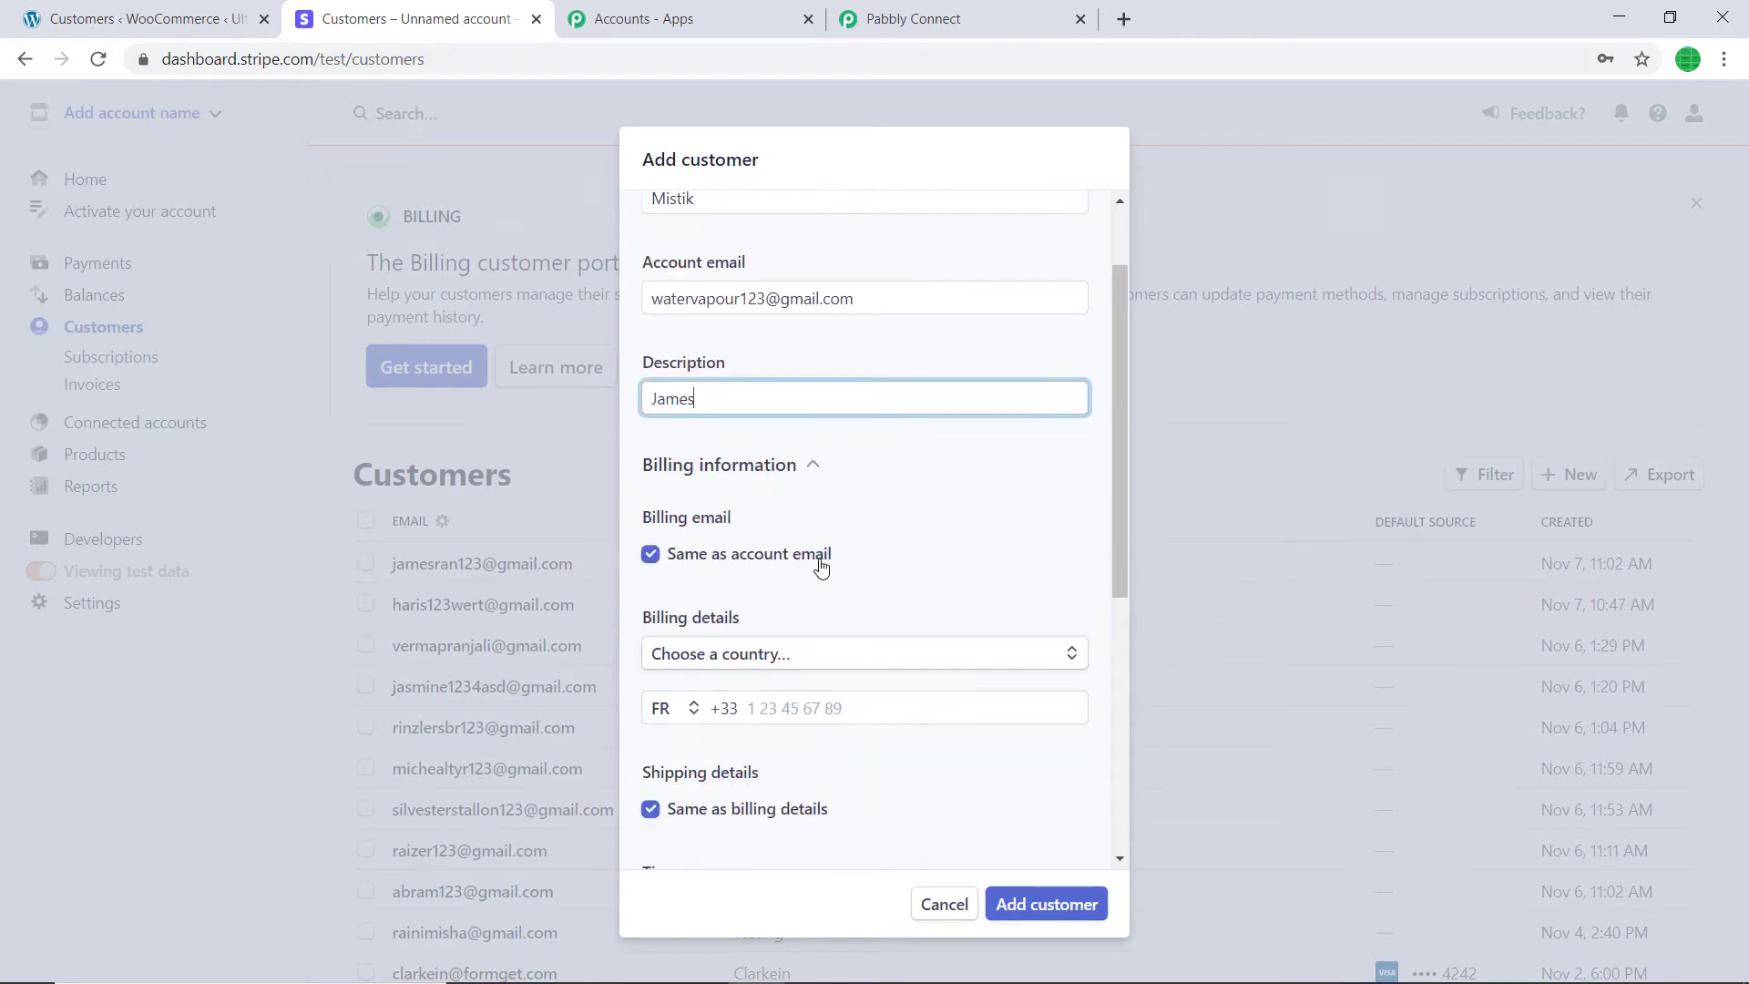
click(832, 543)
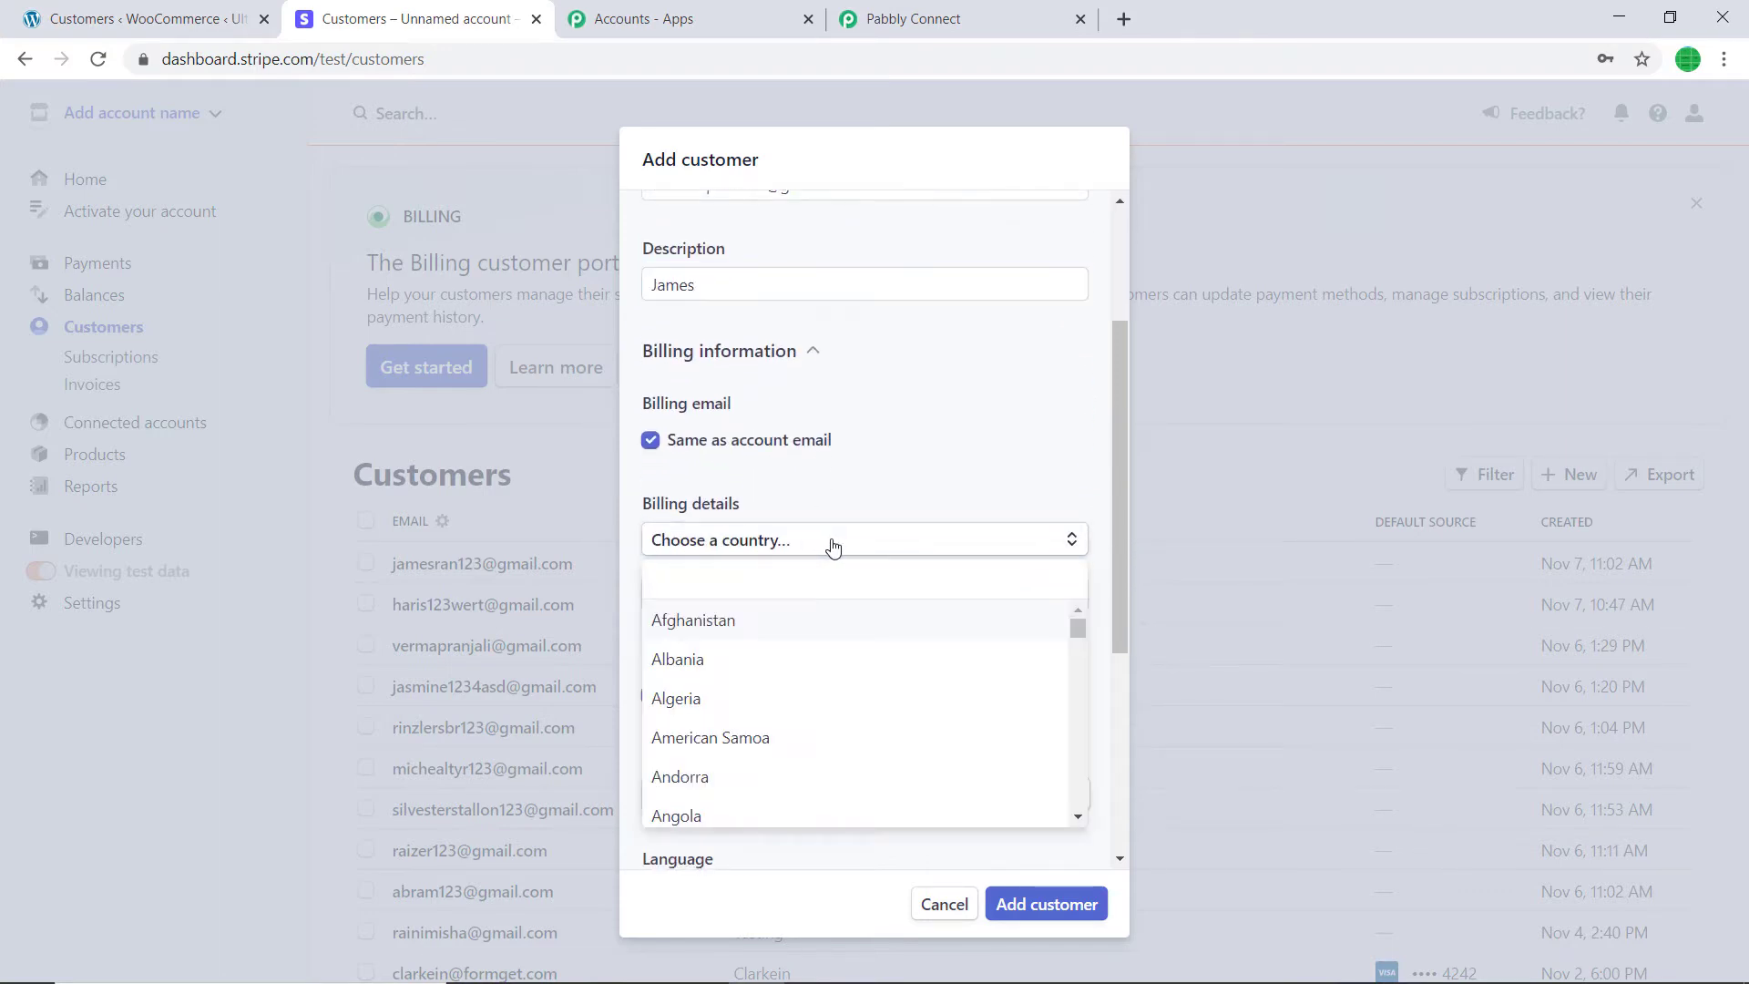
text(fran)
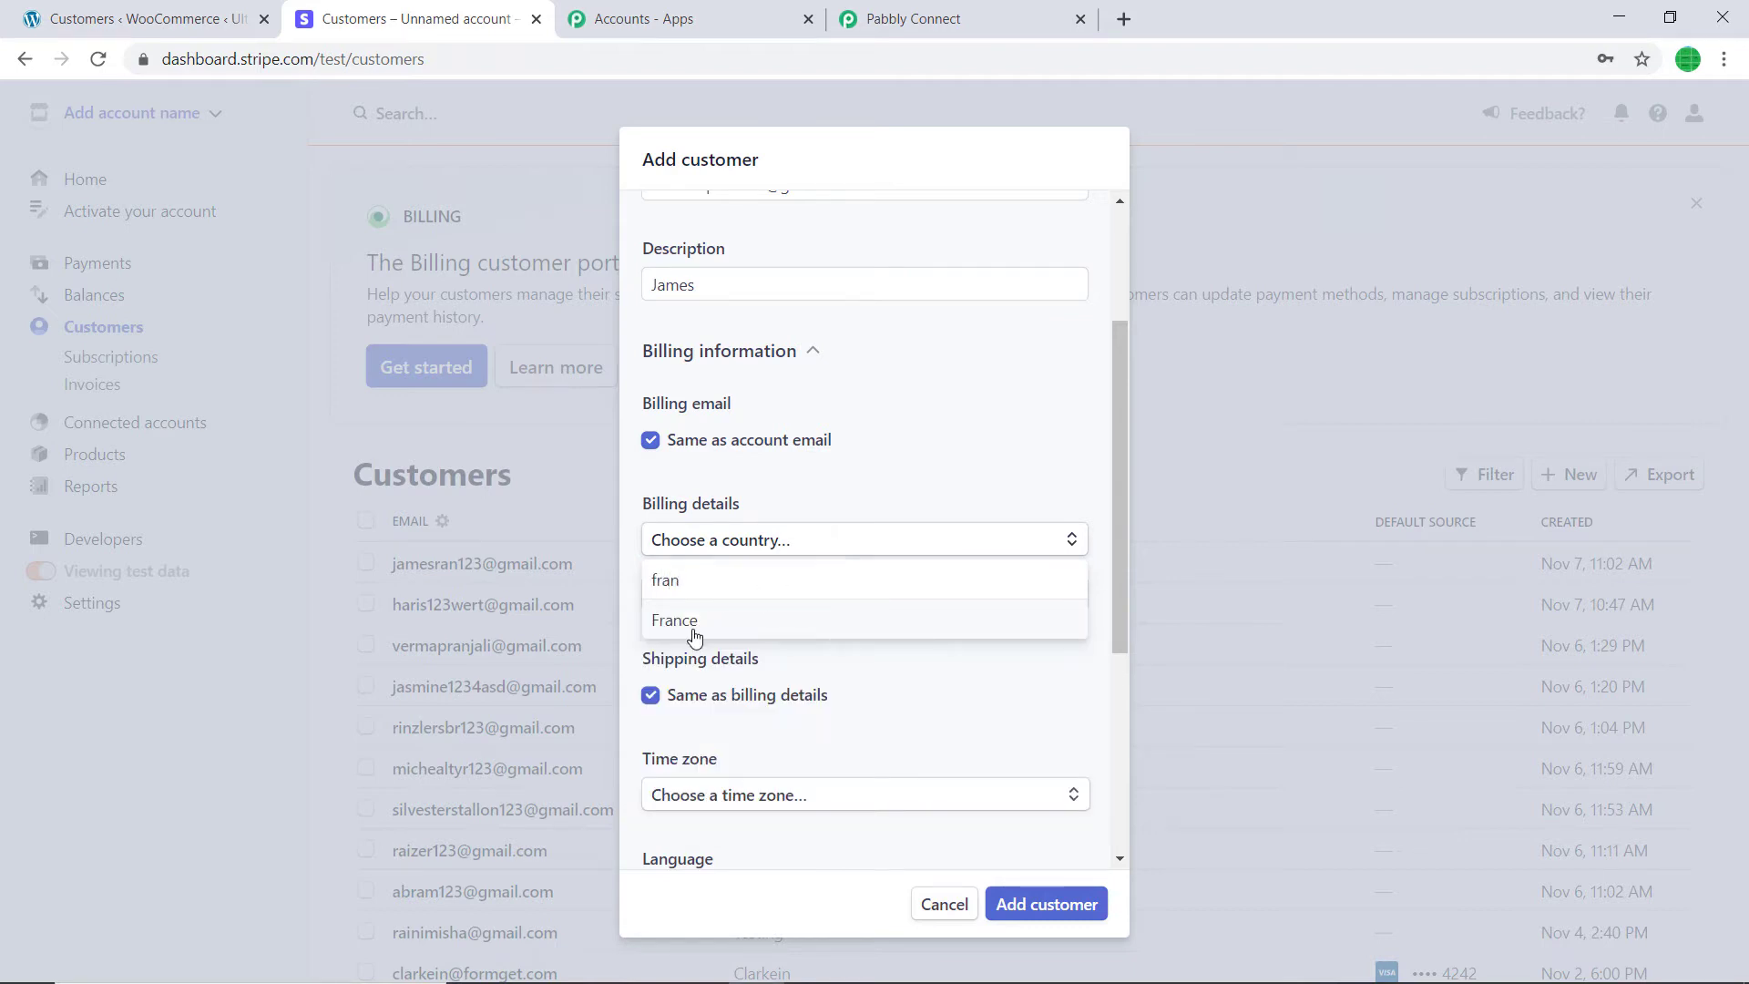
click(695, 628)
scroll(805, 547, down, 2)
click(806, 486)
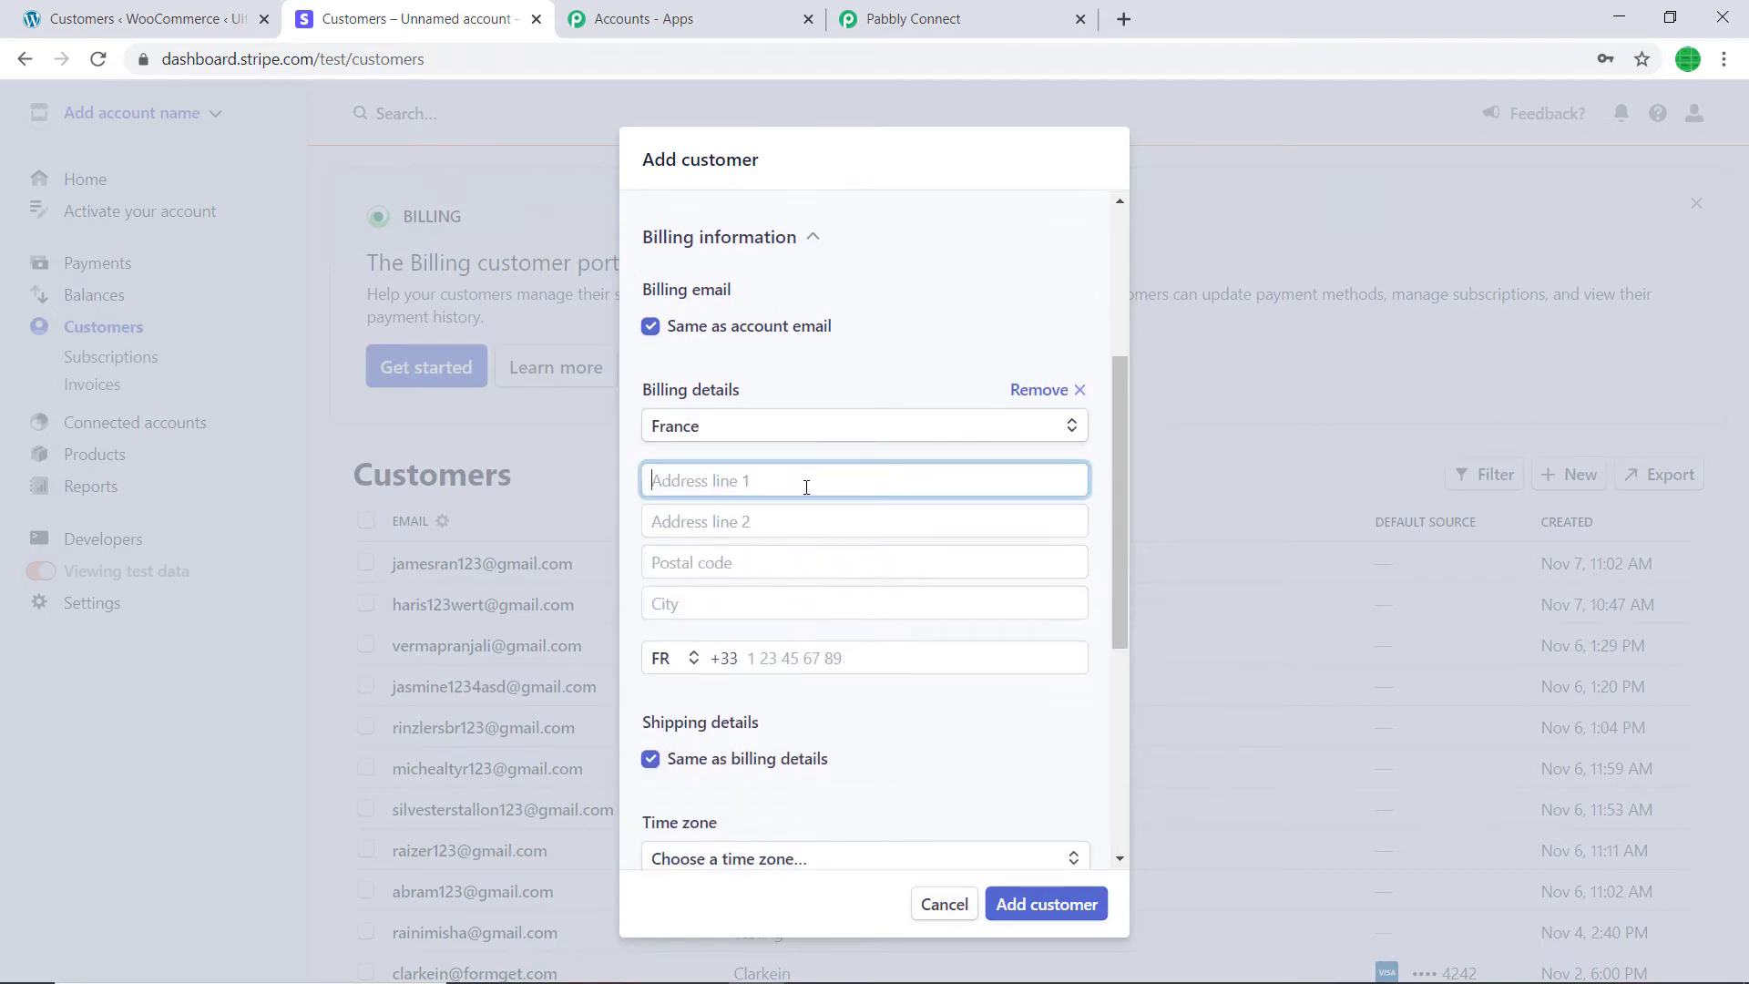
text(W)
key(BackSpace)
scroll(851, 442, down, 1)
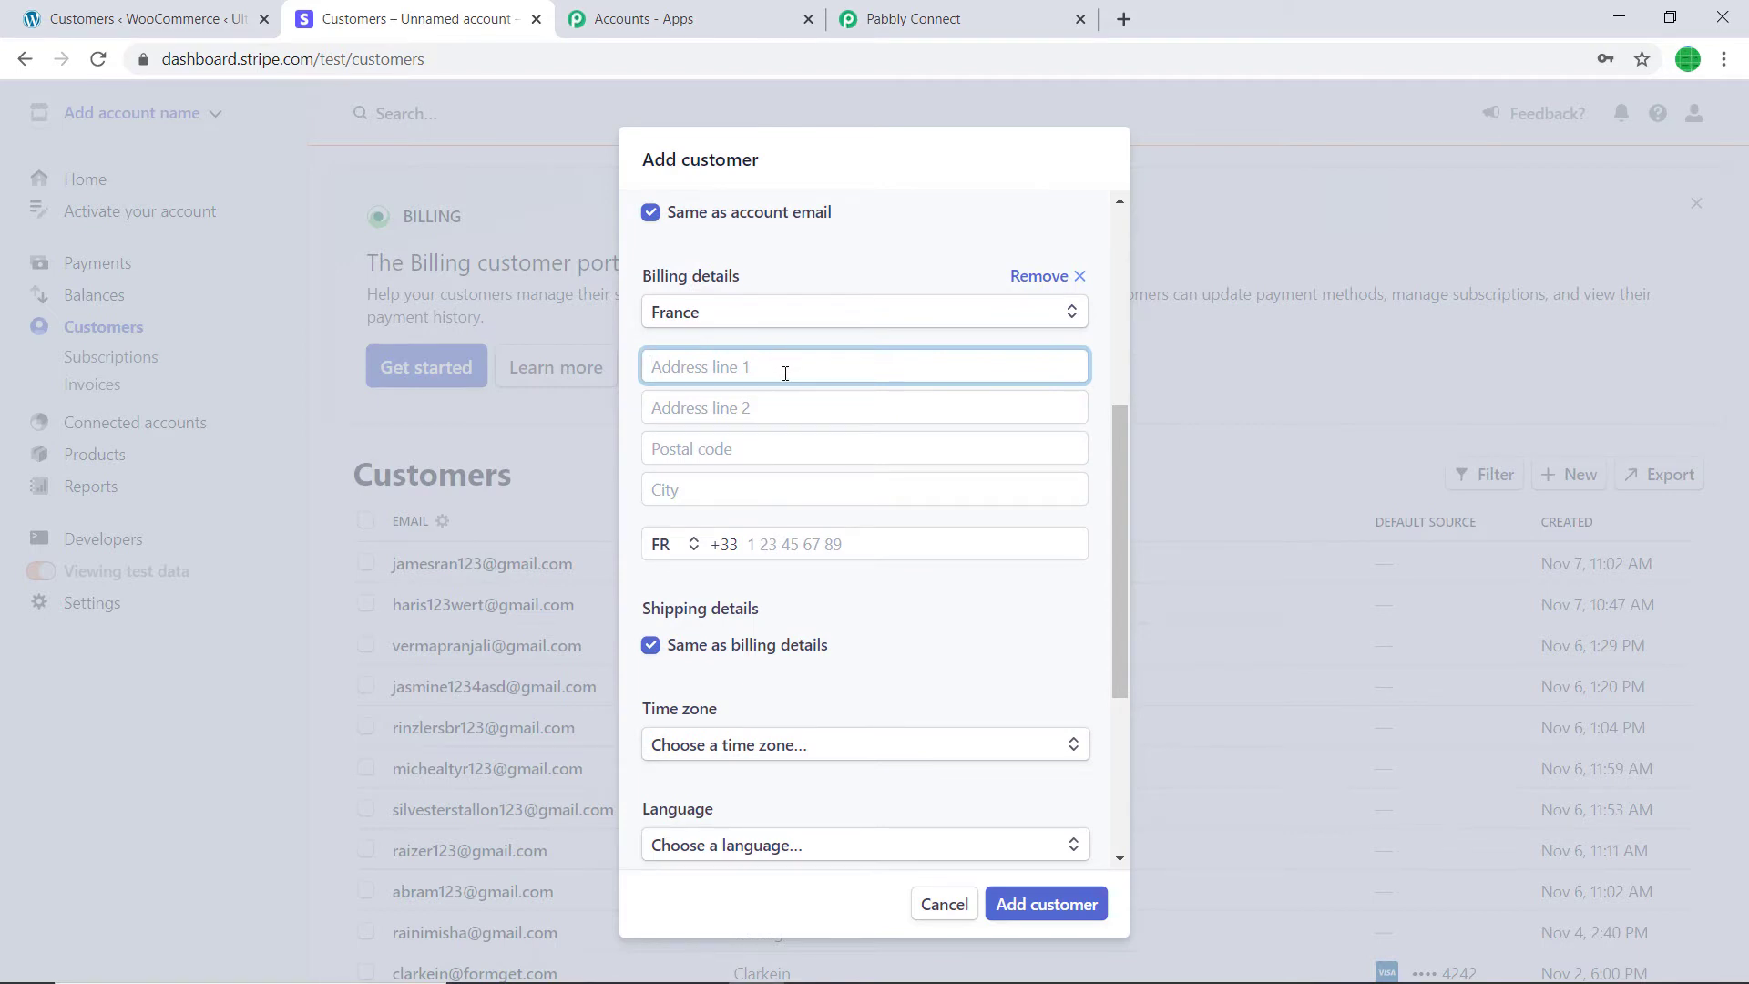
- Fill in the billing address lines, postal code, city and the customer's phone number
text(GHJ Holdings)
click(744, 400)
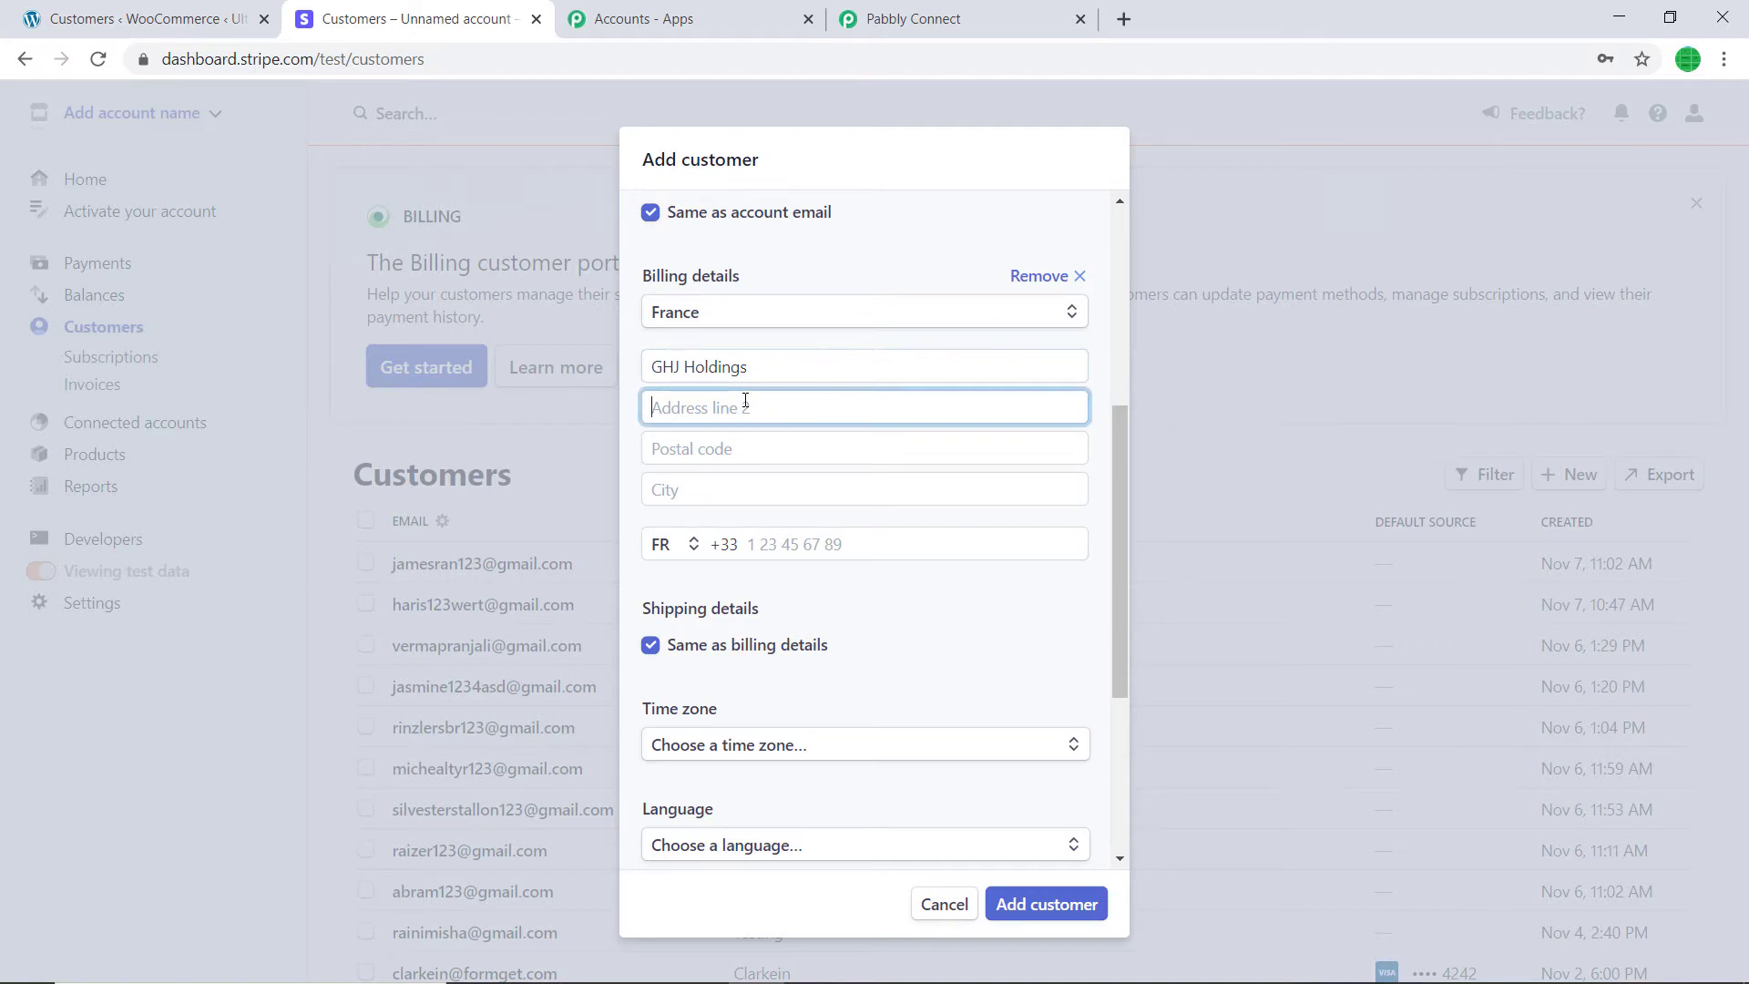
text(Ner VVilla Park)
click(695, 449)
text(75001)
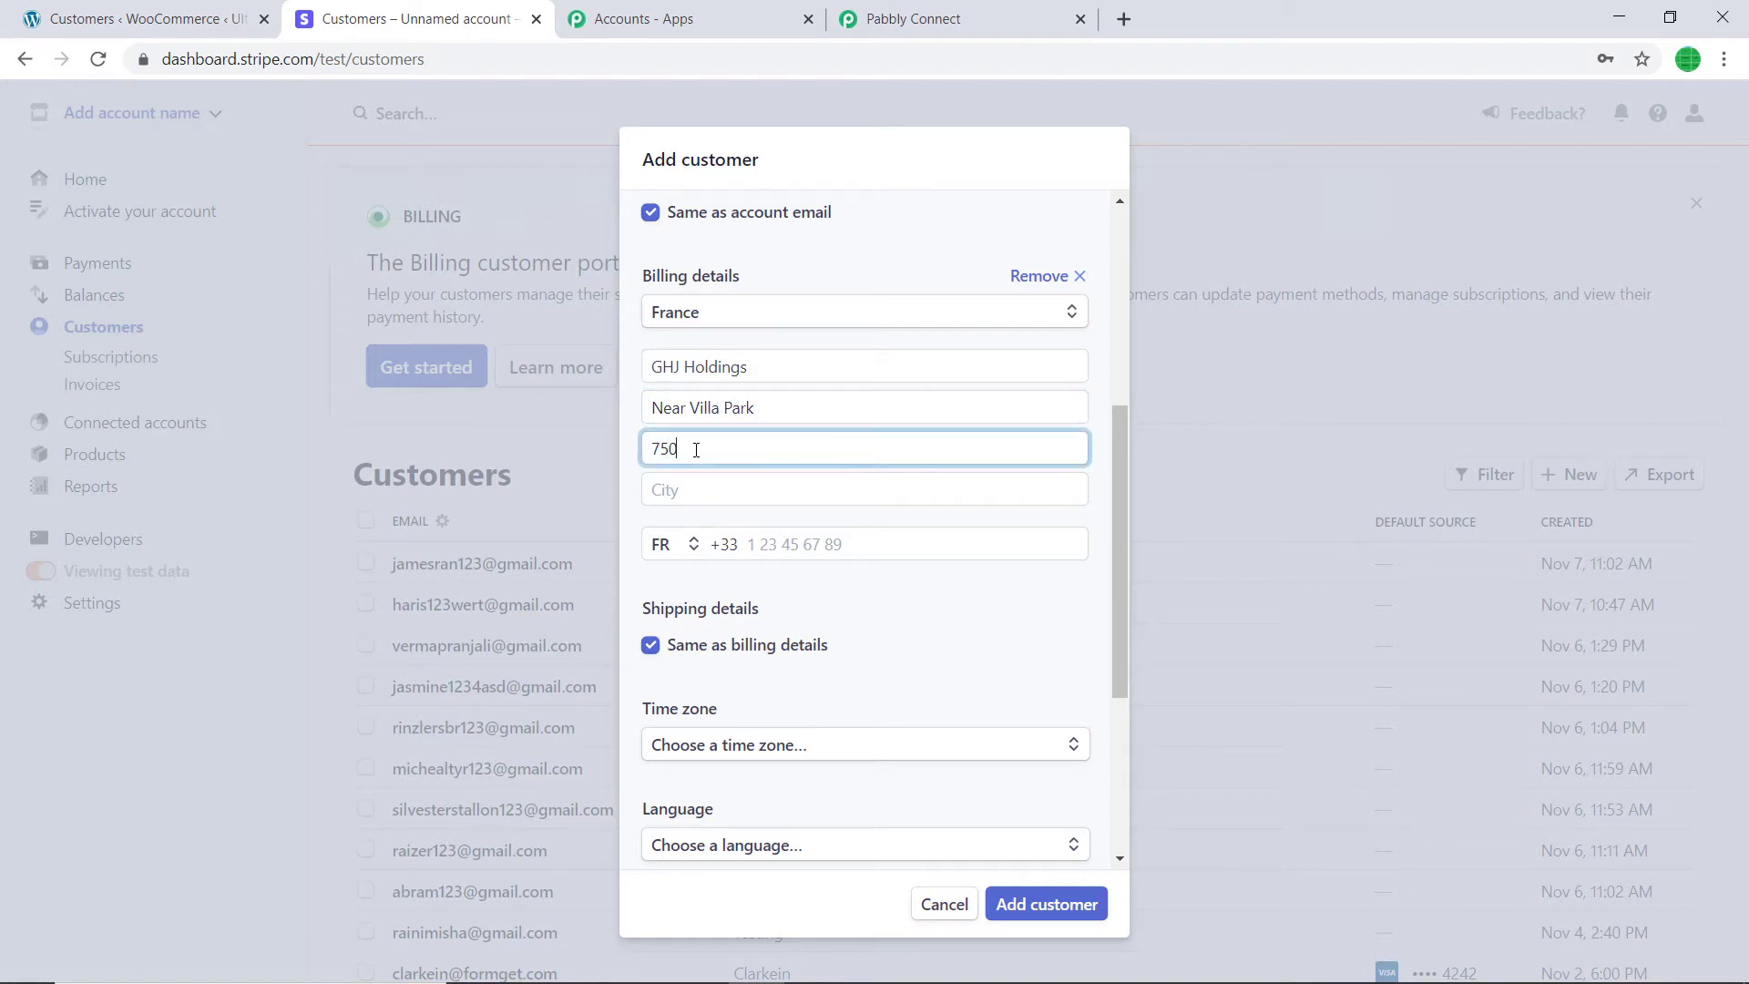
click(734, 492)
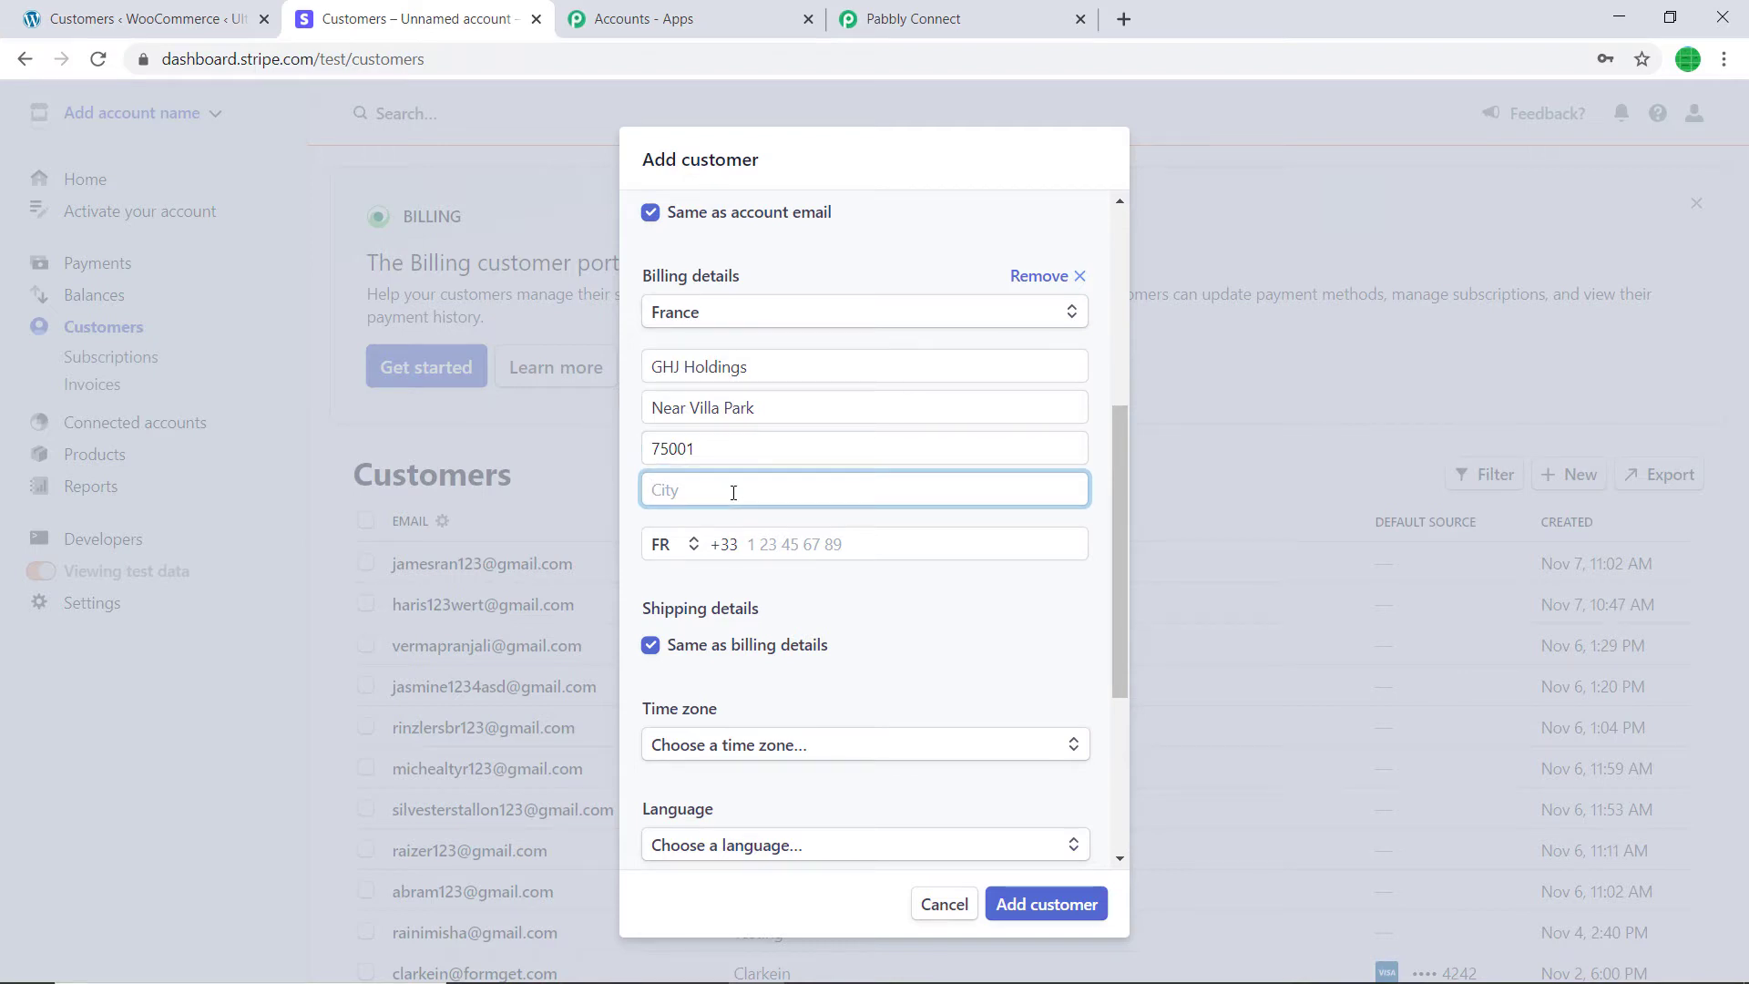
text(Paris)
click(752, 544)
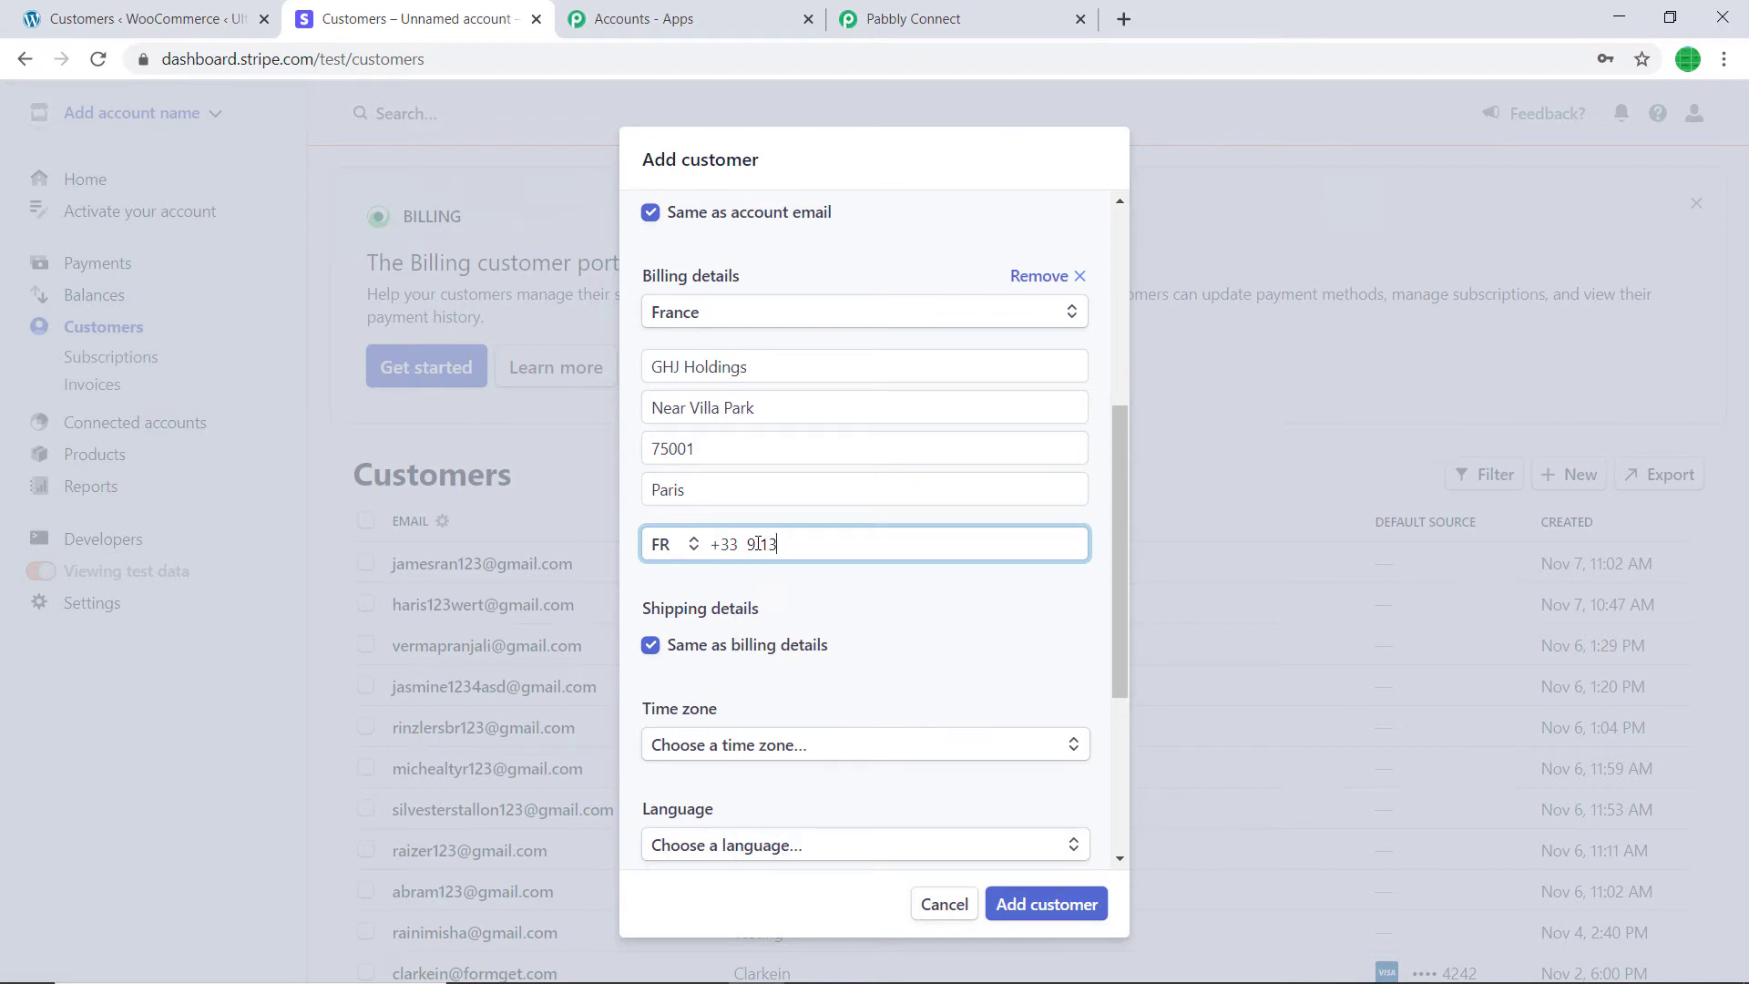
- Set the language to French and currency to CHF - Swiss Franc, then save the customer
scroll(758, 544, down, 3)
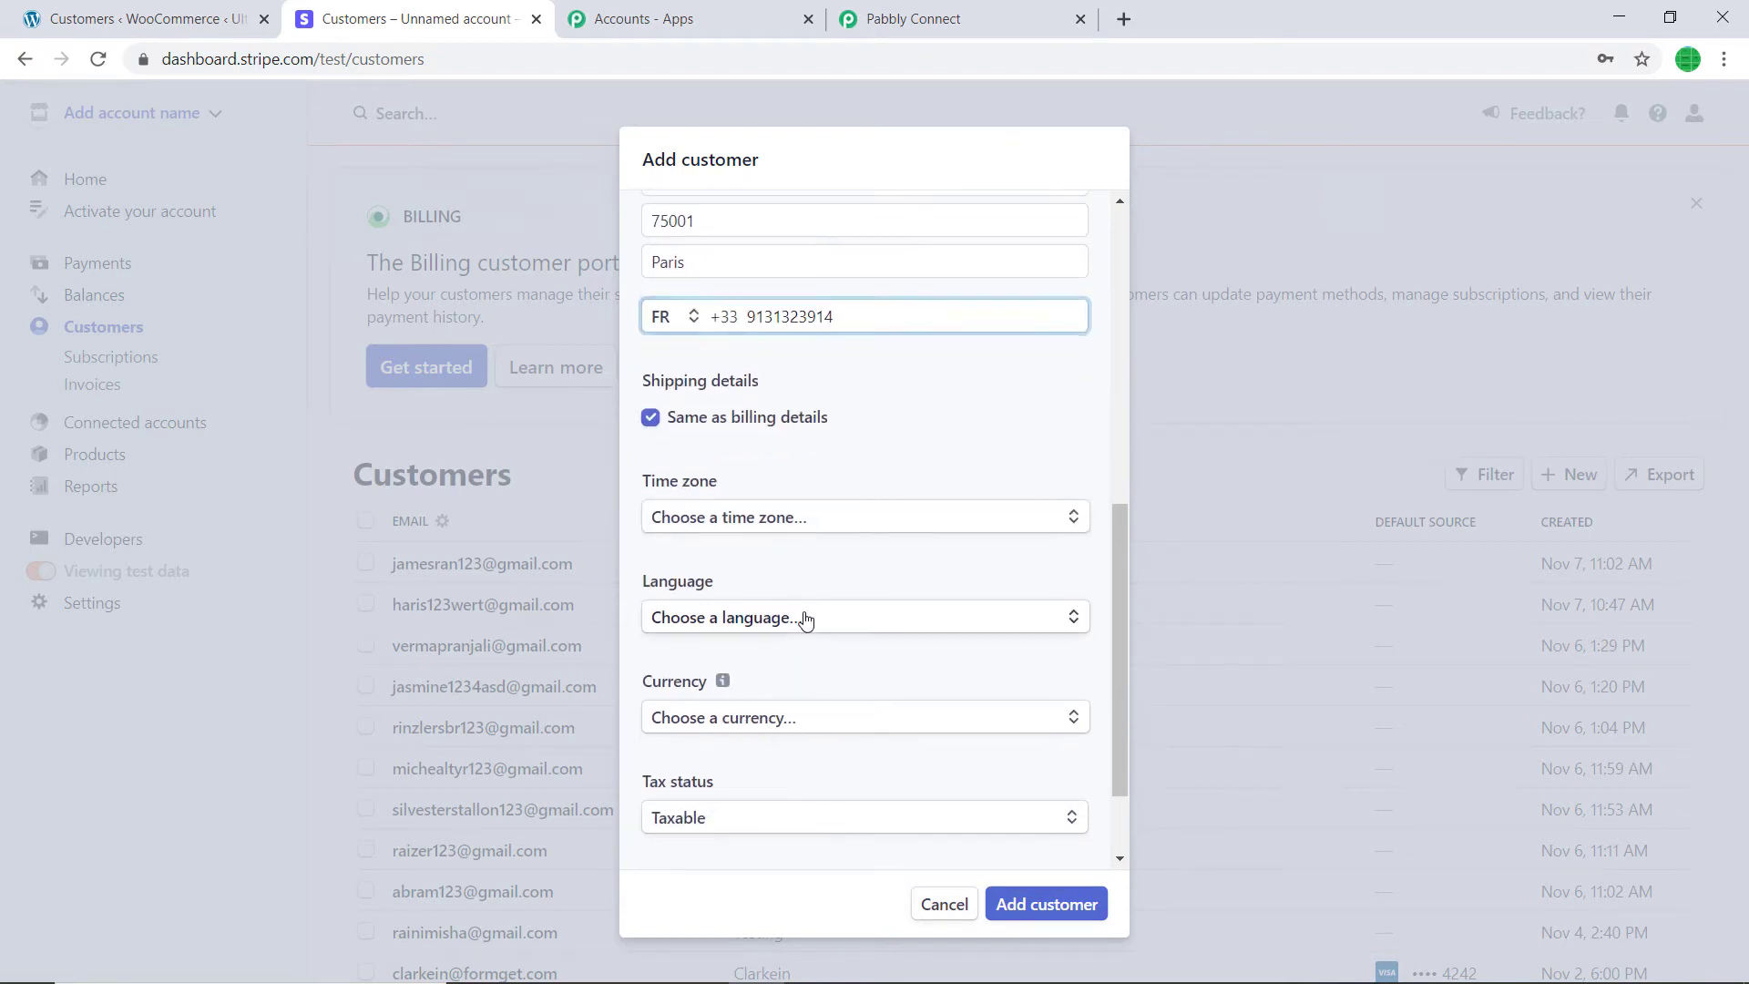
click(802, 616)
text(French)
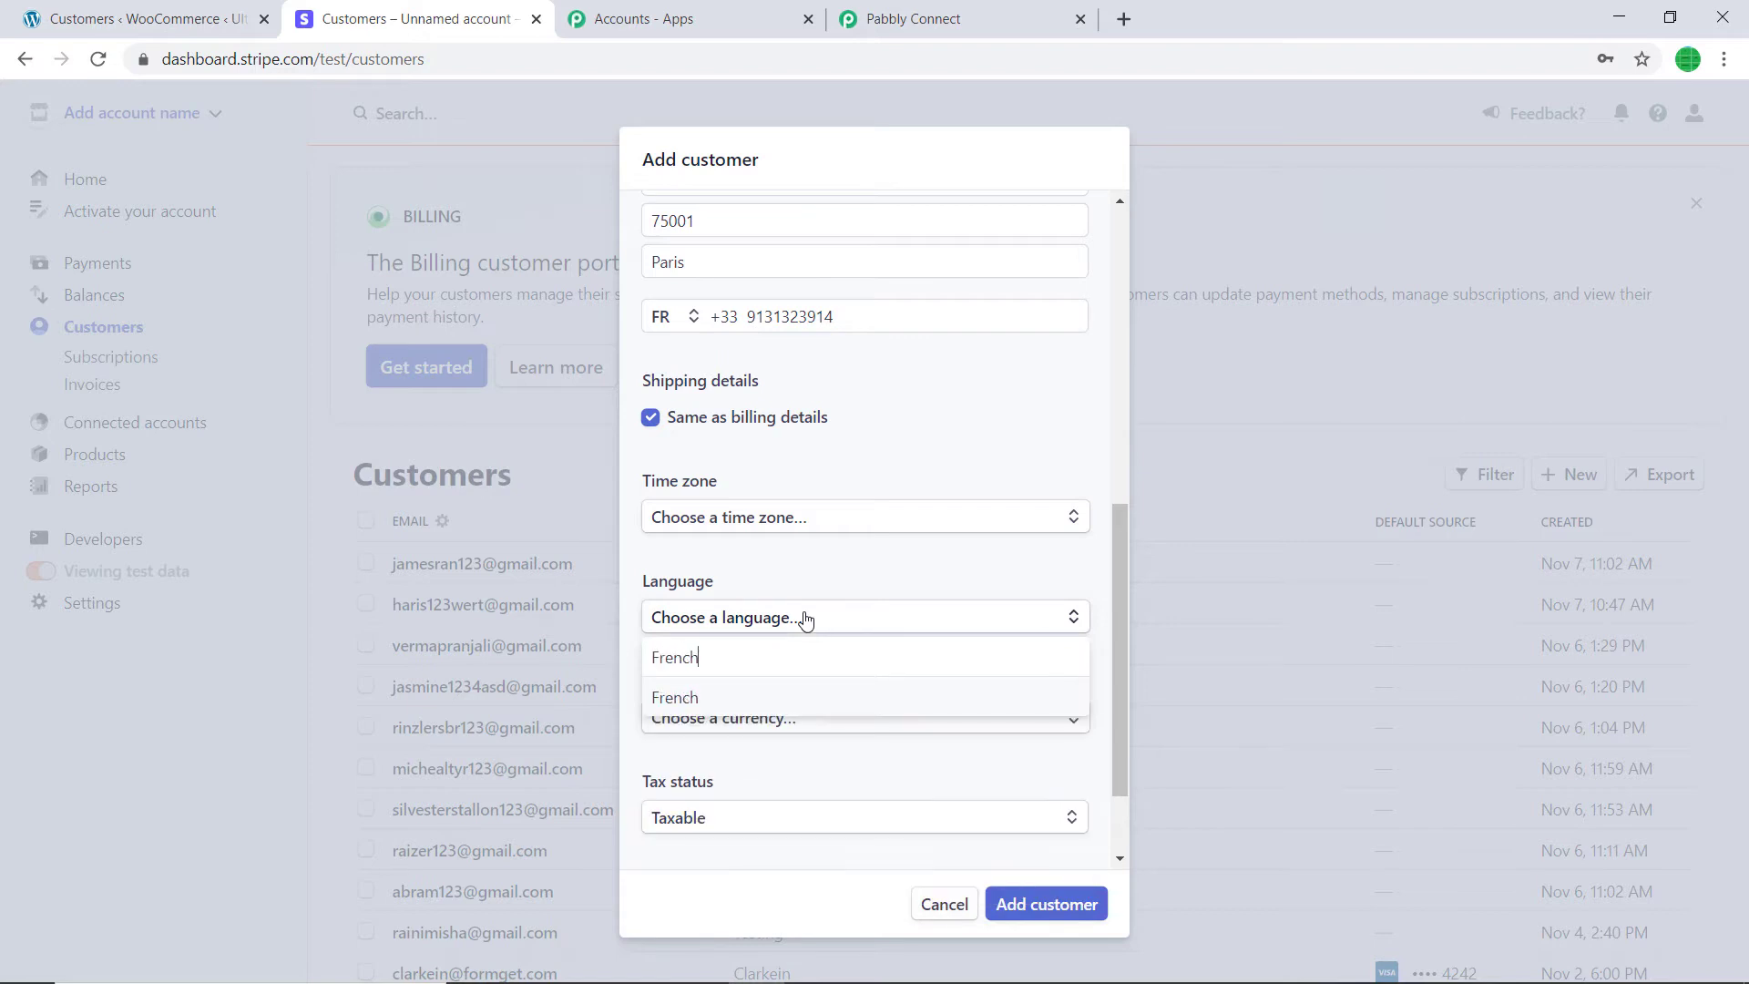
click(824, 698)
click(820, 717)
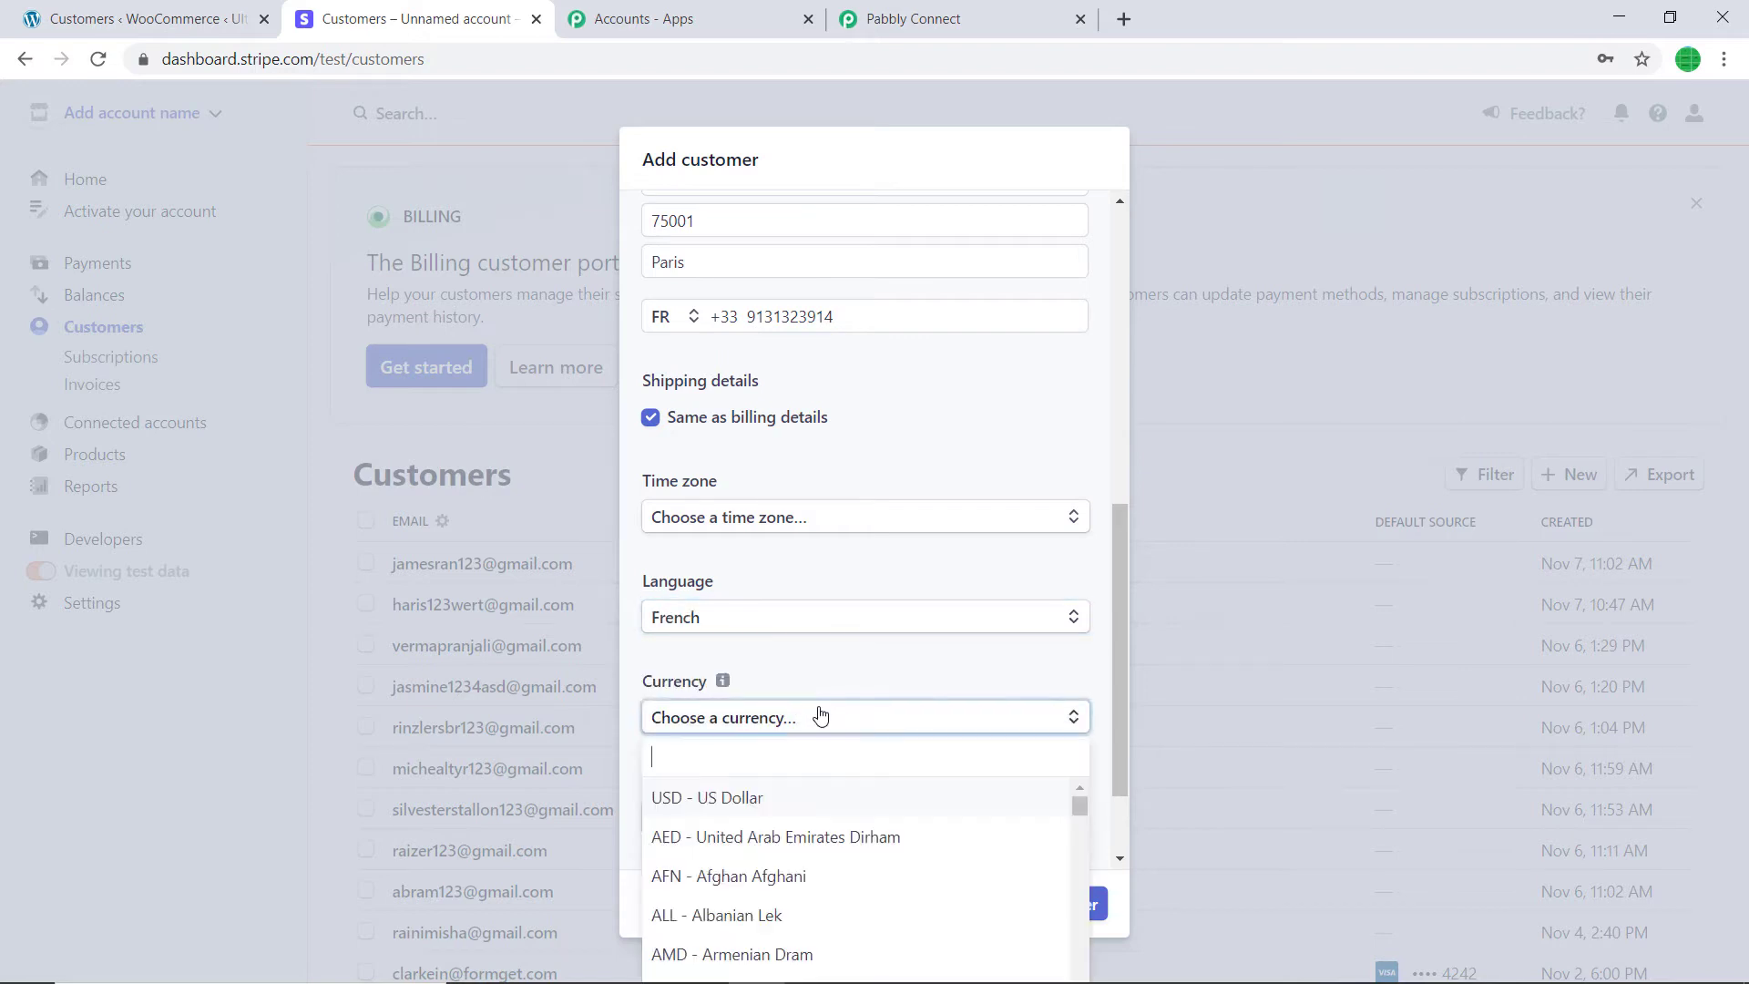
text(fran)
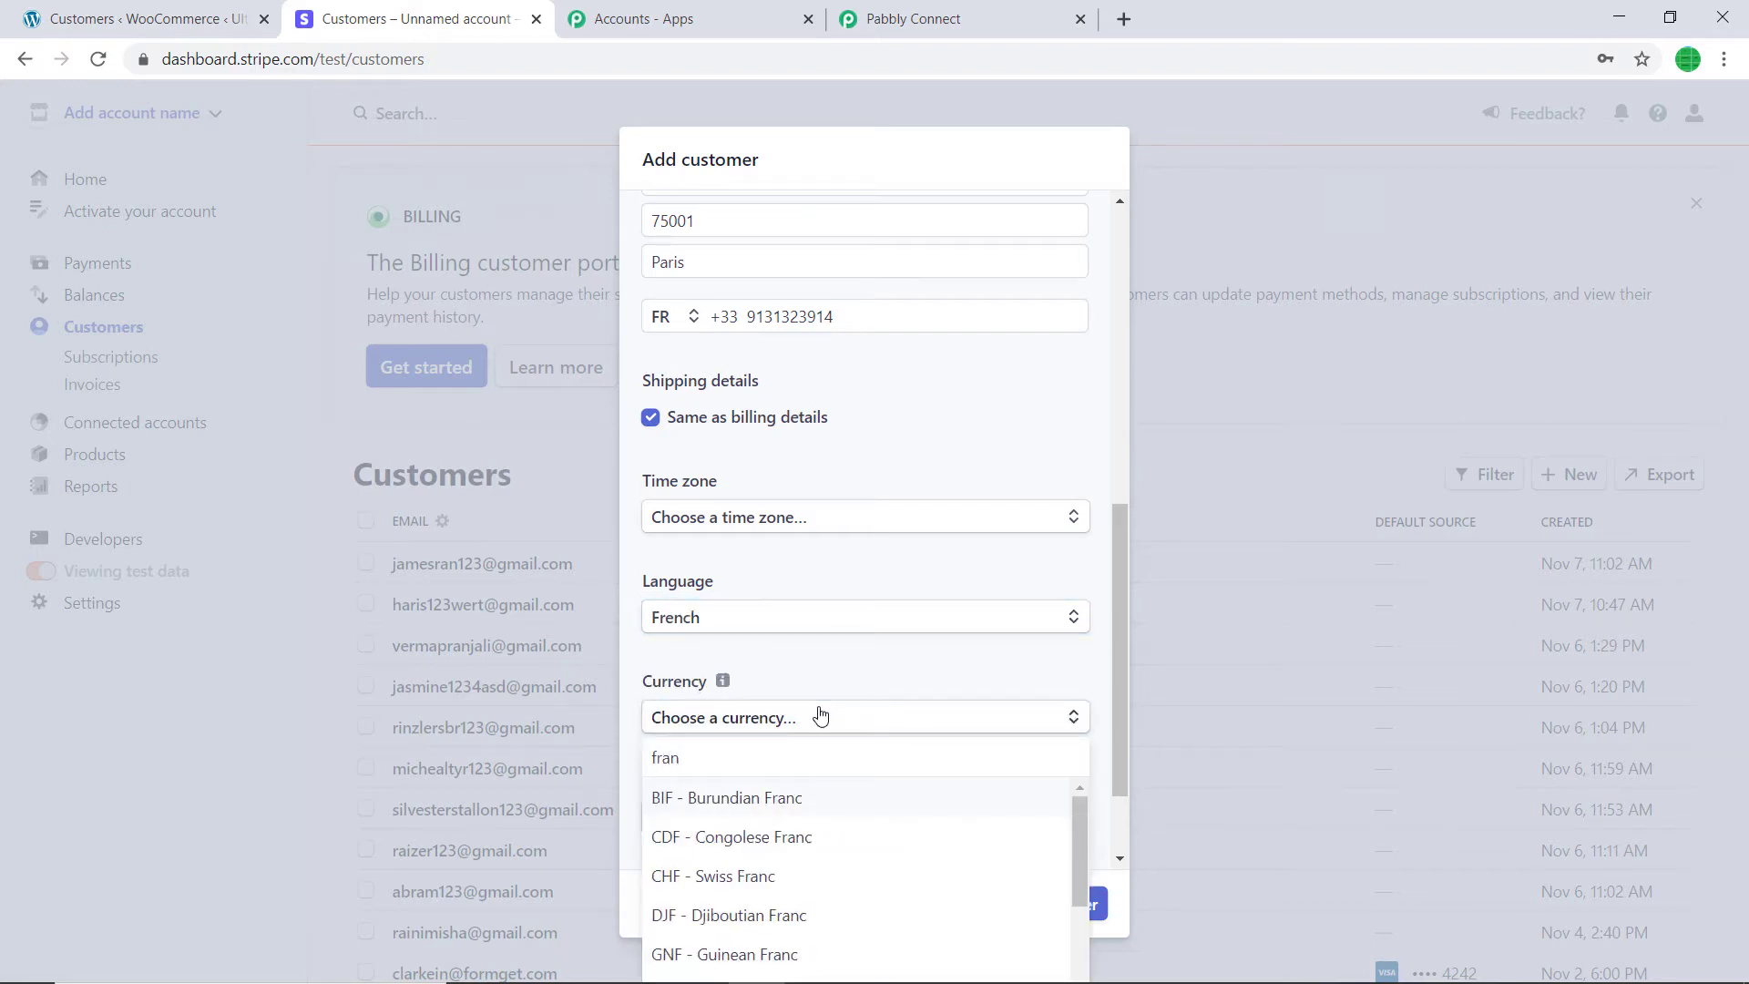
click(762, 877)
scroll(770, 724, down, 2)
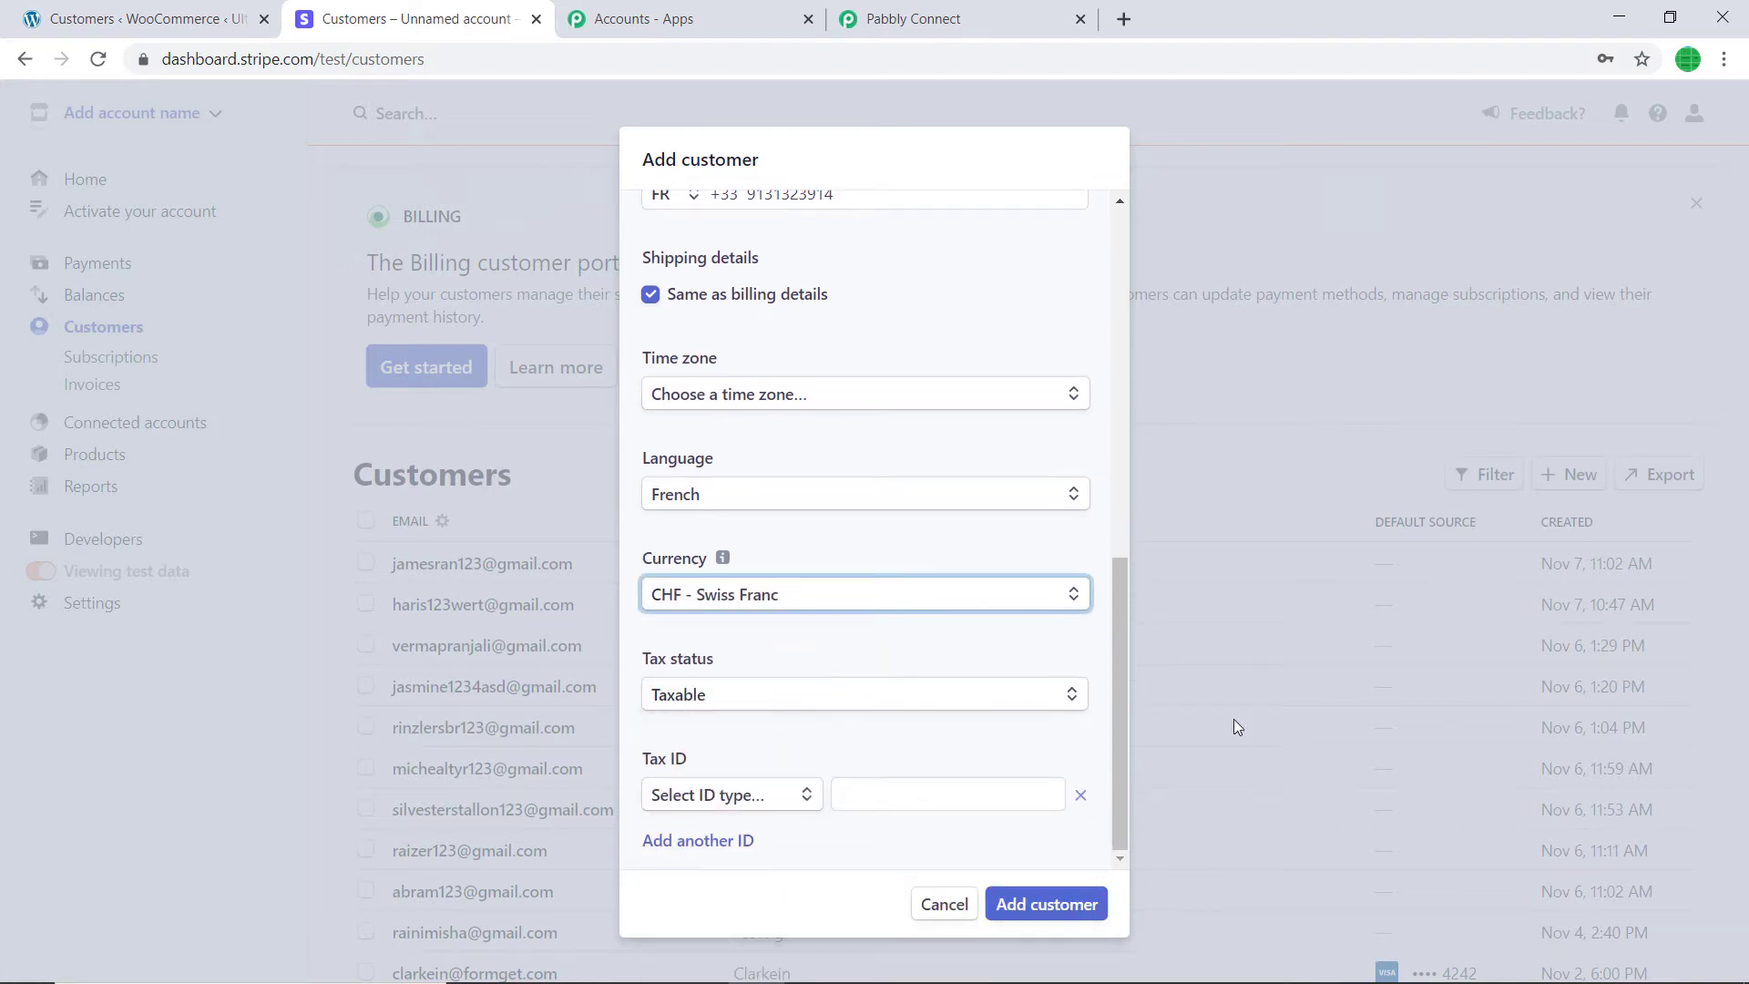
click(1046, 905)
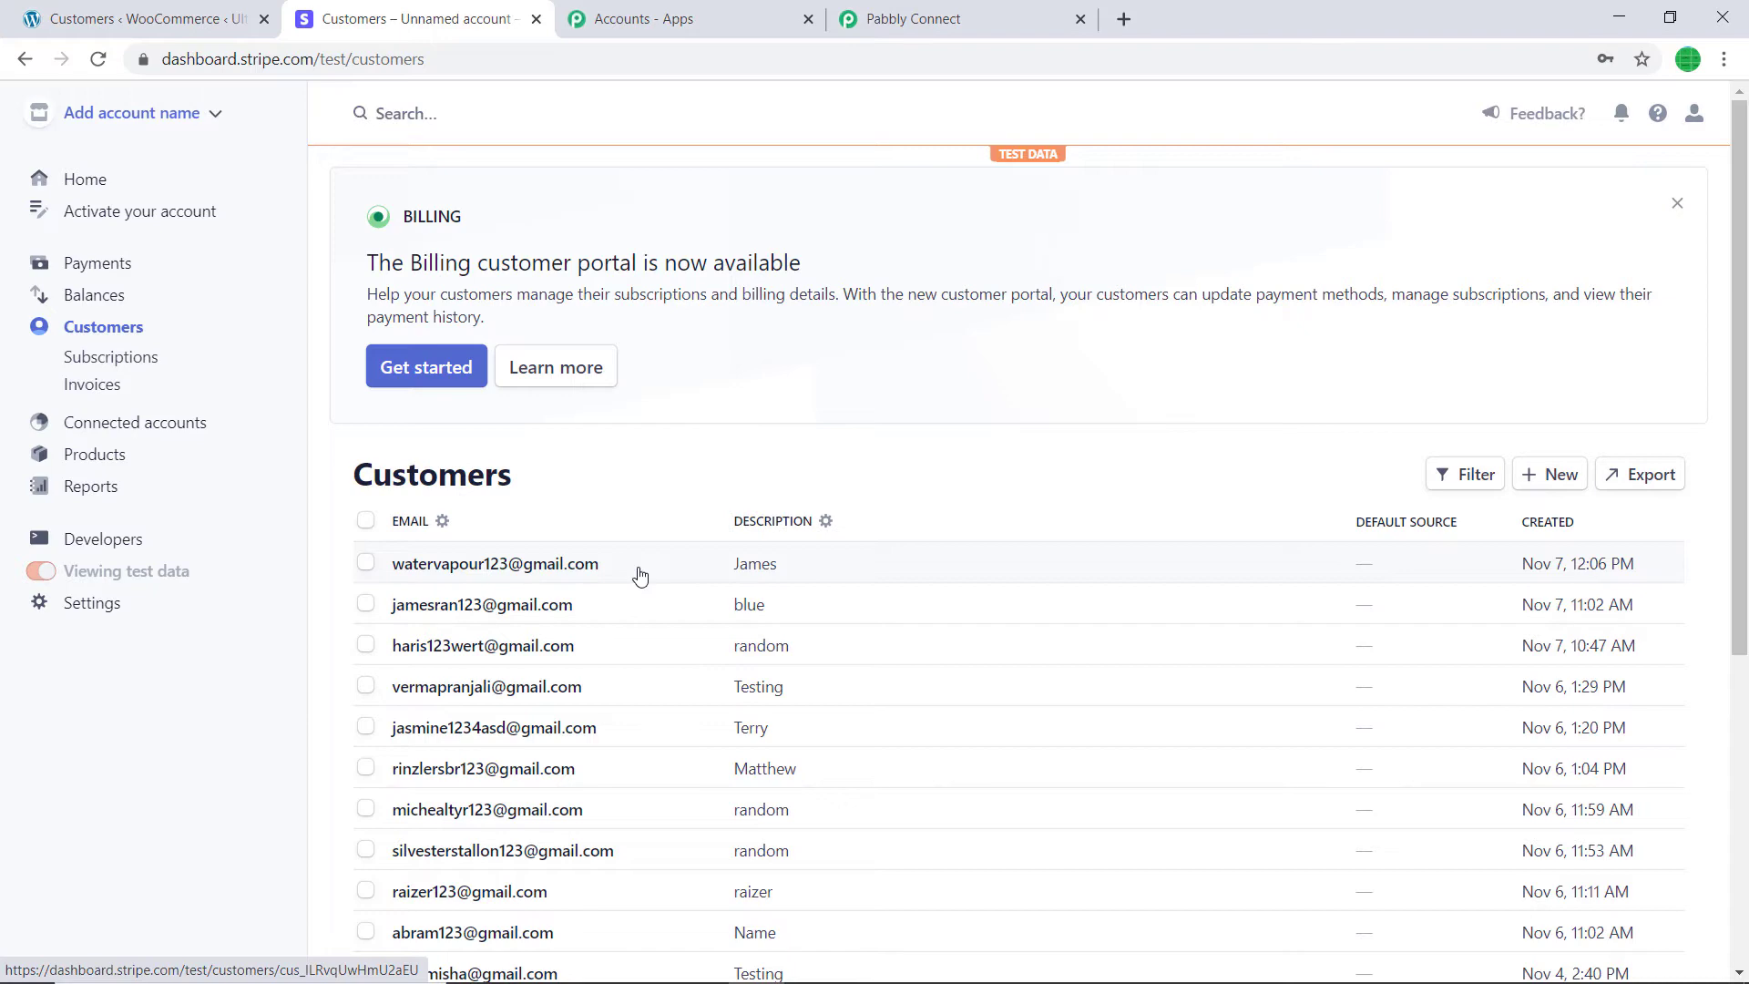
- Review the new customer's fields in Pabbly's captured webhook response and add an action step below
click(916, 16)
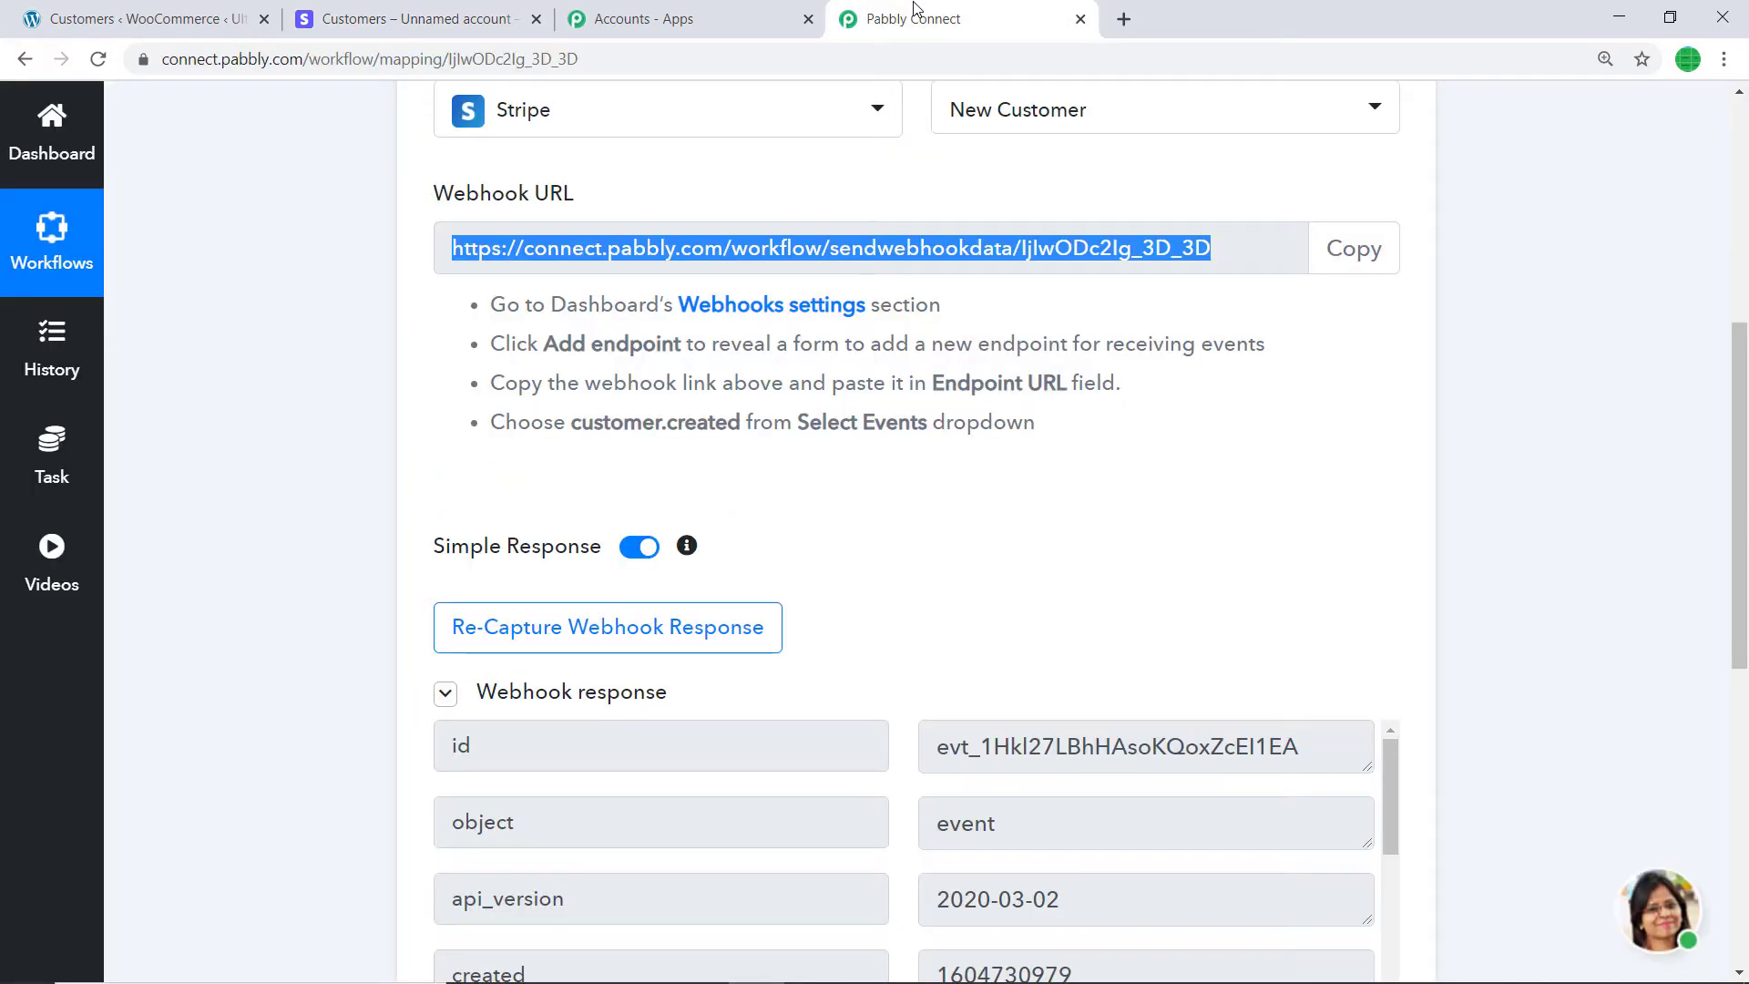
scroll(923, 346, down, 4)
scroll(968, 437, down, 2)
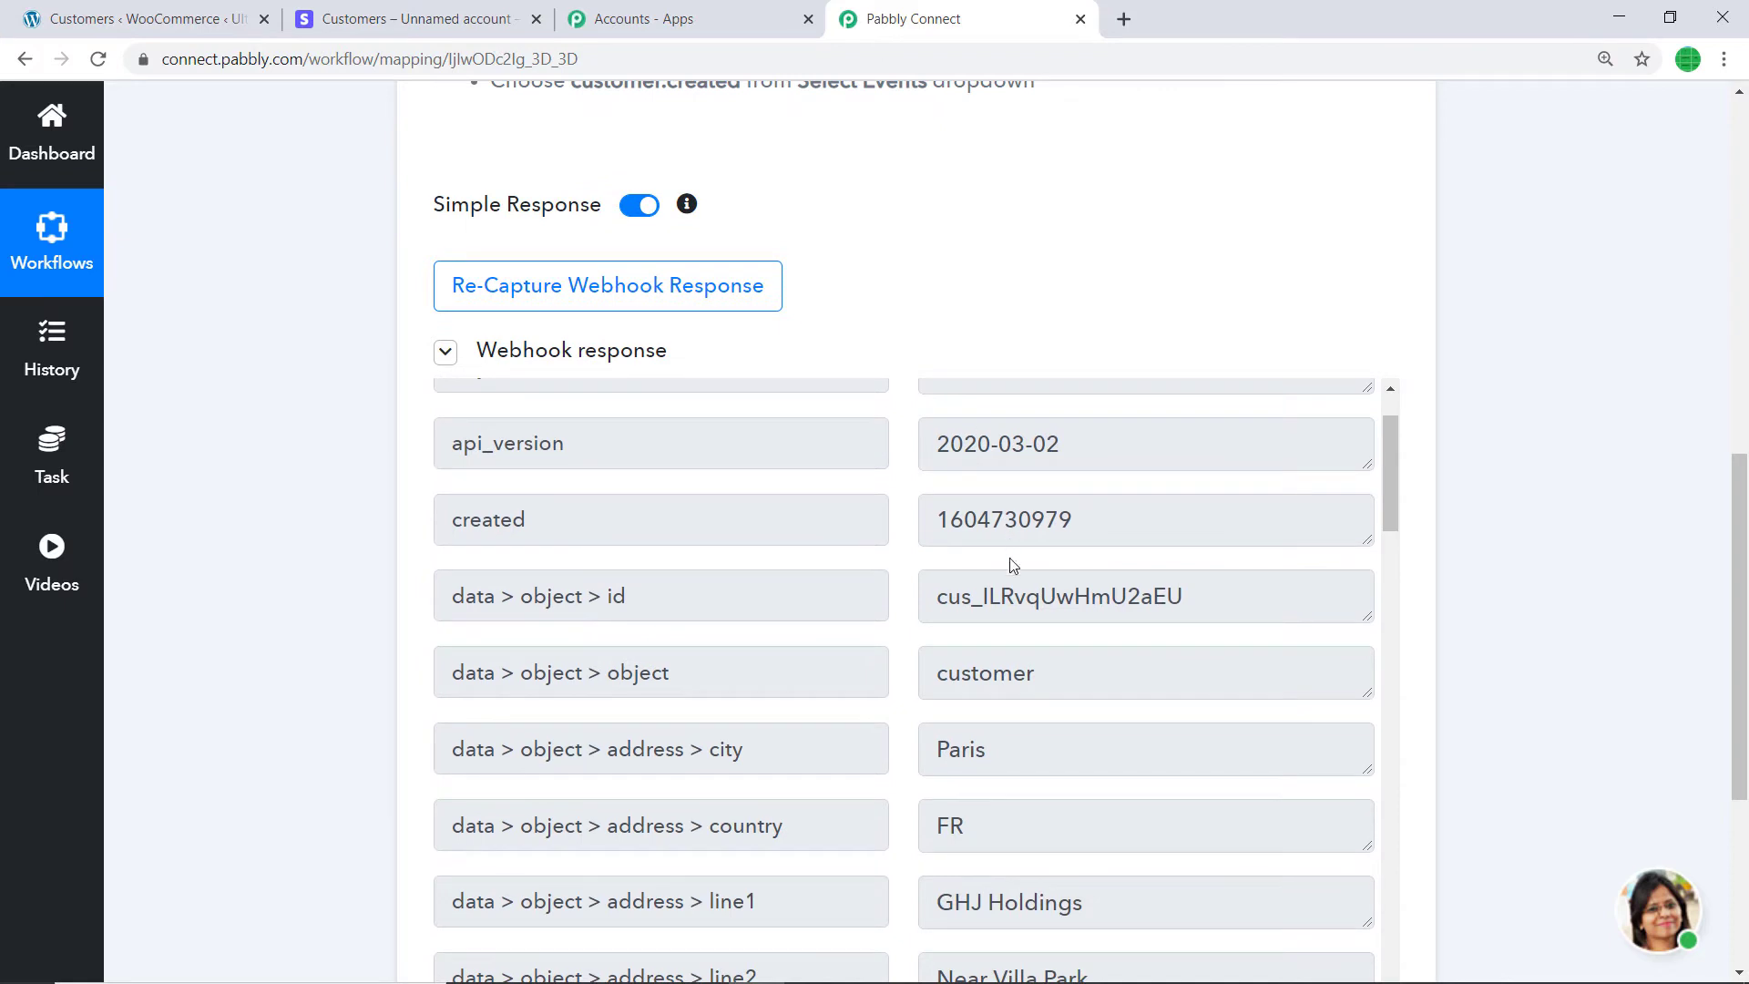
scroll(911, 557, down, 1)
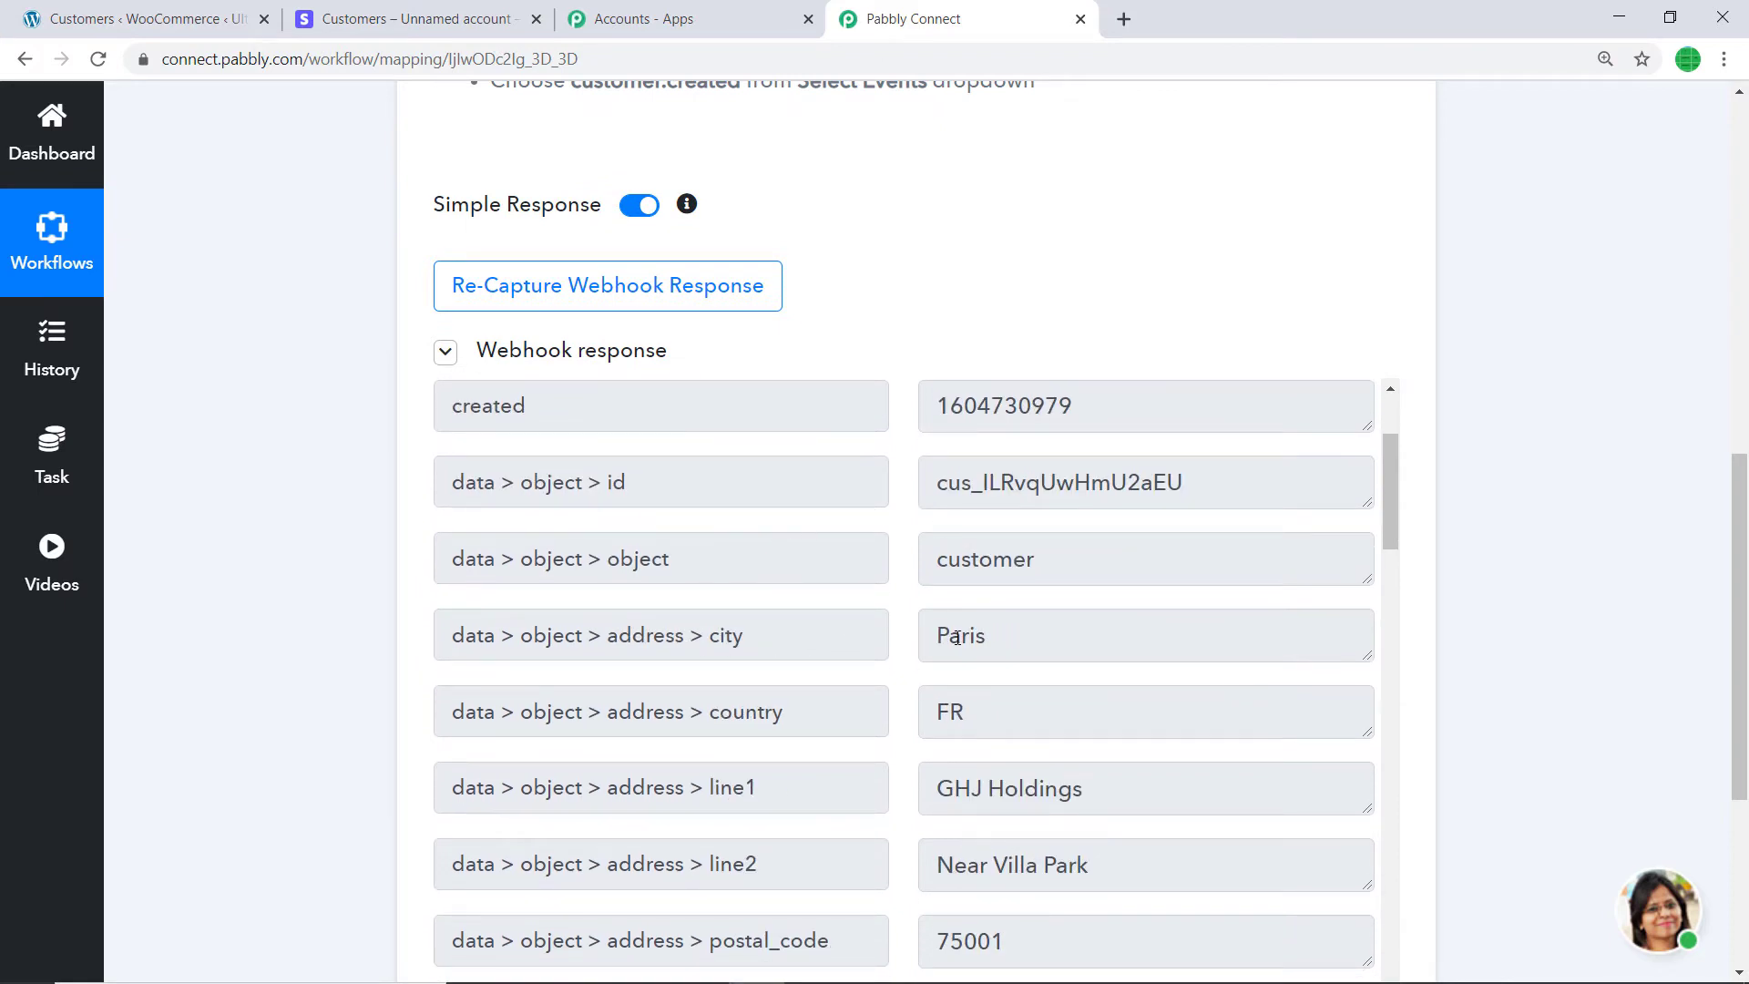
scroll(708, 675, down, 1)
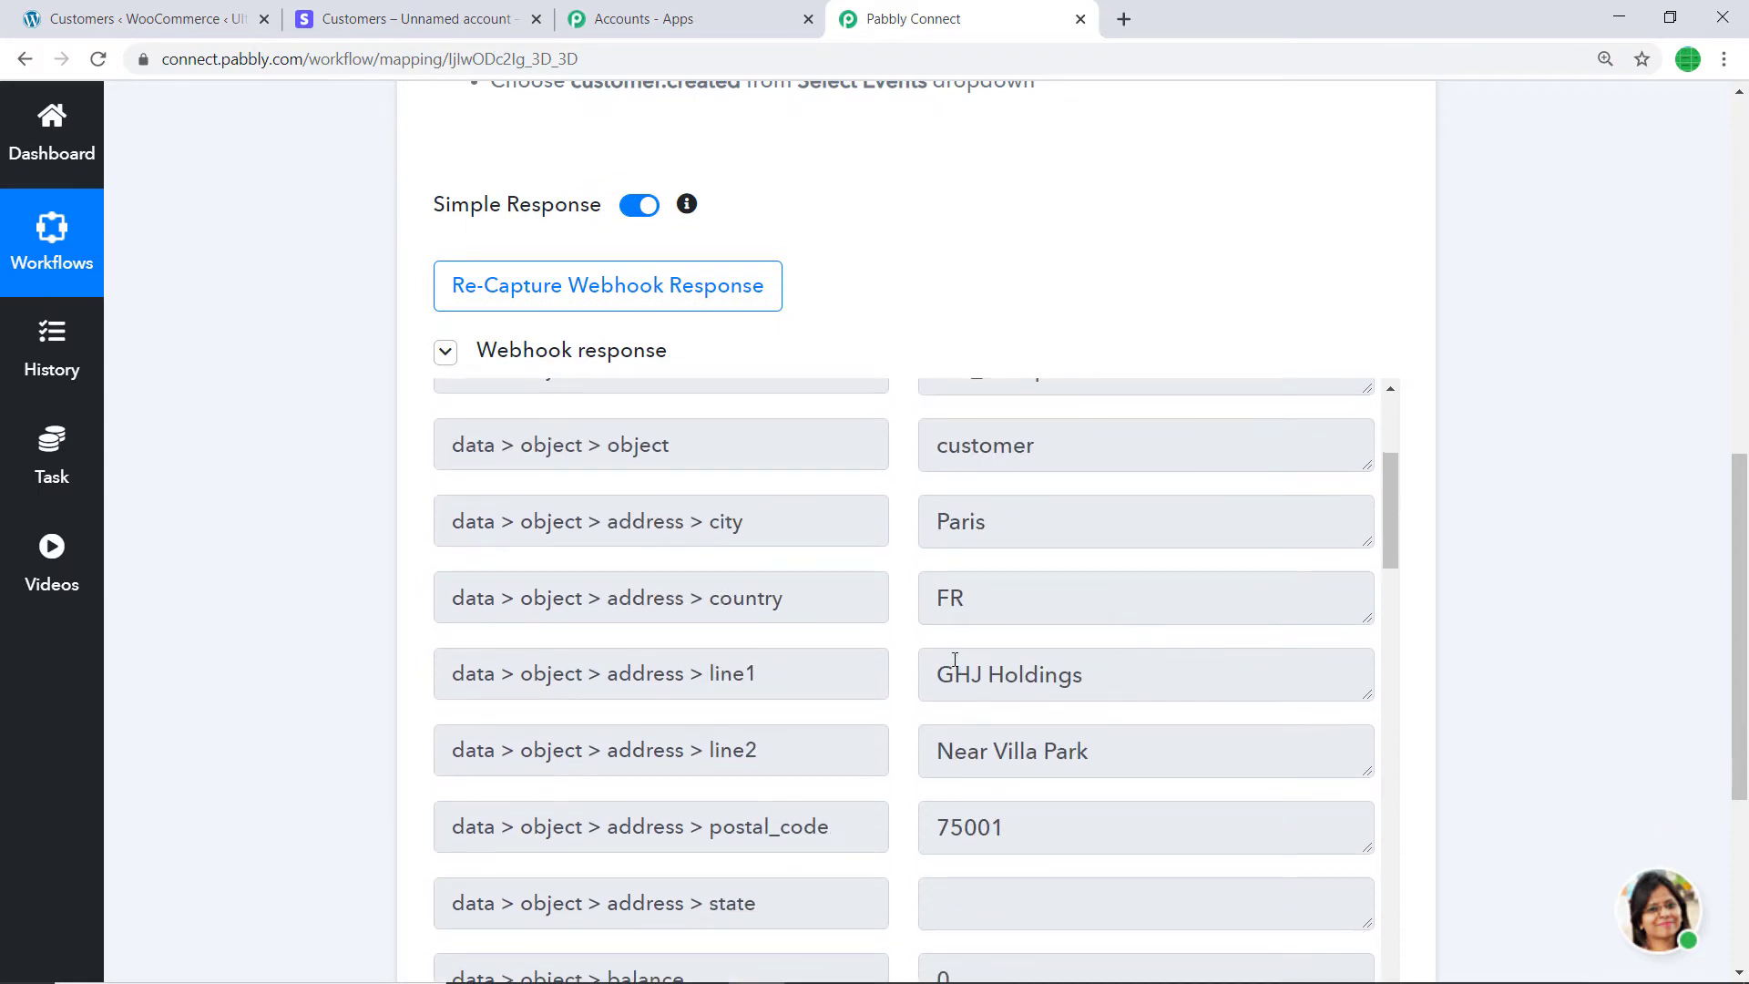
scroll(714, 673, down, 1)
scroll(1134, 582, down, 1)
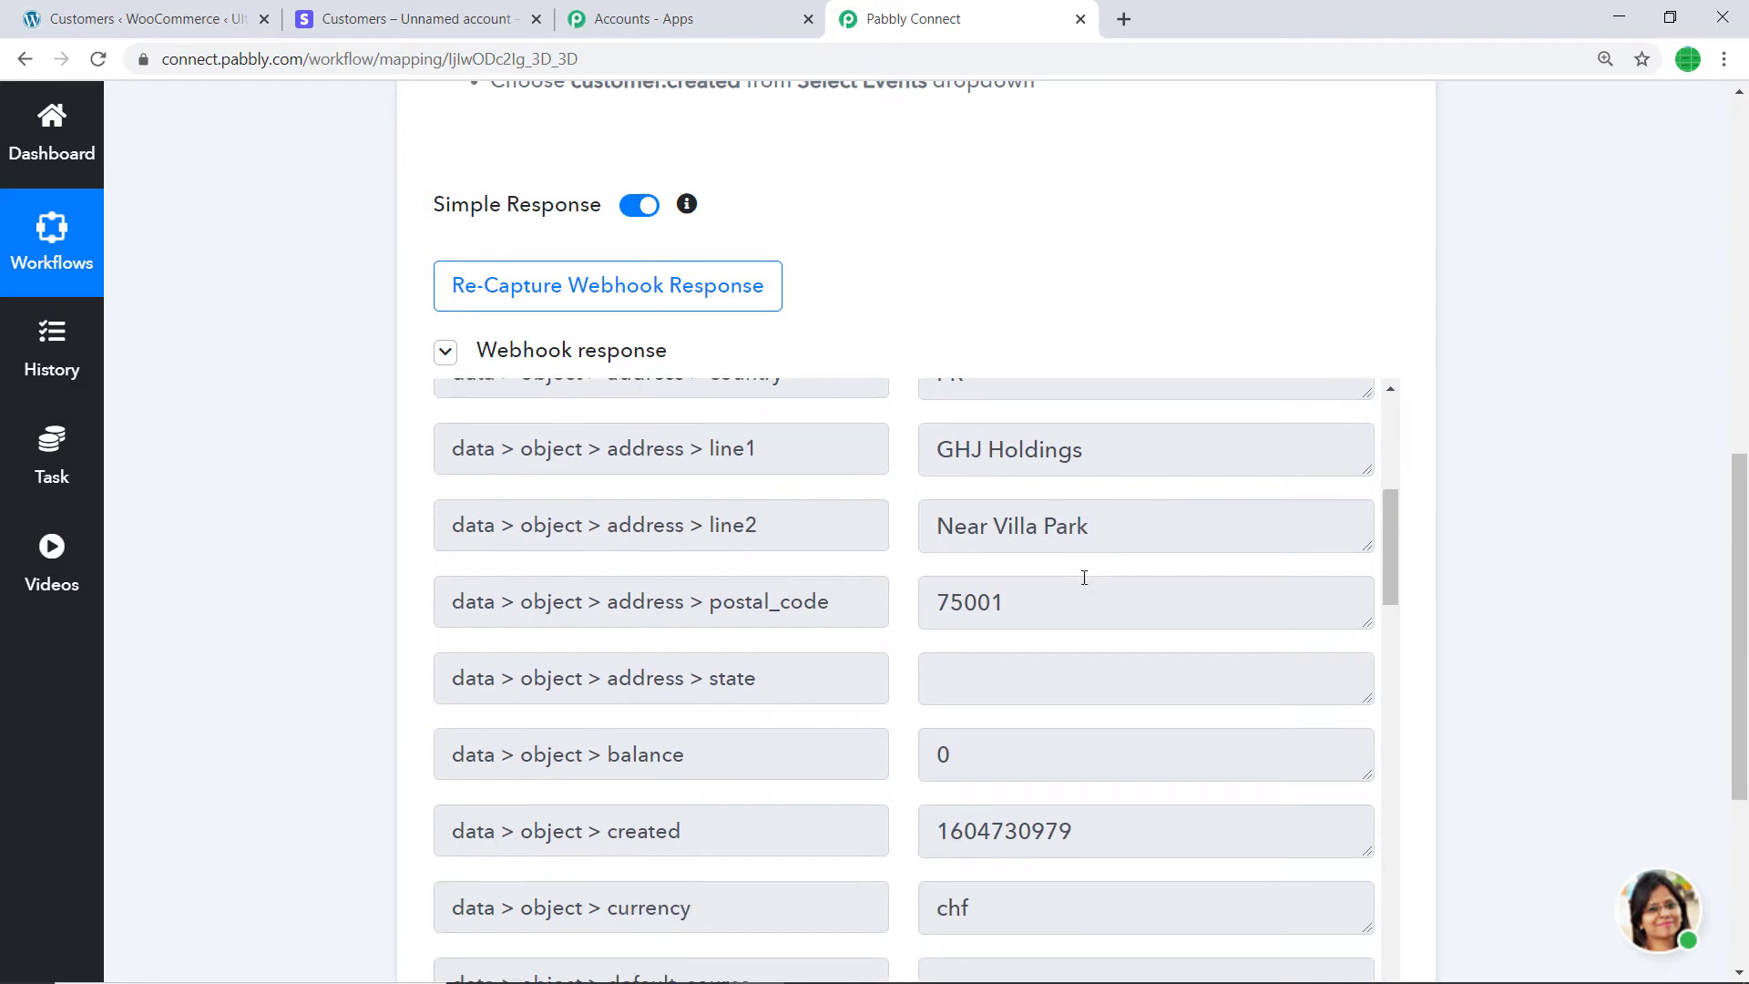
scroll(1085, 609, down, 2)
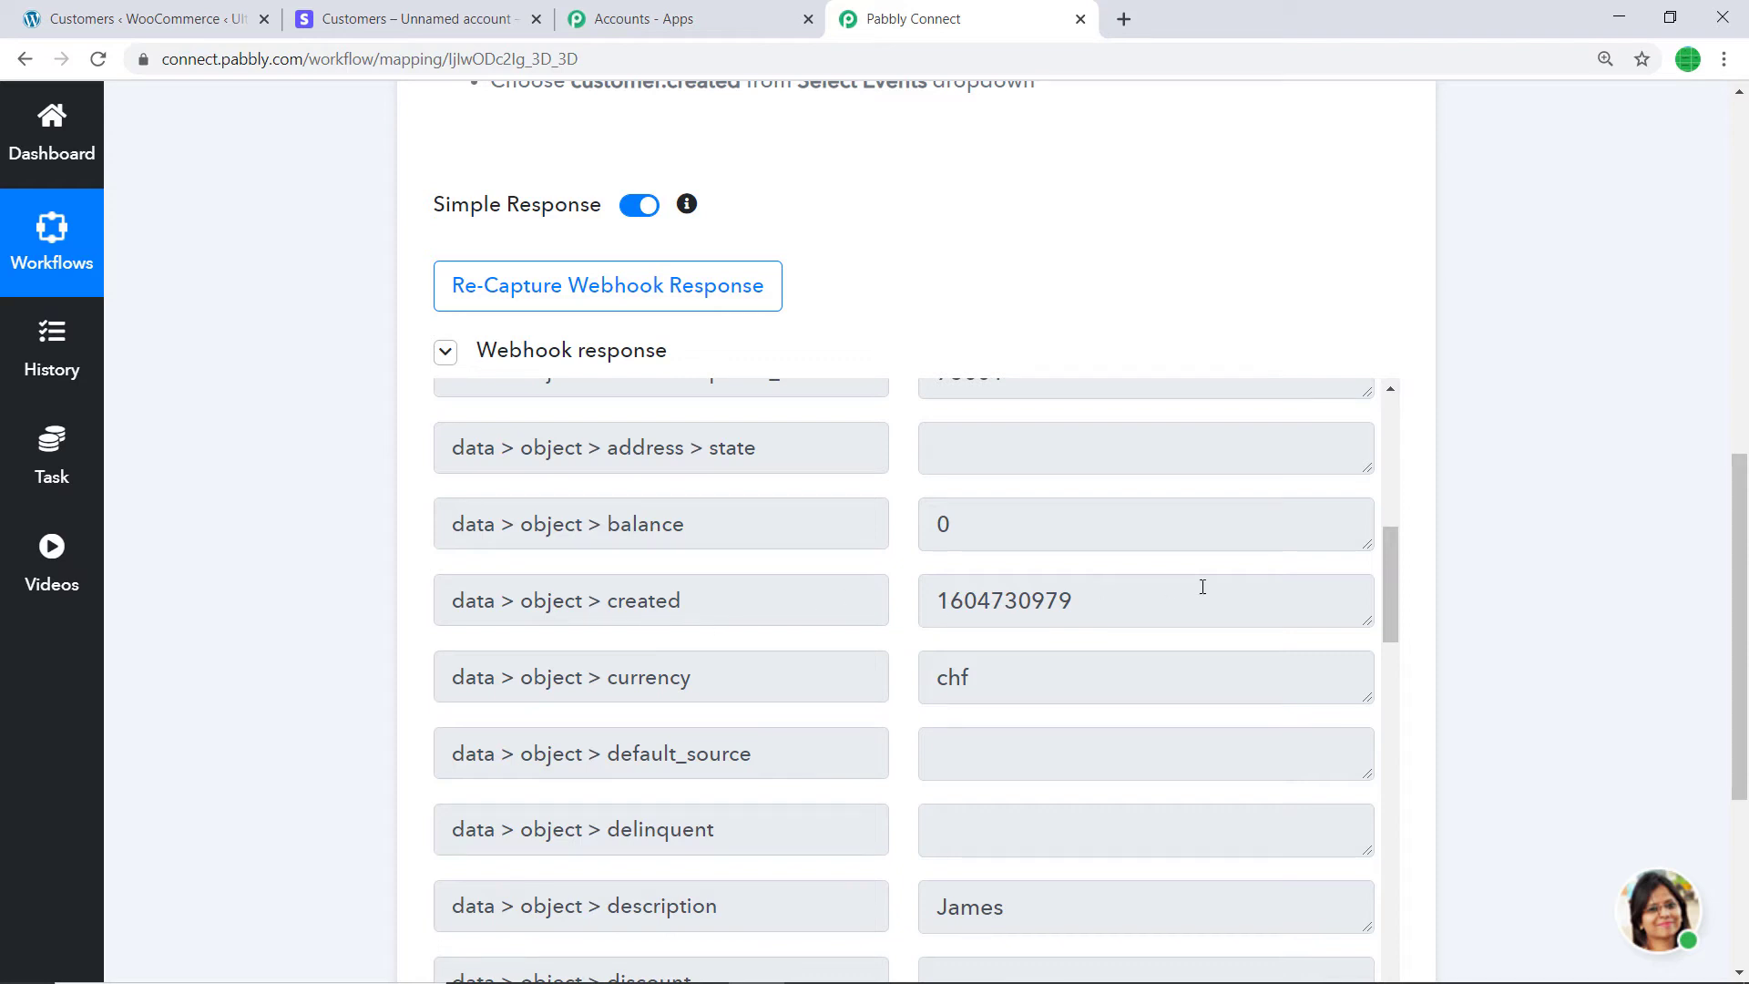
scroll(1081, 605, down, 3)
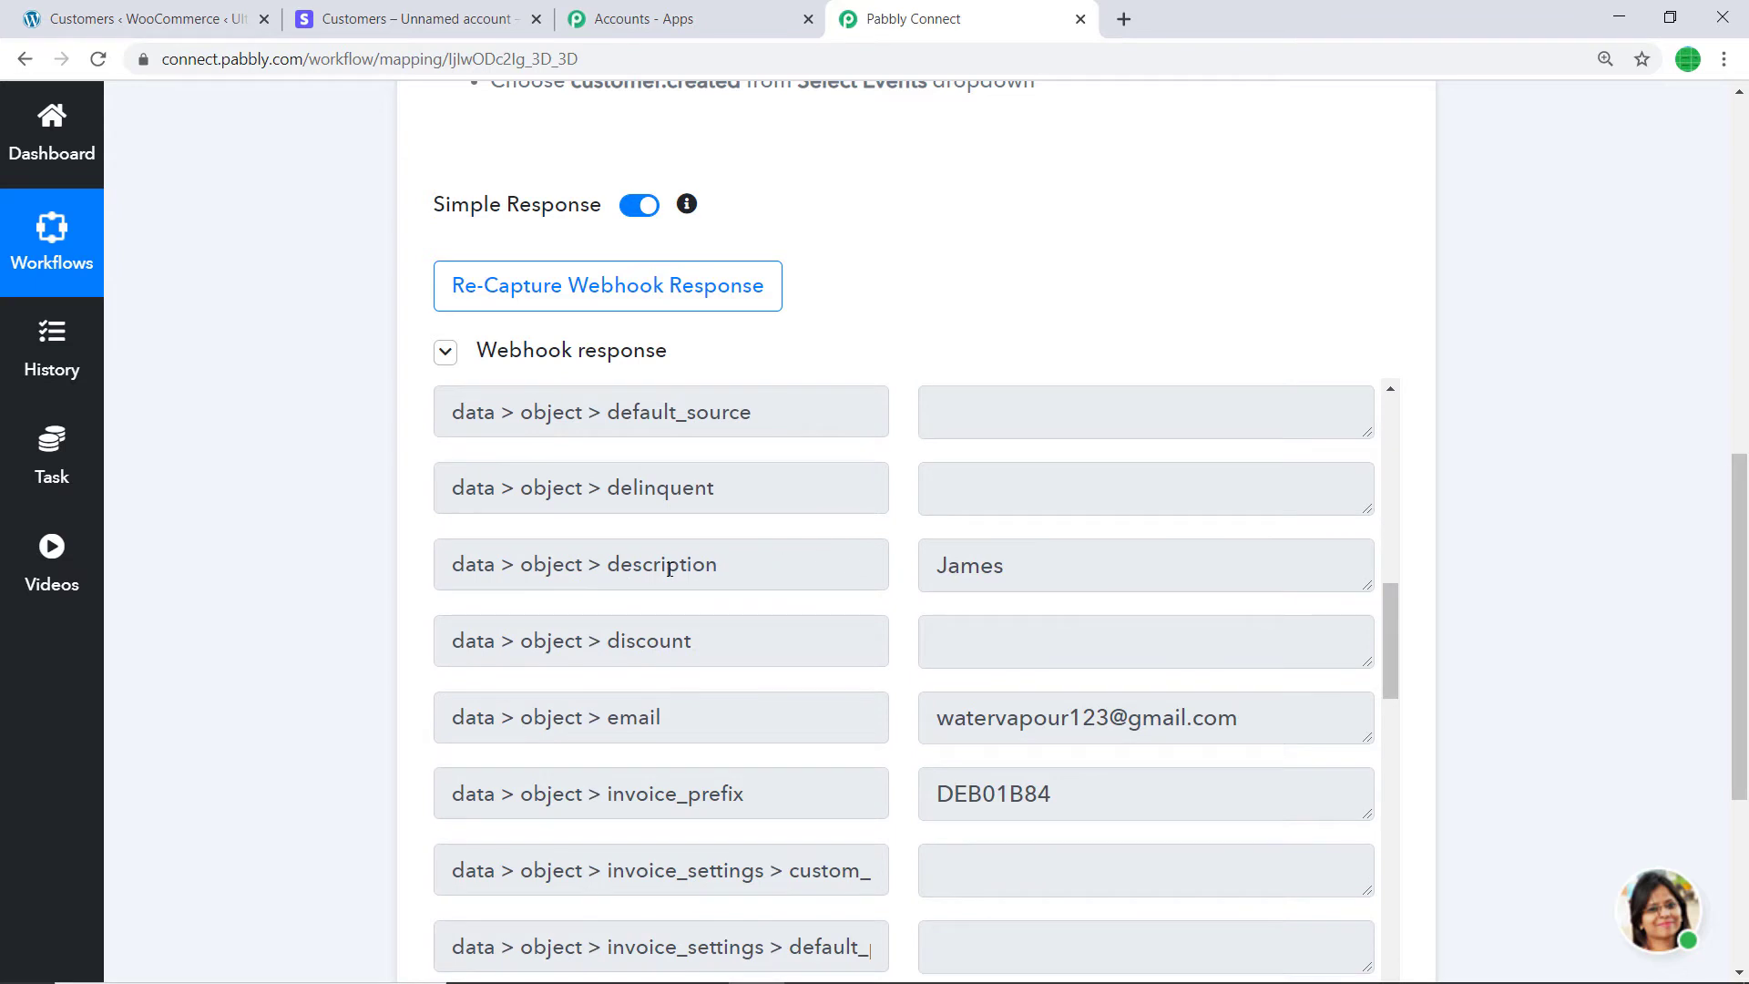
scroll(1065, 561, down, 2)
scroll(719, 537, down, 1)
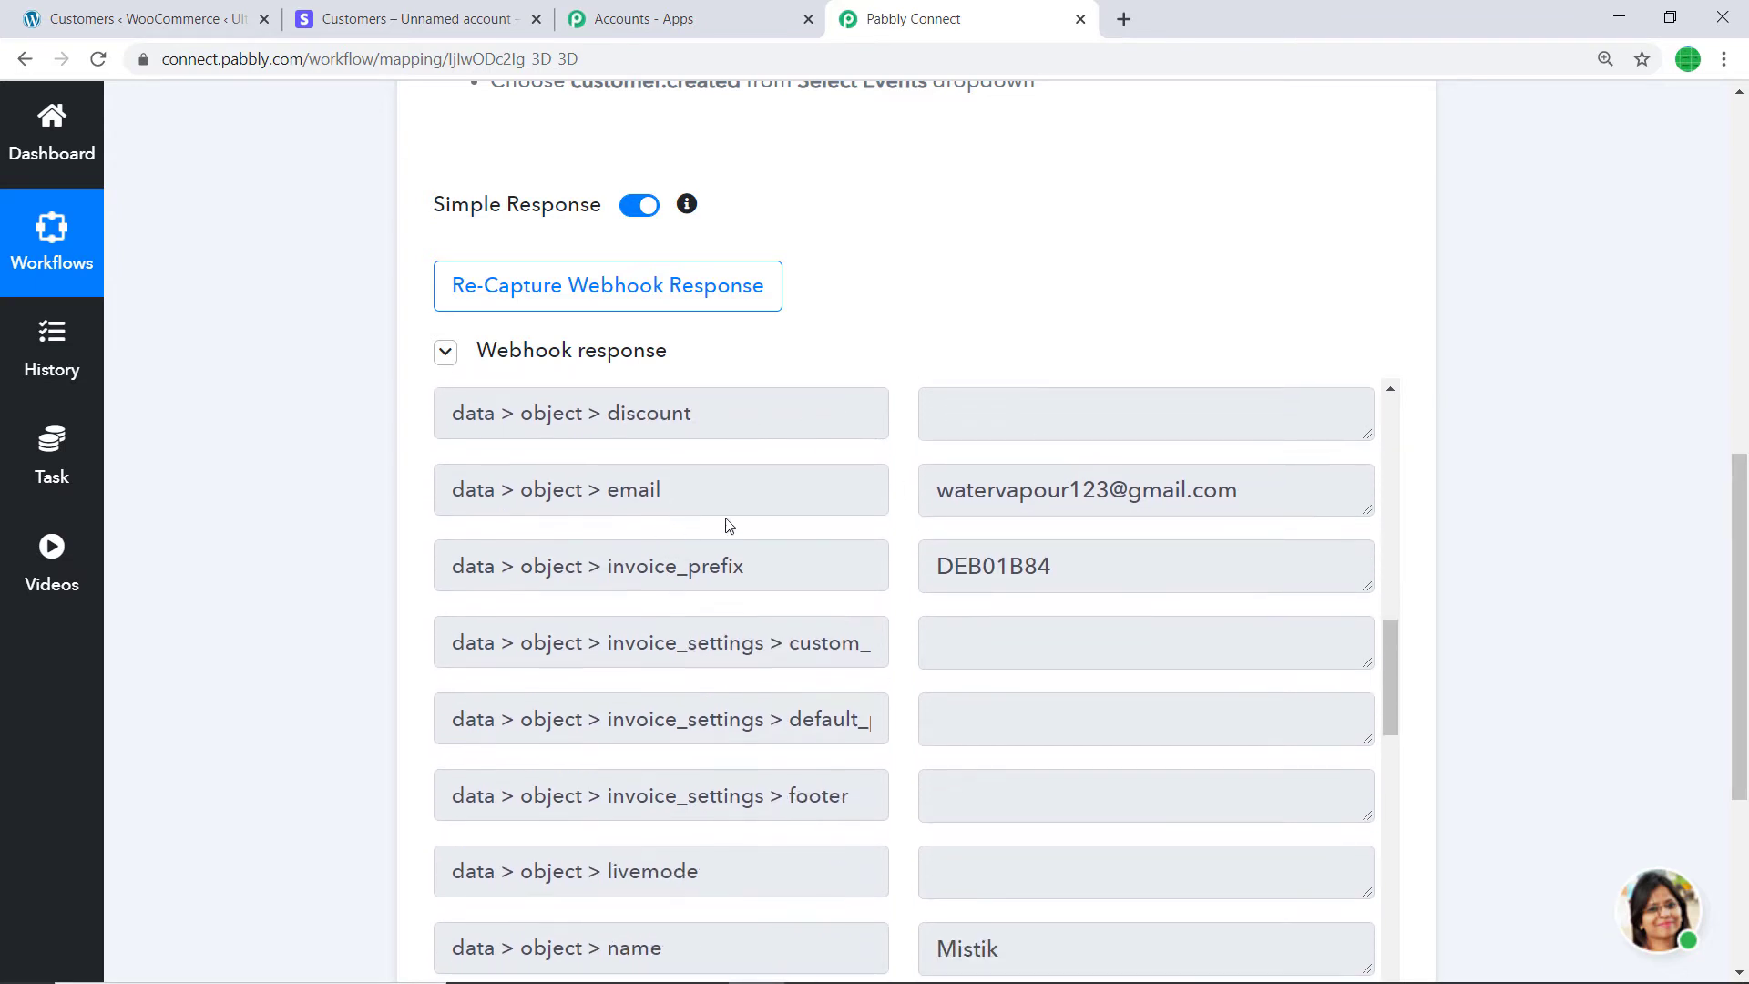
scroll(922, 565, down, 5)
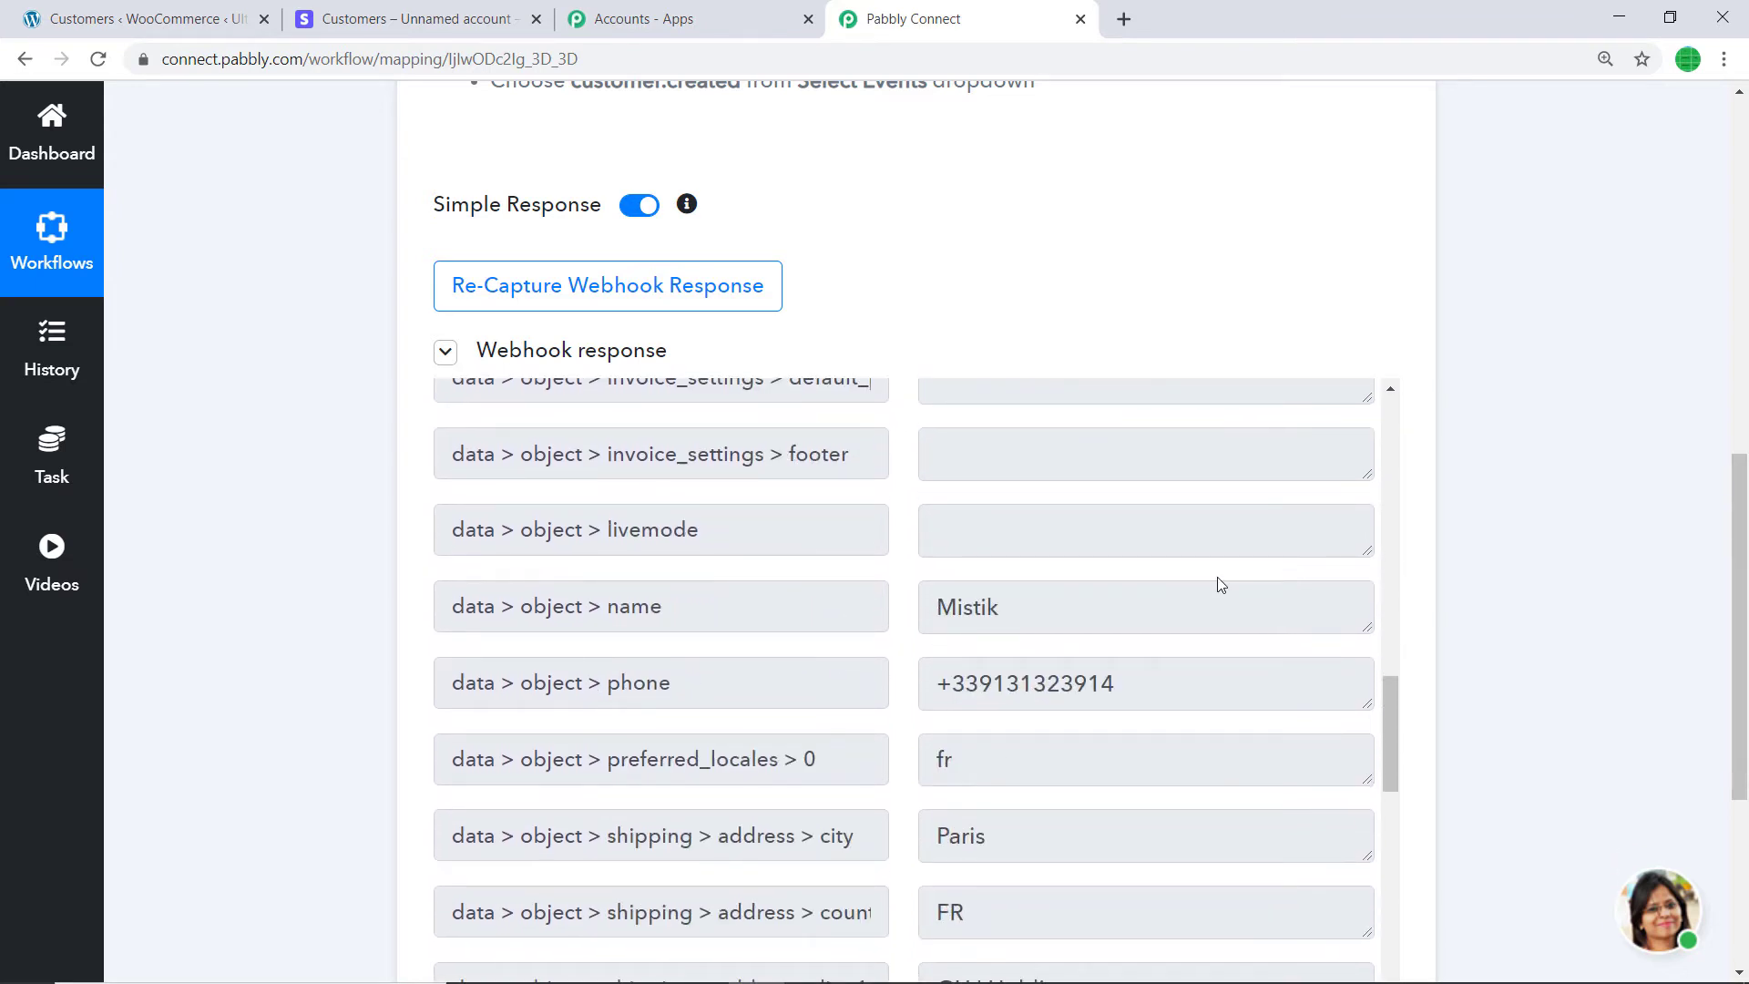
scroll(1636, 651, down, 4)
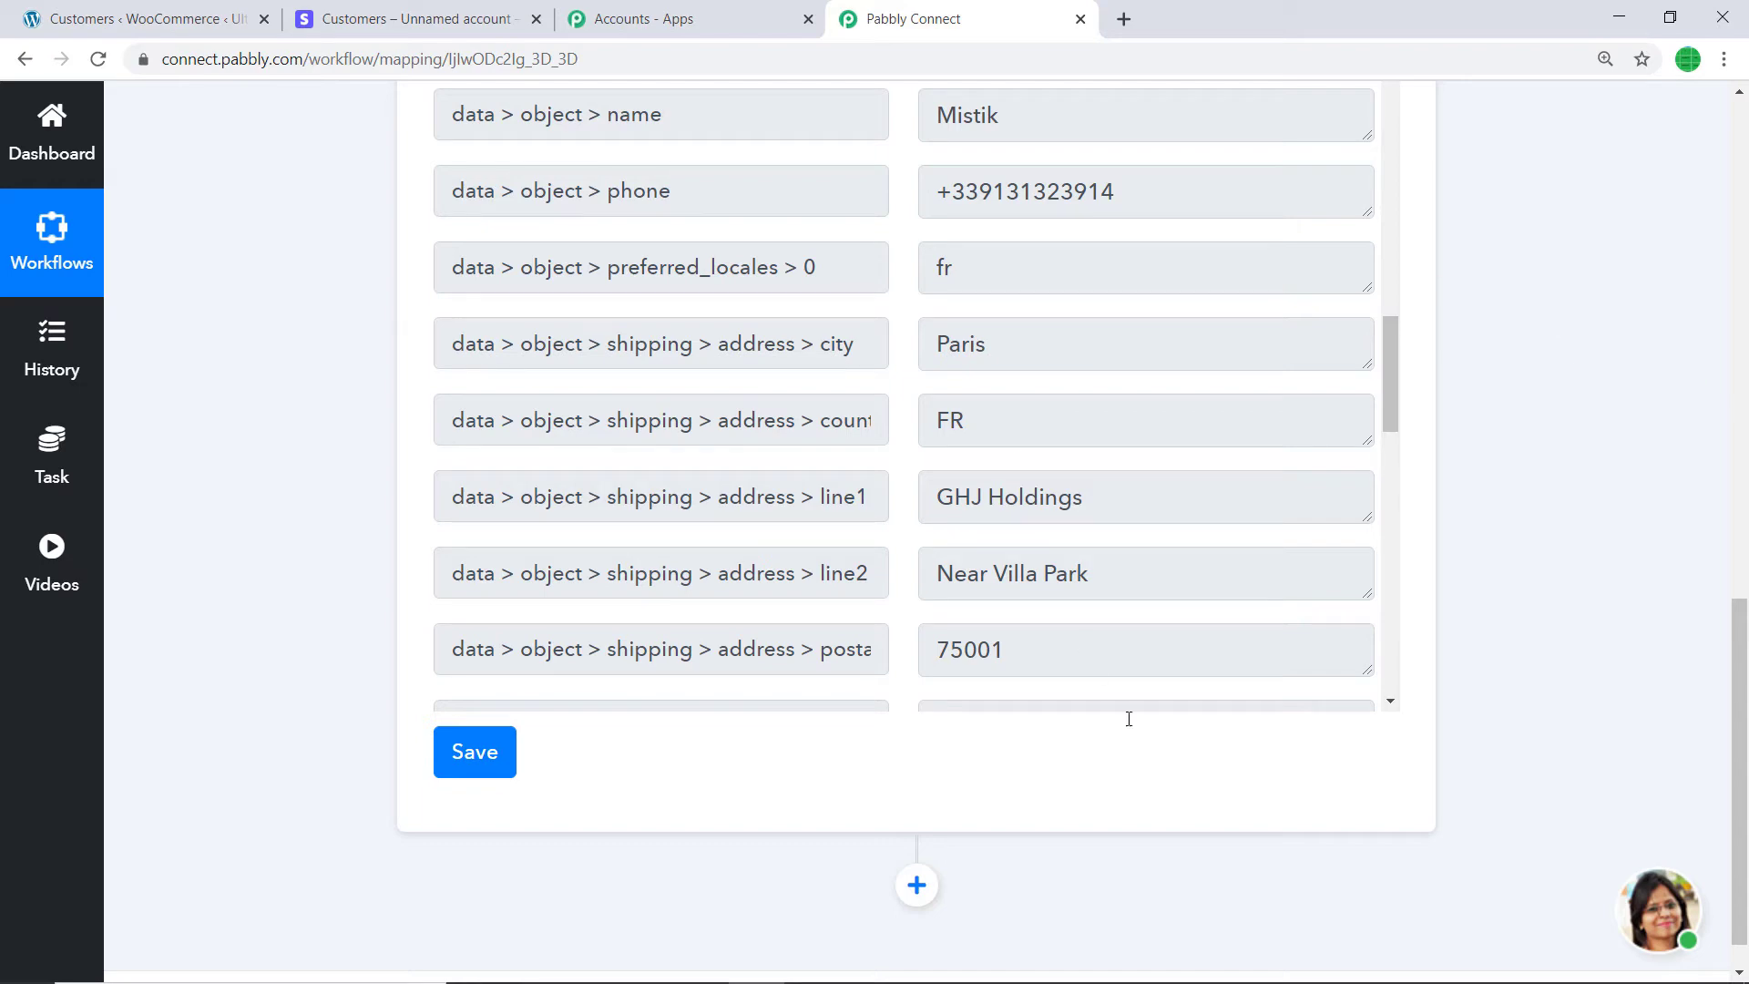
click(917, 885)
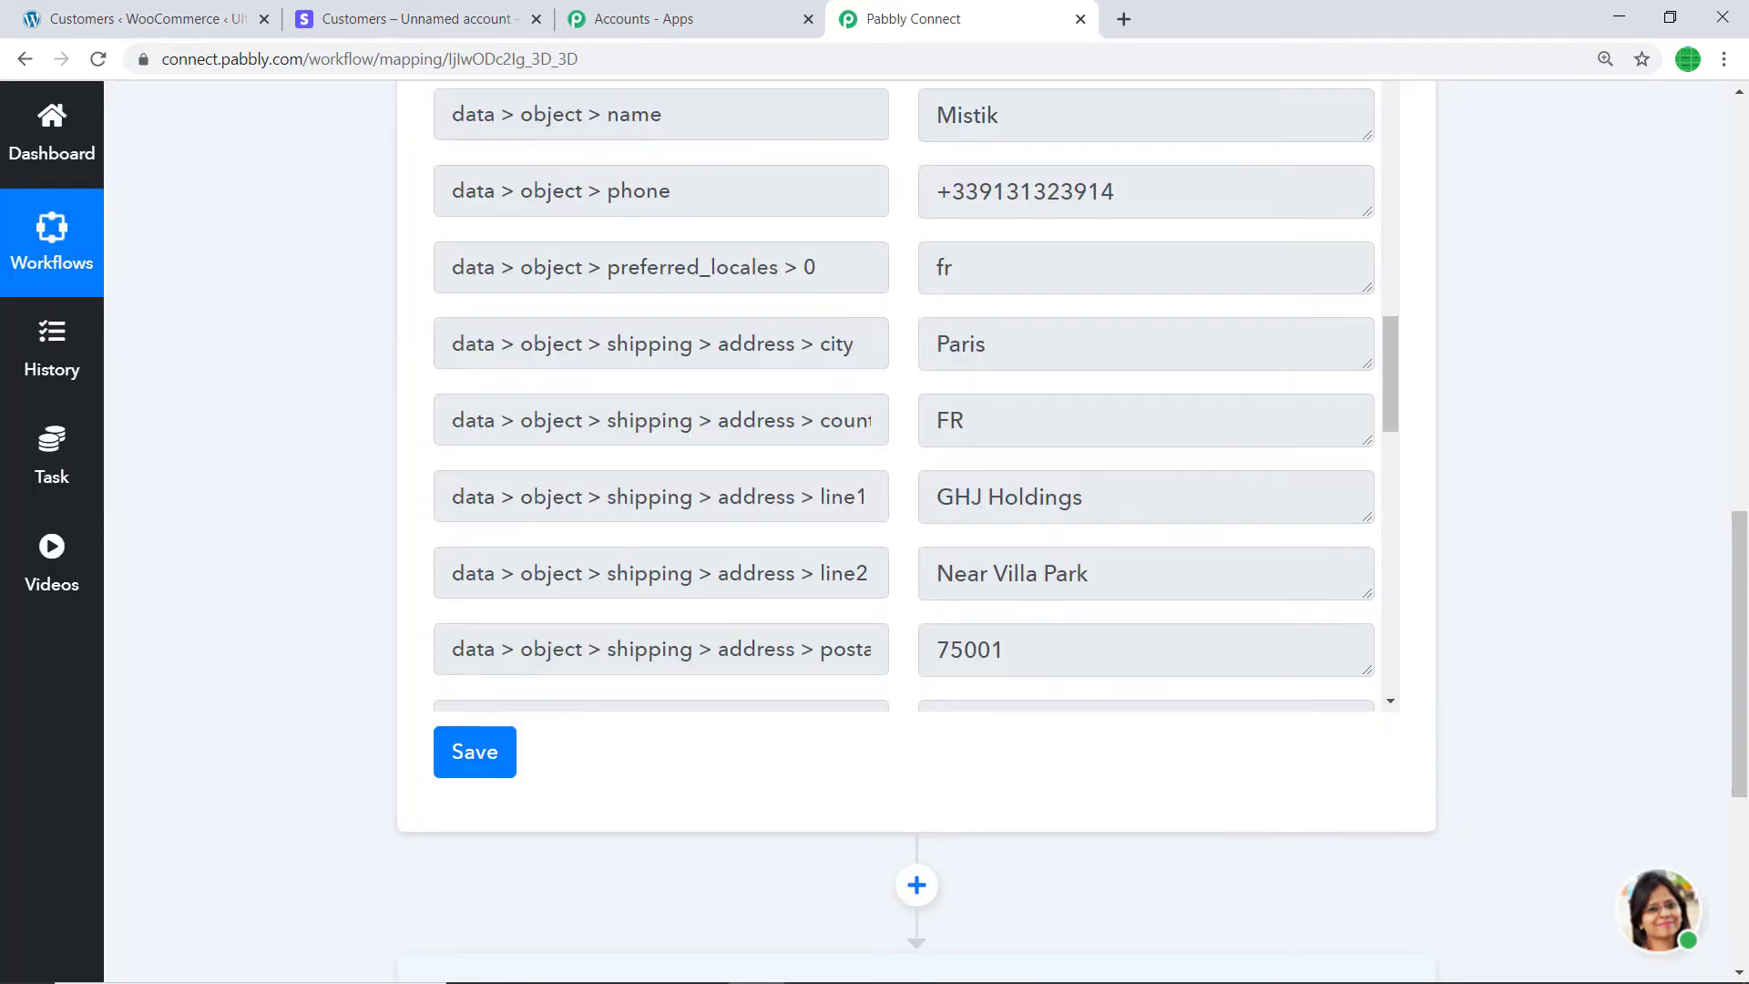
scroll(1747, 674, down, 3)
scroll(1747, 675, down, 3)
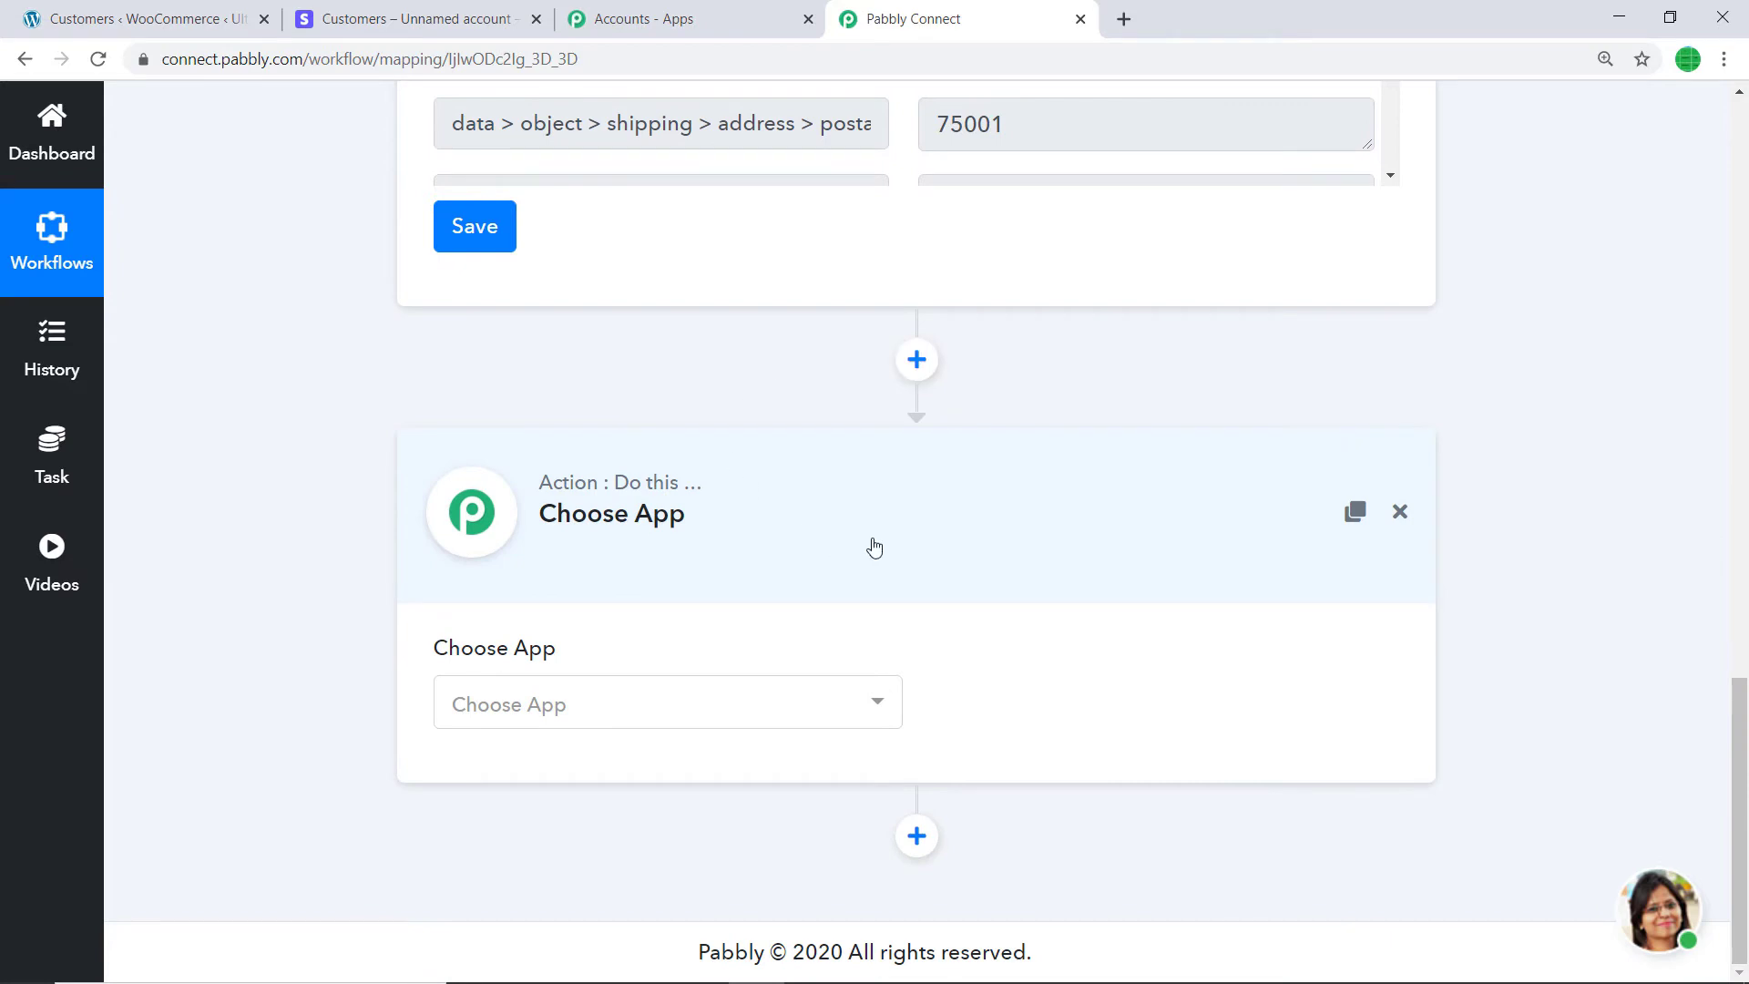
- Pick WooCommerce as the action app and set its method to Add New Customer
click(716, 707)
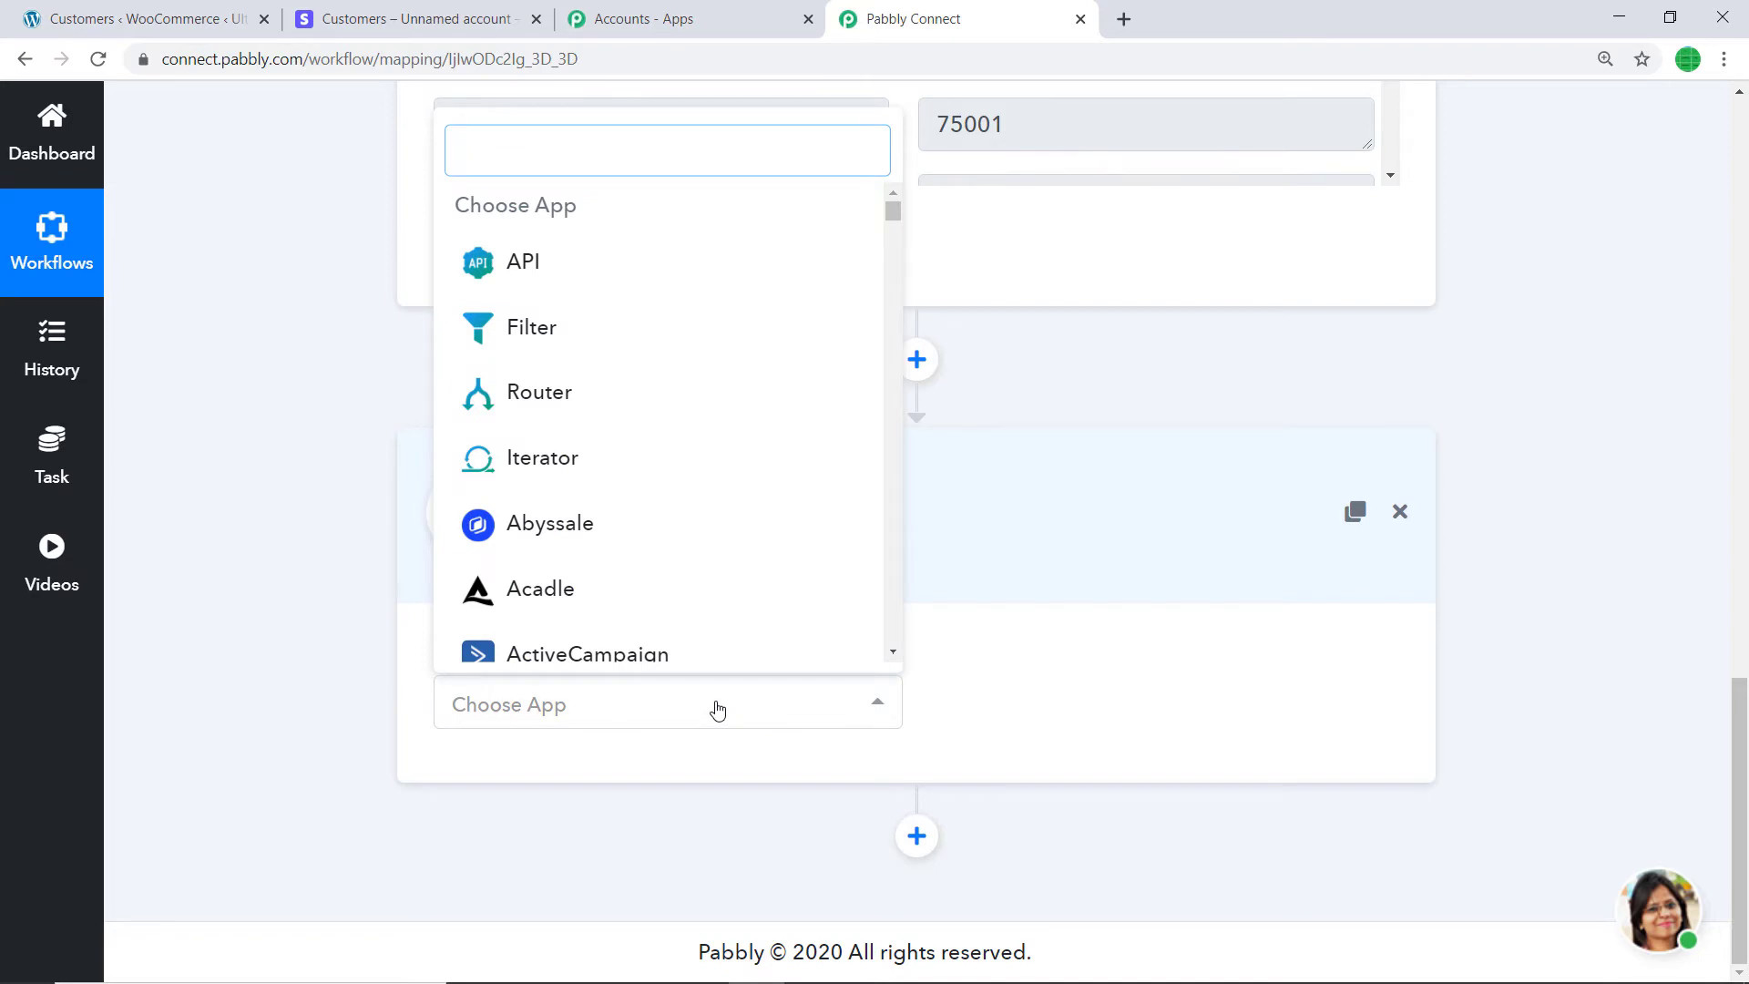
text(wooc)
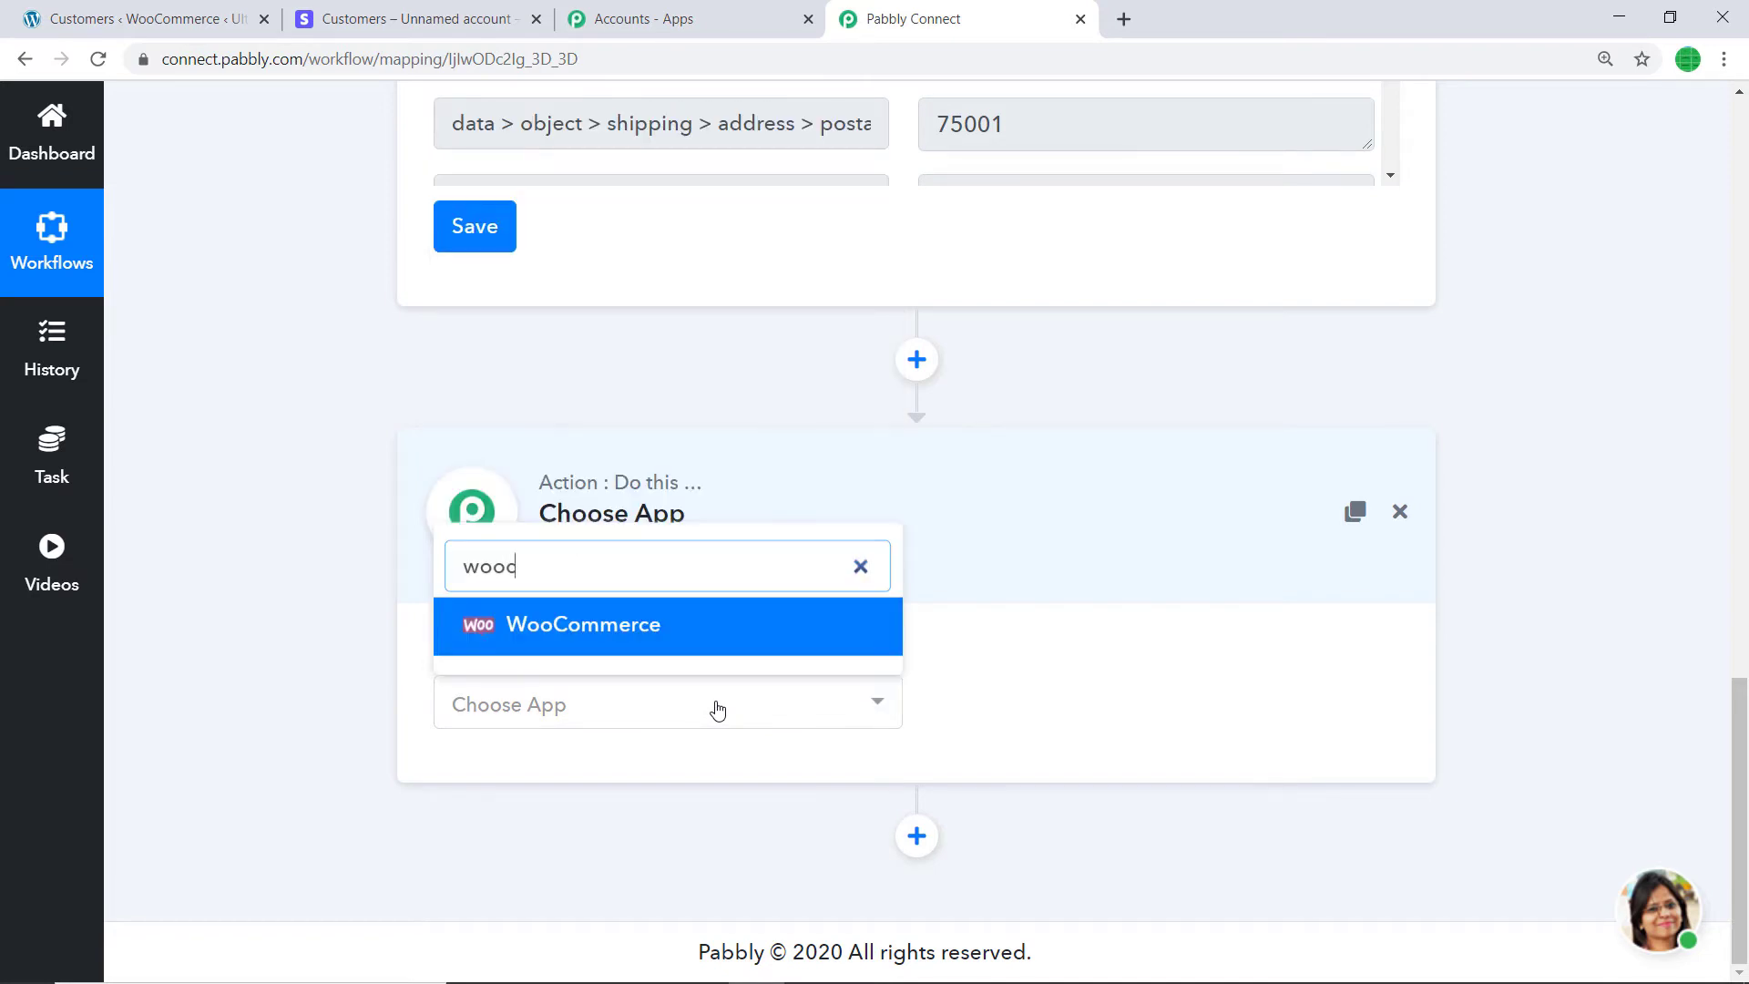
click(714, 642)
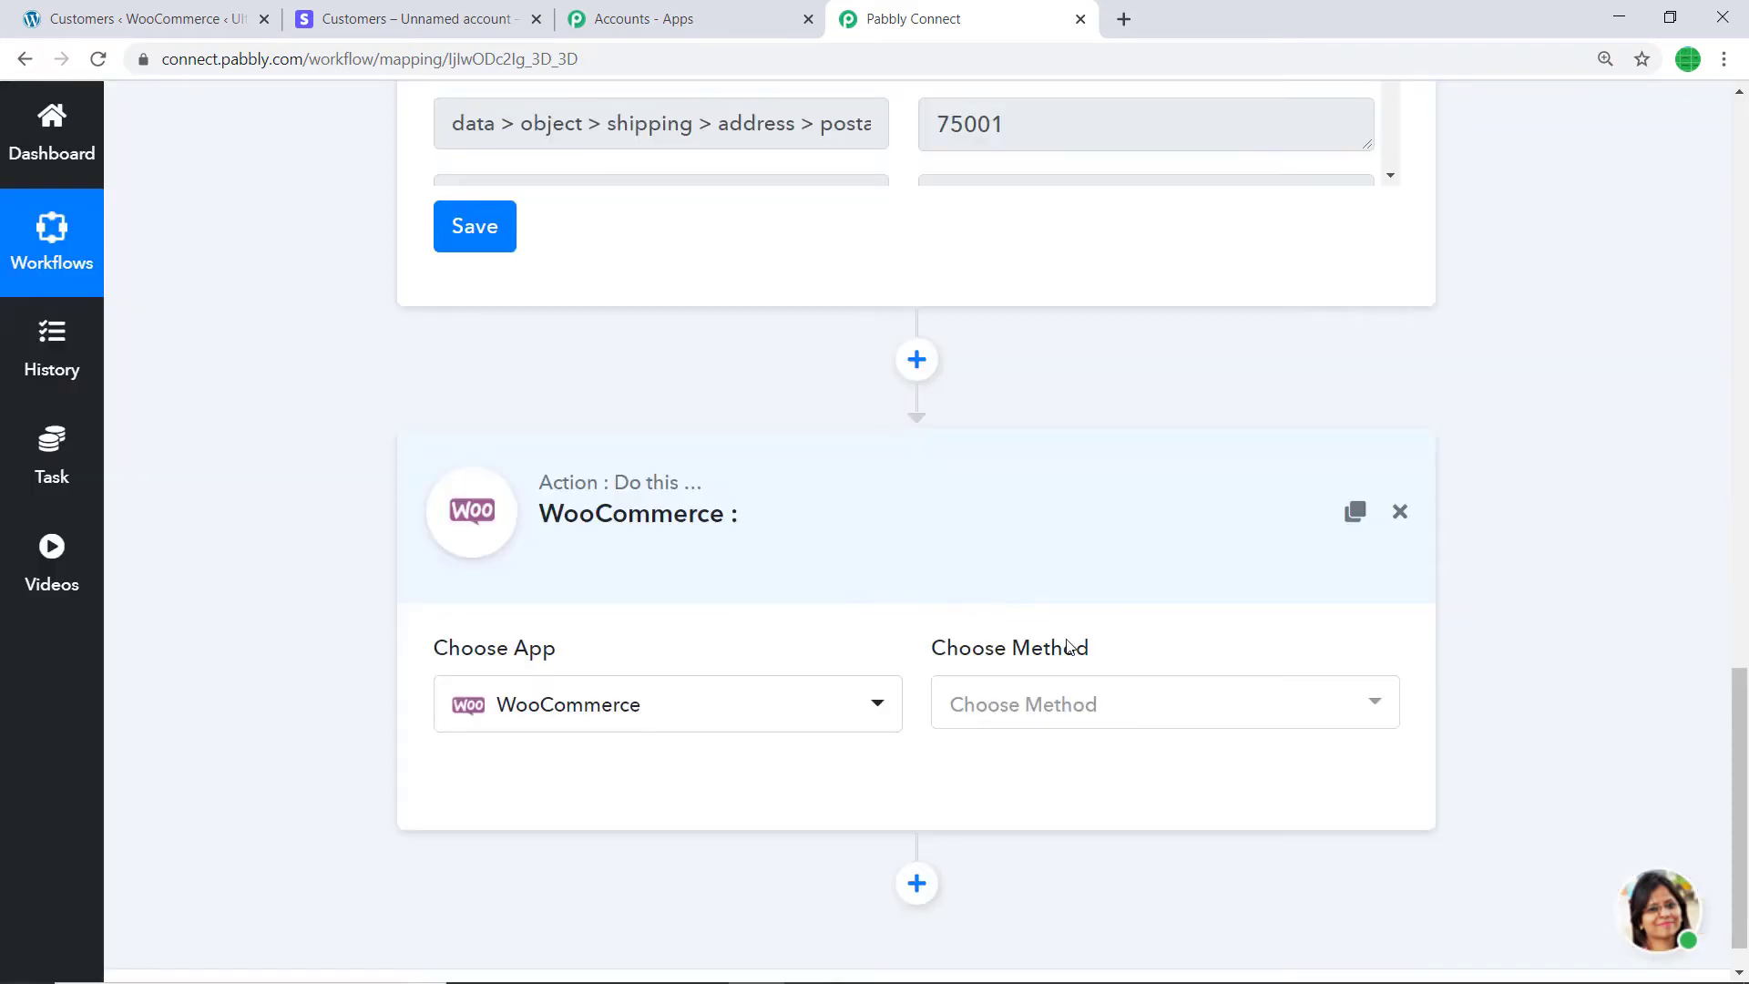
click(1106, 706)
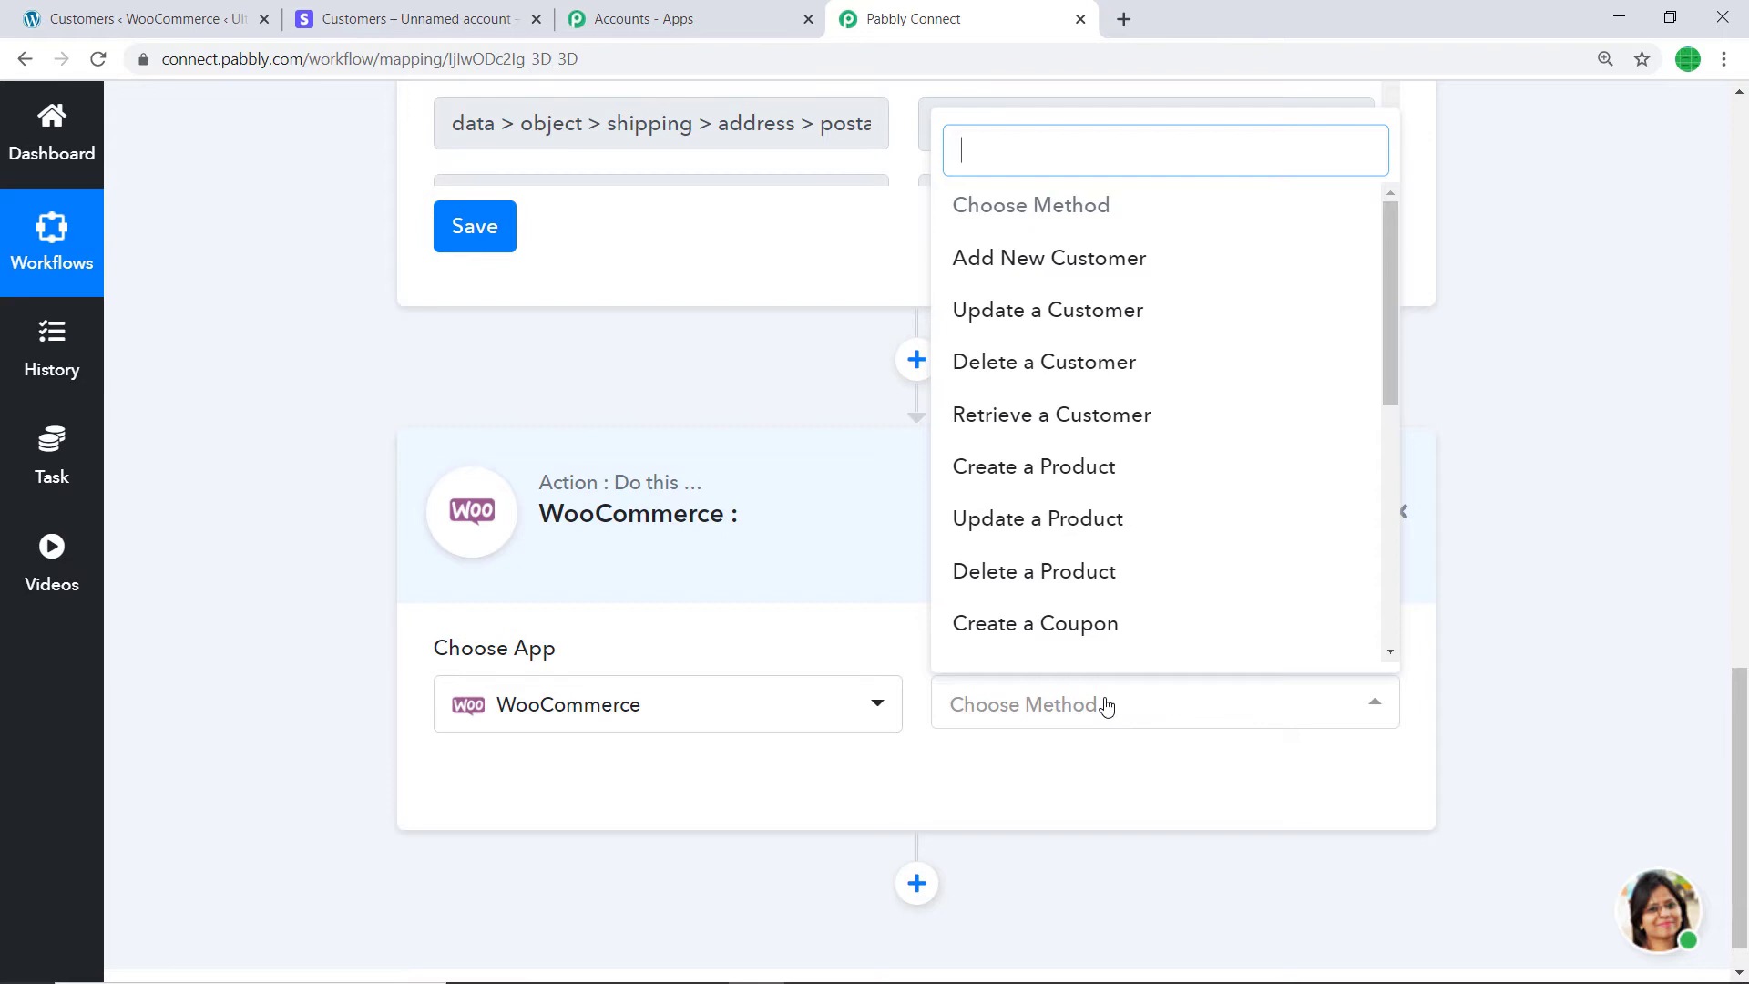
click(1099, 278)
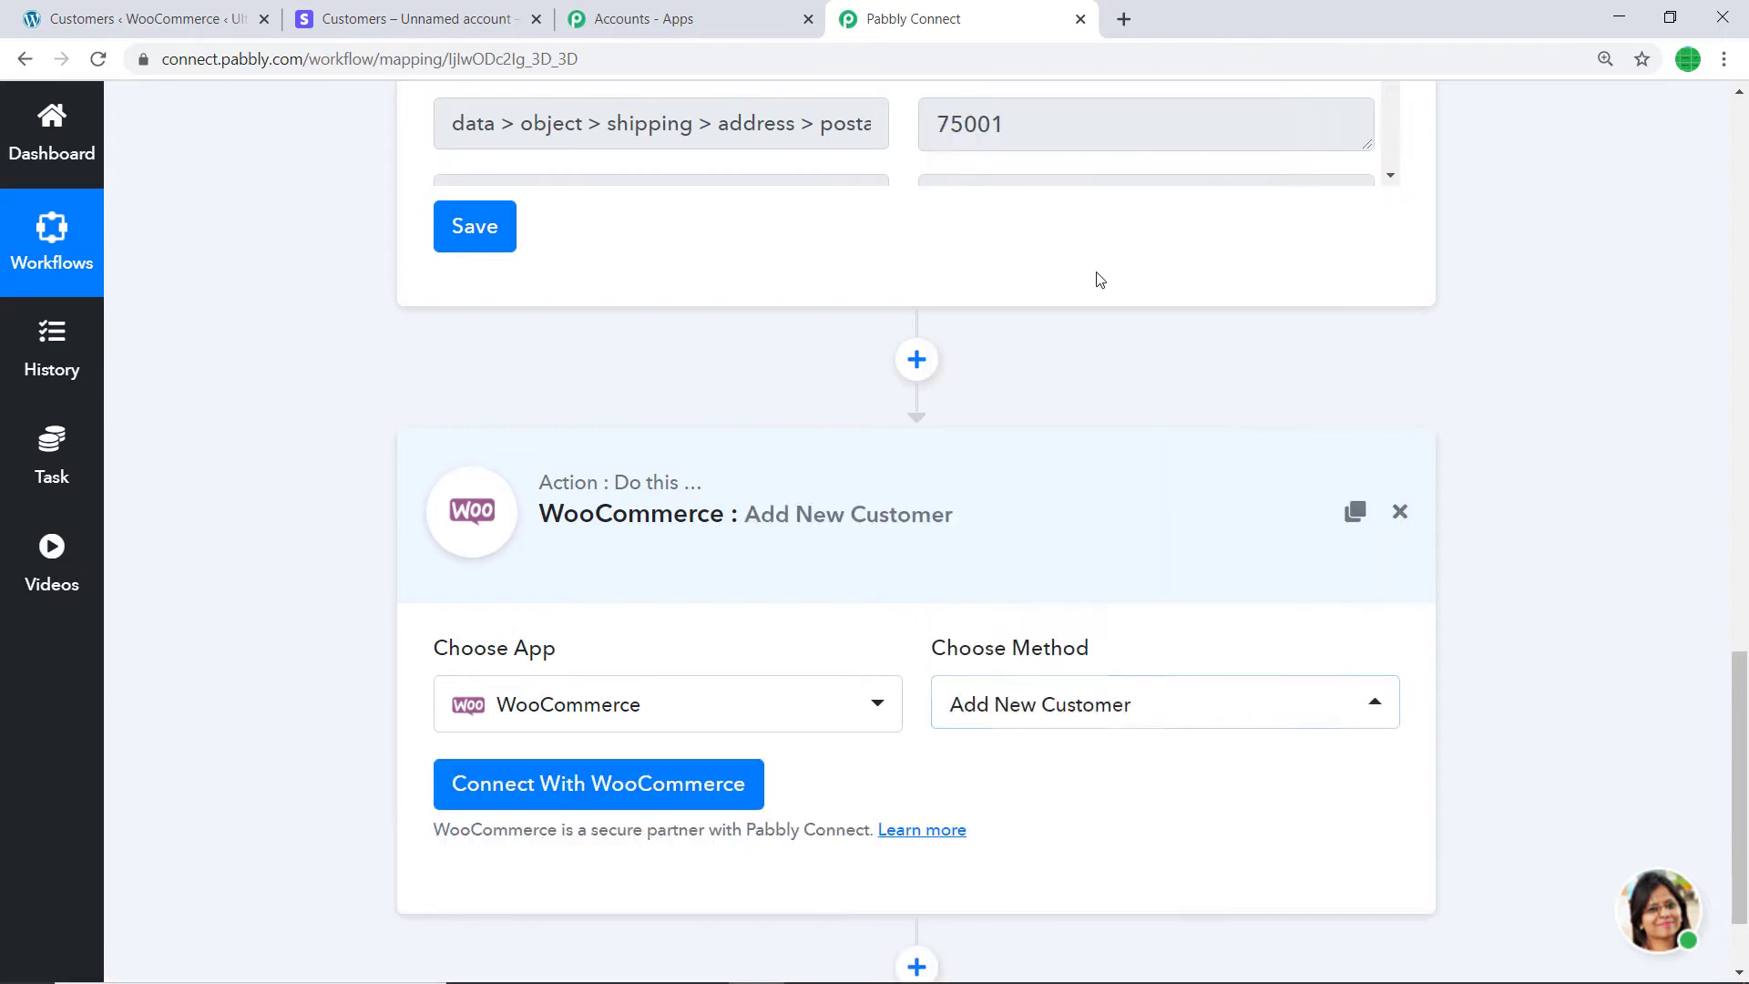
click(1168, 726)
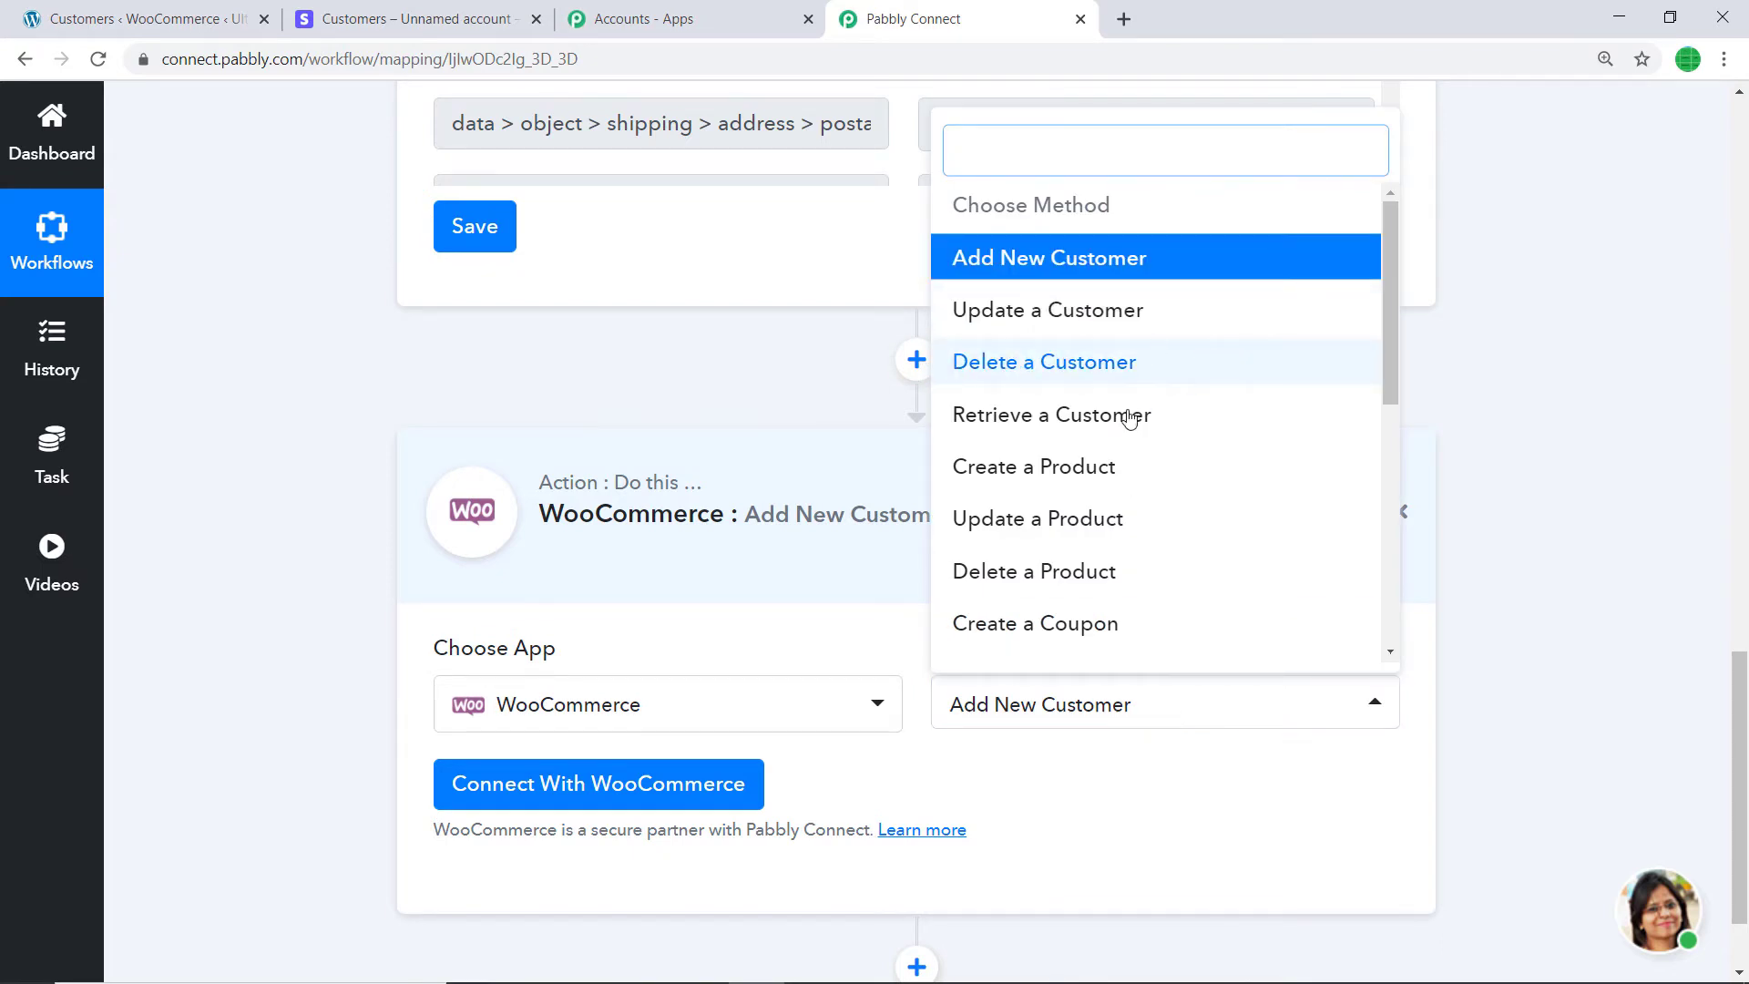
scroll(1093, 401, down, 3)
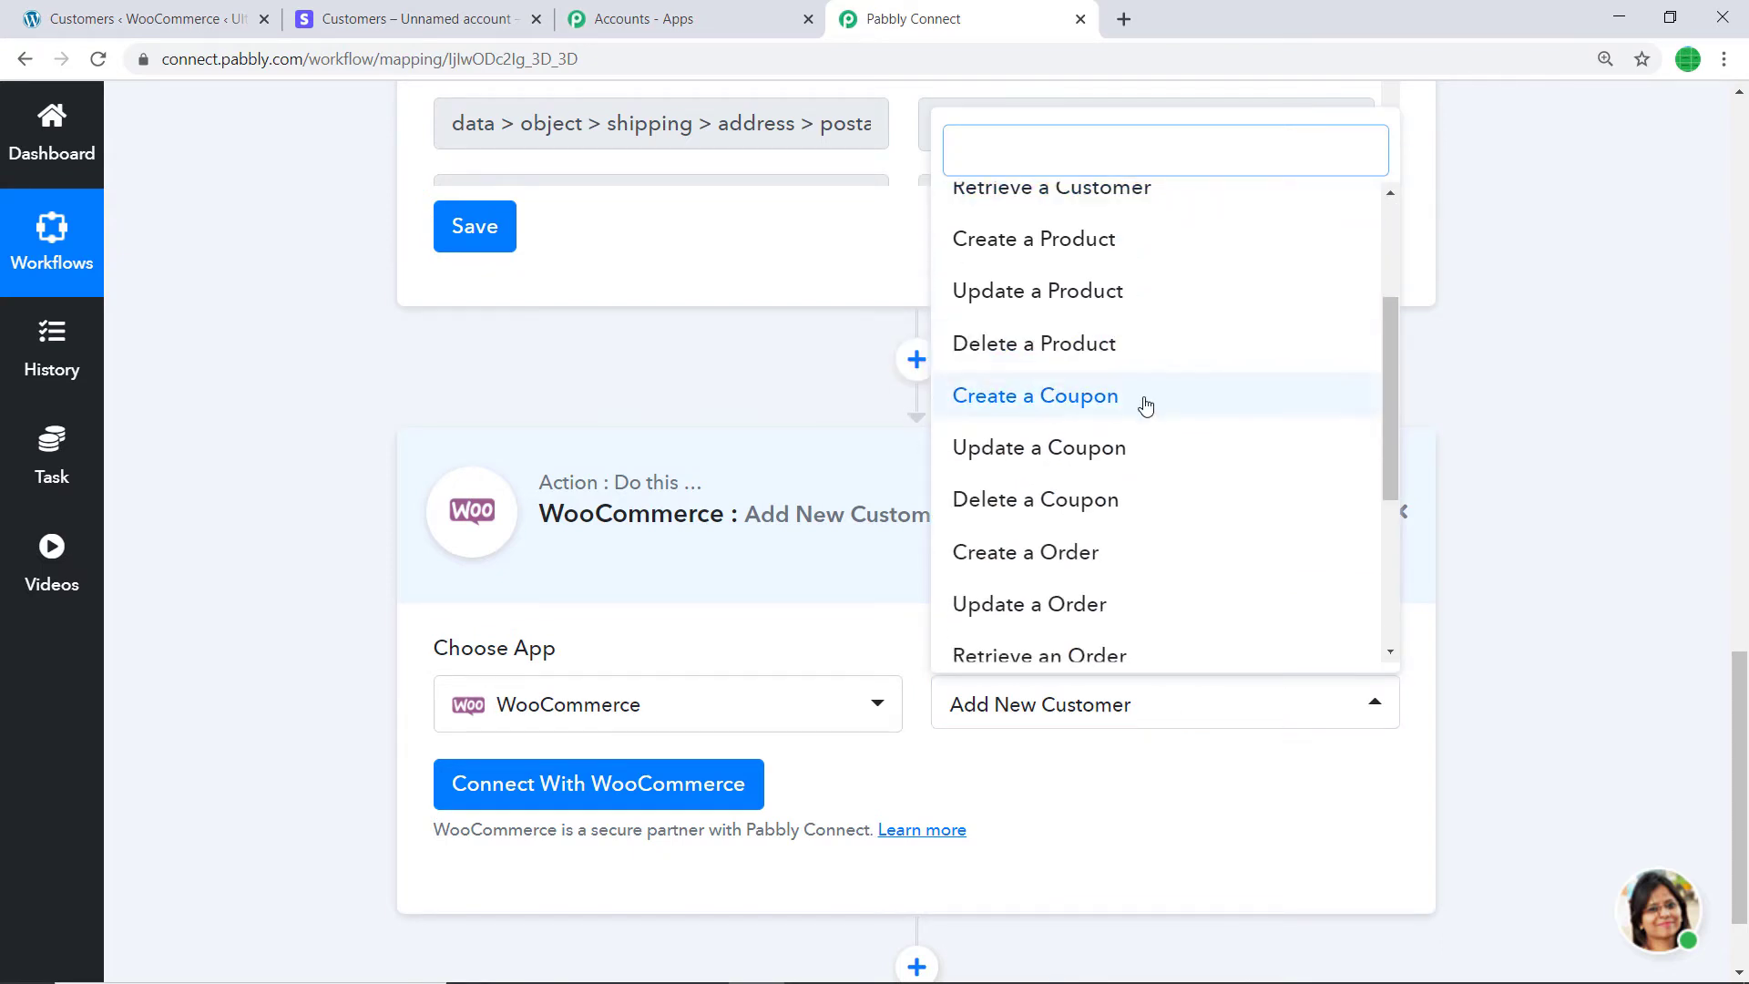
scroll(1038, 456, down, 1)
scroll(1035, 462, down, 1)
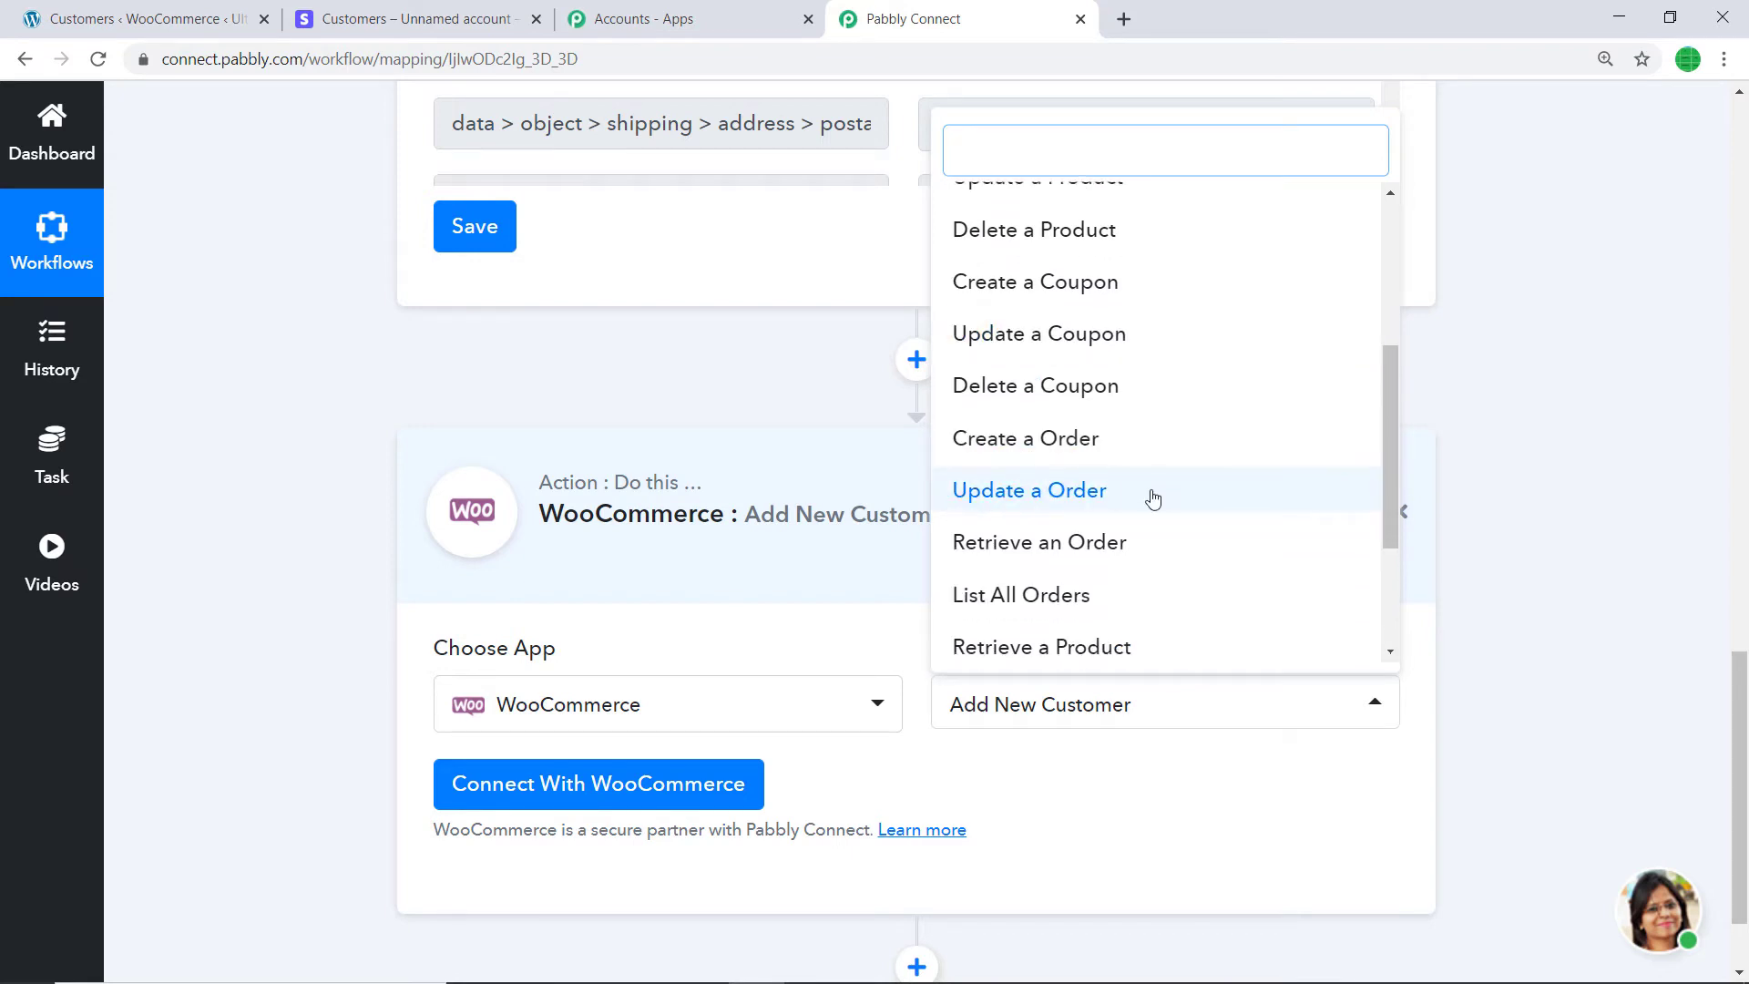
scroll(1148, 499, down, 1)
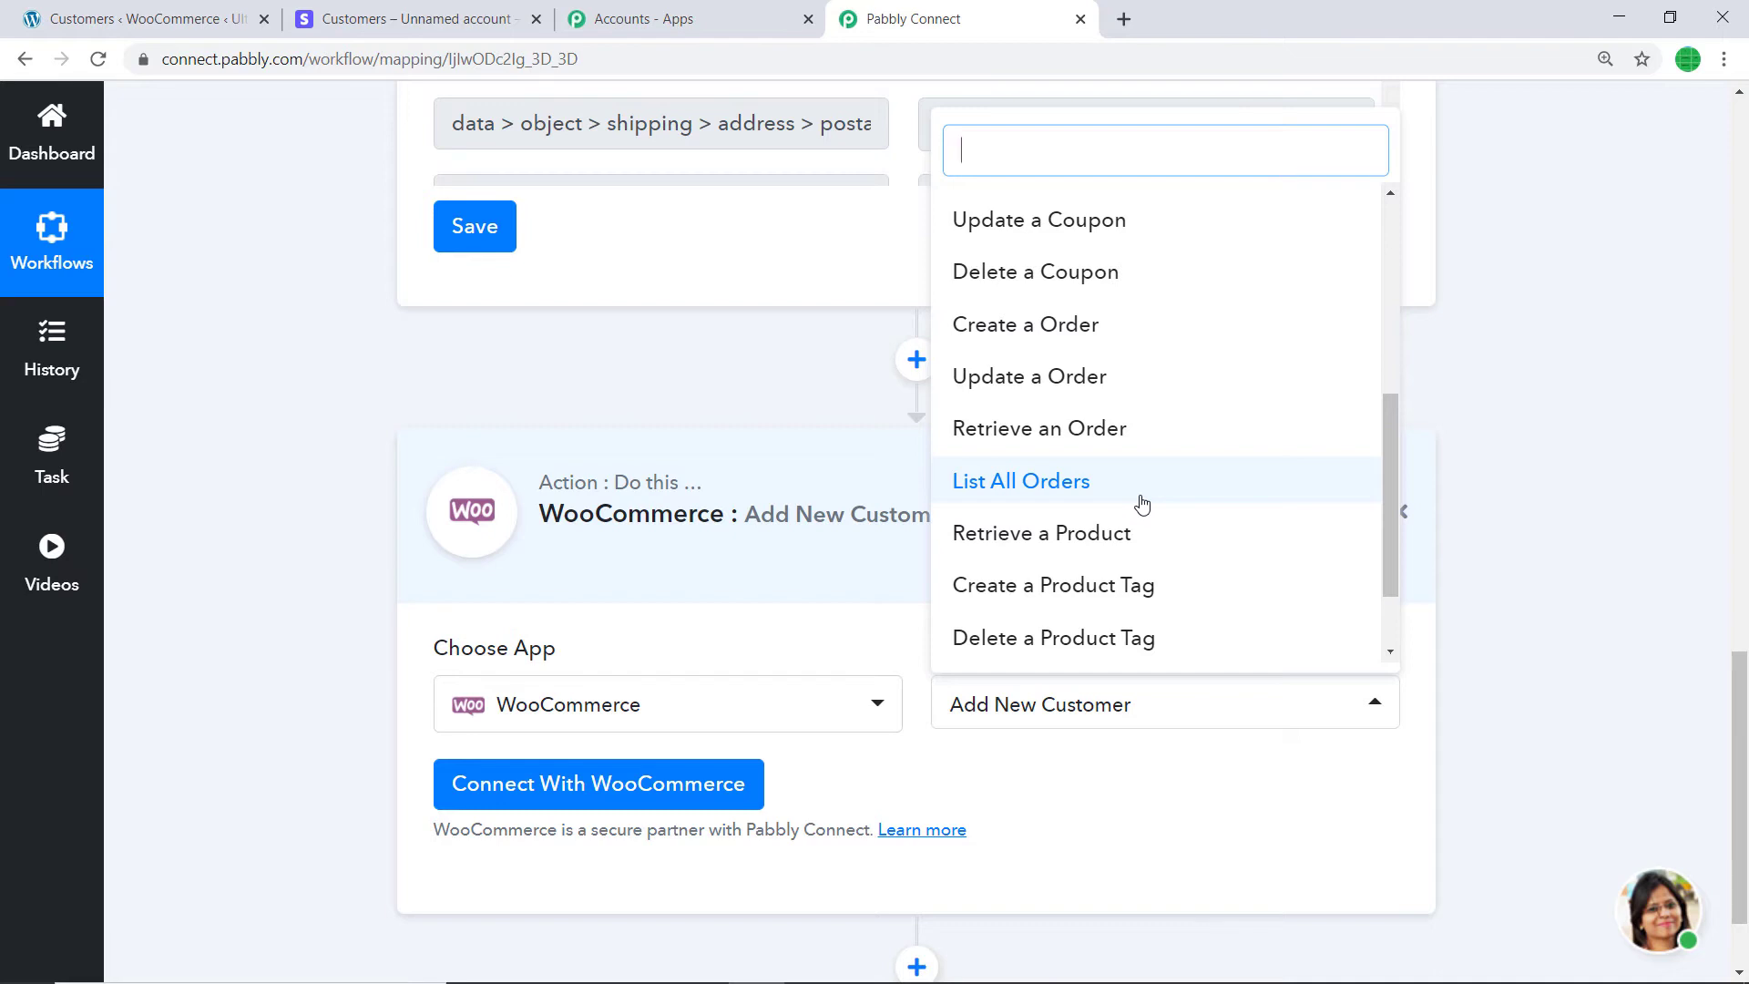
click(1134, 832)
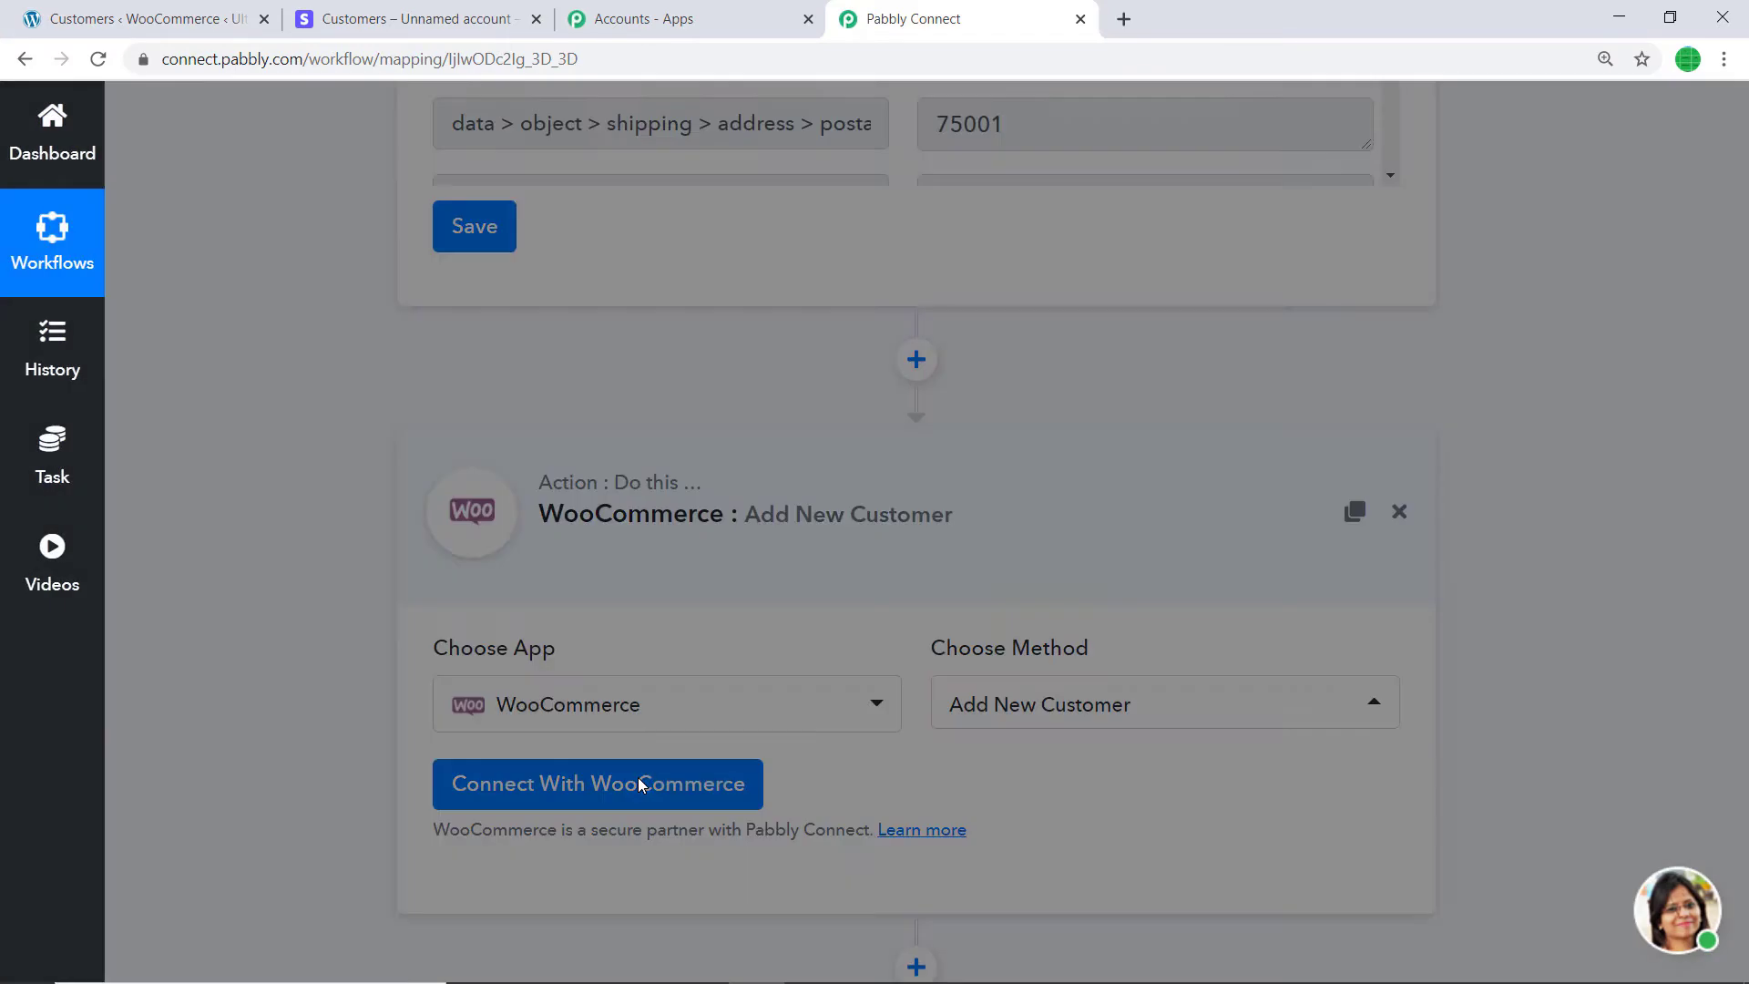
- Bring up the WooCommerce credentials form asking for Consumer Key, Consumer Secret and Website Url
click(639, 782)
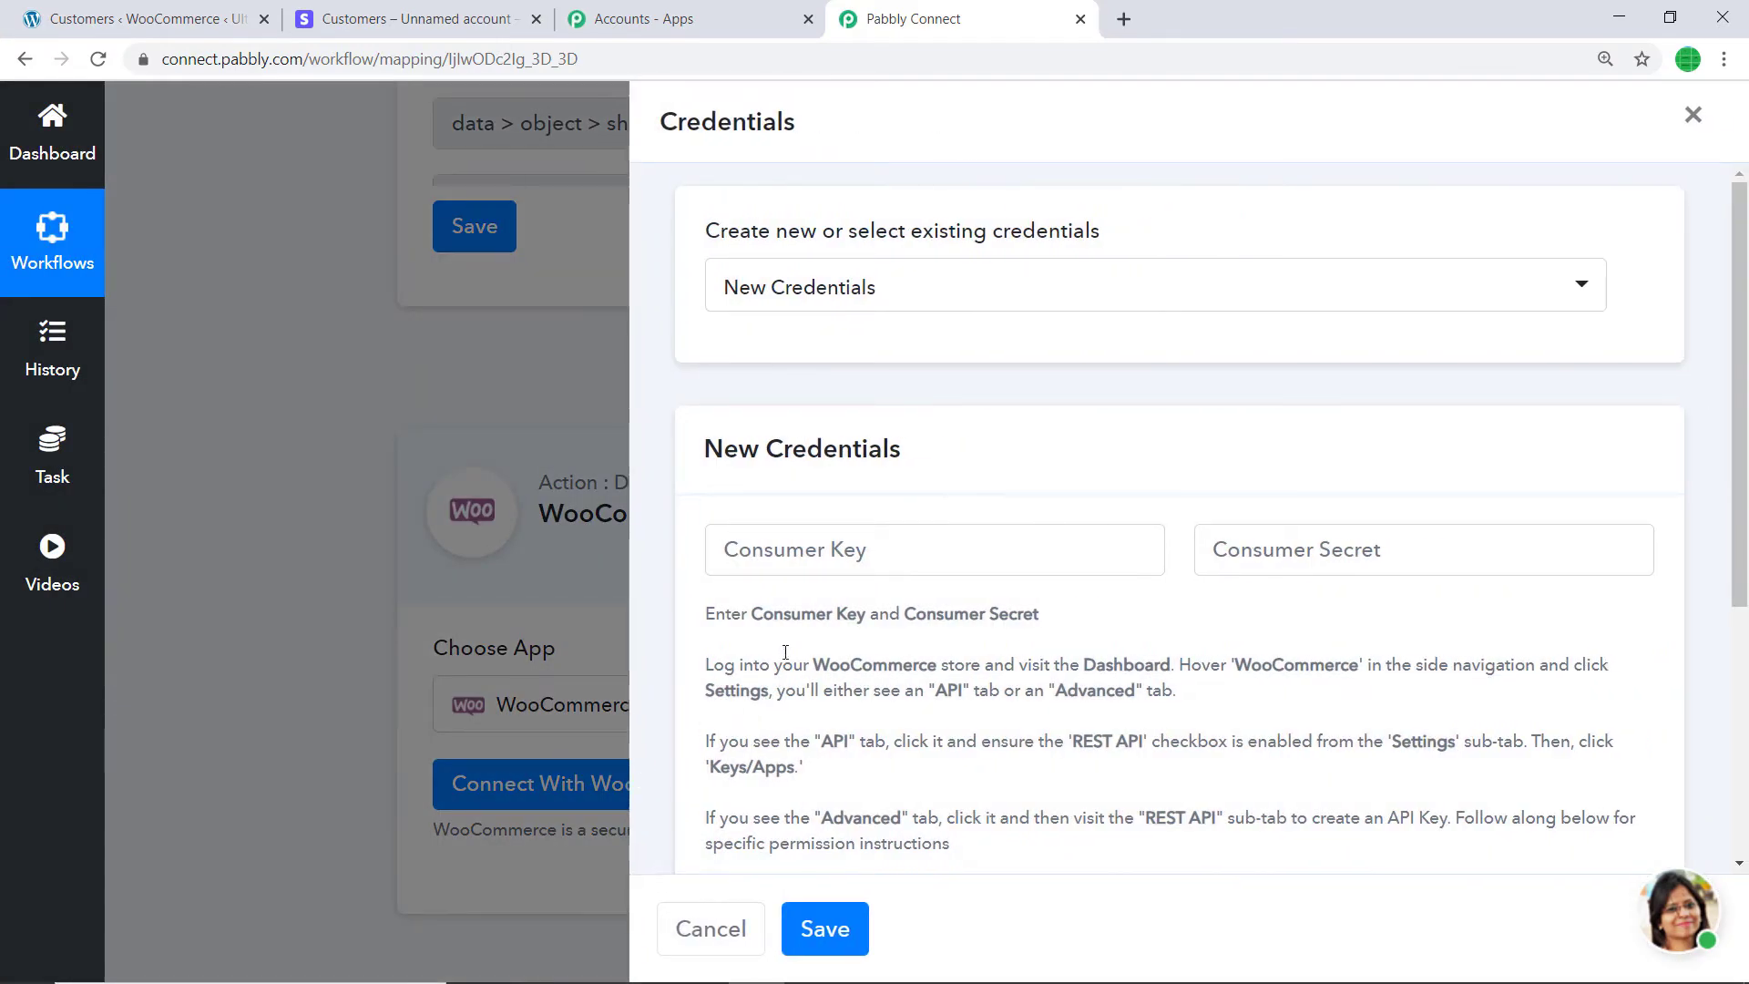
scroll(799, 652, down, 1)
scroll(810, 642, down, 3)
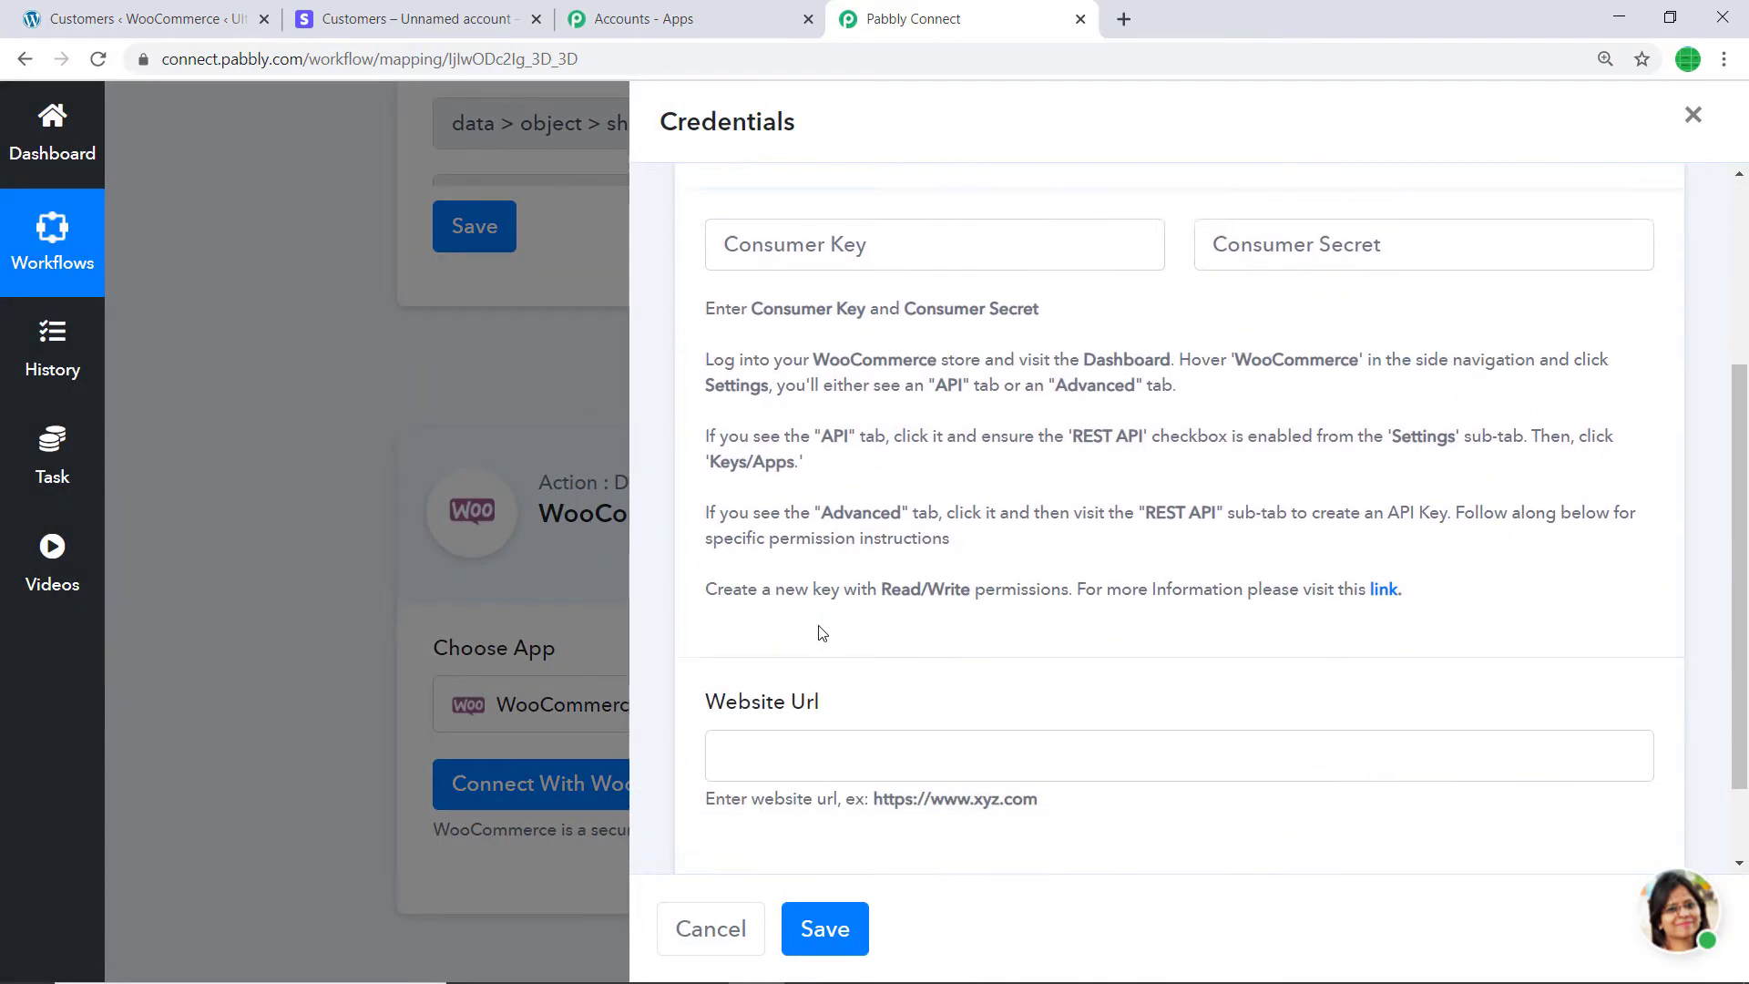
scroll(861, 389, up, 1)
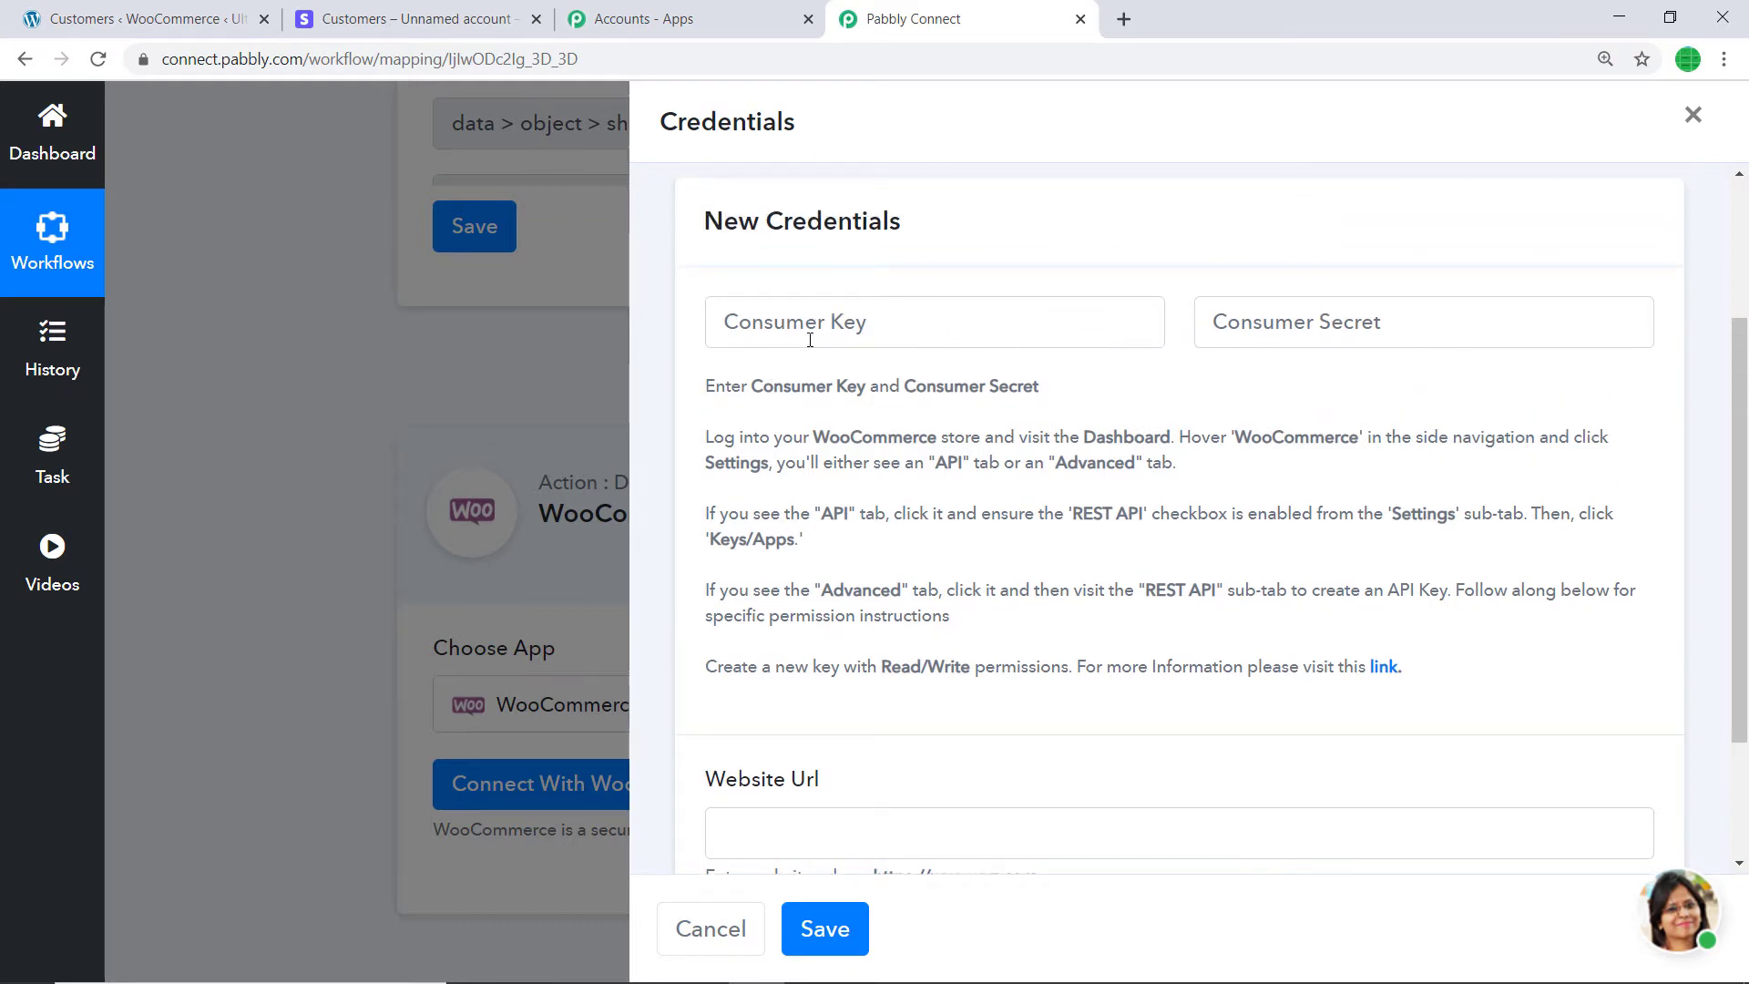
scroll(1357, 364, down, 2)
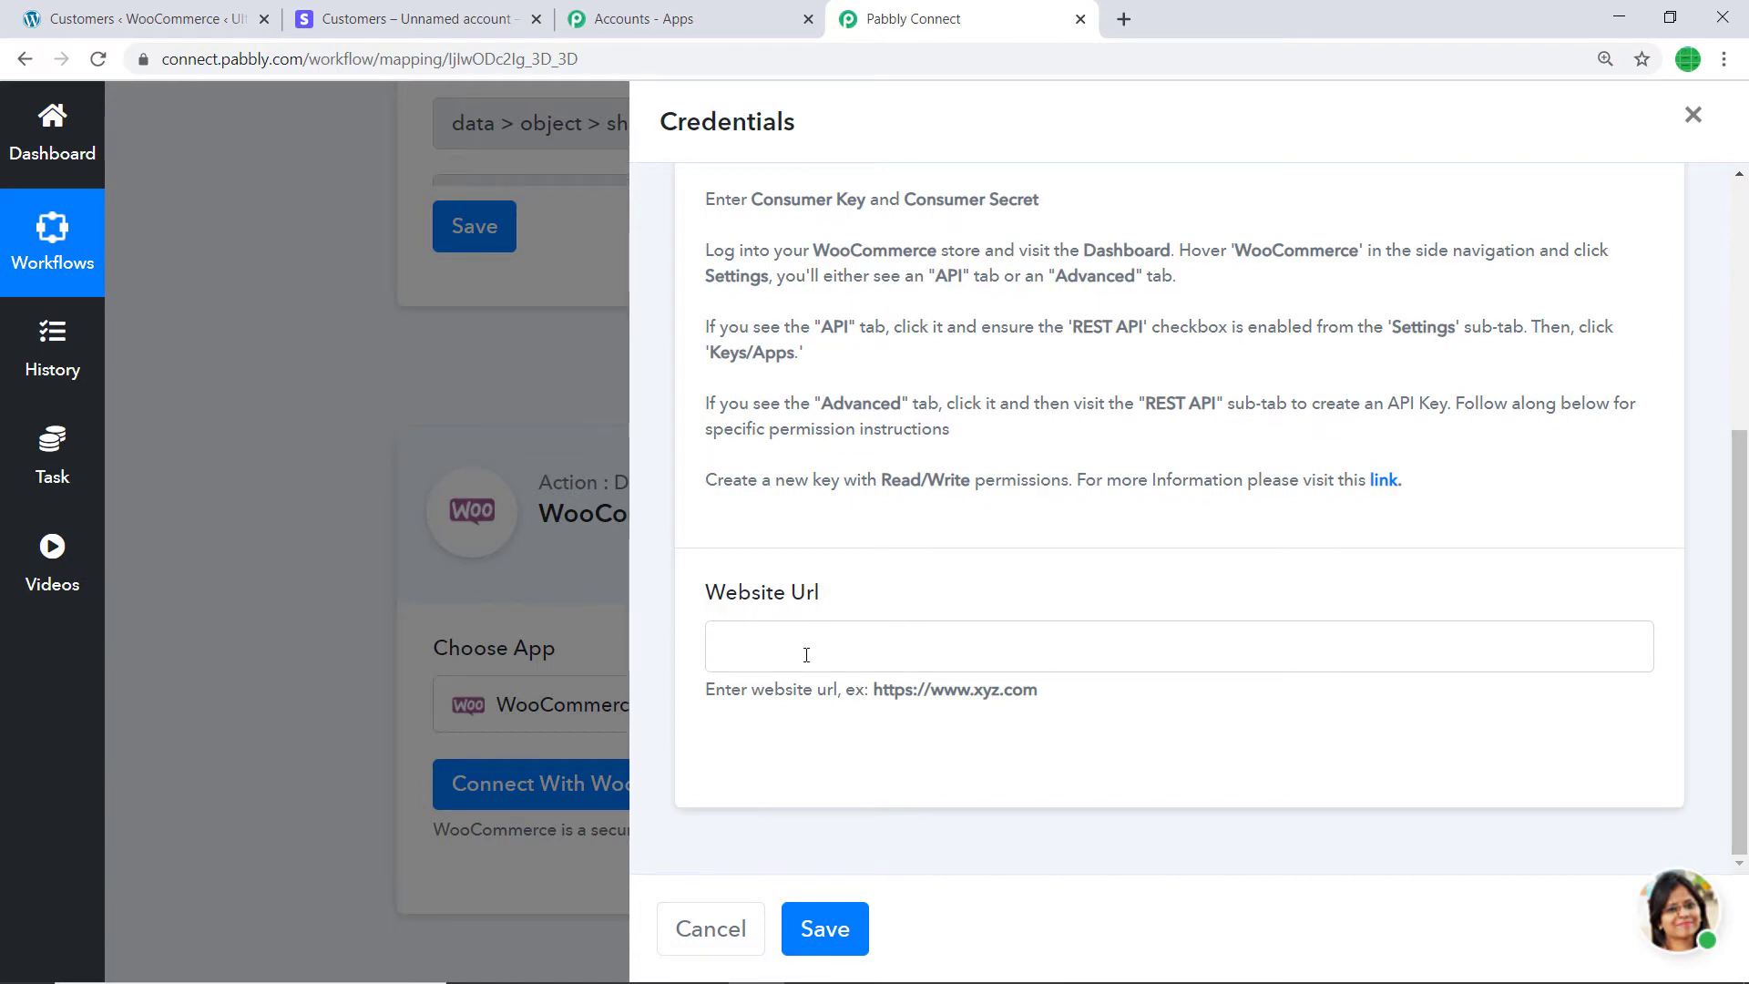
- Copy the store's base web address up to /wp3 from the WooCommerce tab
click(132, 18)
click(308, 58)
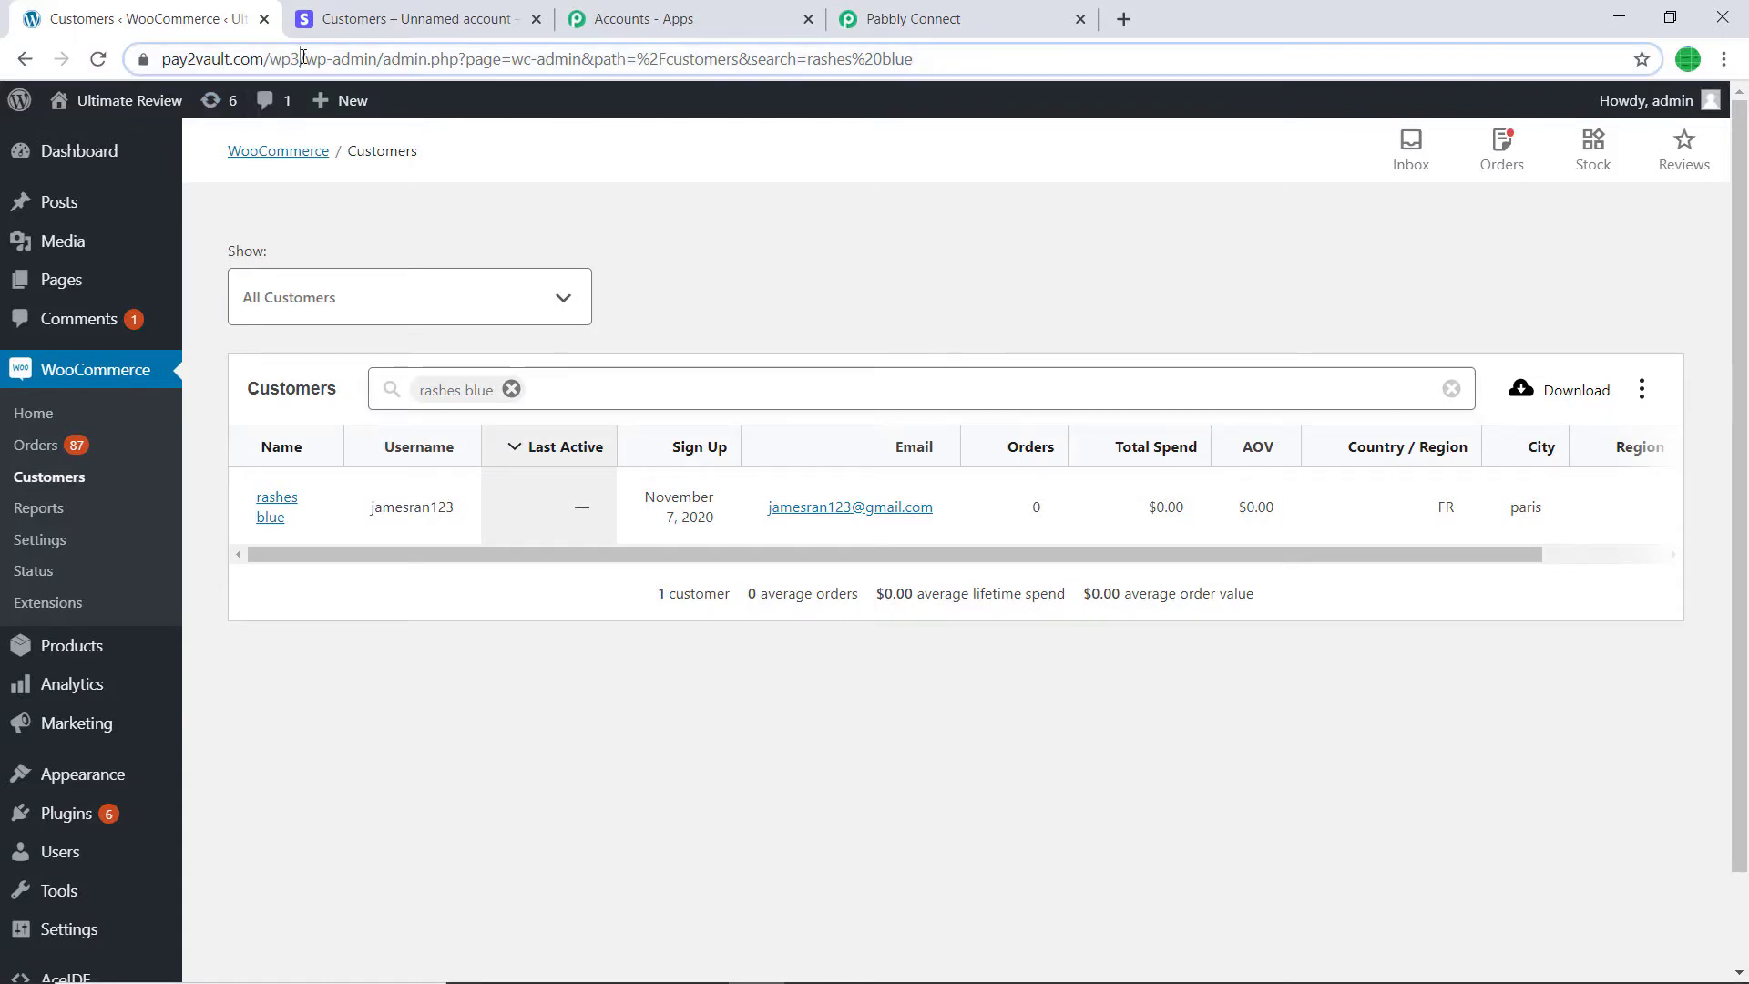
click(308, 58)
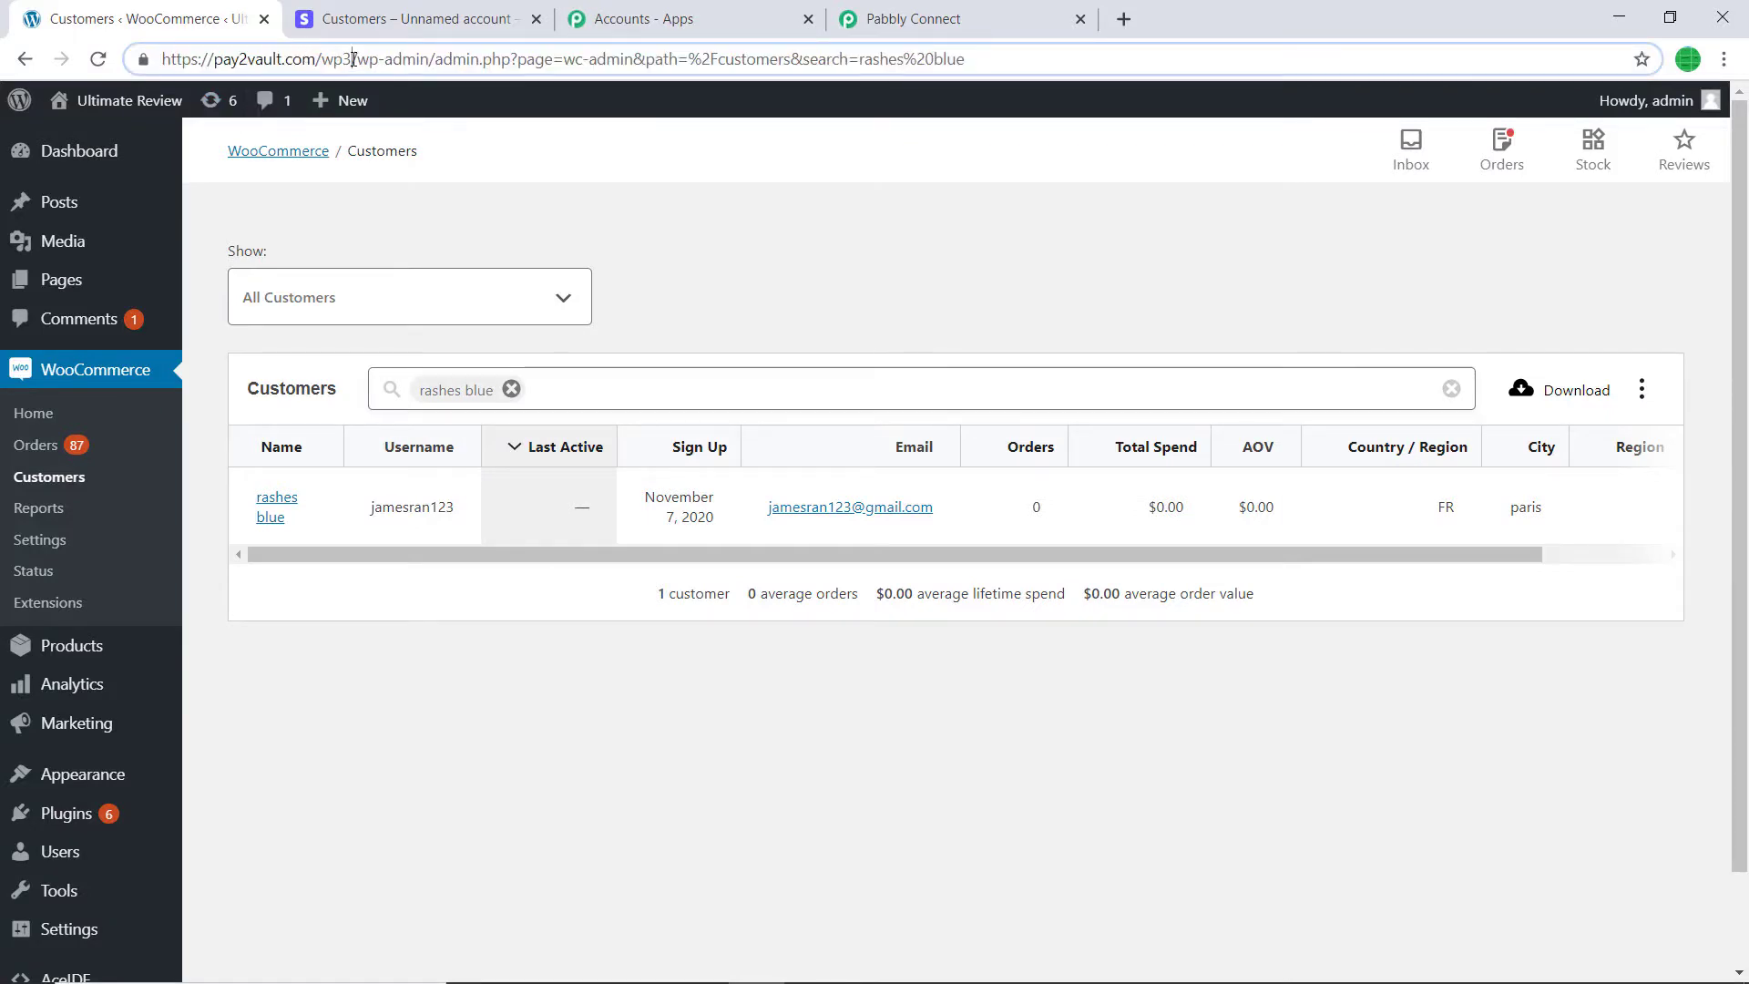
drag(354, 59, 162, 59)
right_click(256, 58)
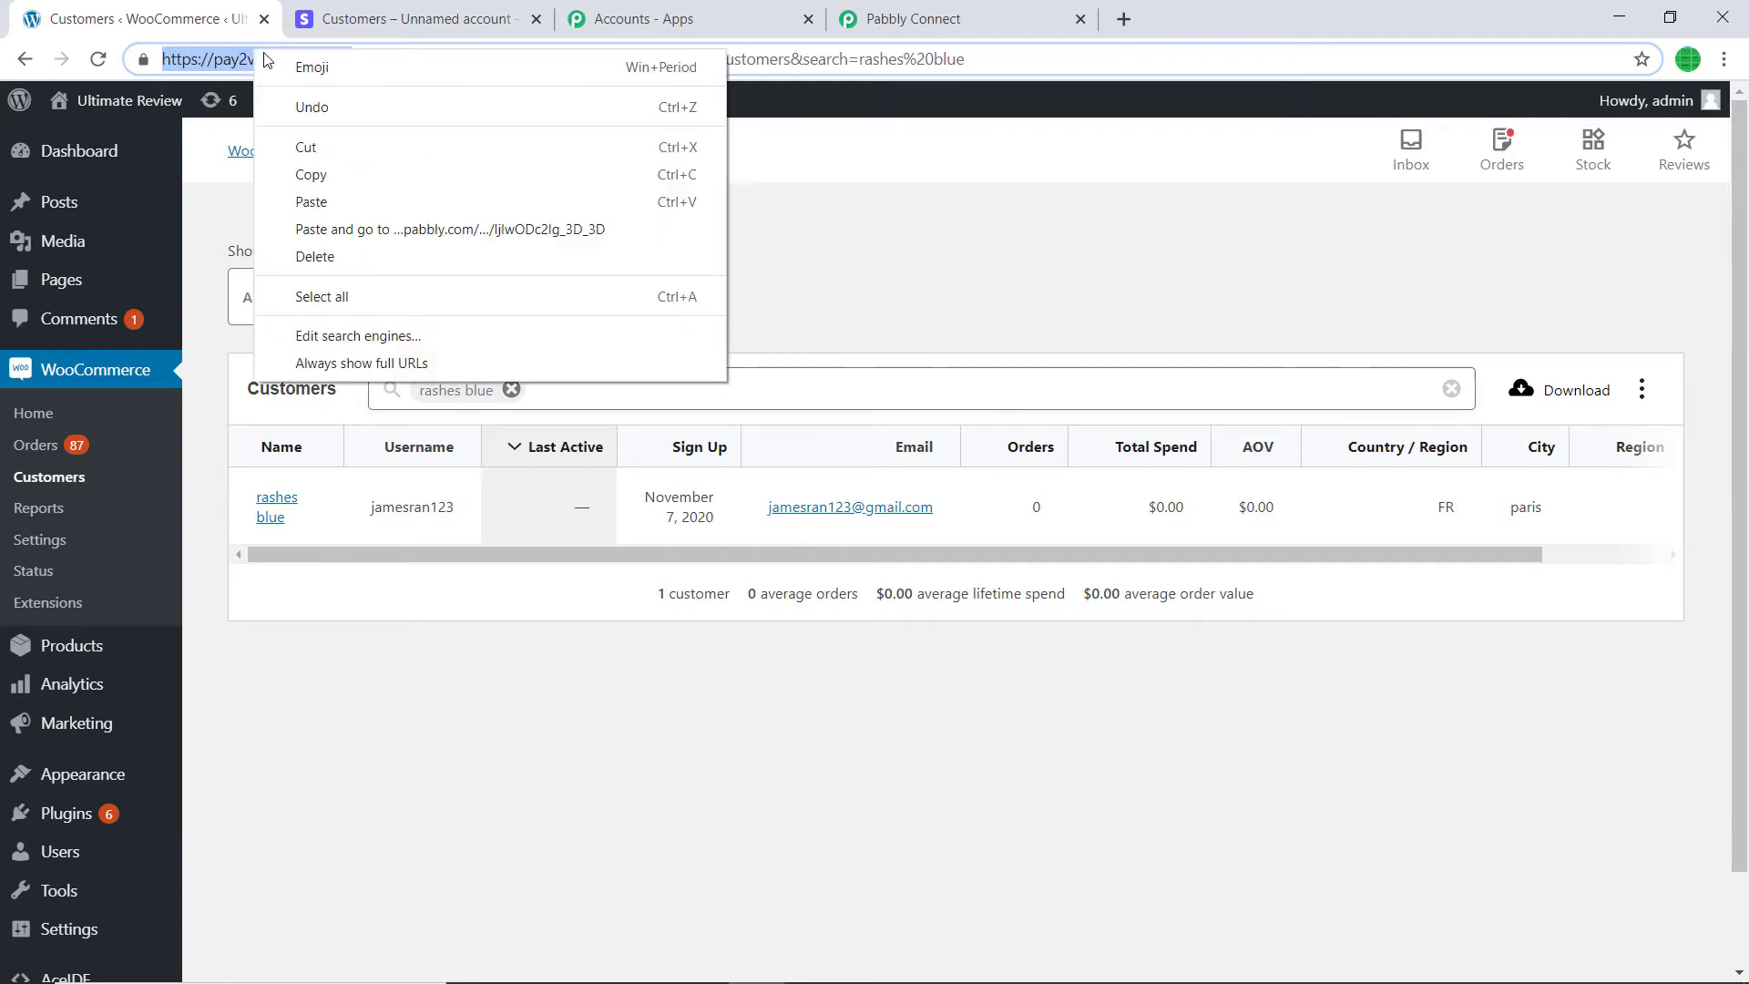
click(305, 172)
click(933, 11)
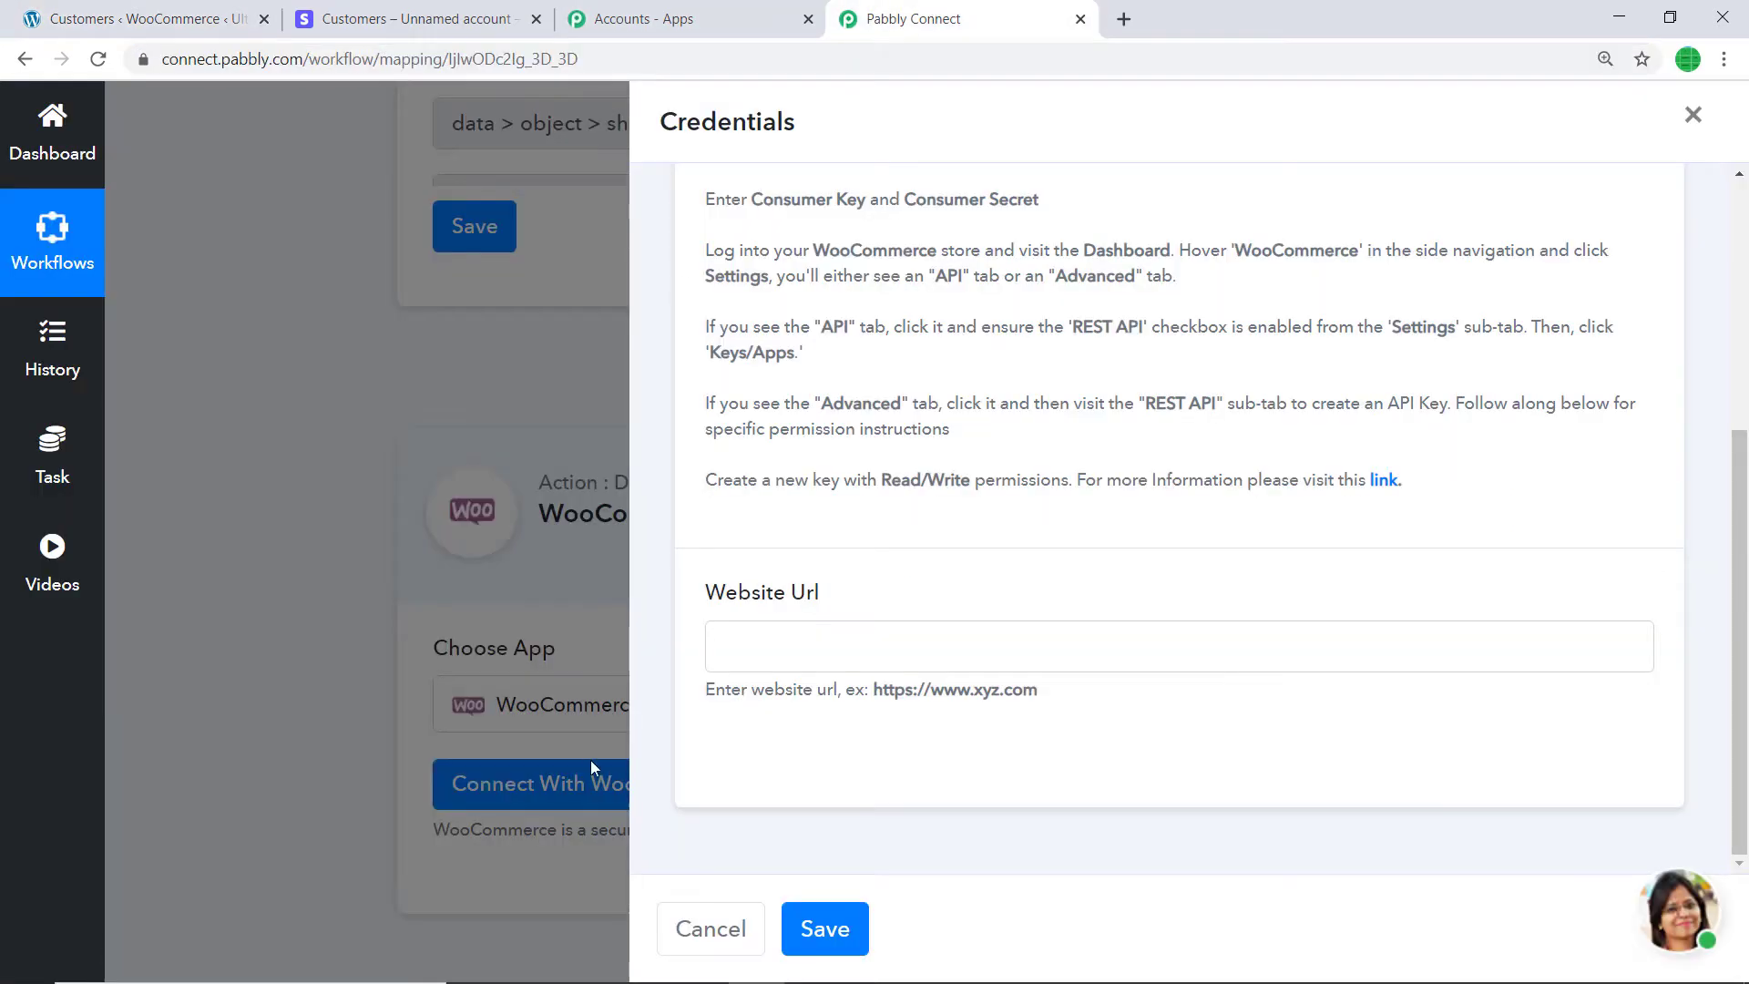
- Paste the copied store address into Website Url, then return to the WooCommerce Customers page
right_click(741, 658)
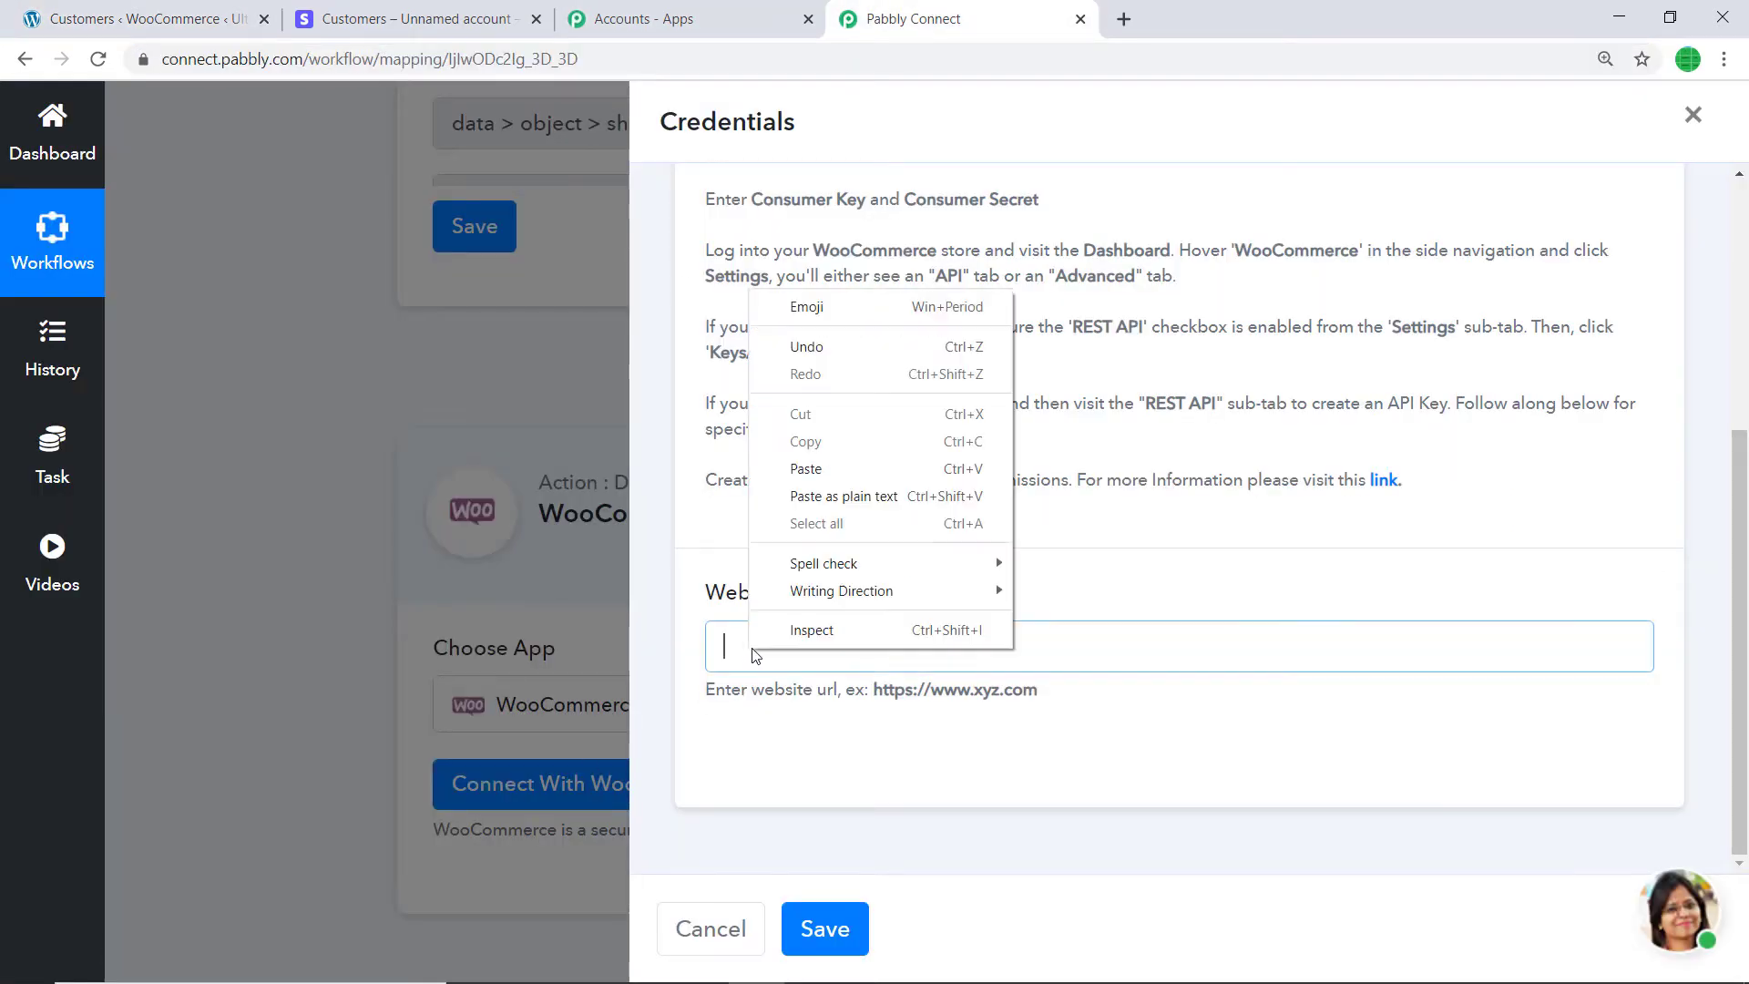
click(827, 468)
scroll(972, 601, up, 5)
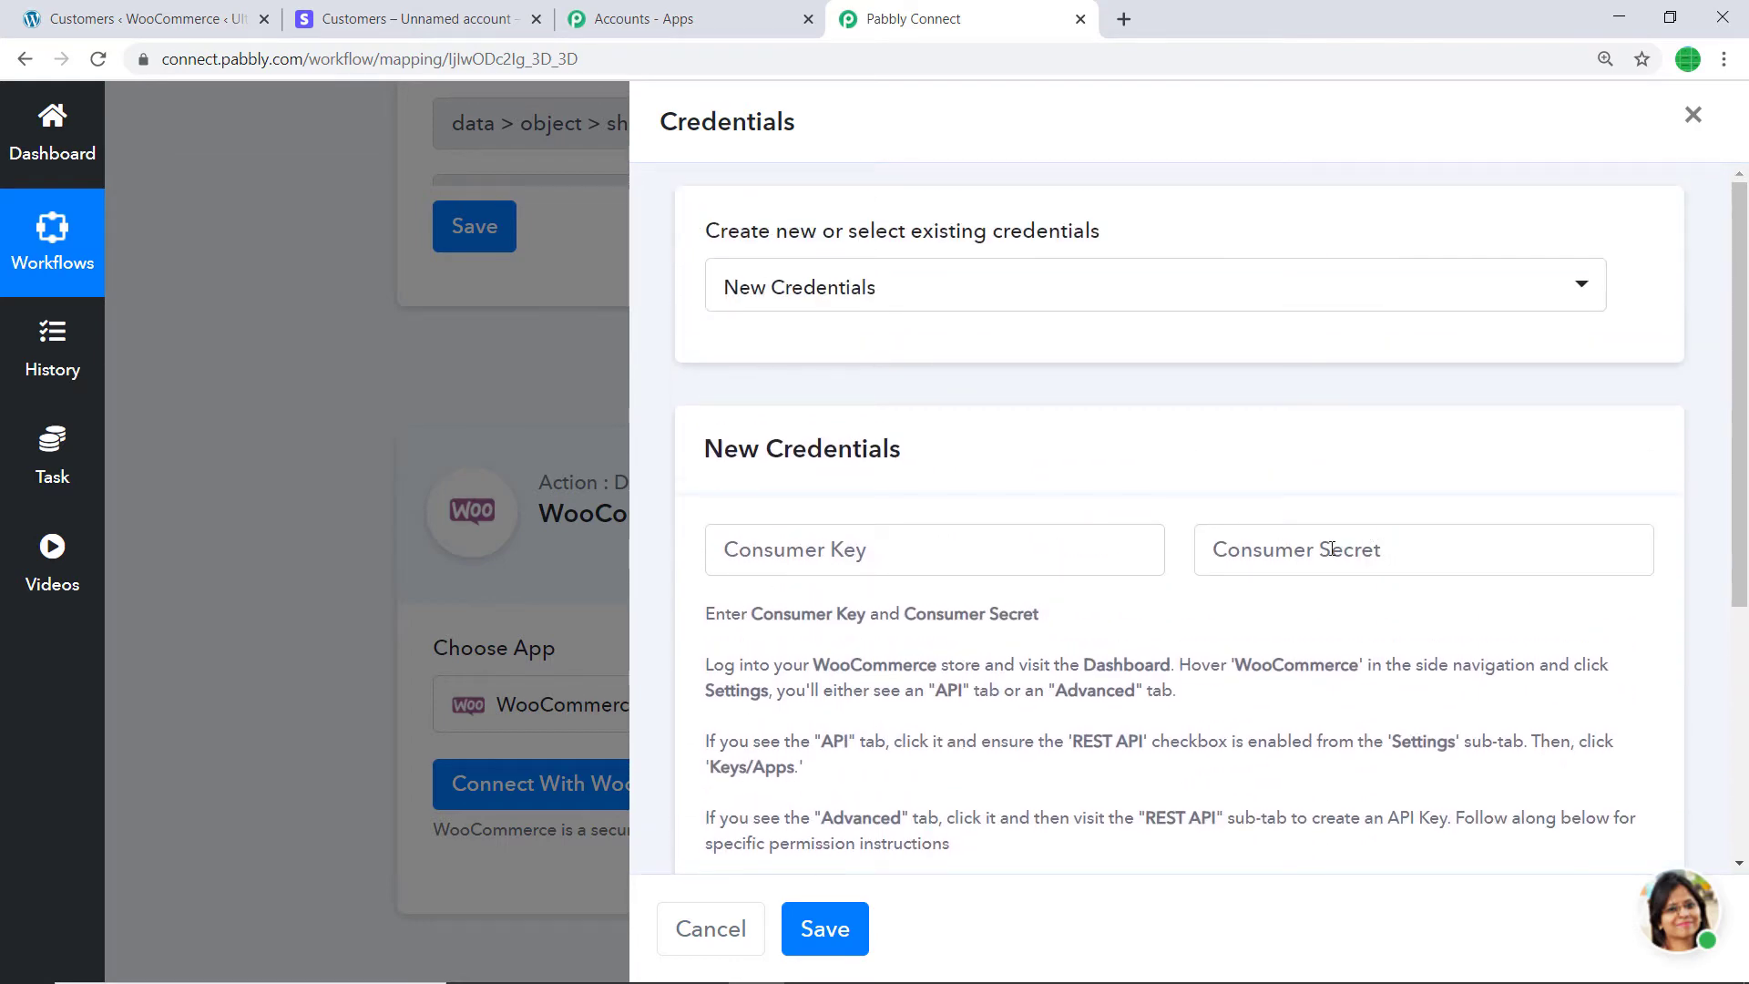
click(145, 18)
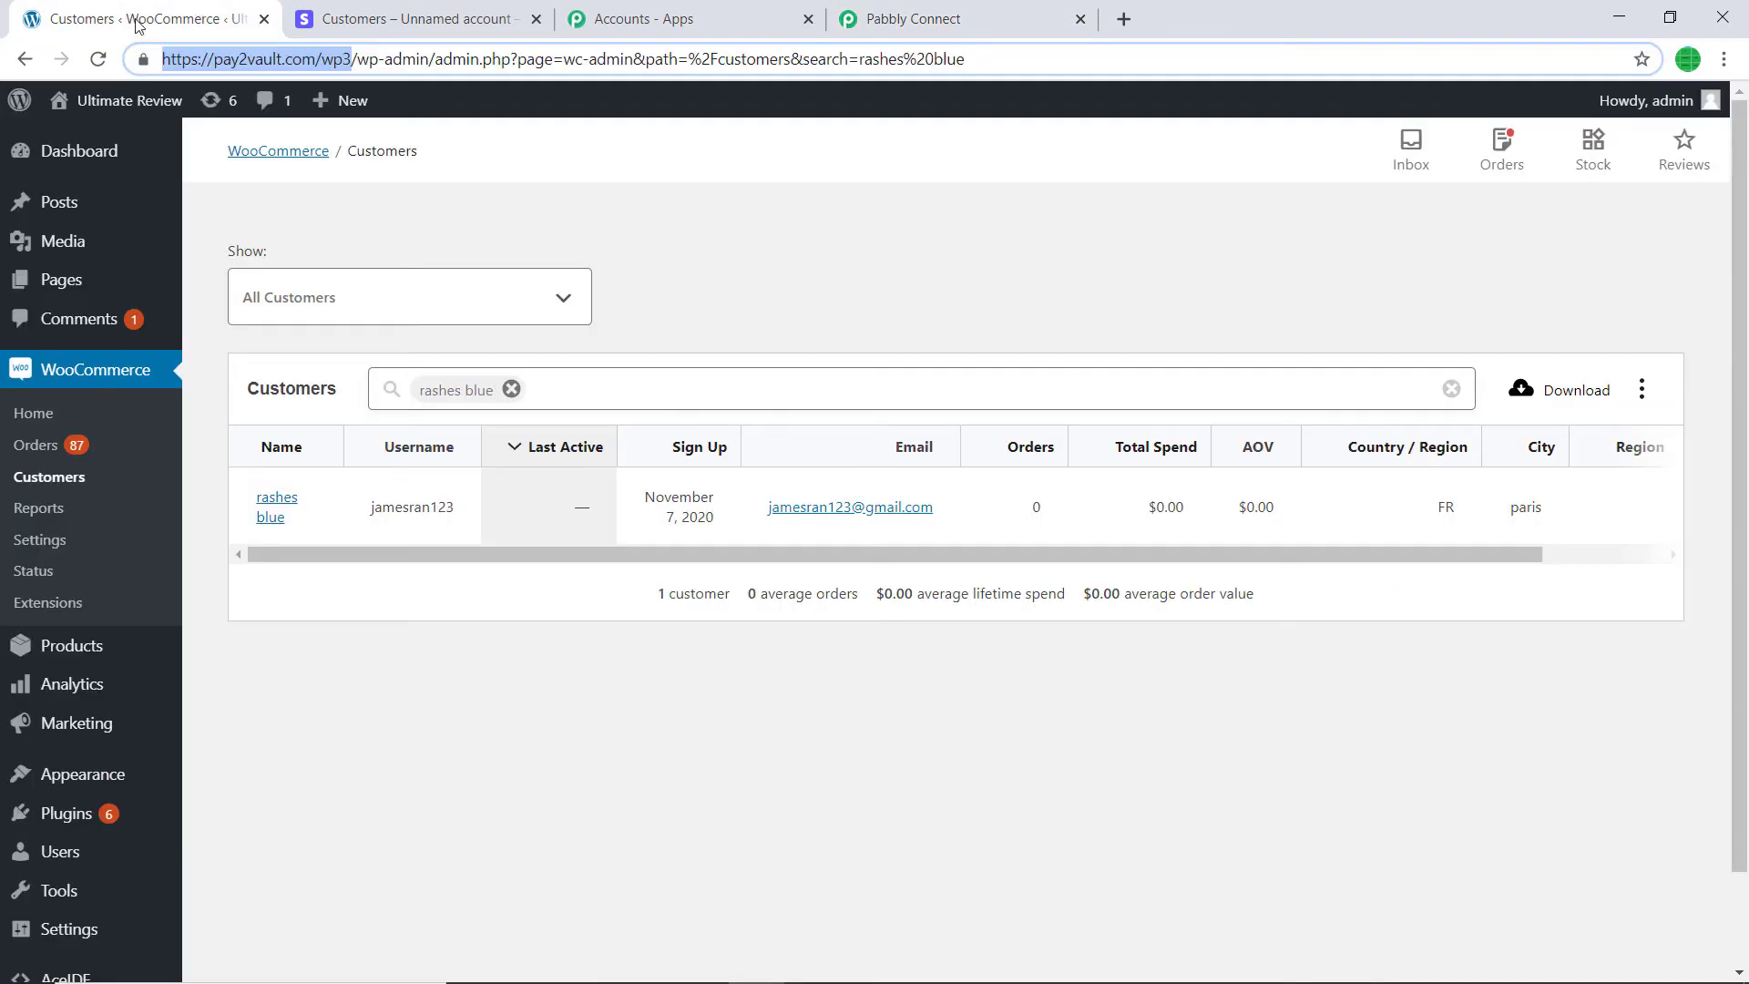
- Navigate to WooCommerce Settings > Advanced > REST API
click(72, 373)
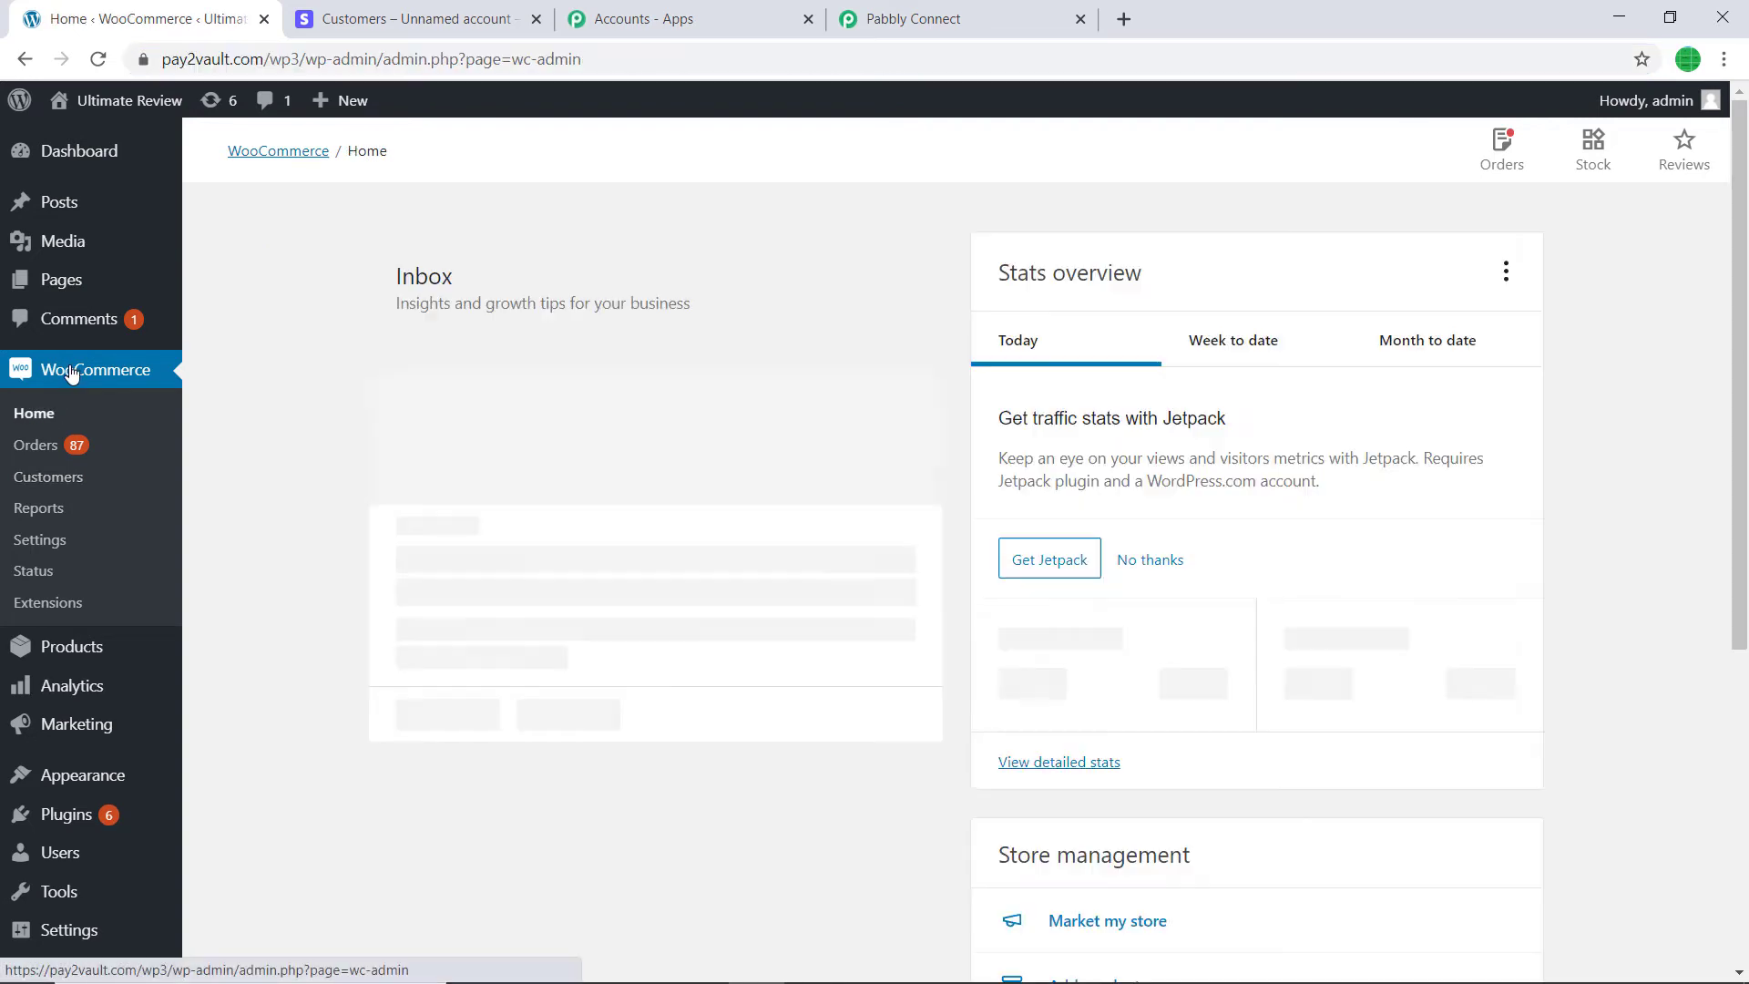
right_click(71, 364)
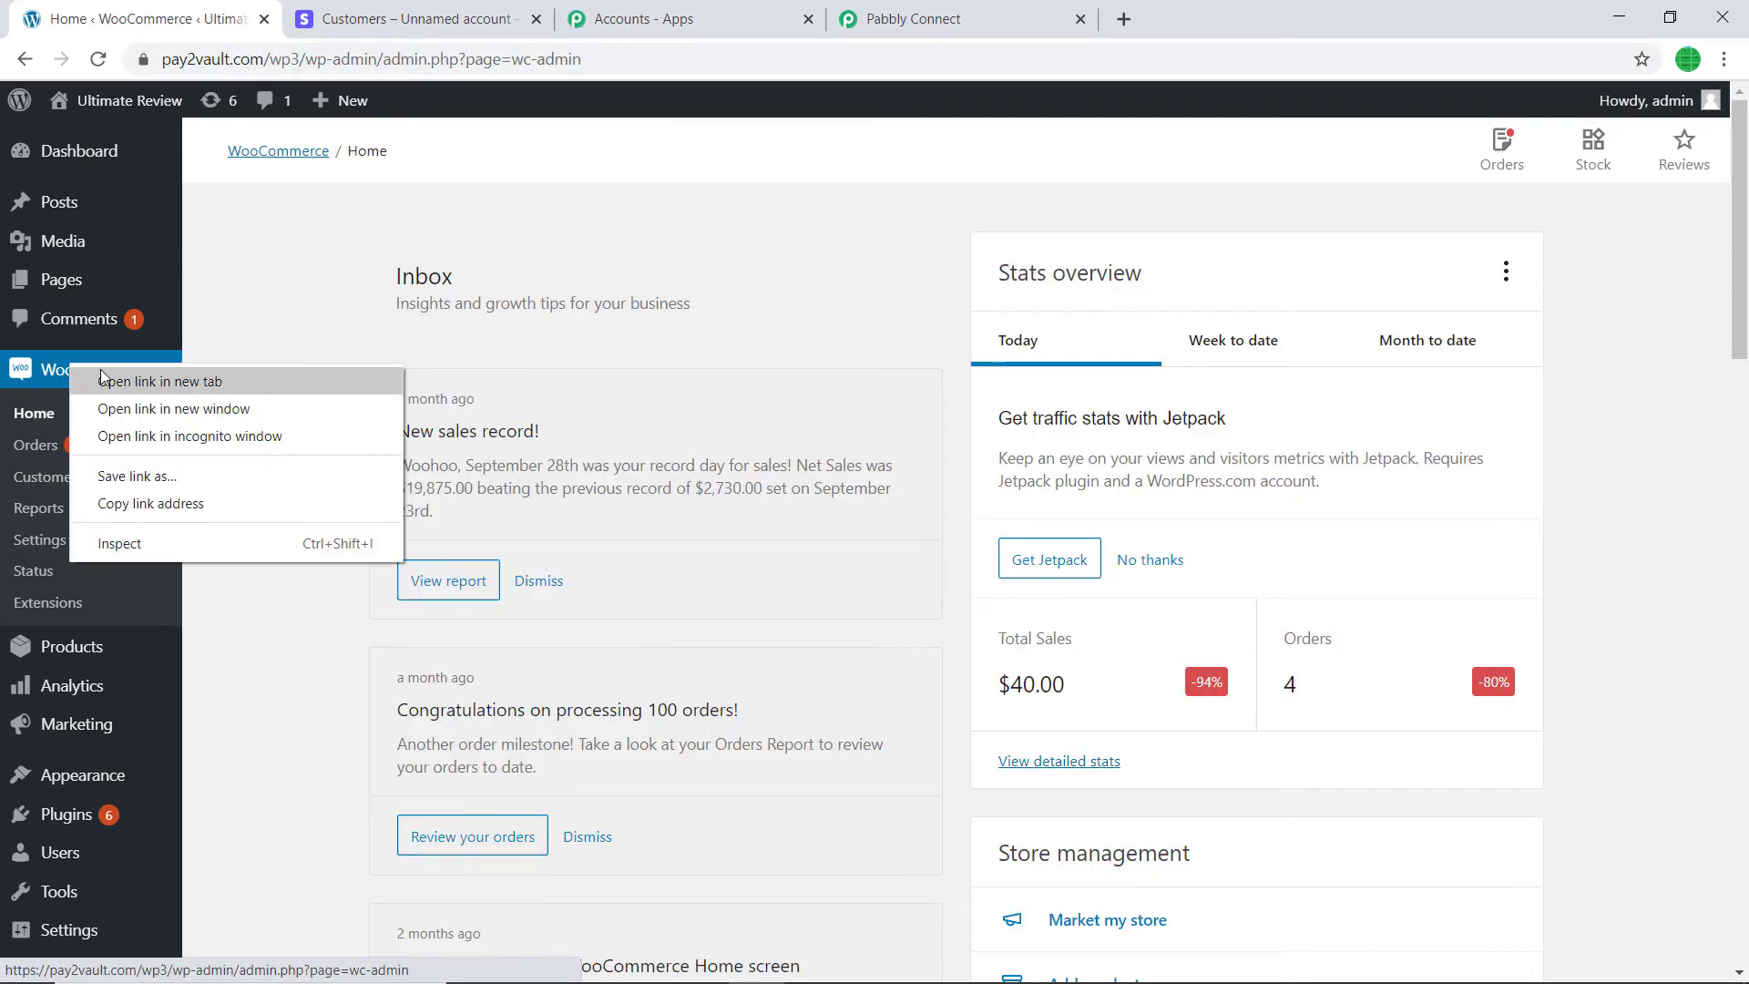
click(228, 346)
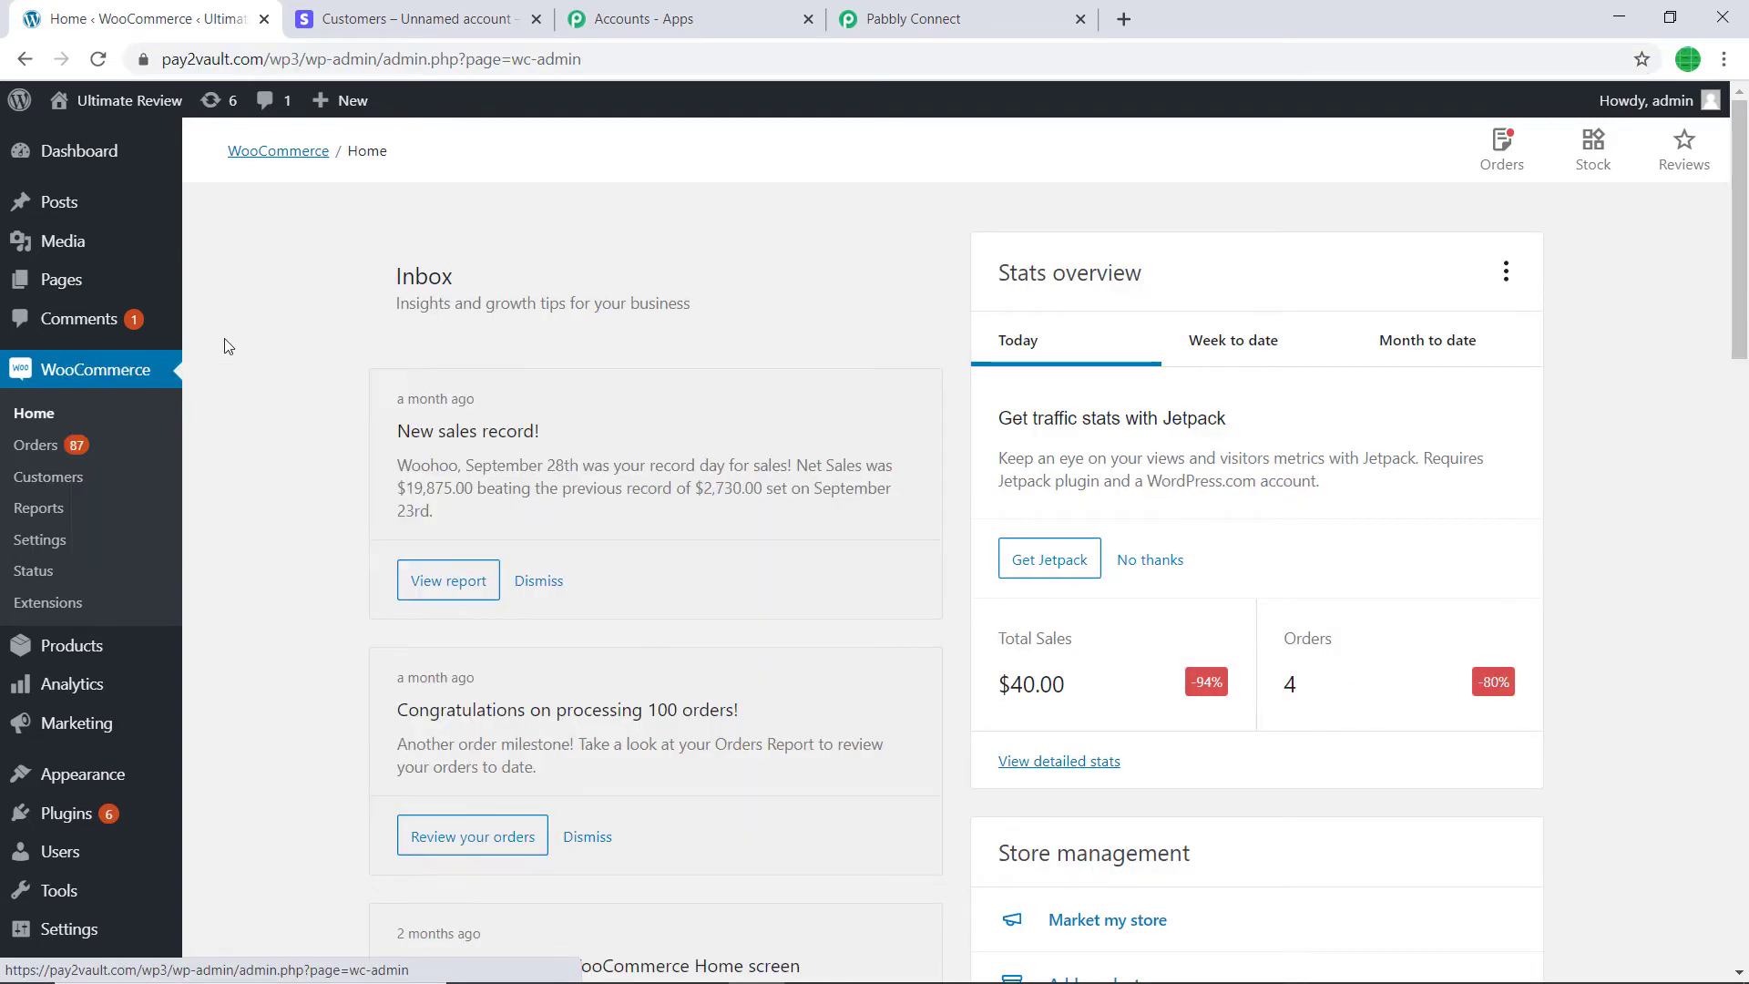
click(35, 543)
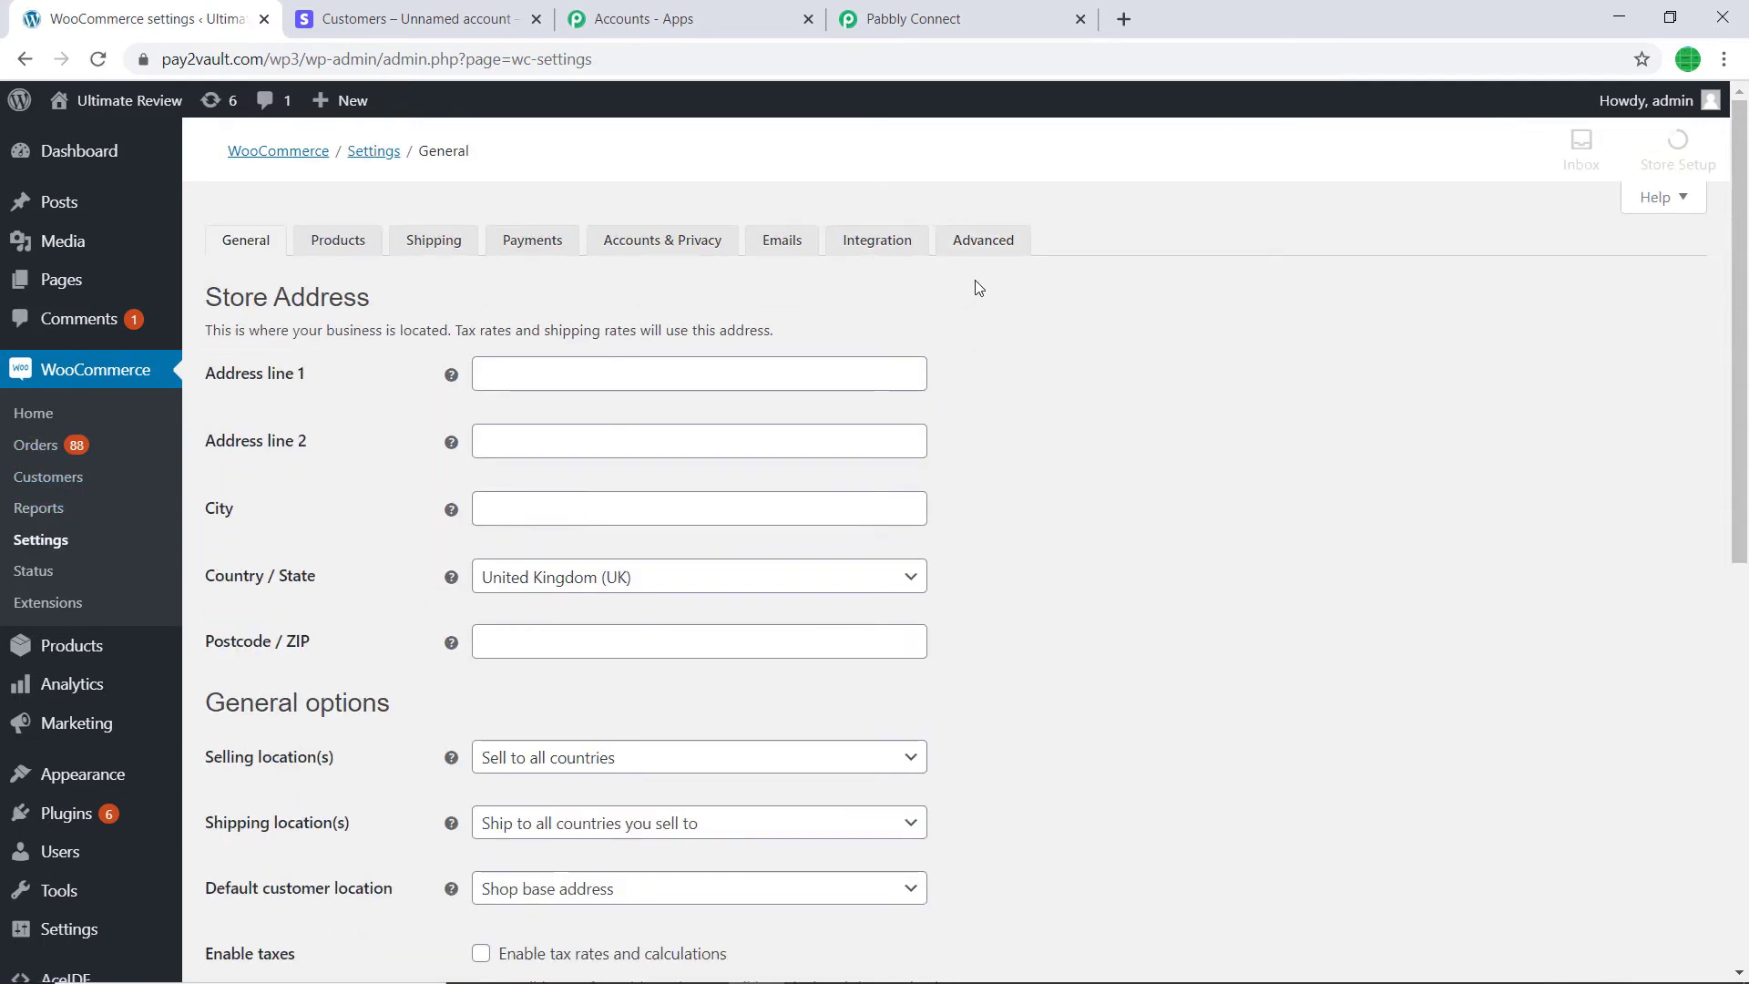
click(981, 248)
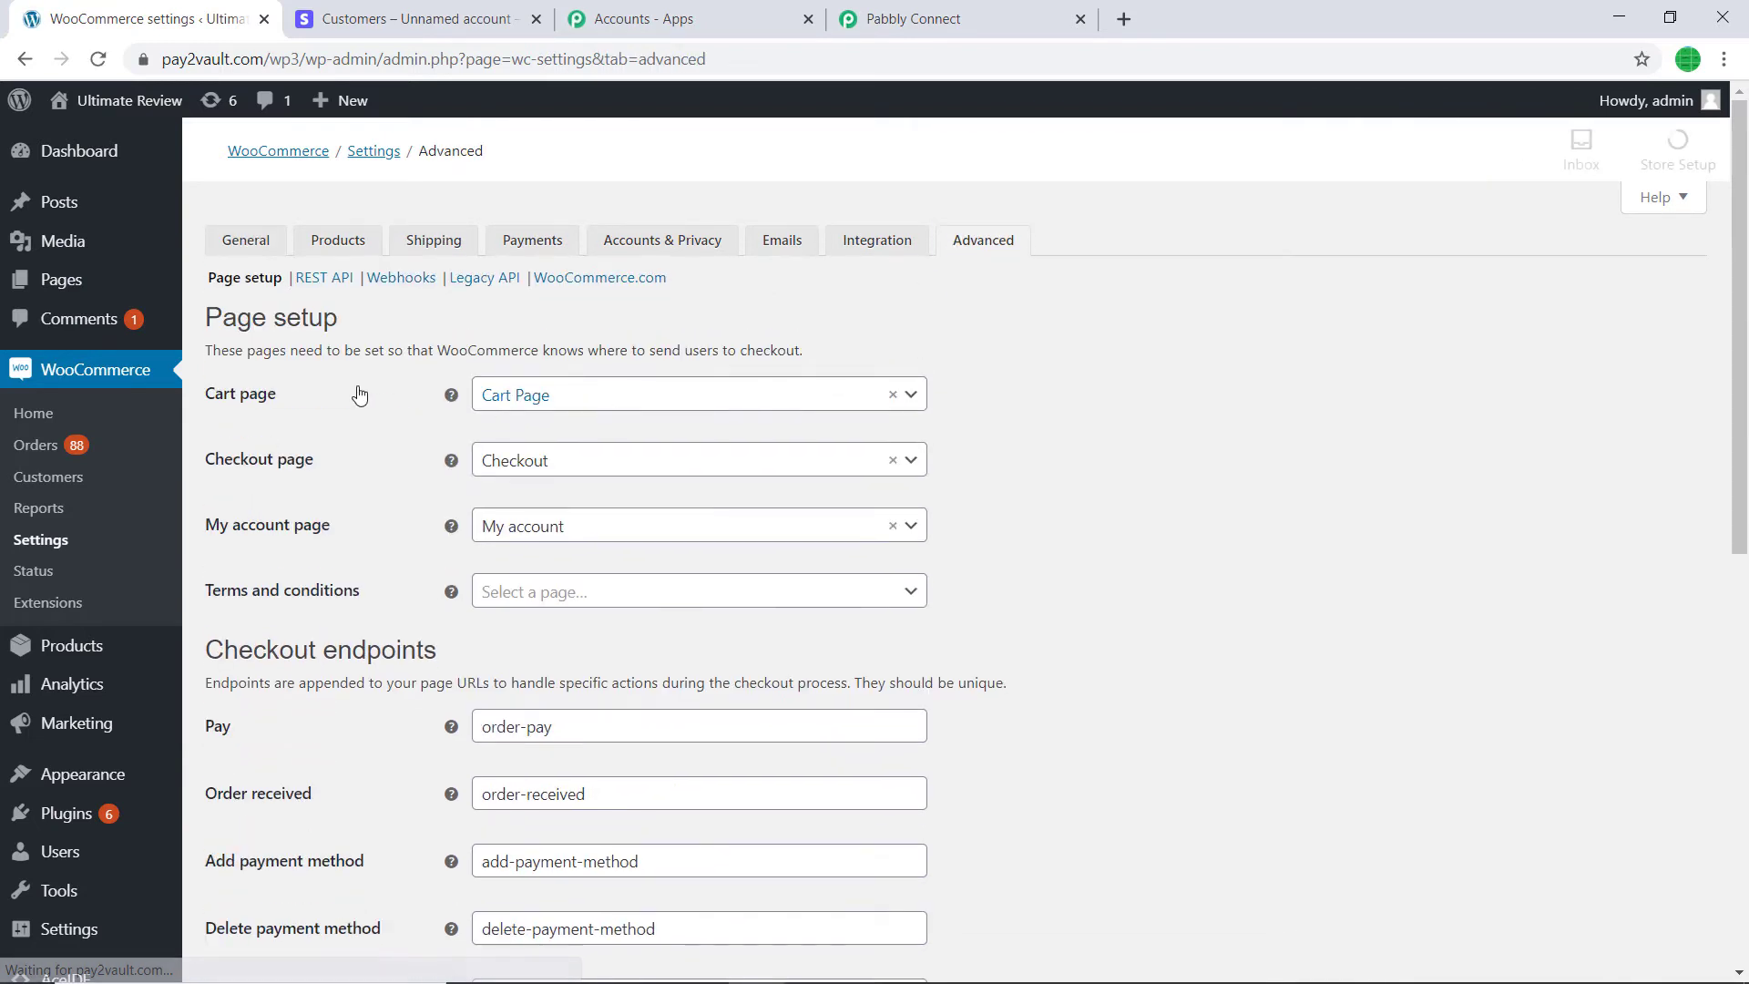
click(319, 285)
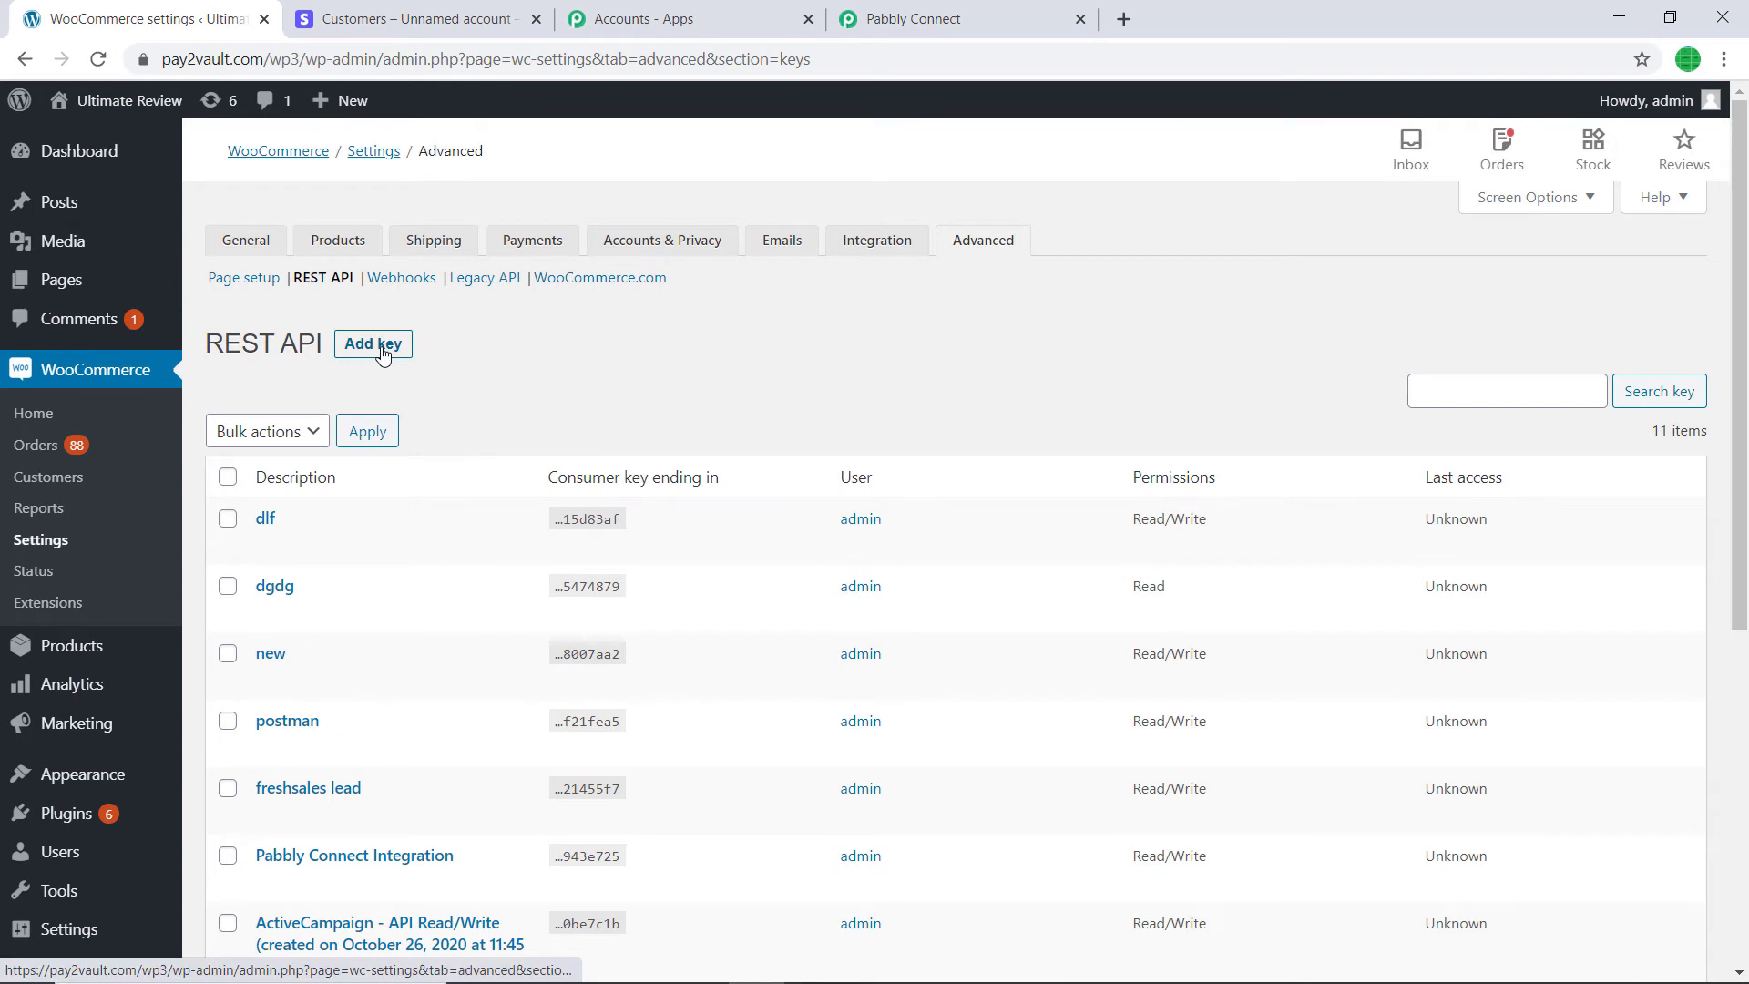
- Add a Read/Write API key described as FLINTG, generate it, and copy its consumer key
click(383, 353)
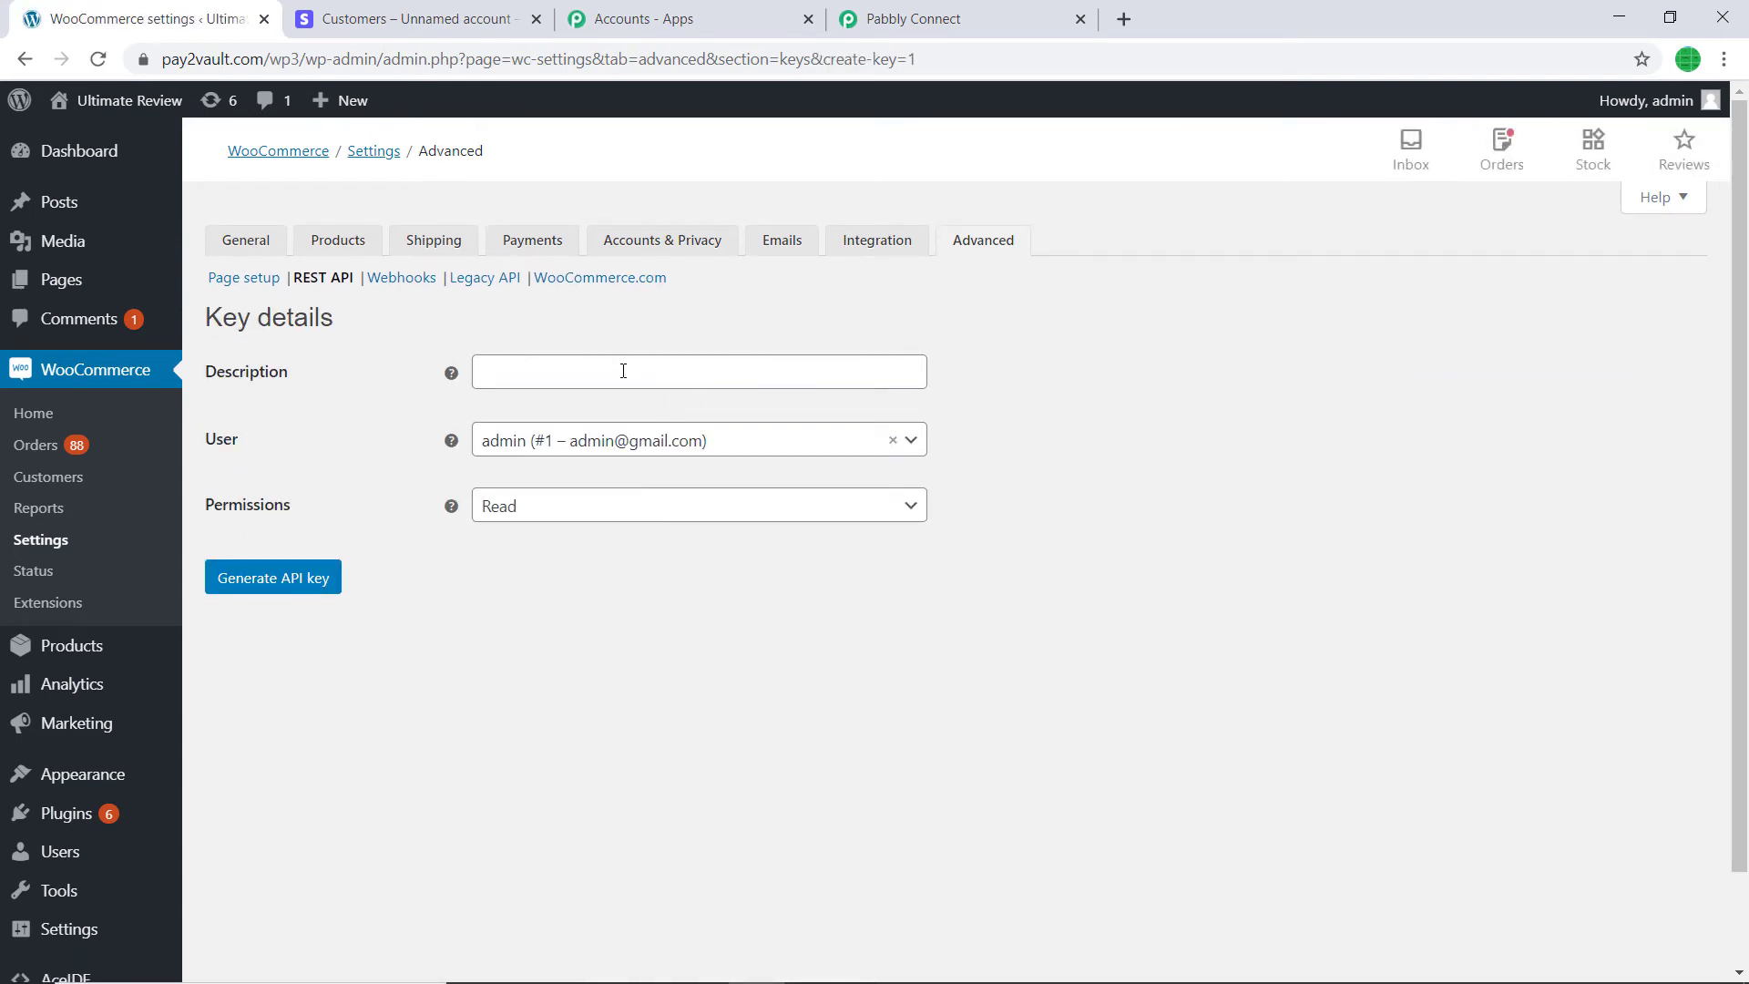
click(624, 371)
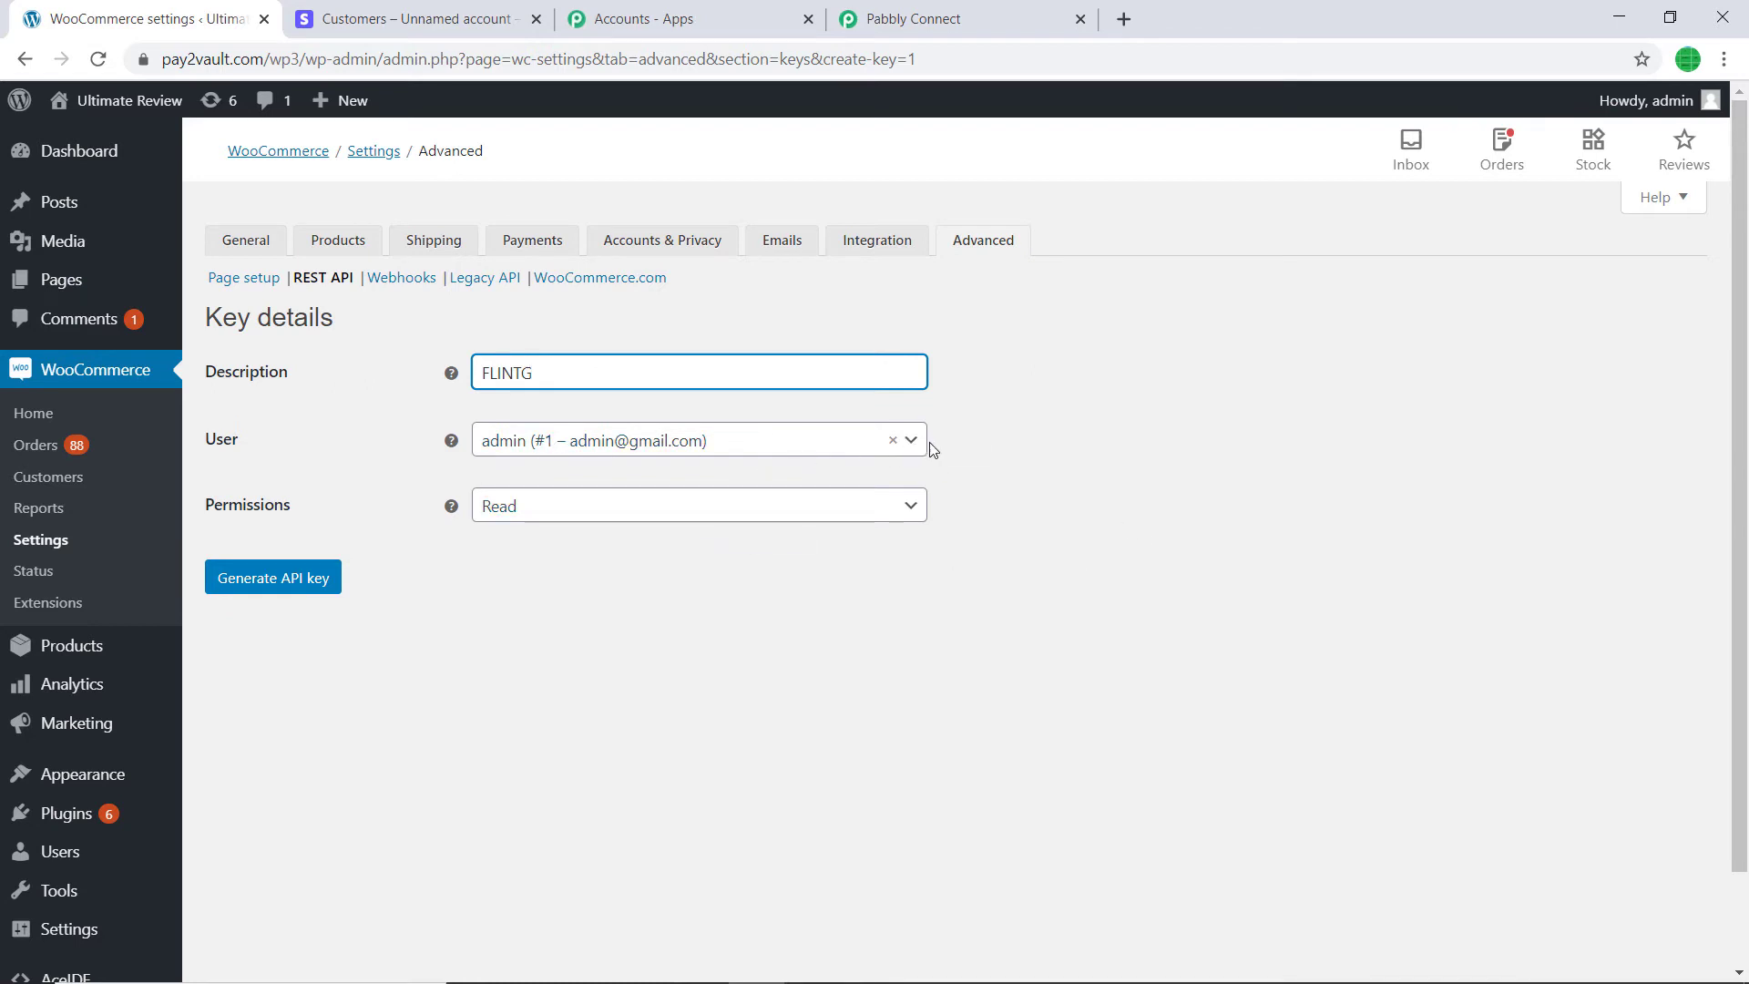
click(699, 514)
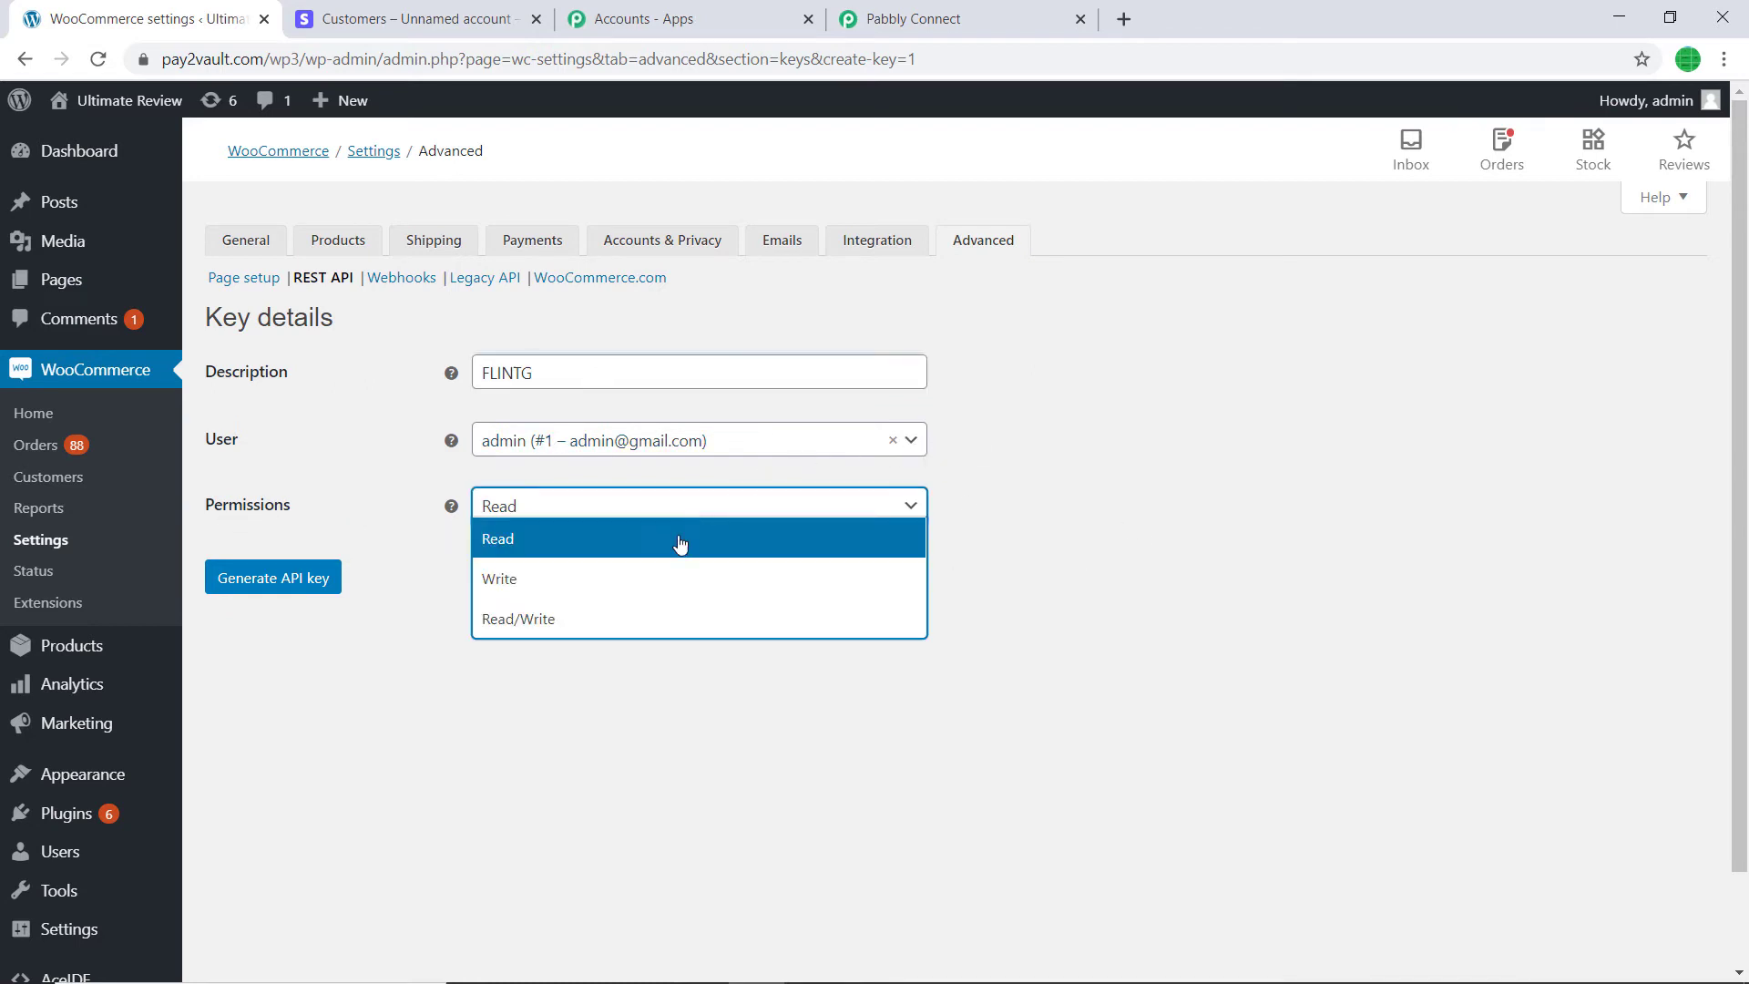
click(622, 619)
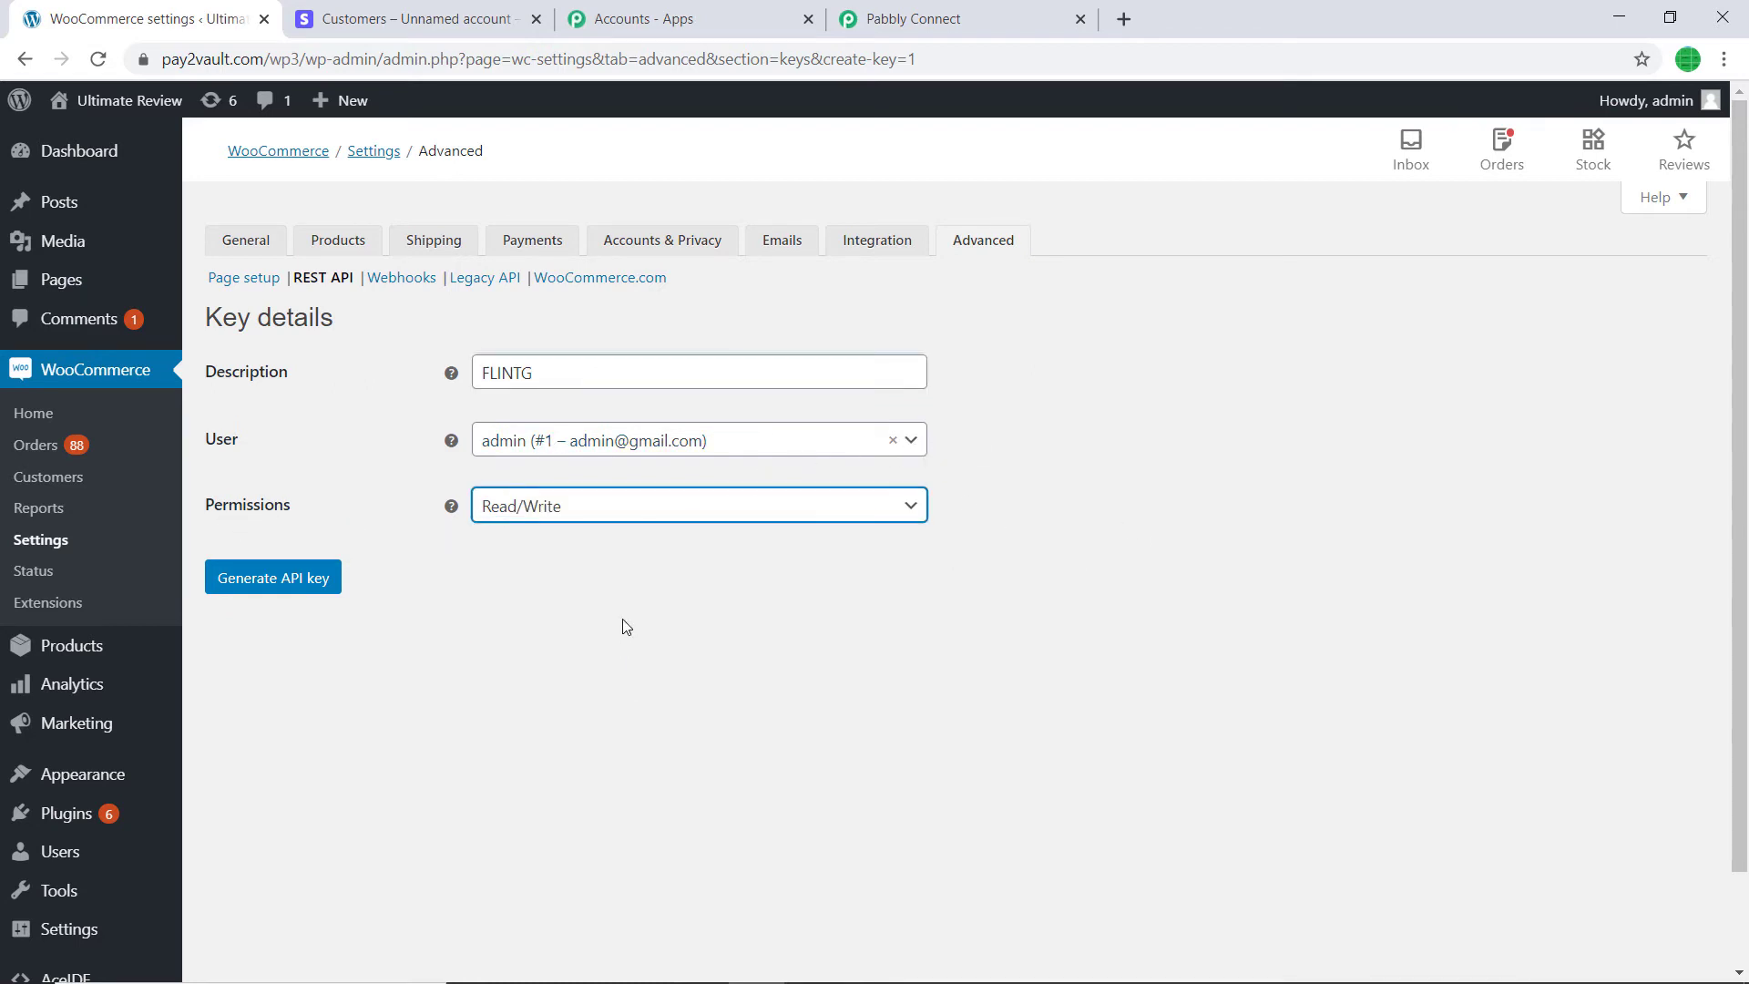
click(311, 577)
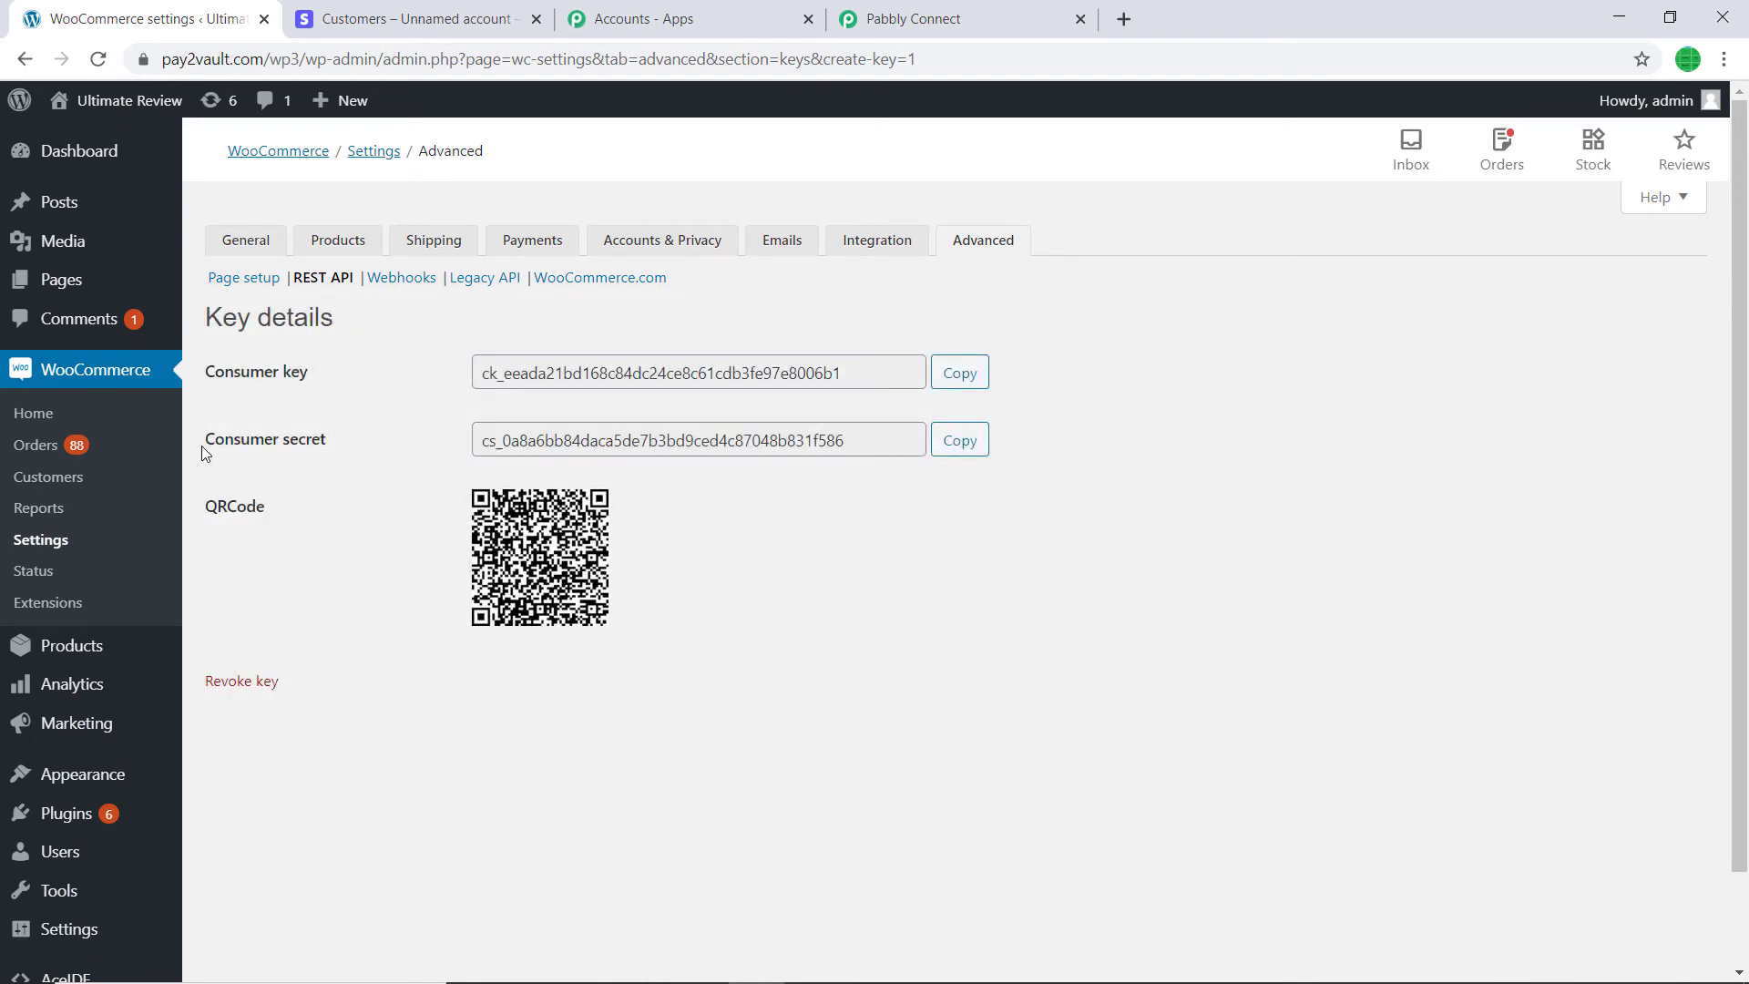
click(964, 384)
- Paste the copied consumer key into Pabbly Connect's Consumer Key field
click(1048, 20)
click(775, 558)
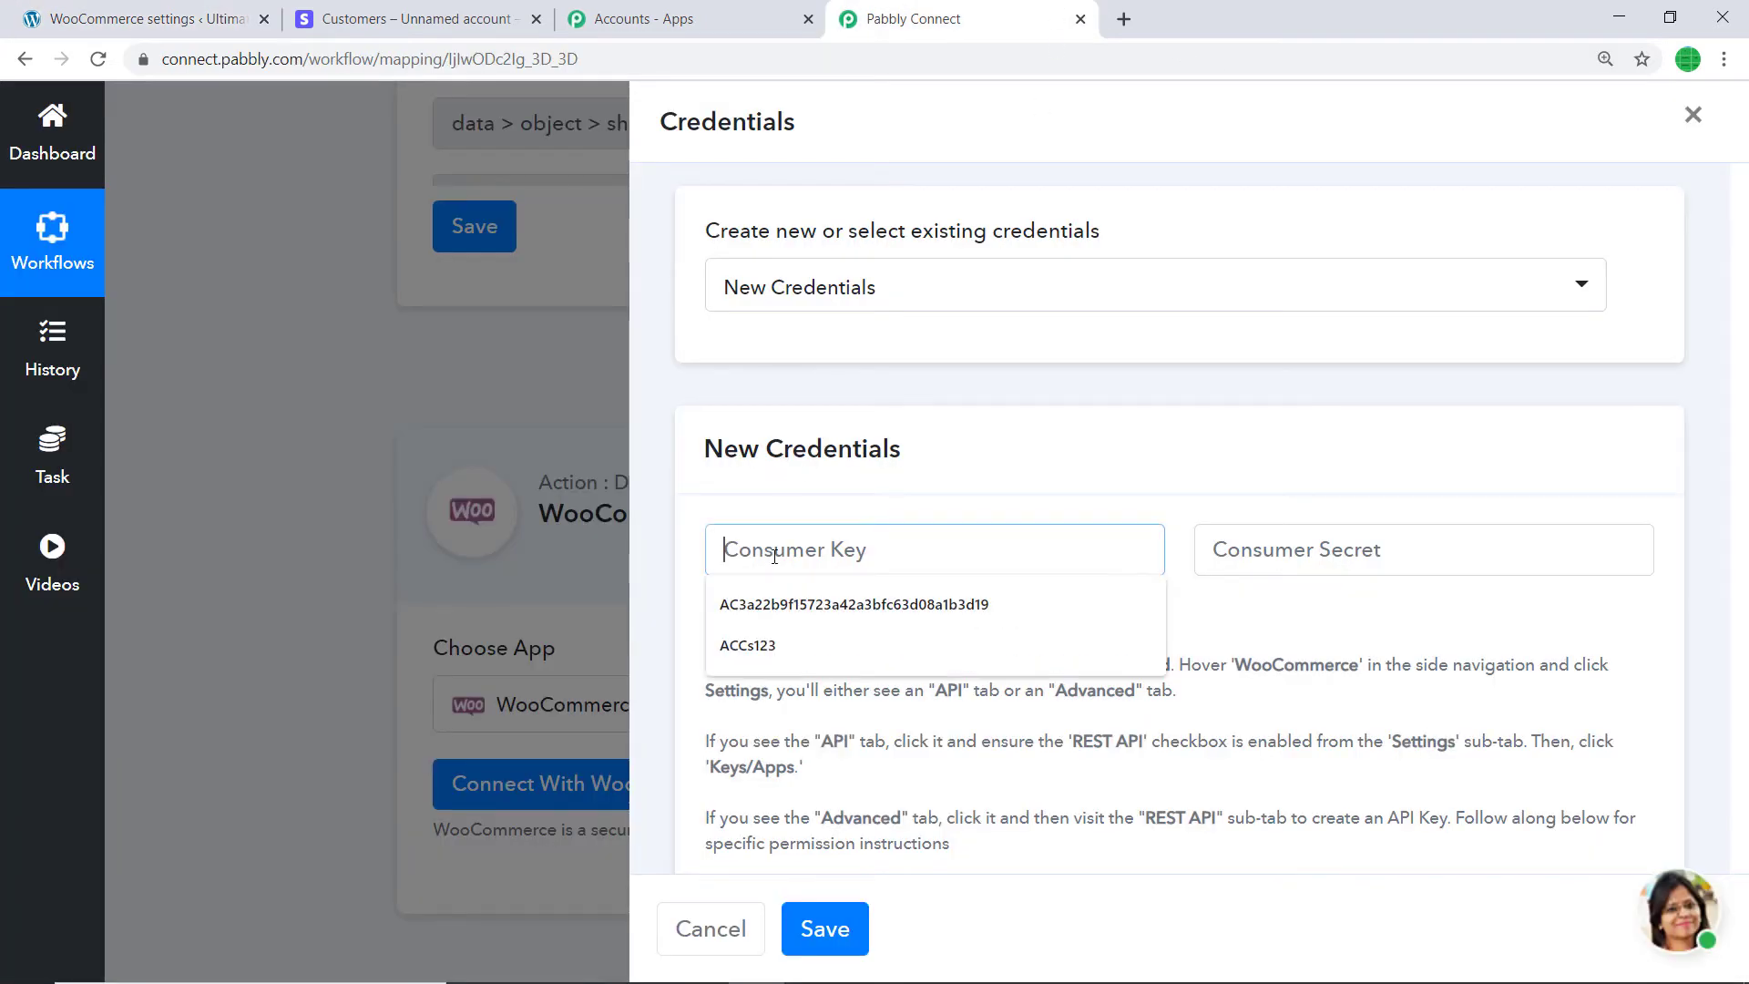
right_click(774, 558)
click(832, 730)
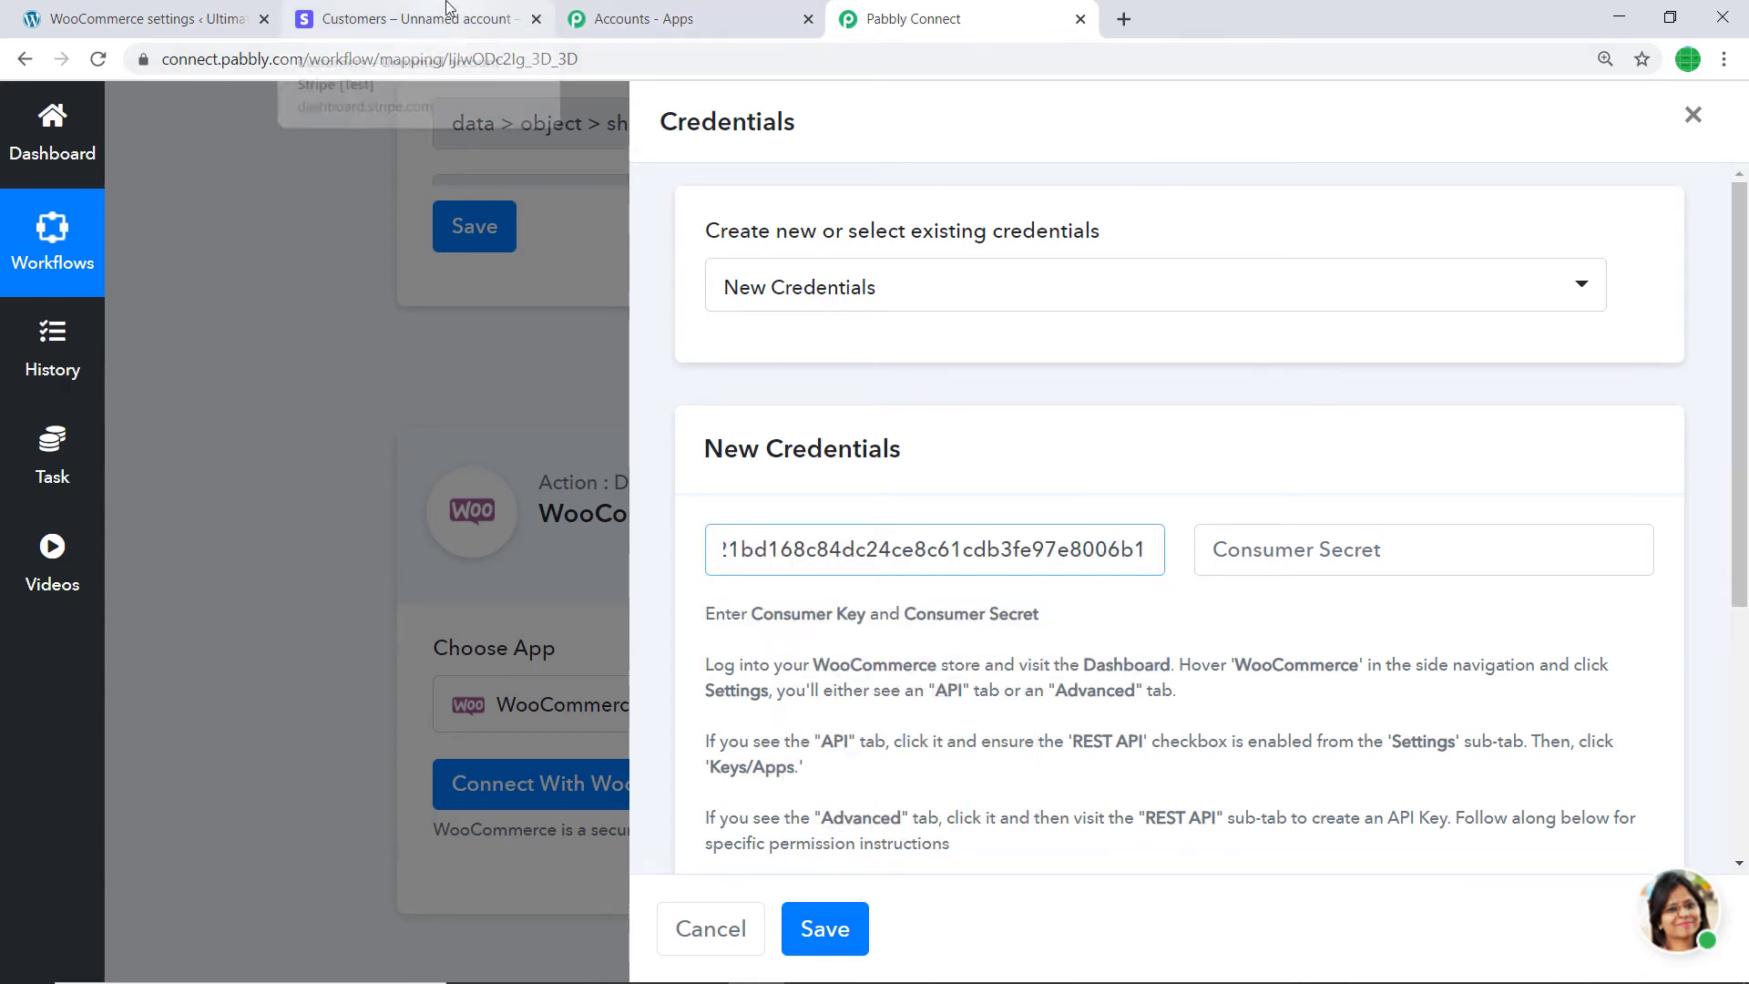
- Copy the consumer secret from WooCommerce into Consumer Secret and save the credentials
click(145, 19)
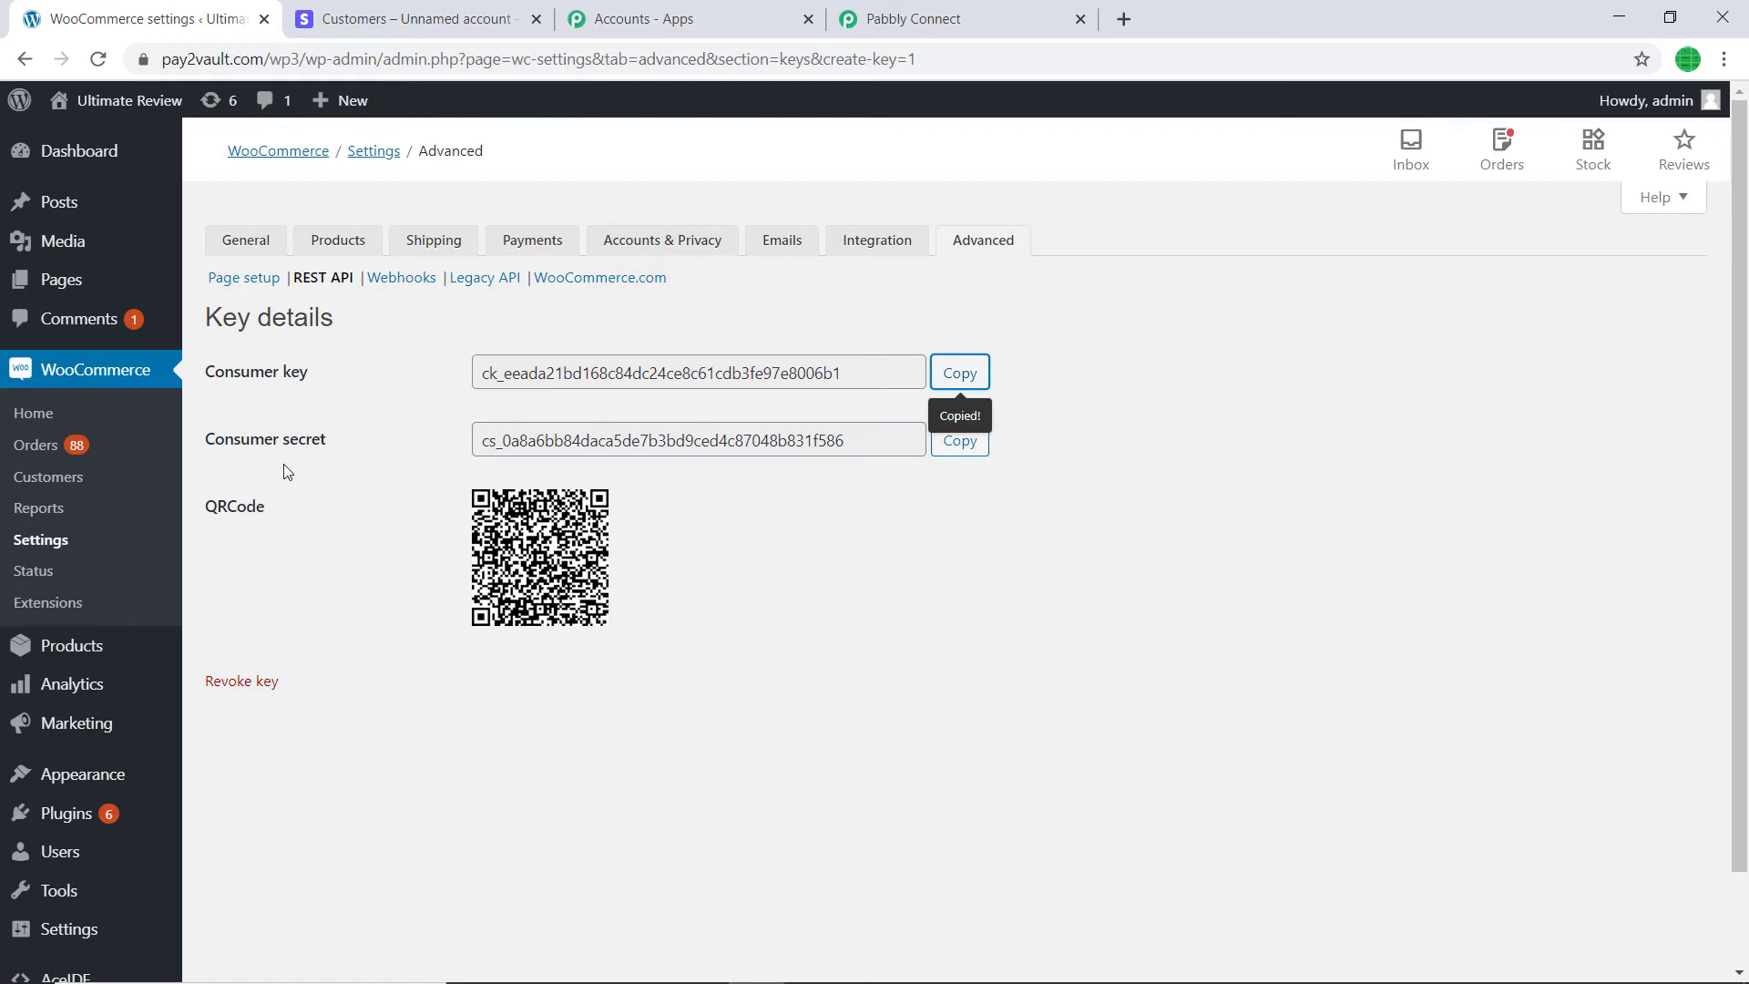
click(962, 447)
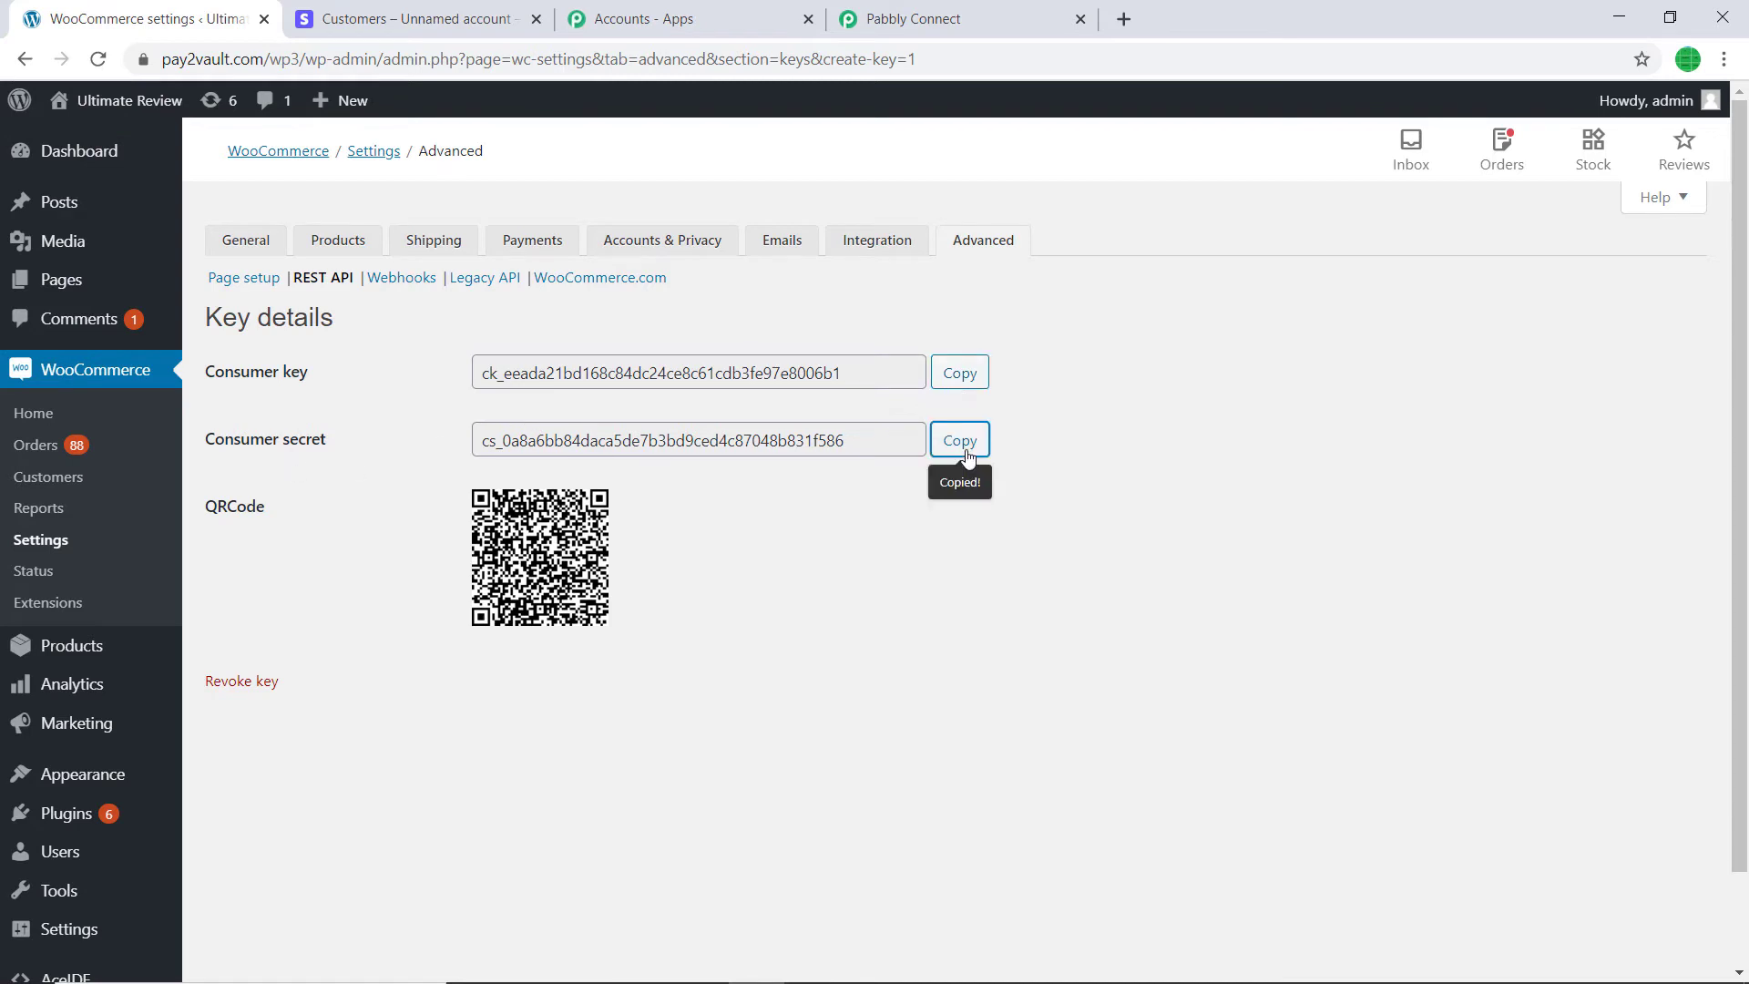
click(921, 19)
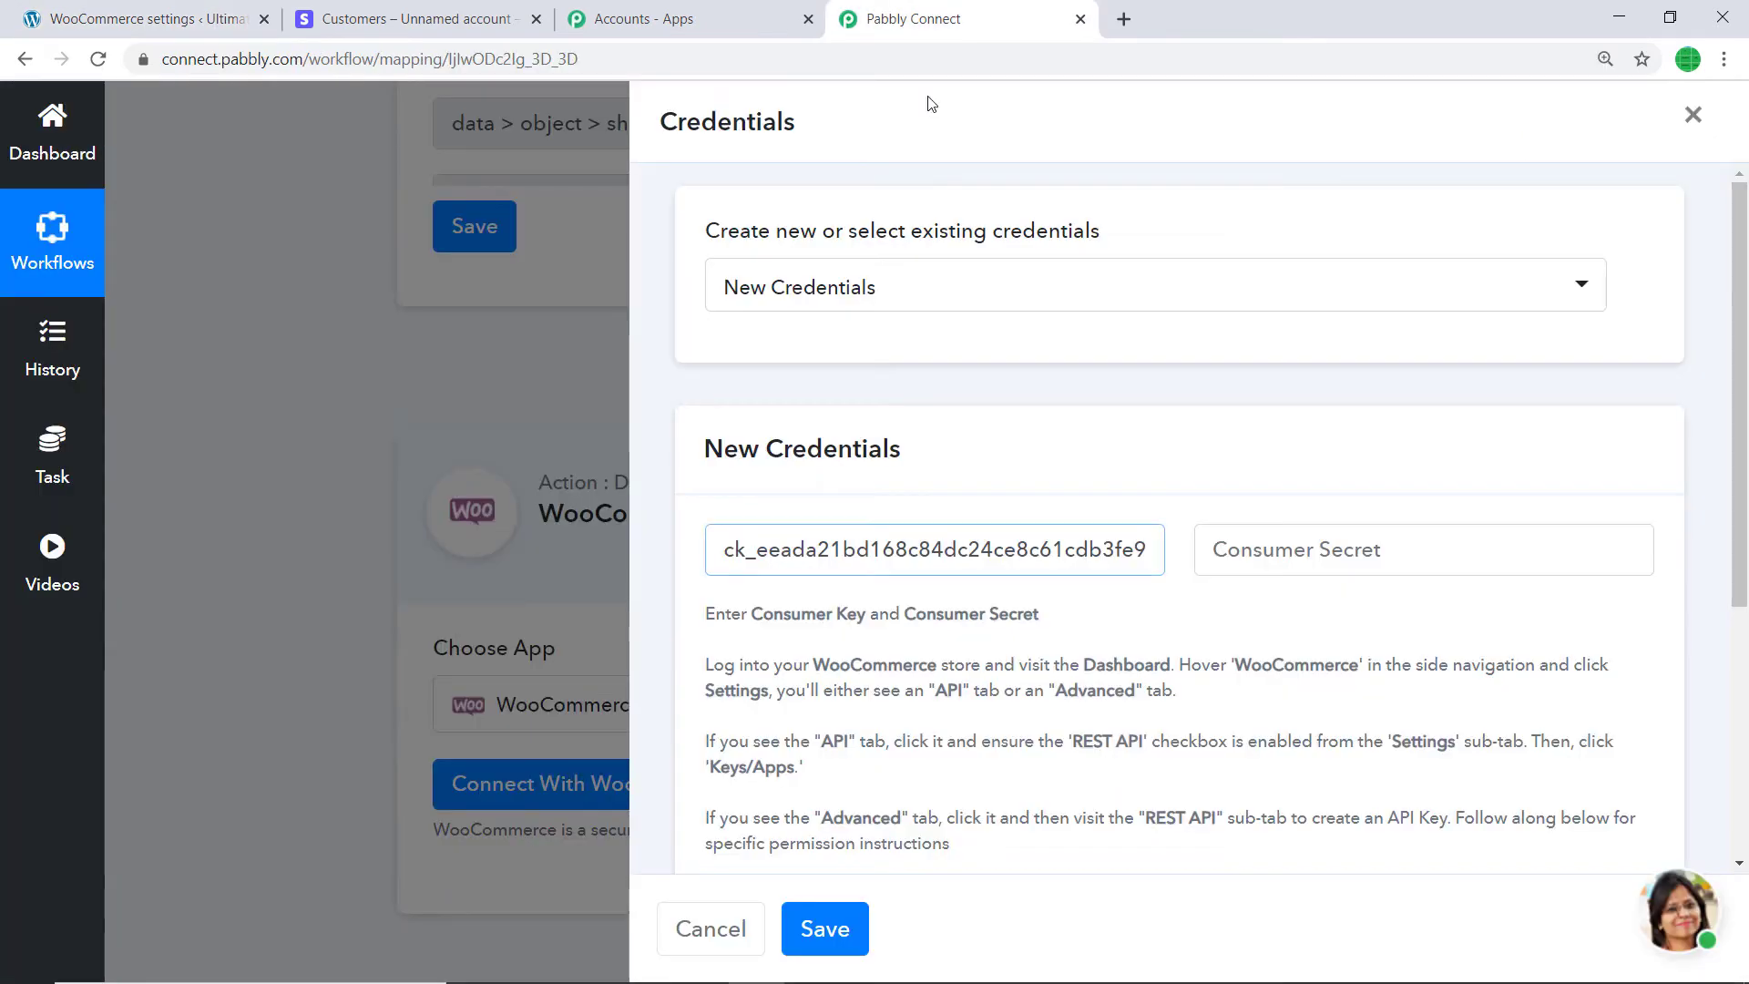
right_click(1218, 549)
click(1309, 785)
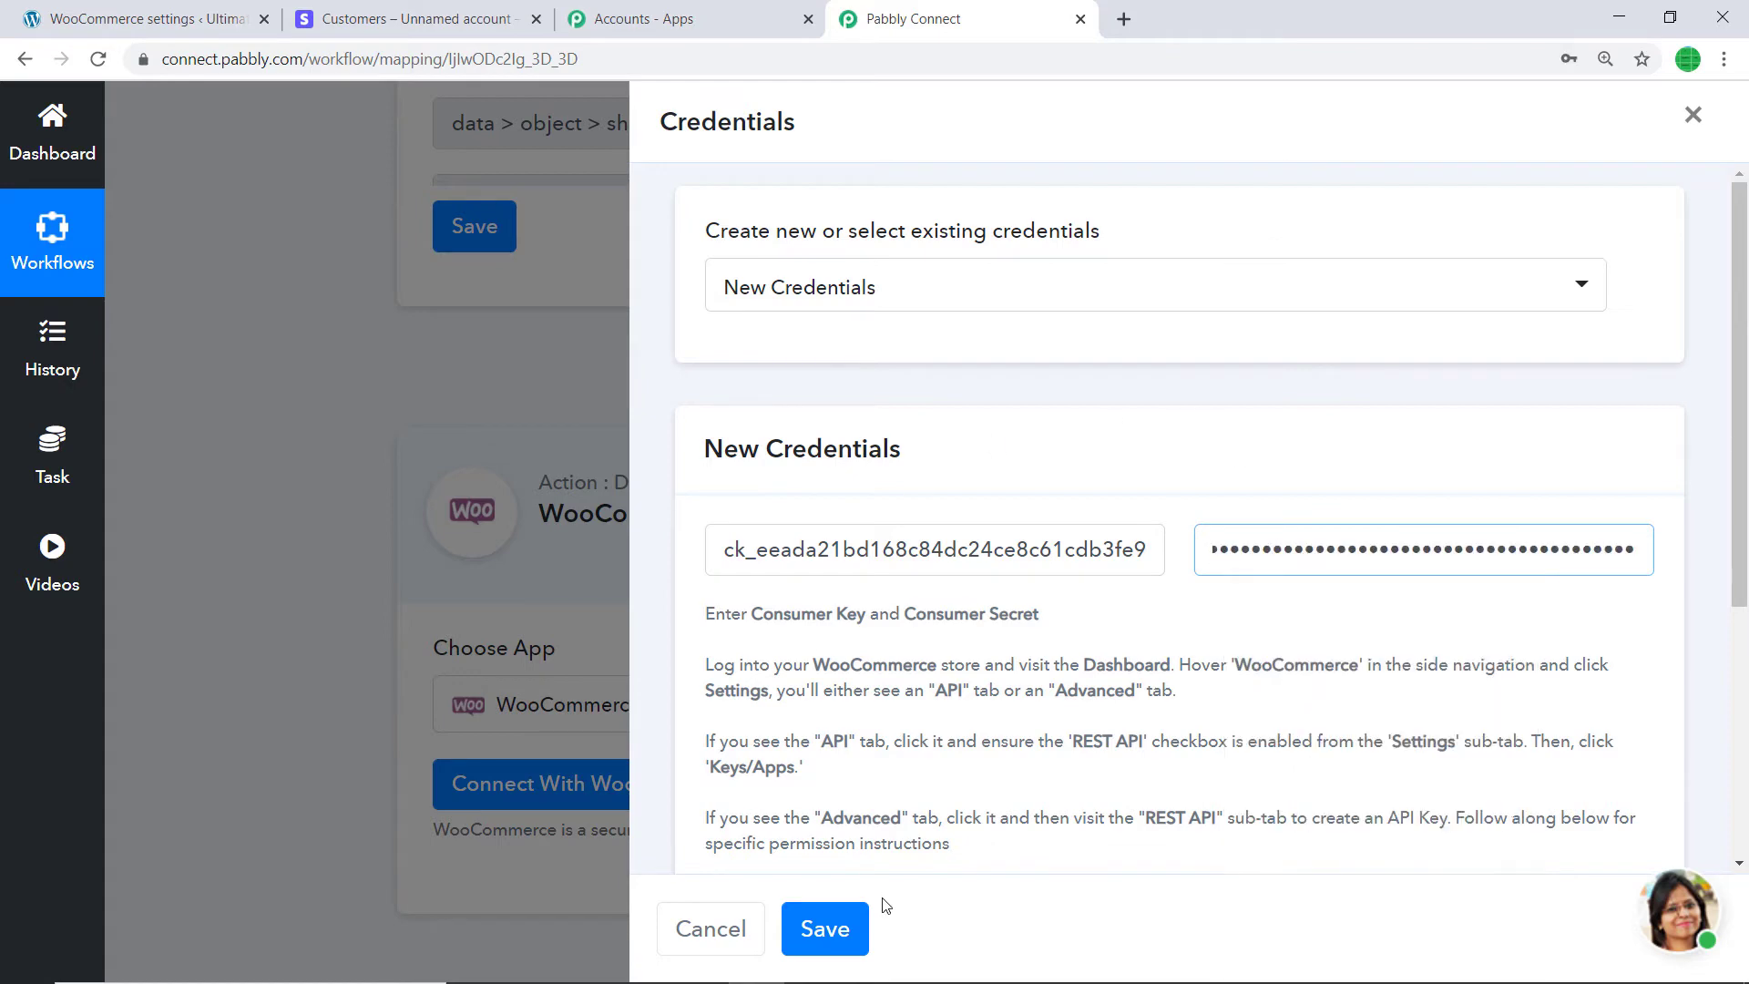
scroll(807, 363, down, 3)
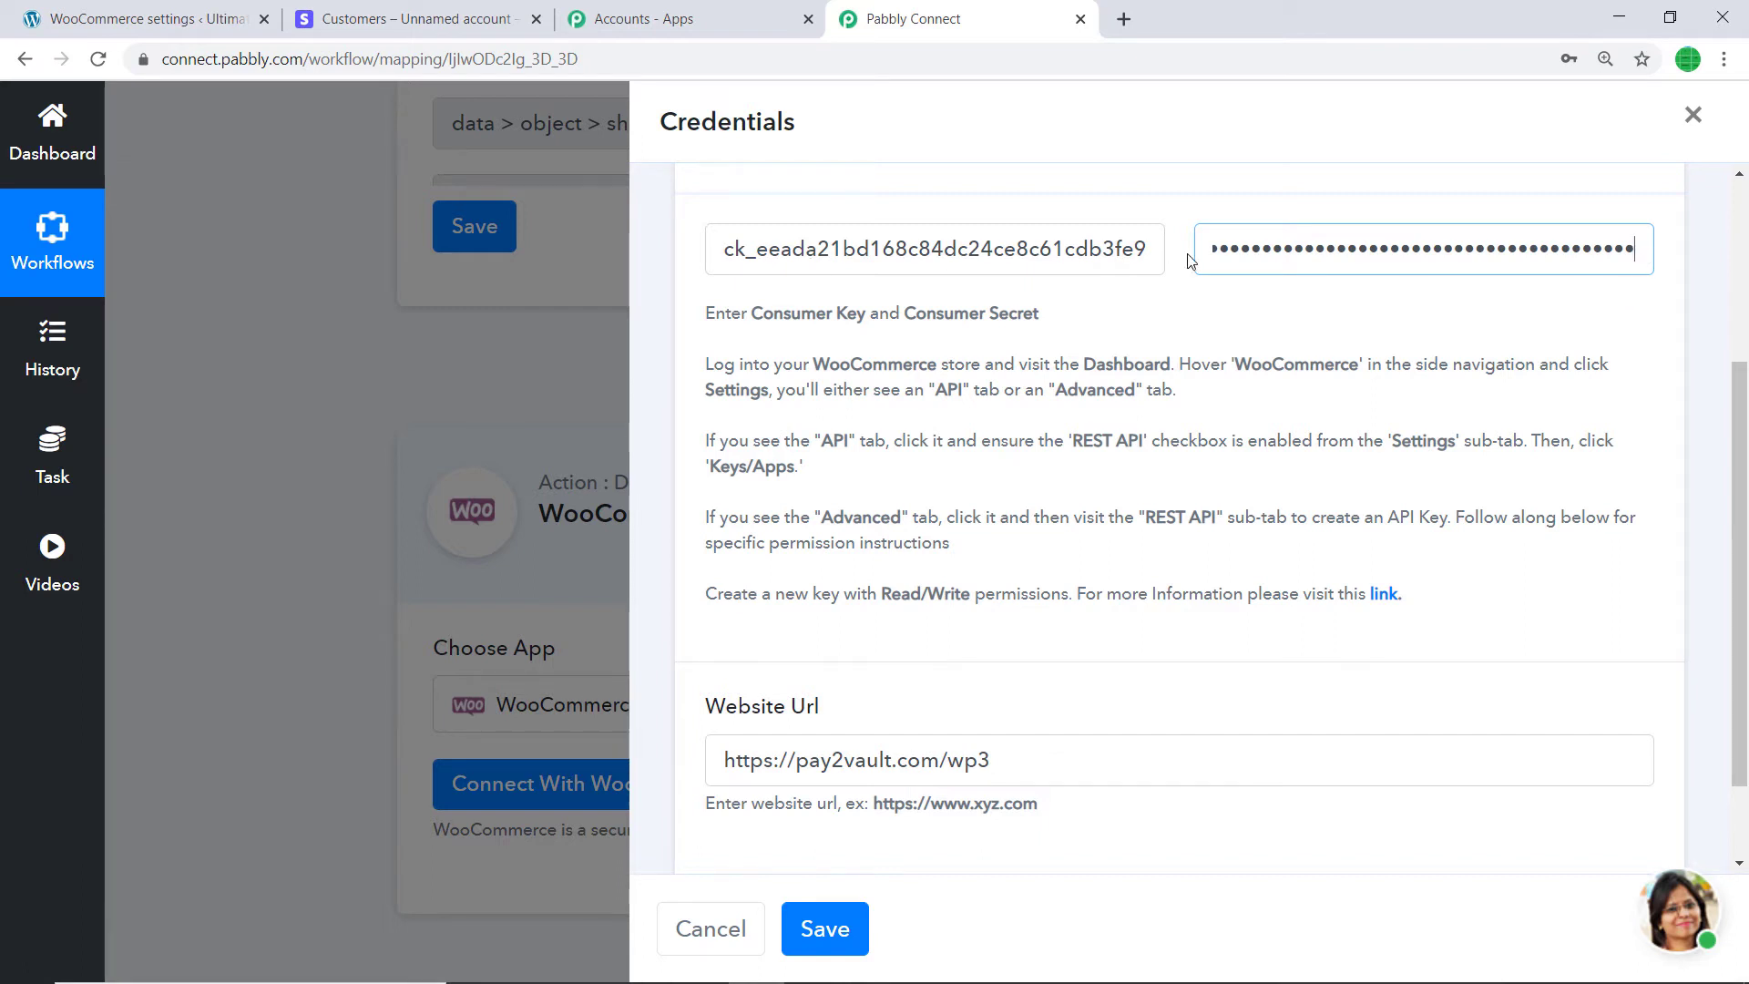
scroll(800, 687, down, 2)
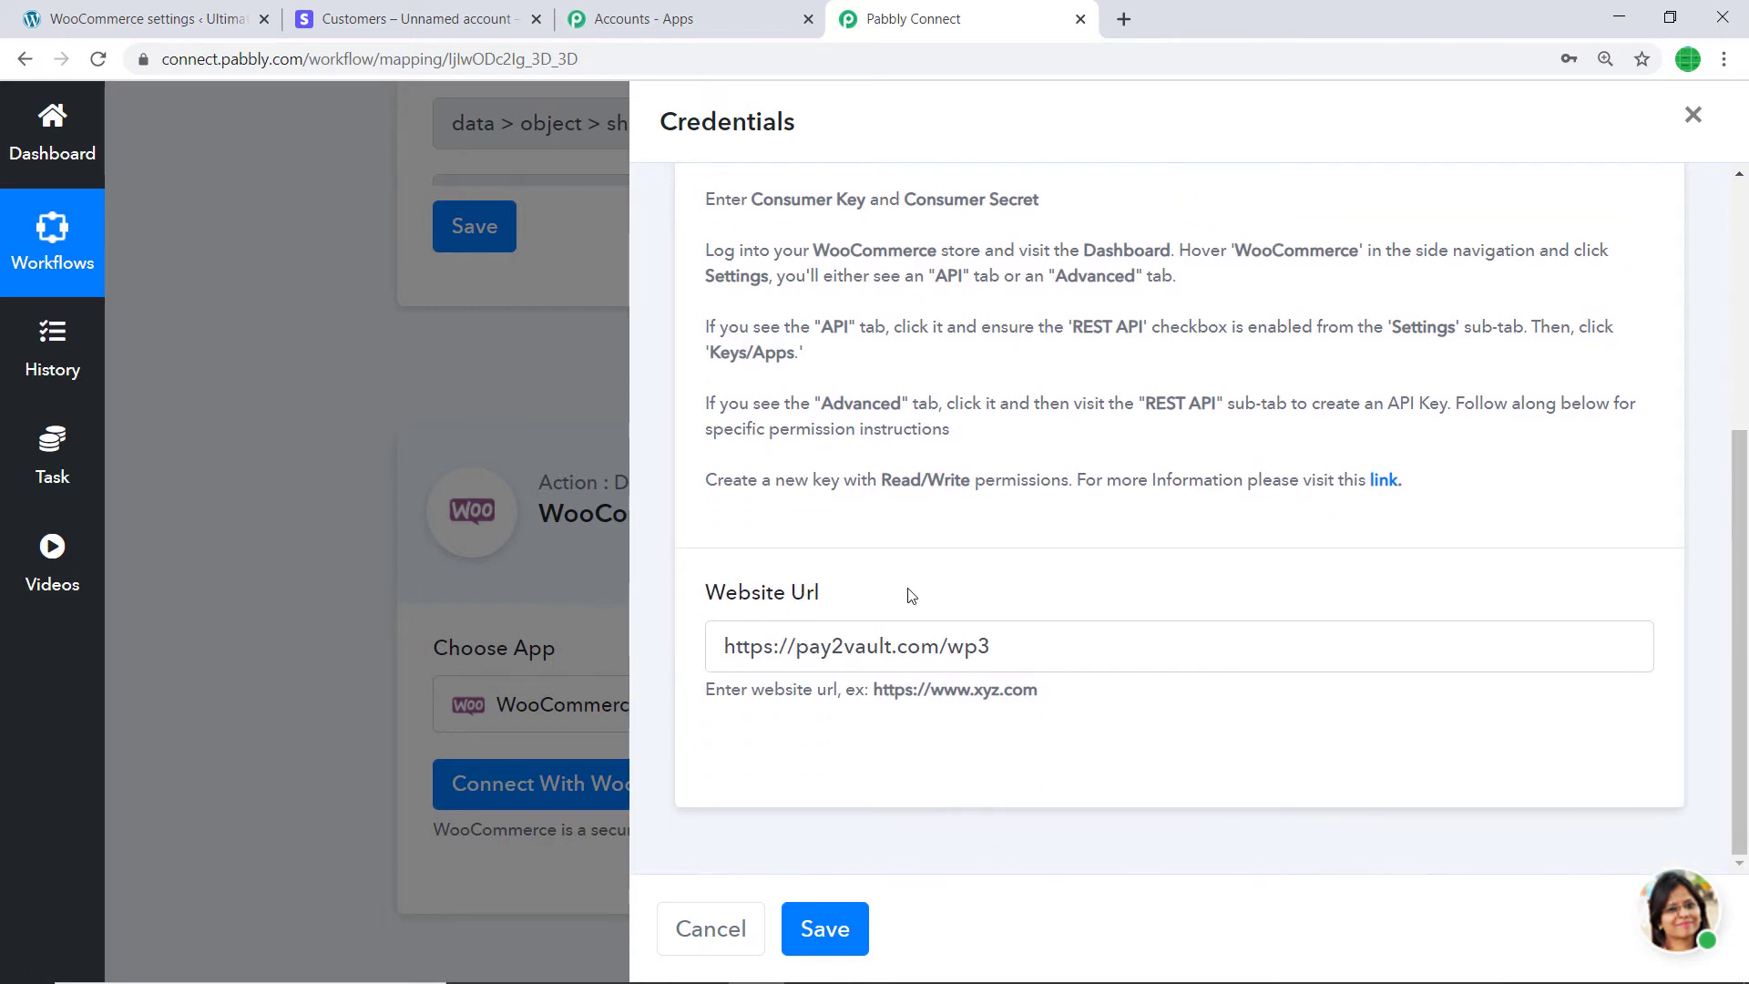
click(855, 931)
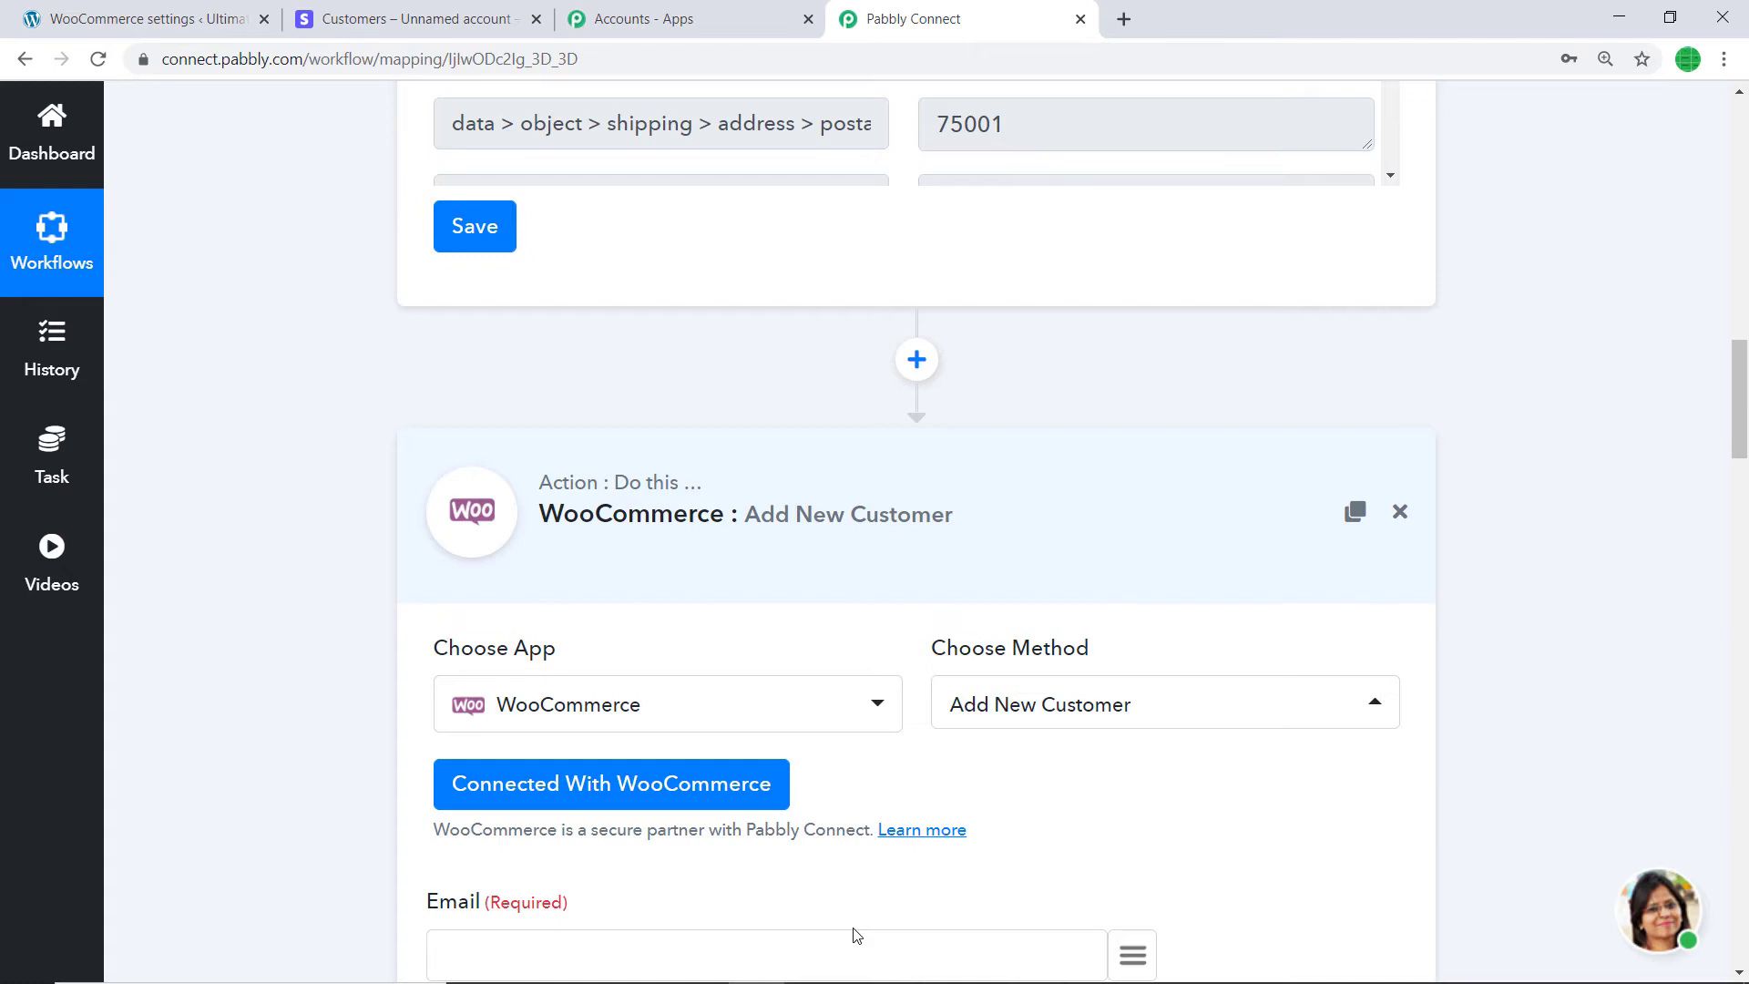
- Scroll through the Add New Customer fields and browse the Stripe data available for Email
scroll(856, 933, down, 6)
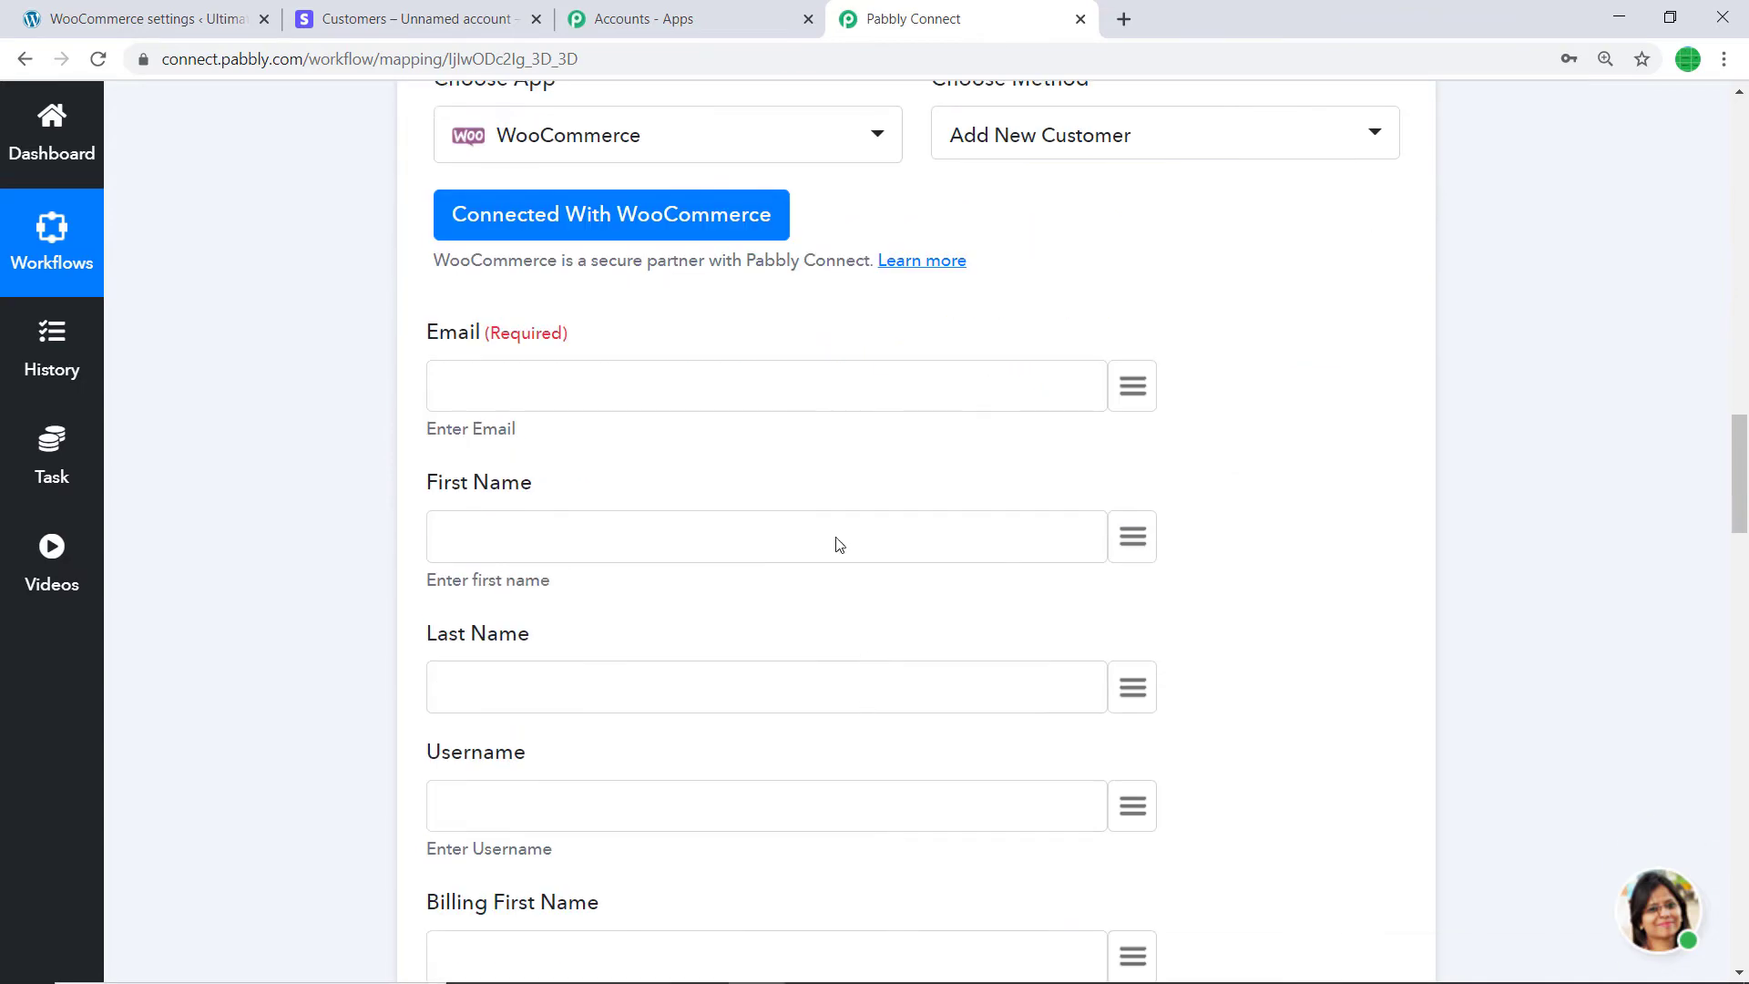
scroll(1296, 780, down, 9)
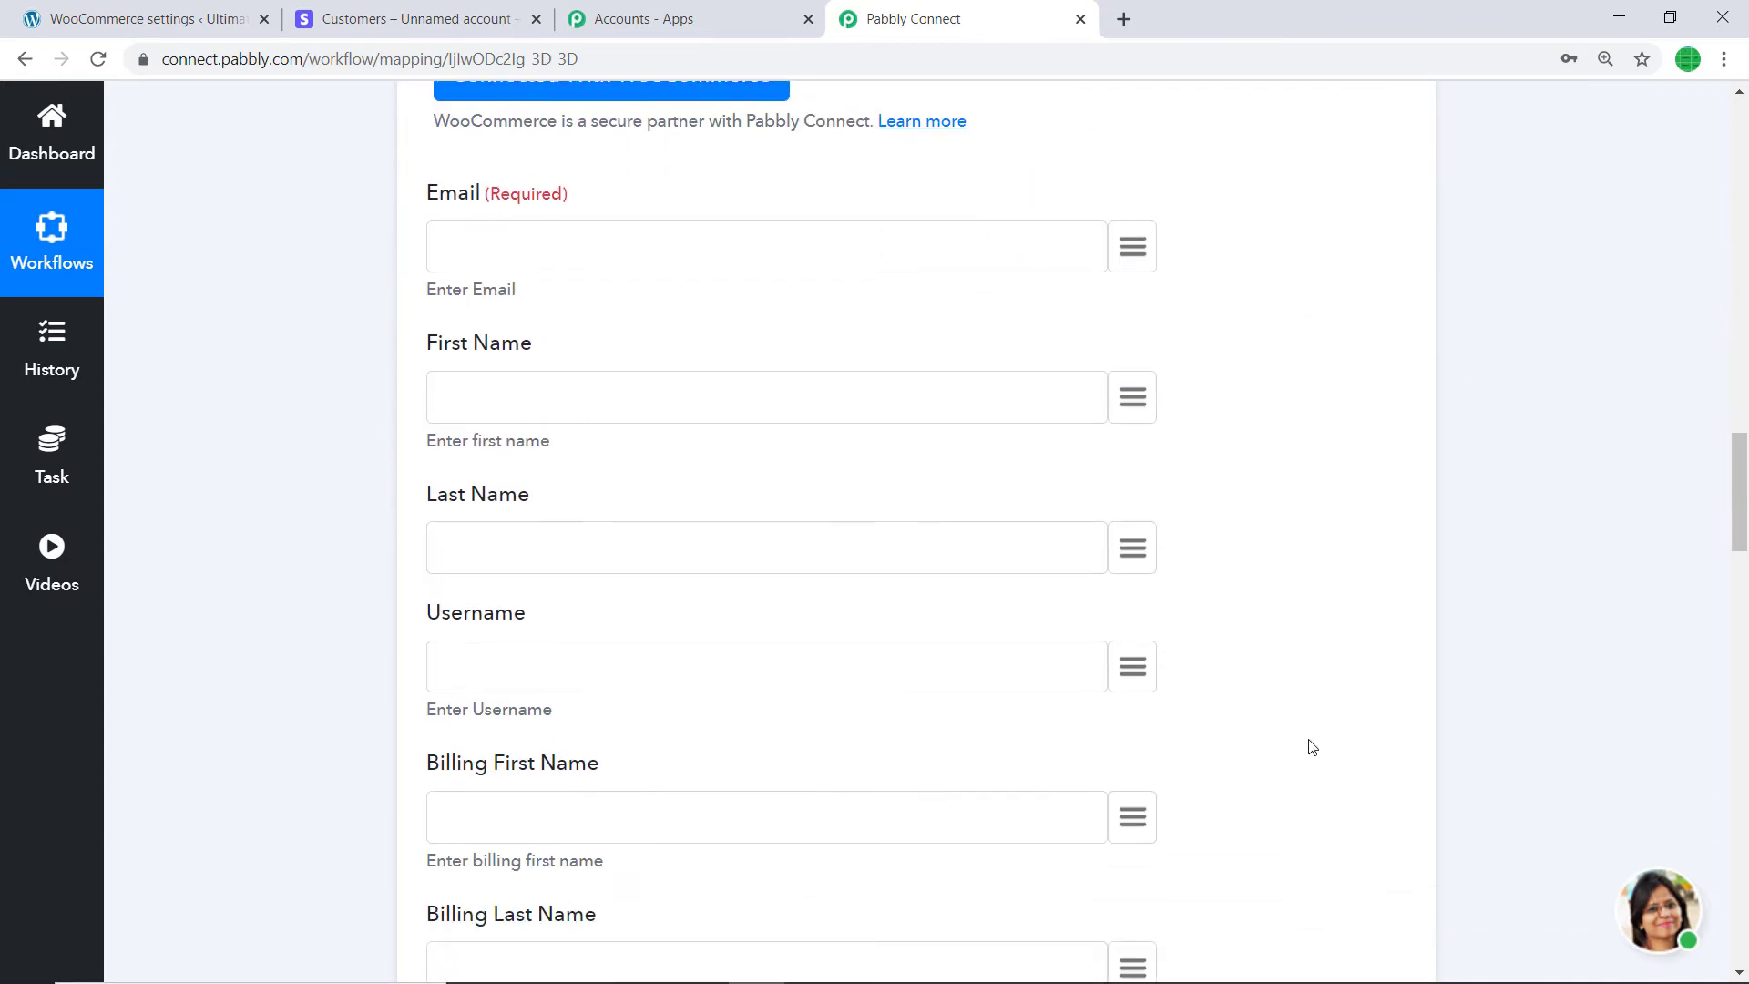
scroll(1127, 715, down, 3)
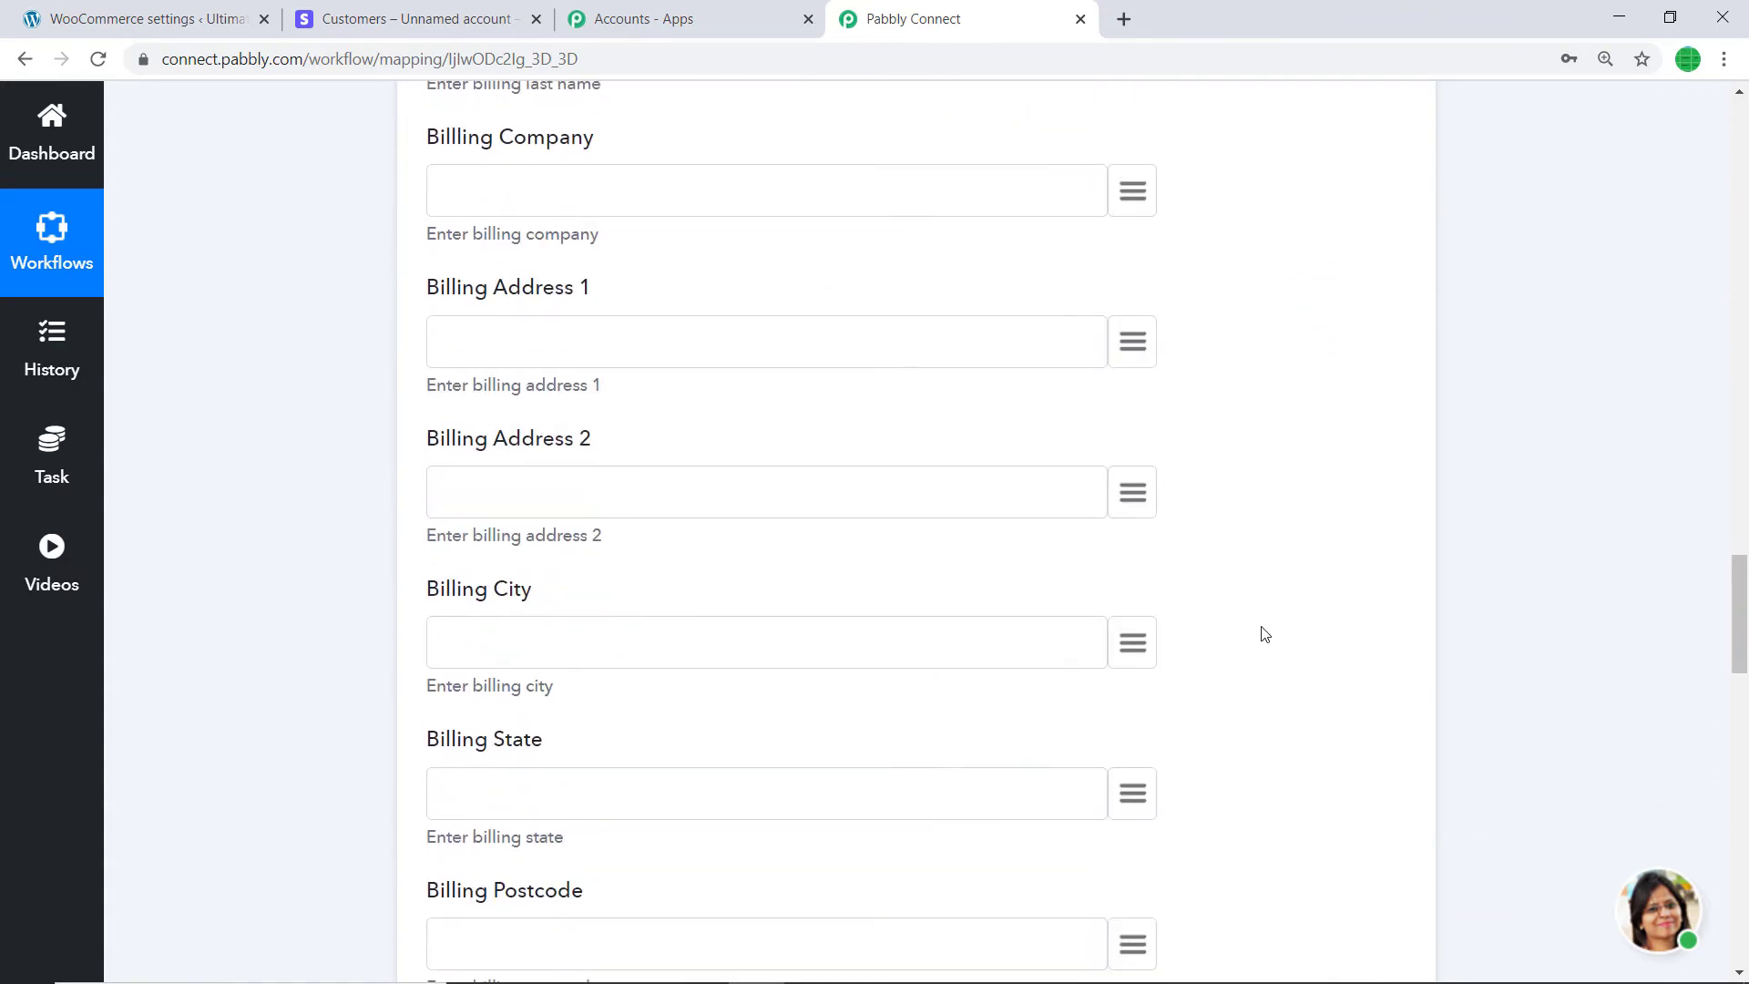
scroll(1263, 633, up, 13)
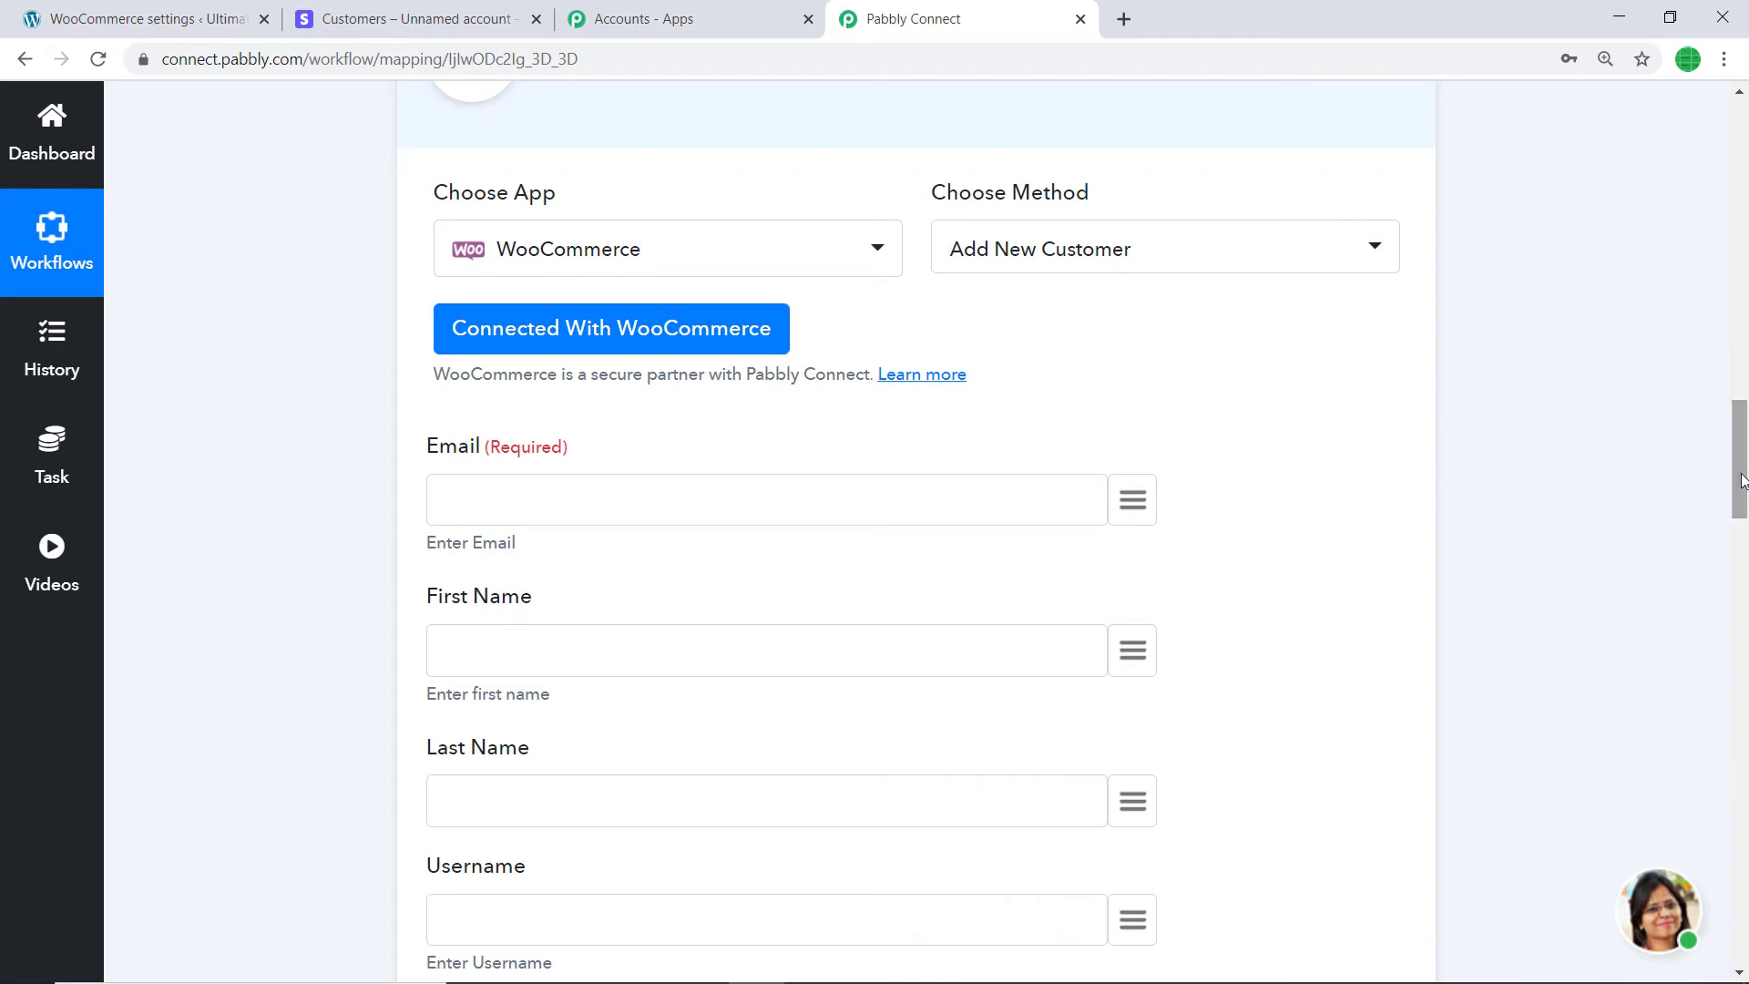
click(1134, 501)
scroll(876, 734, down, 2)
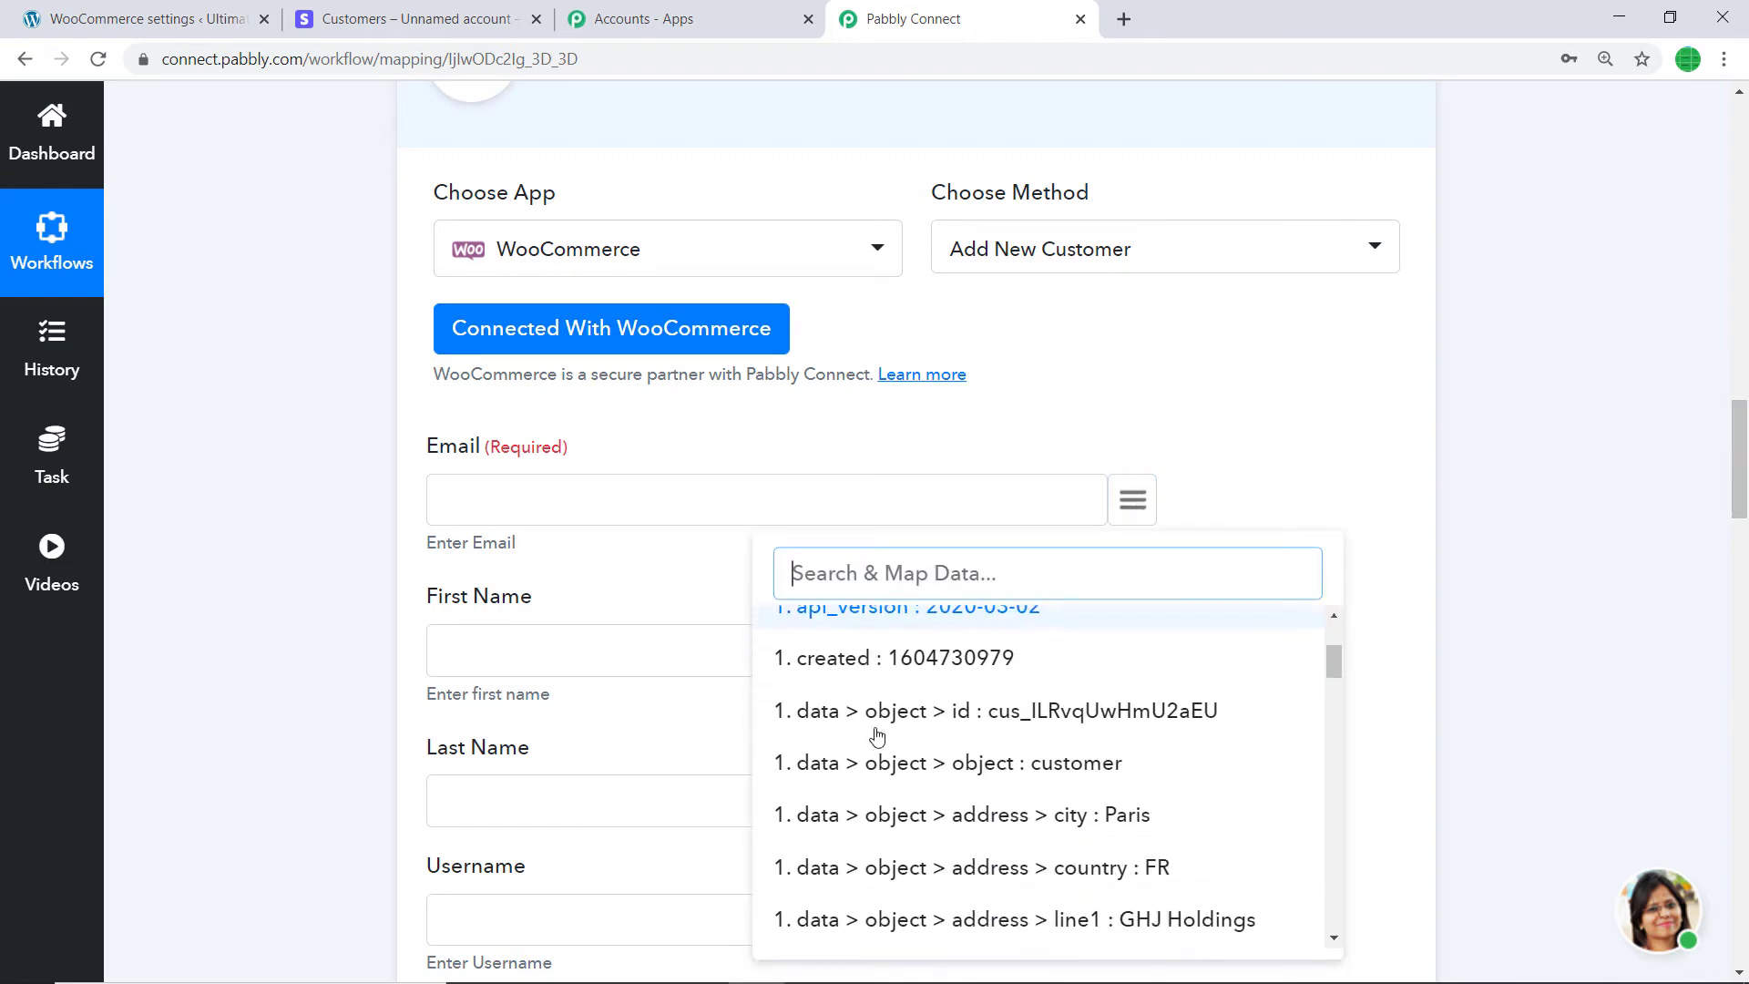
scroll(876, 734, down, 3)
drag(1739, 460, 1739, 263)
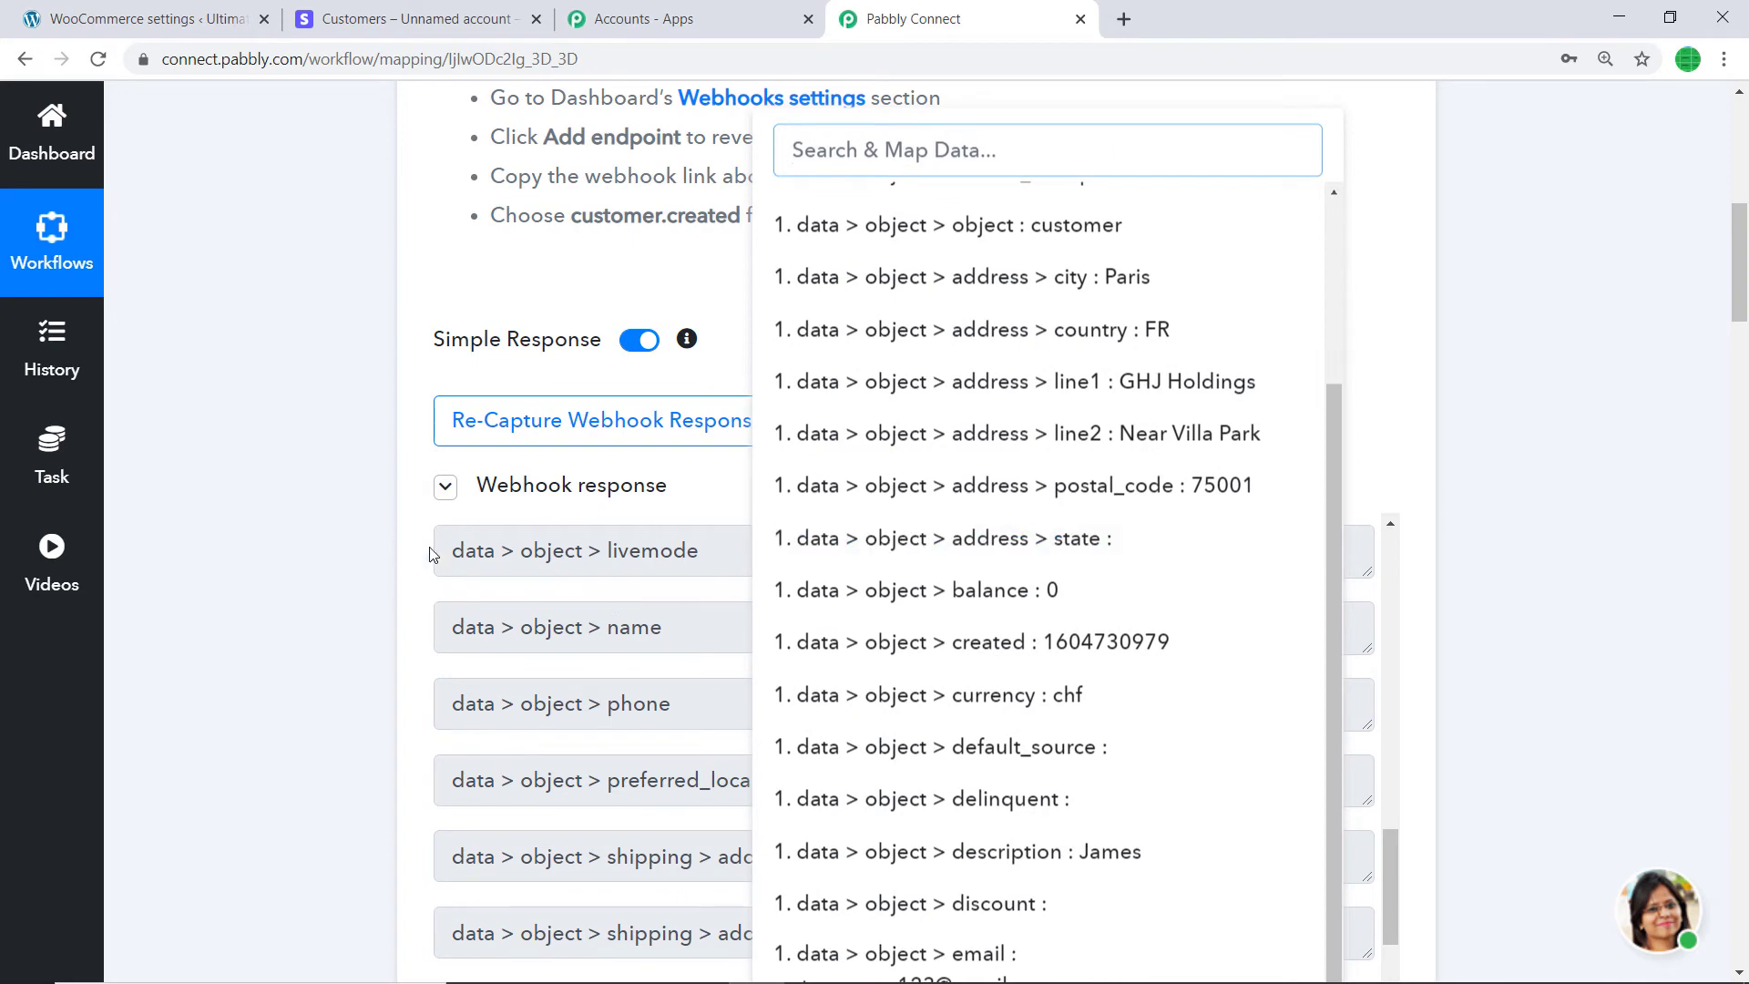
drag(1740, 304, 1742, 492)
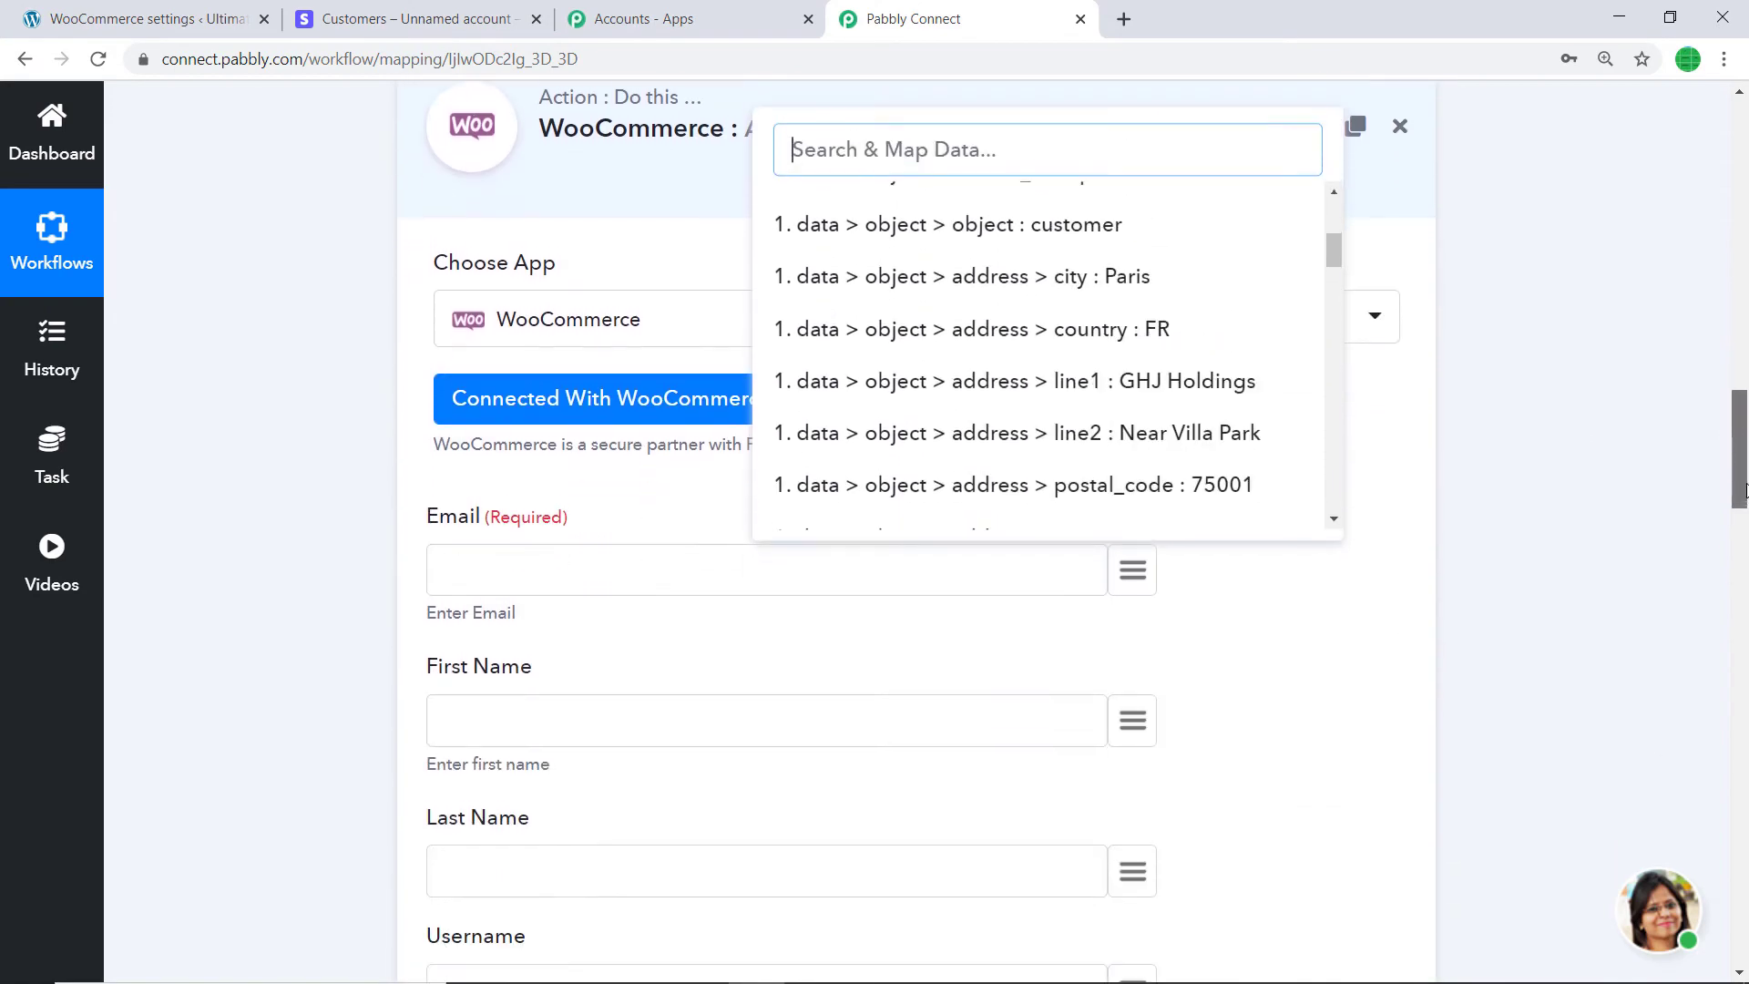
- Map Email to Stripe email, First Name to name, and Last Name to description
click(1134, 572)
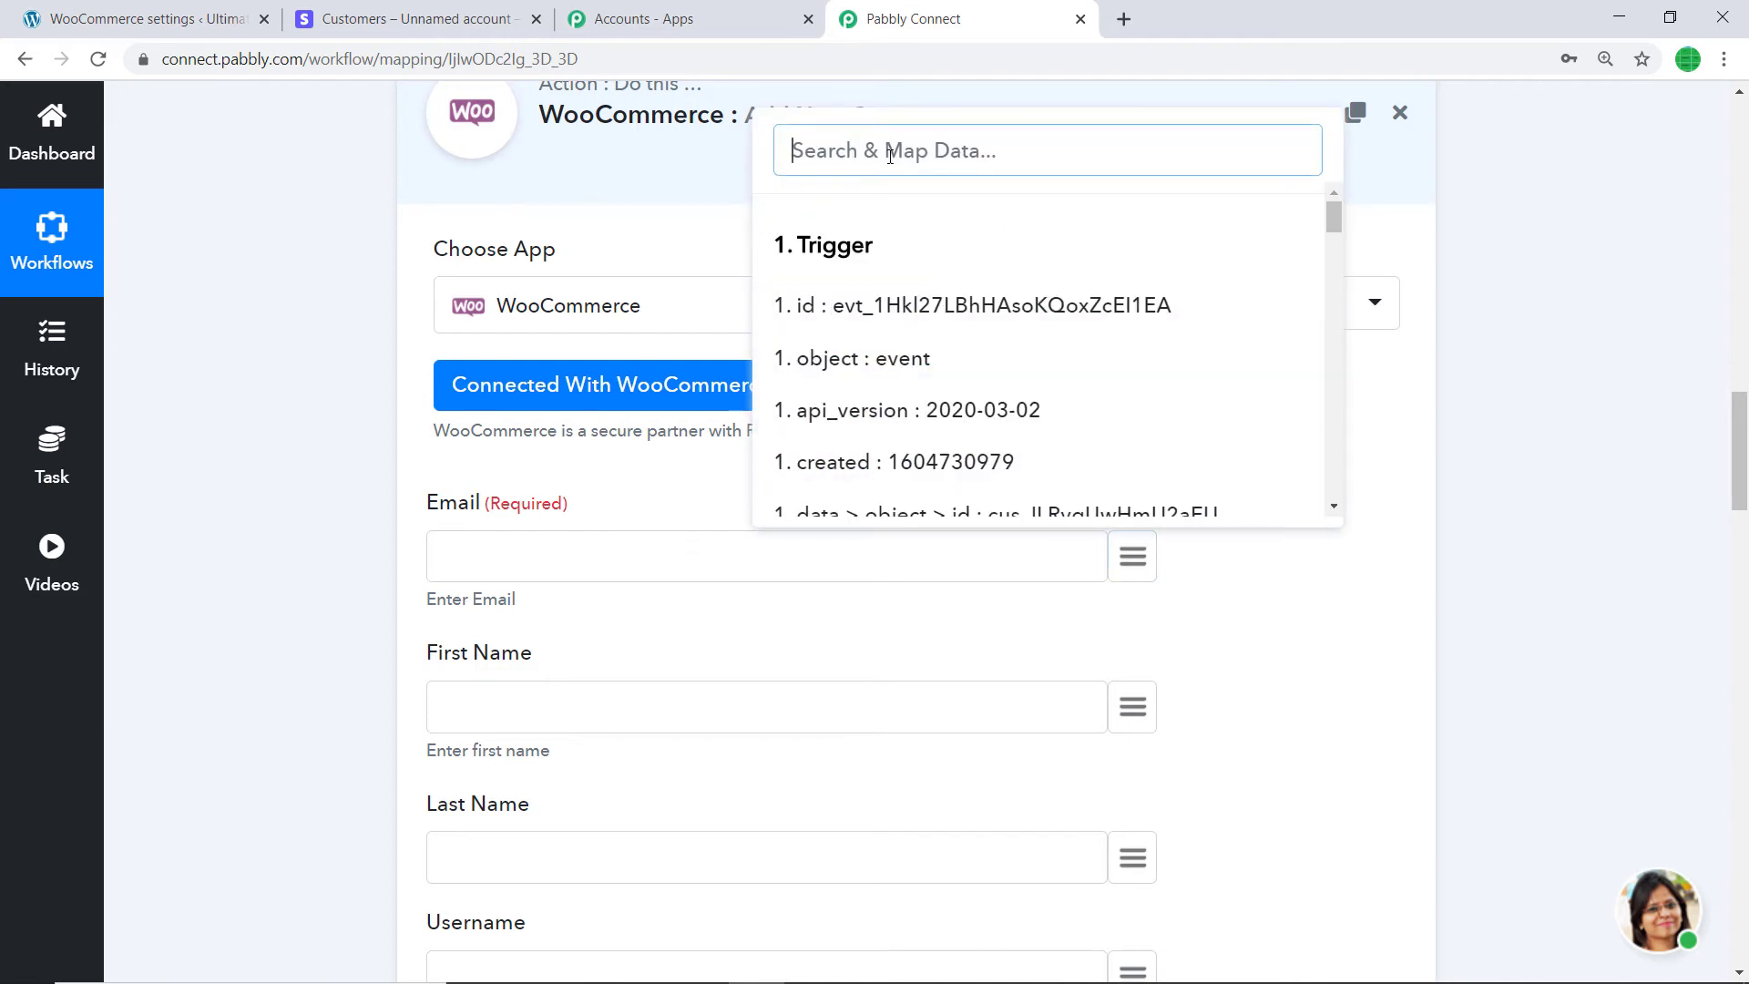
text(email)
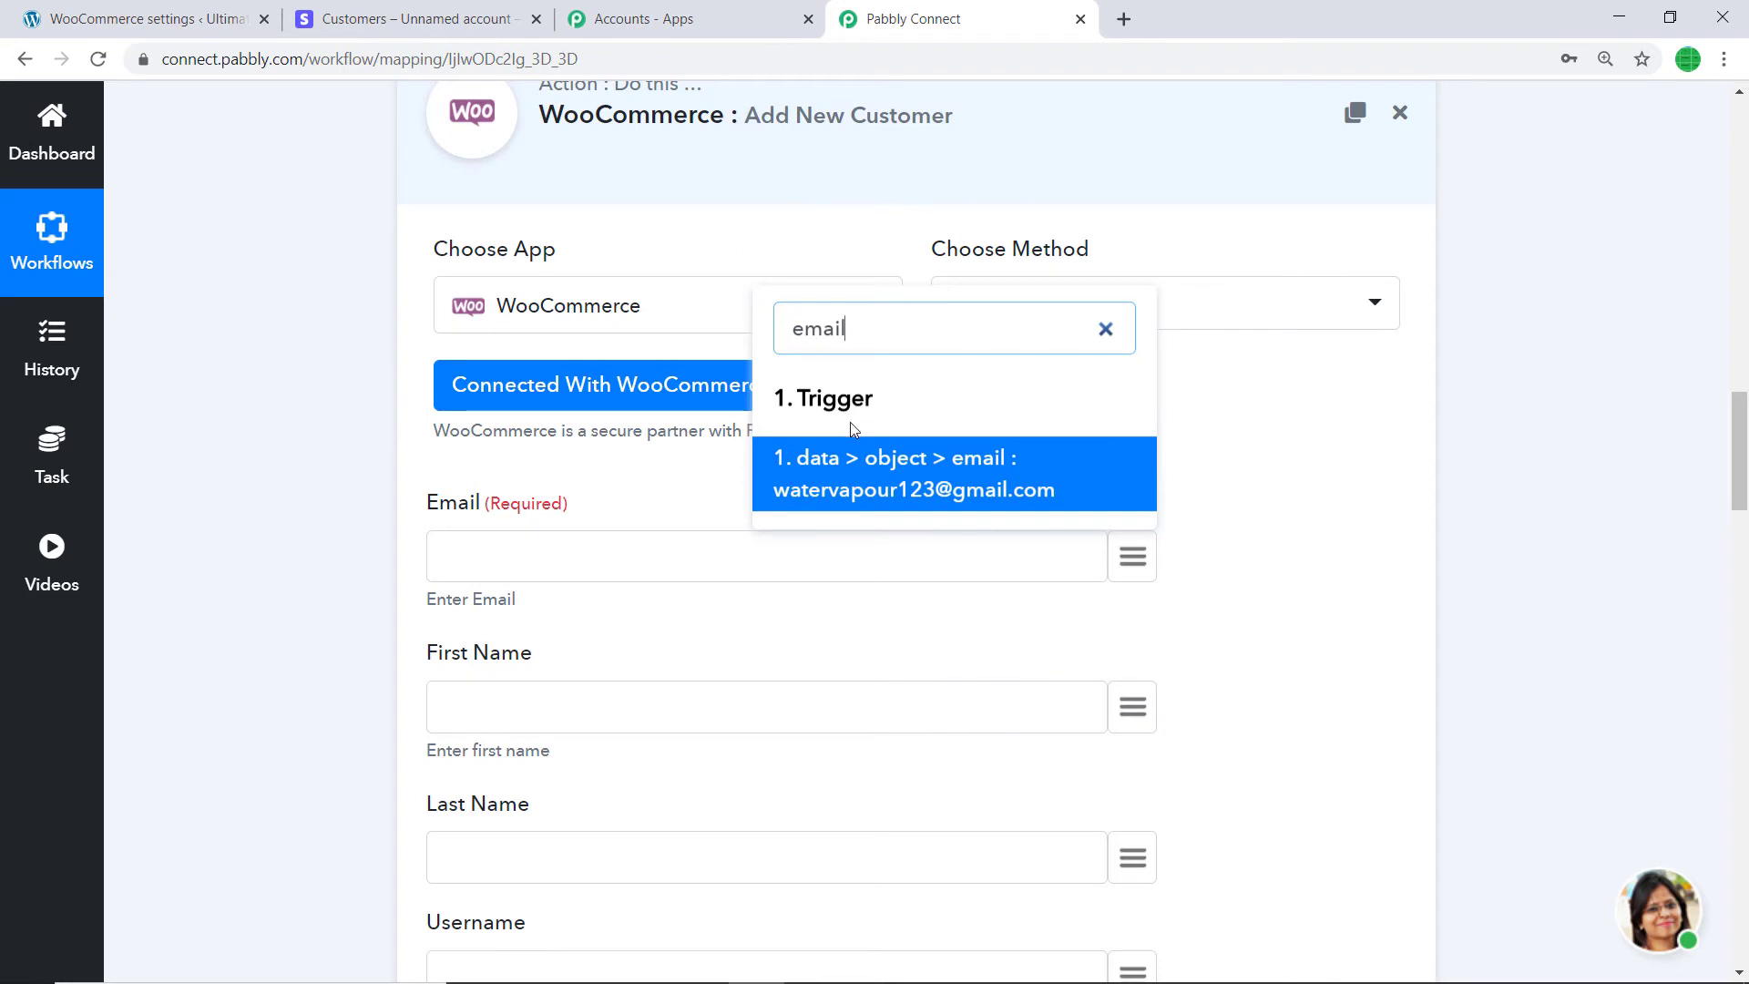
click(902, 481)
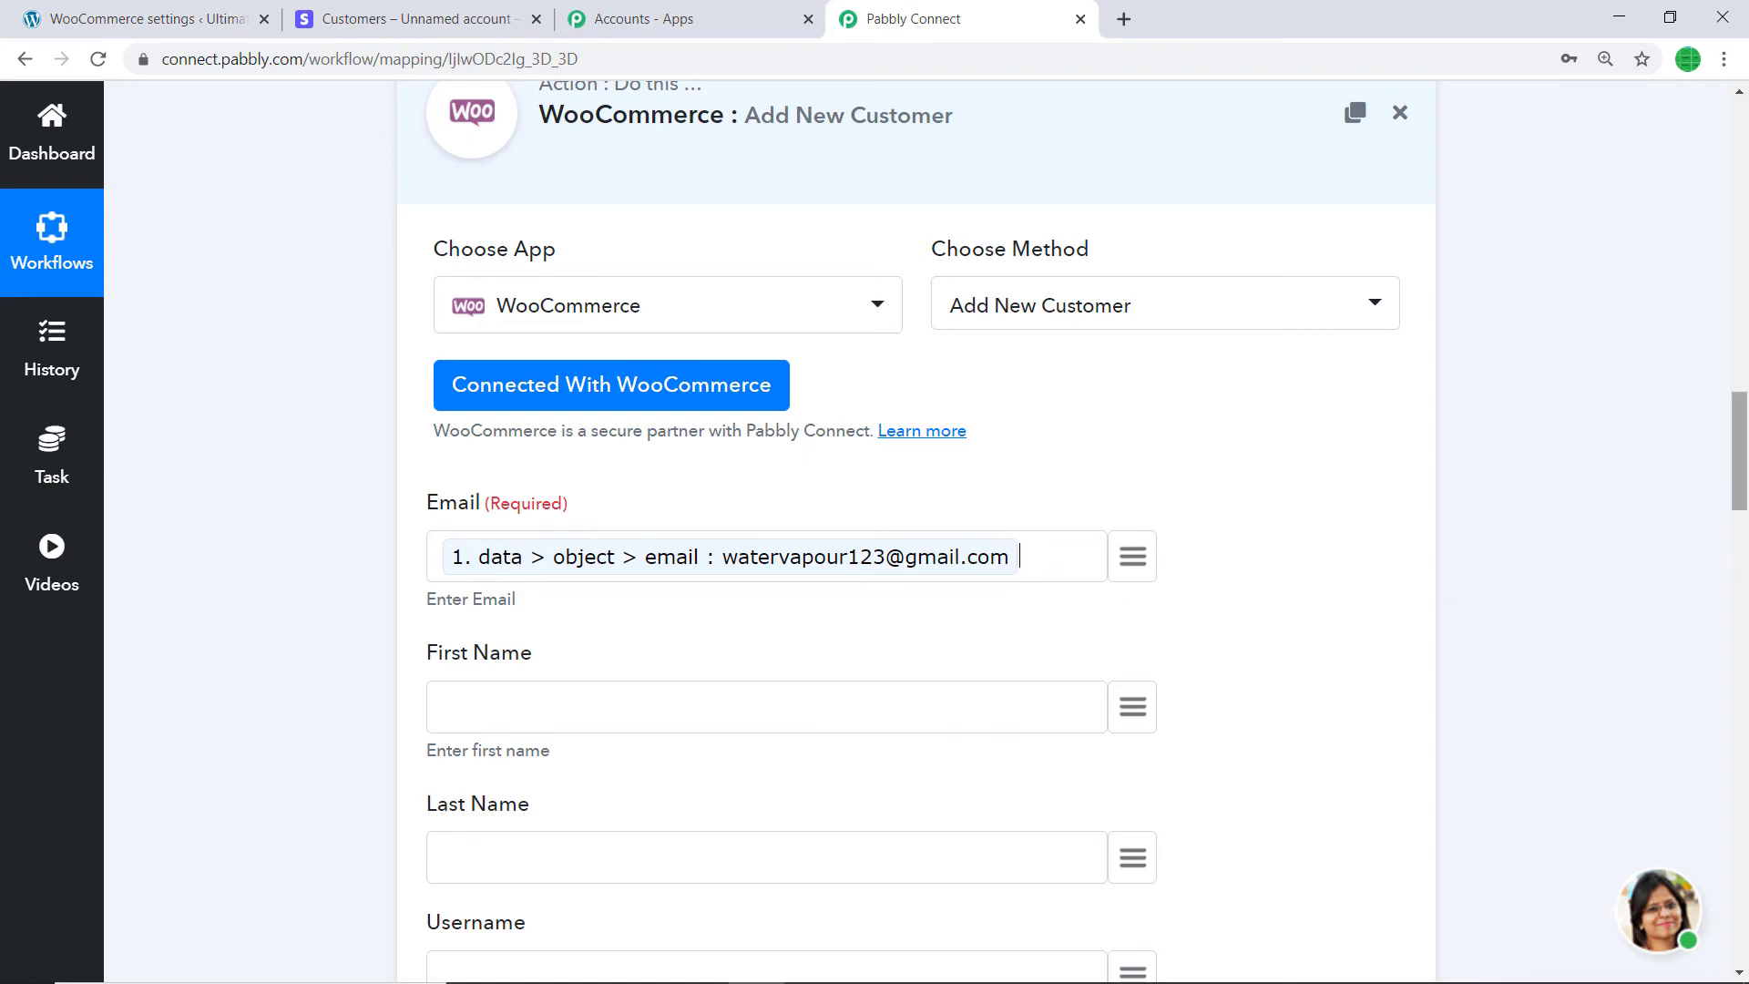
scroll(1742, 572, down, 3)
click(1150, 404)
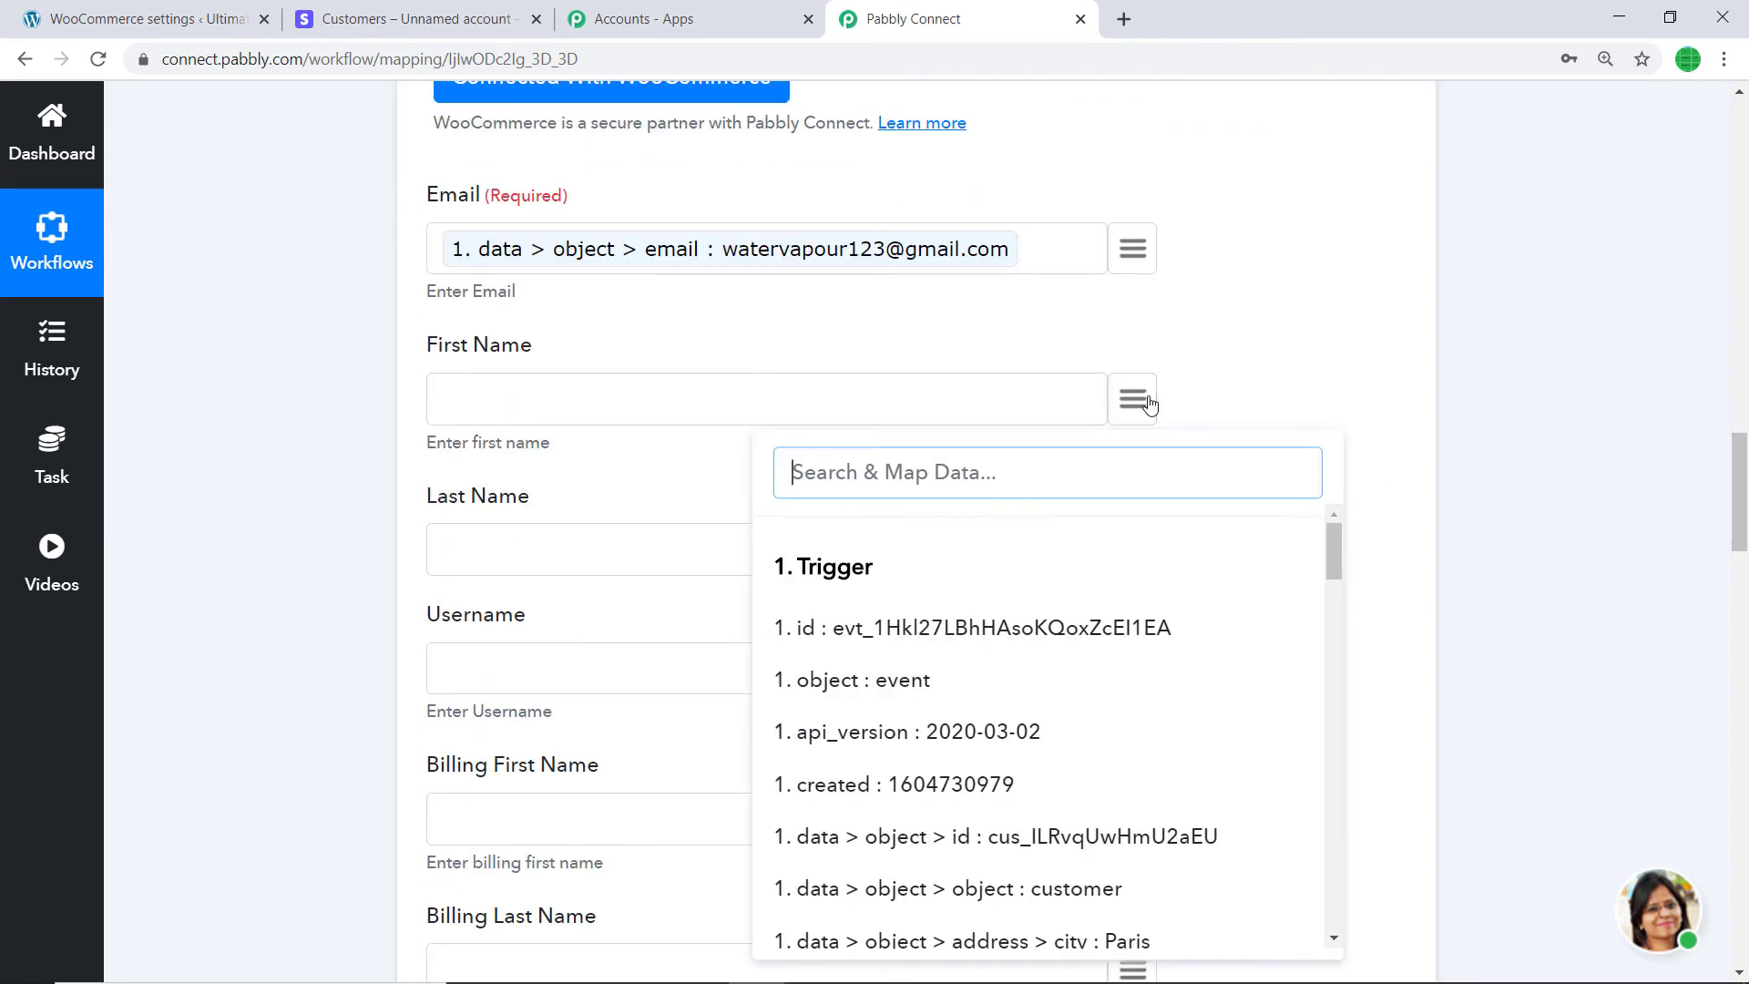
text(name)
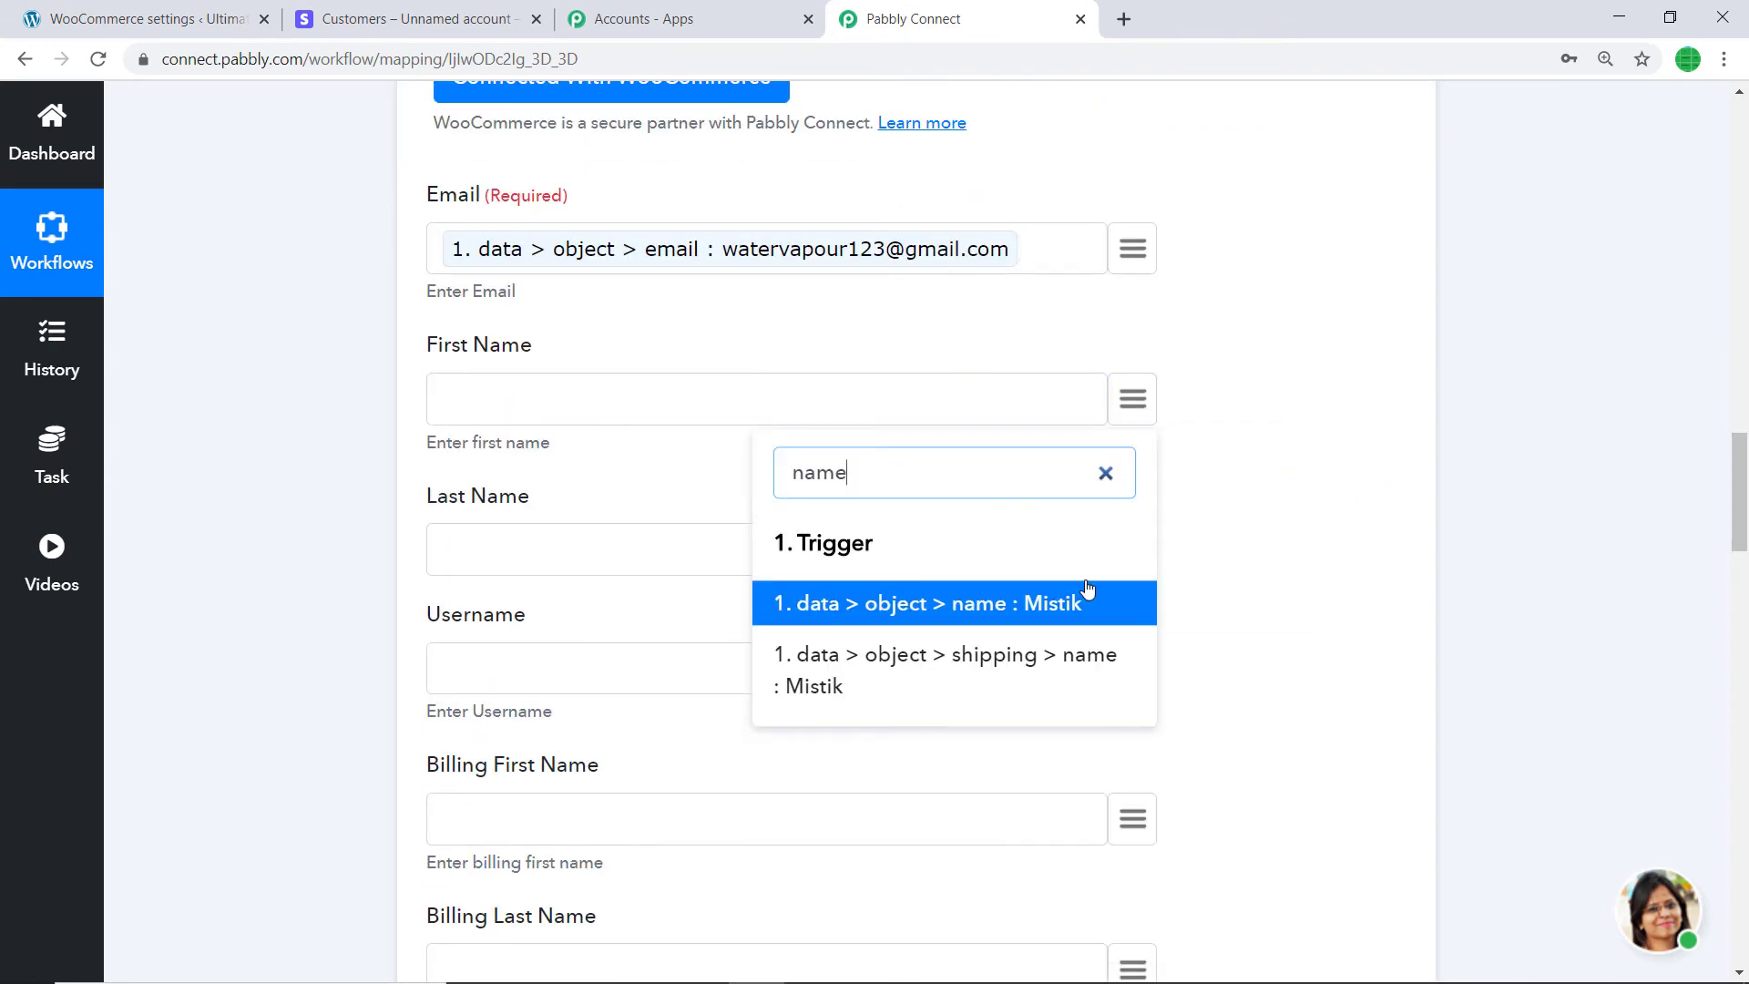
click(1088, 593)
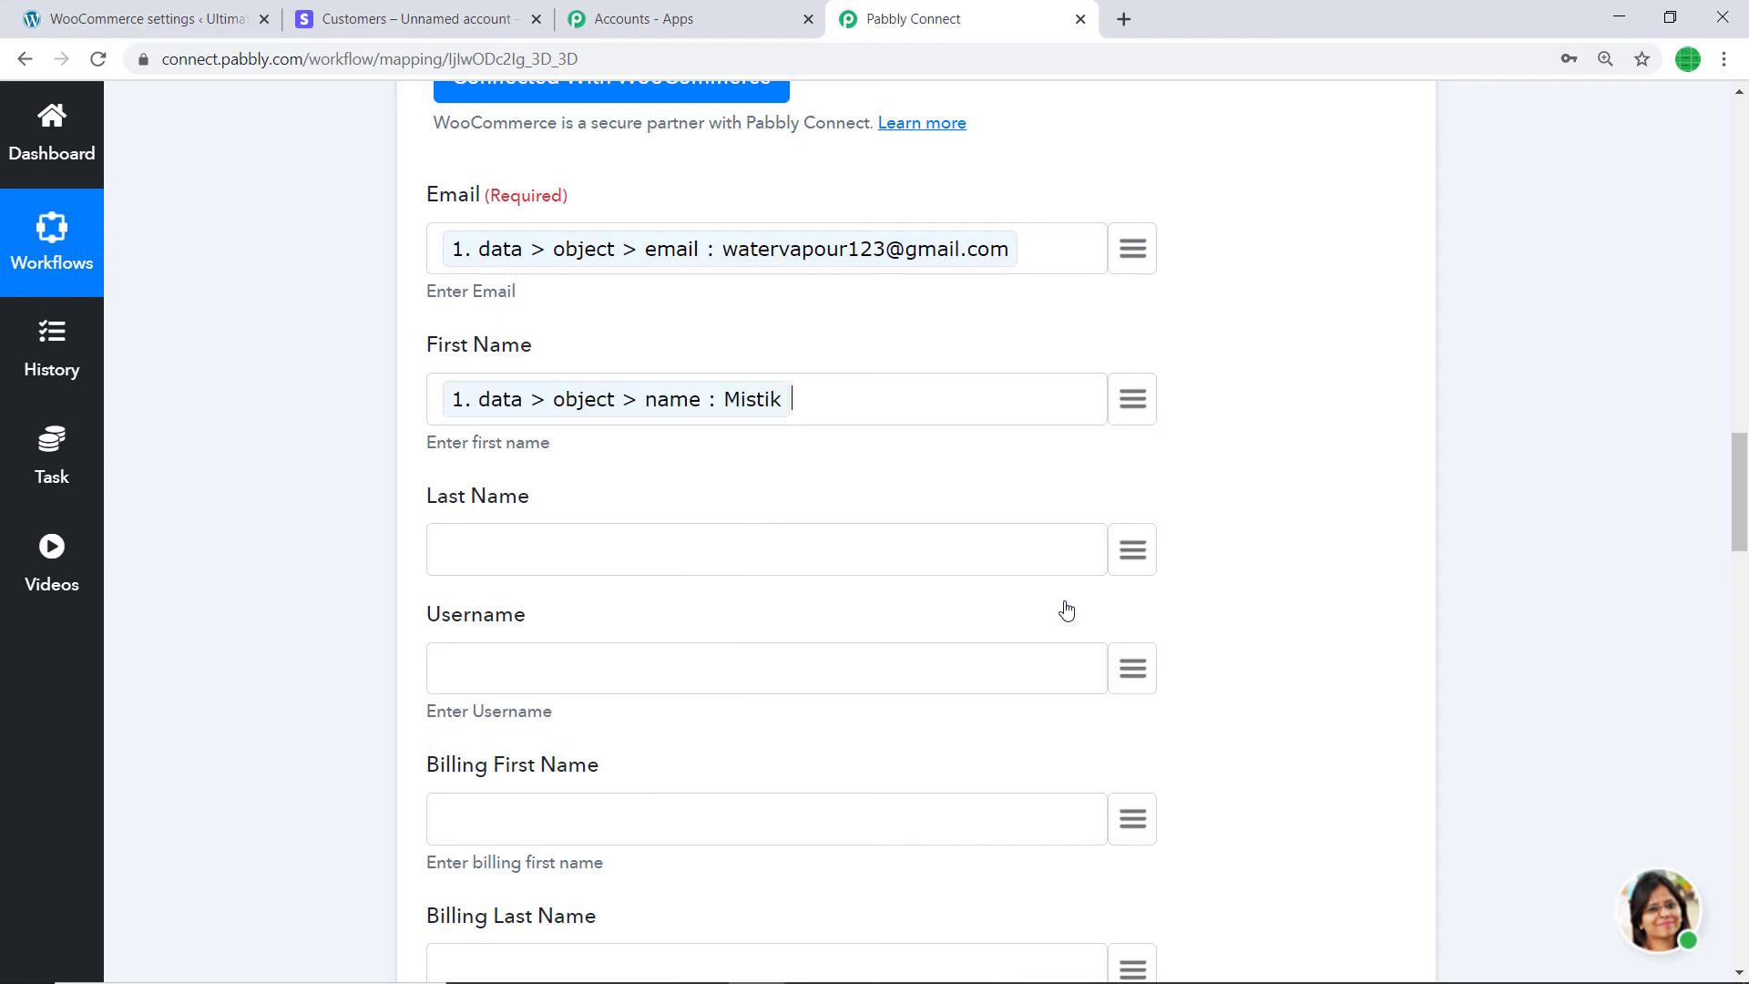
click(1133, 552)
text(descr)
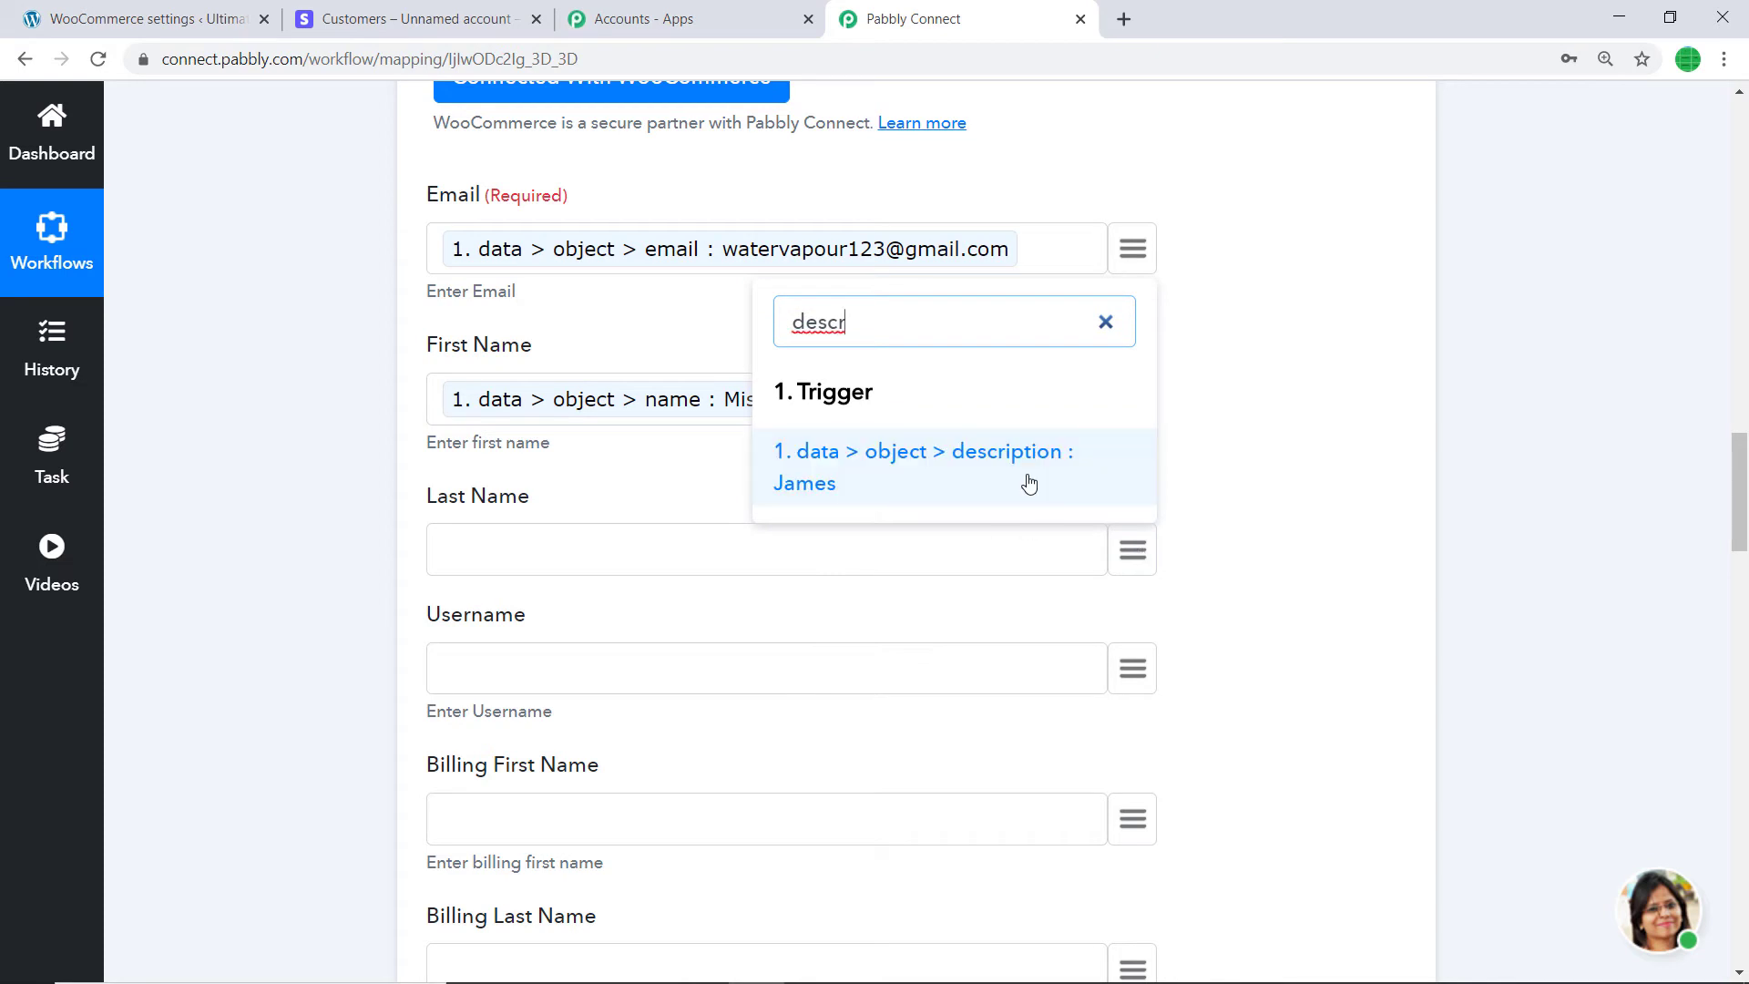
click(1027, 481)
- Map Billing First Name to the customer name and Billing Last Name to description
scroll(1026, 481, down, 2)
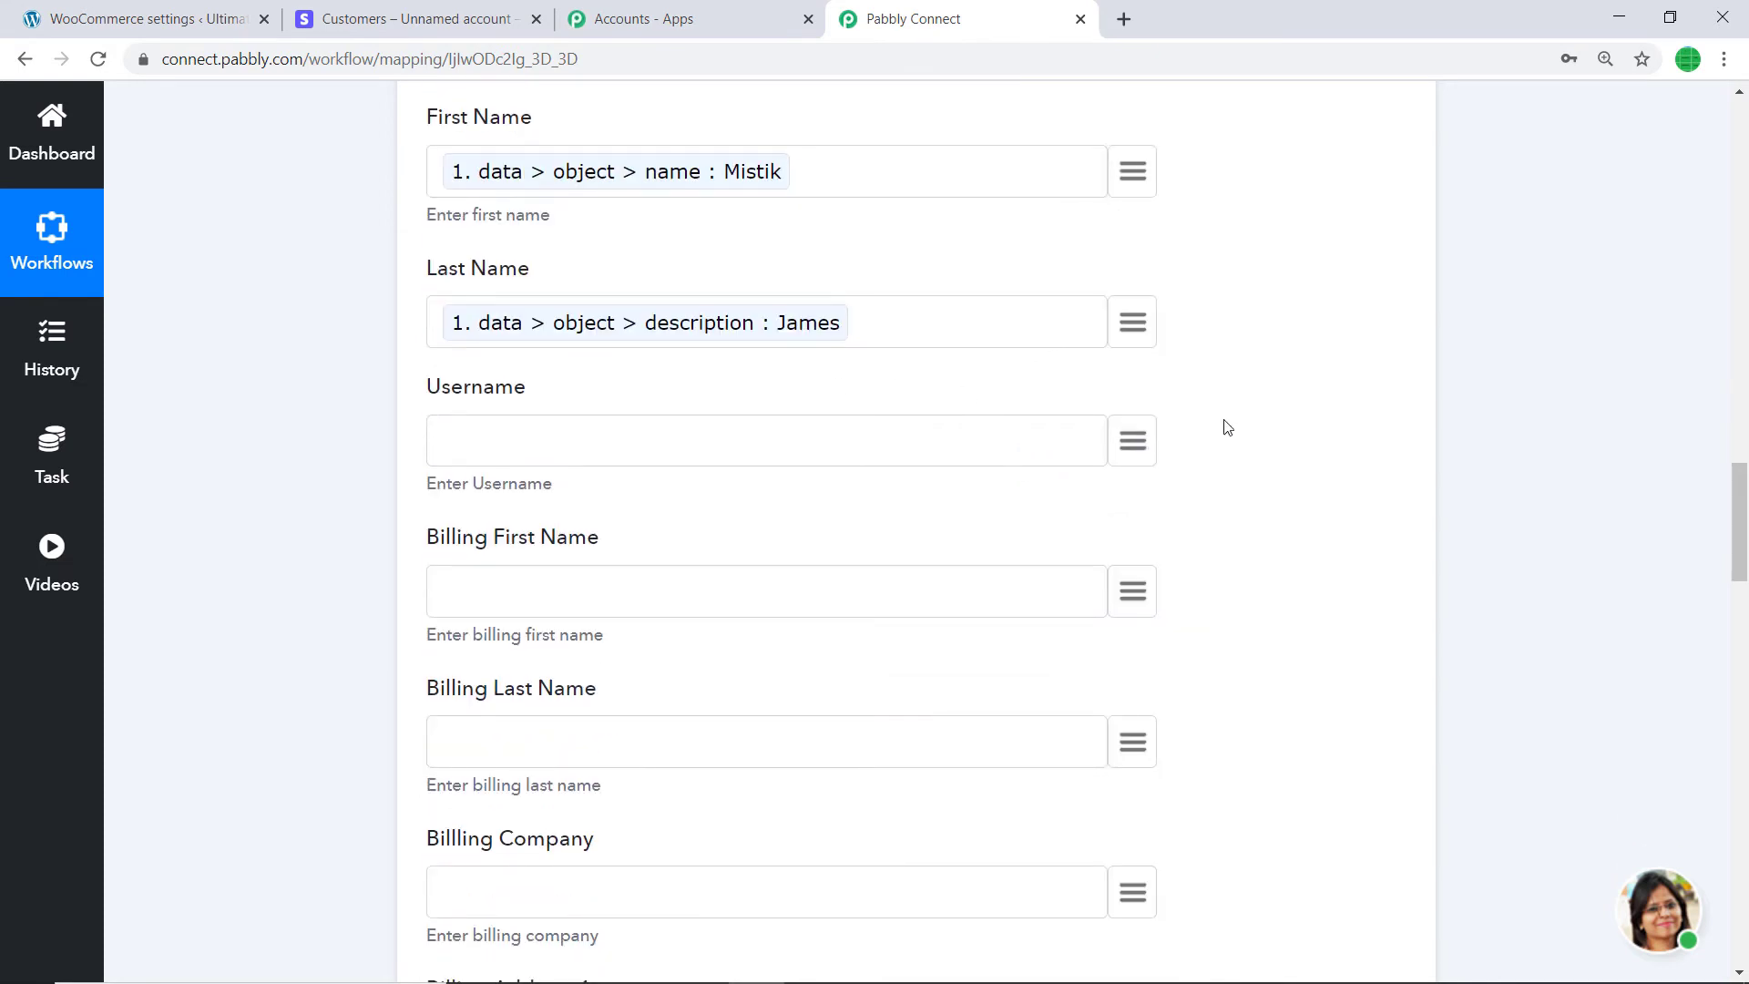
scroll(1227, 428, down, 2)
click(1144, 374)
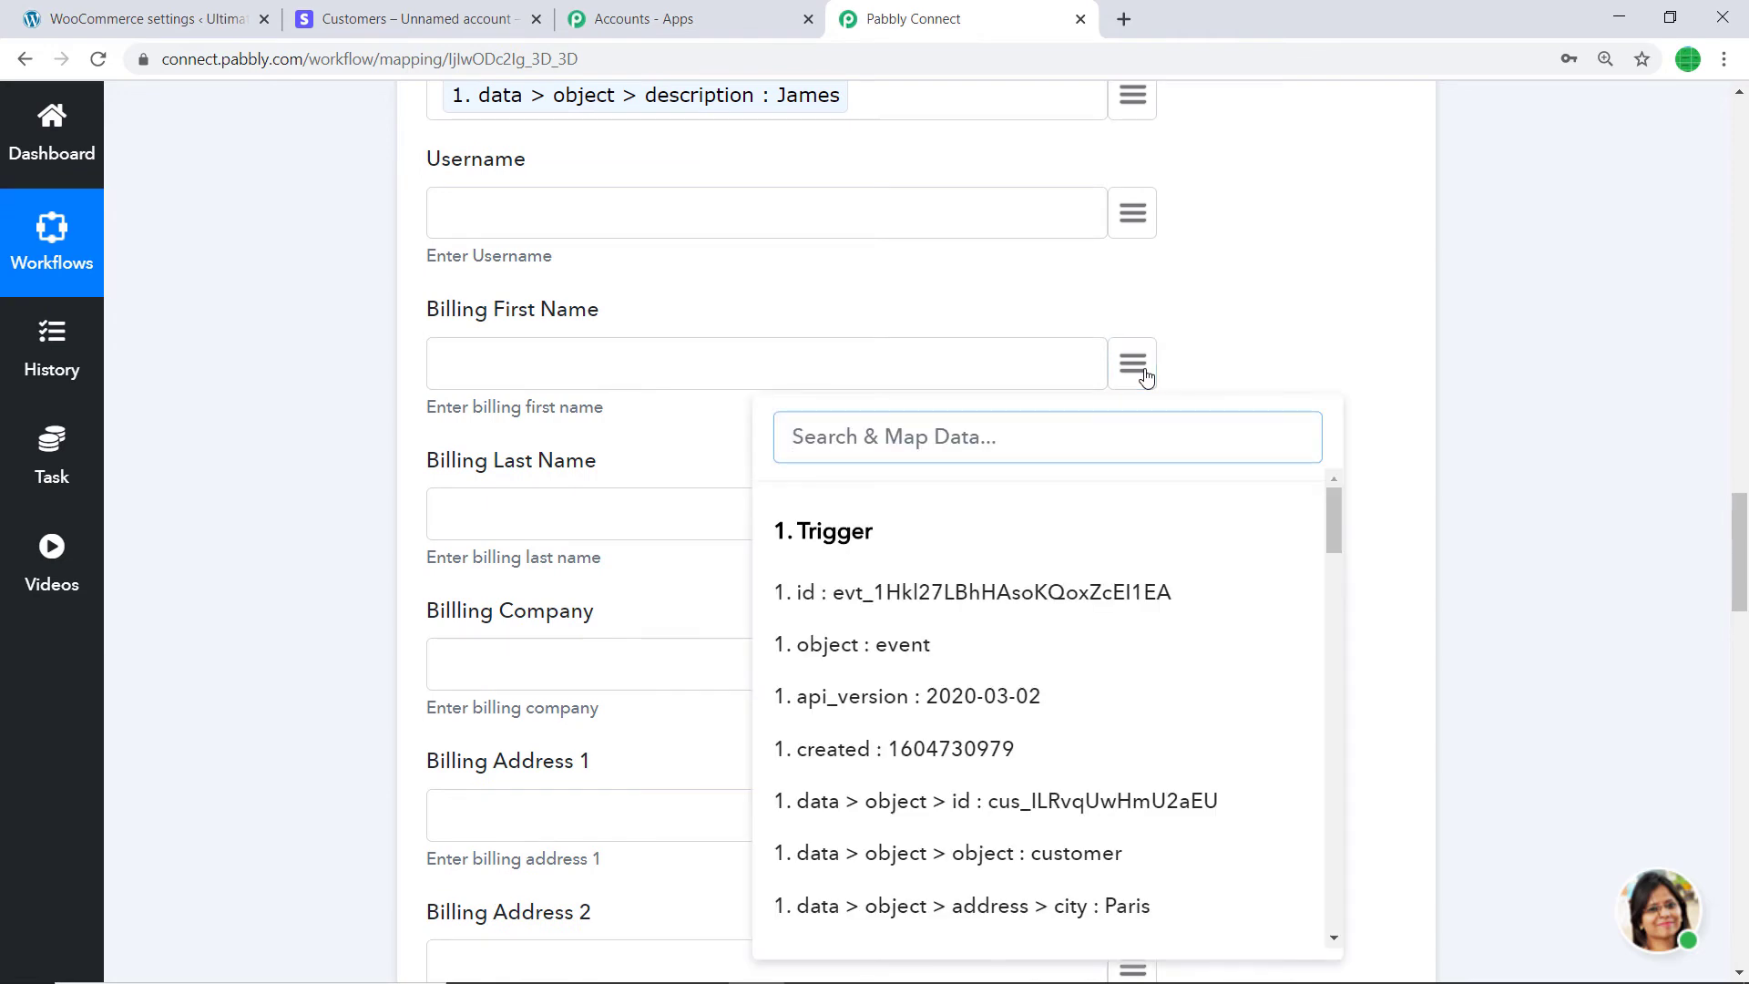
text(name)
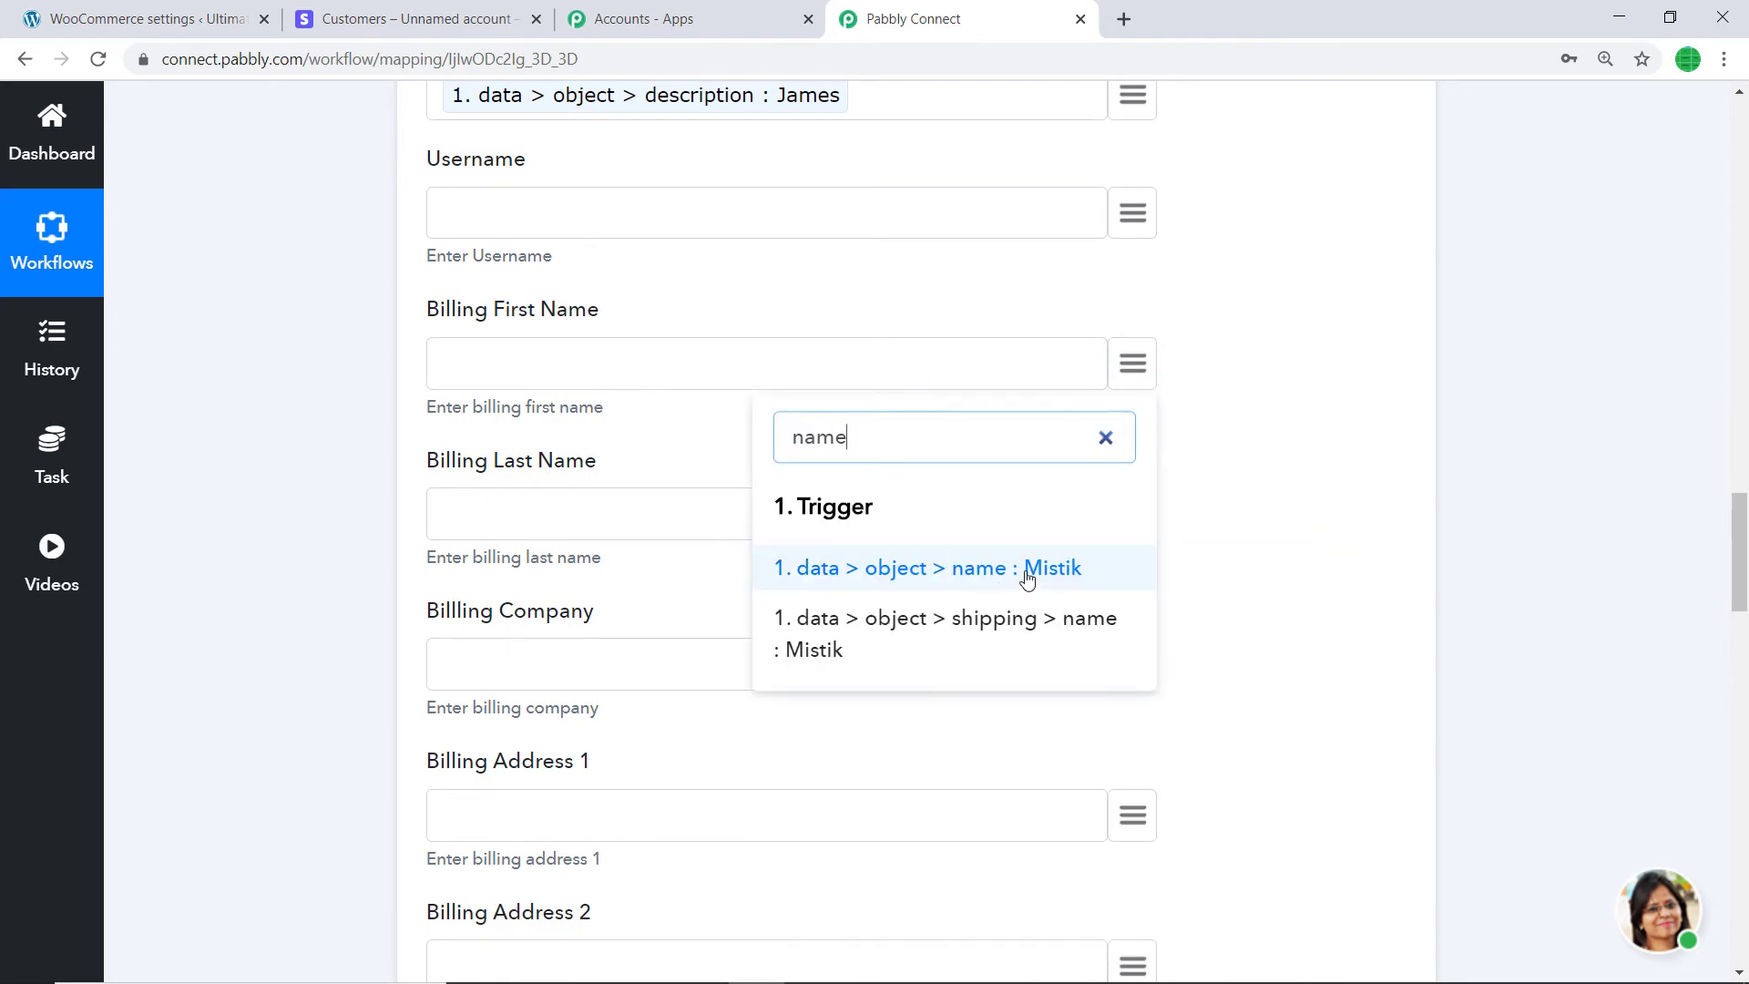
click(1026, 570)
scroll(1047, 558, down, 2)
click(1134, 290)
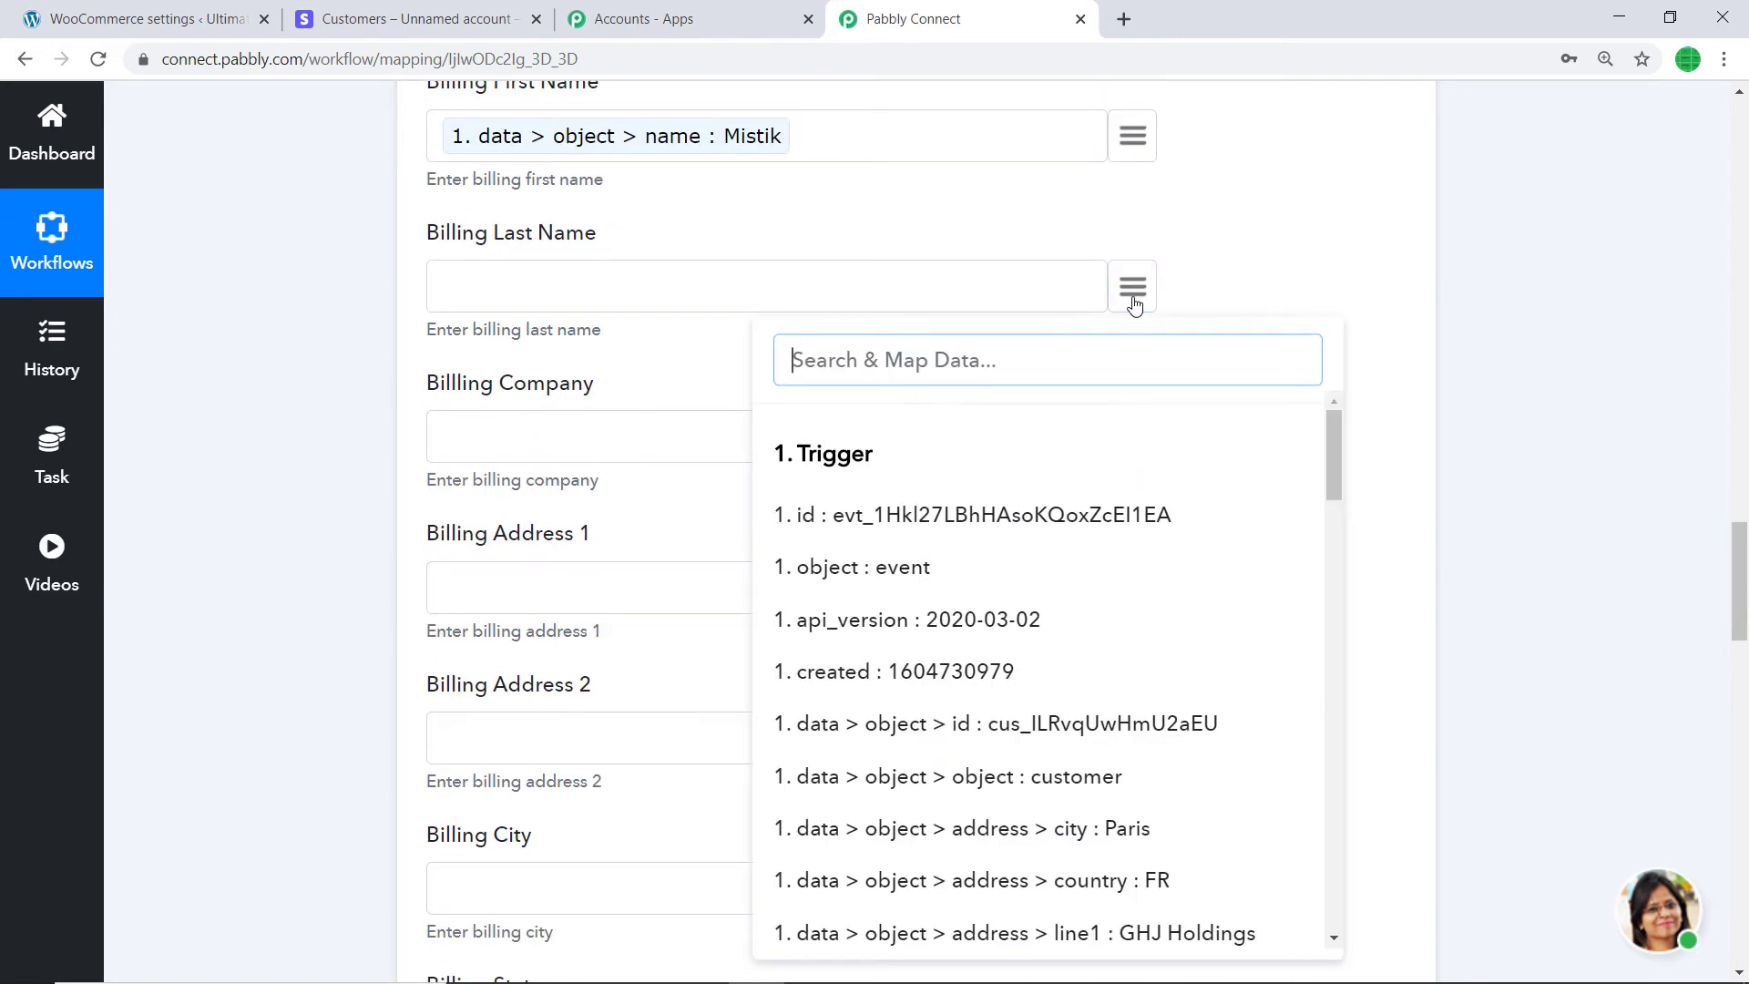
text(dewsx)
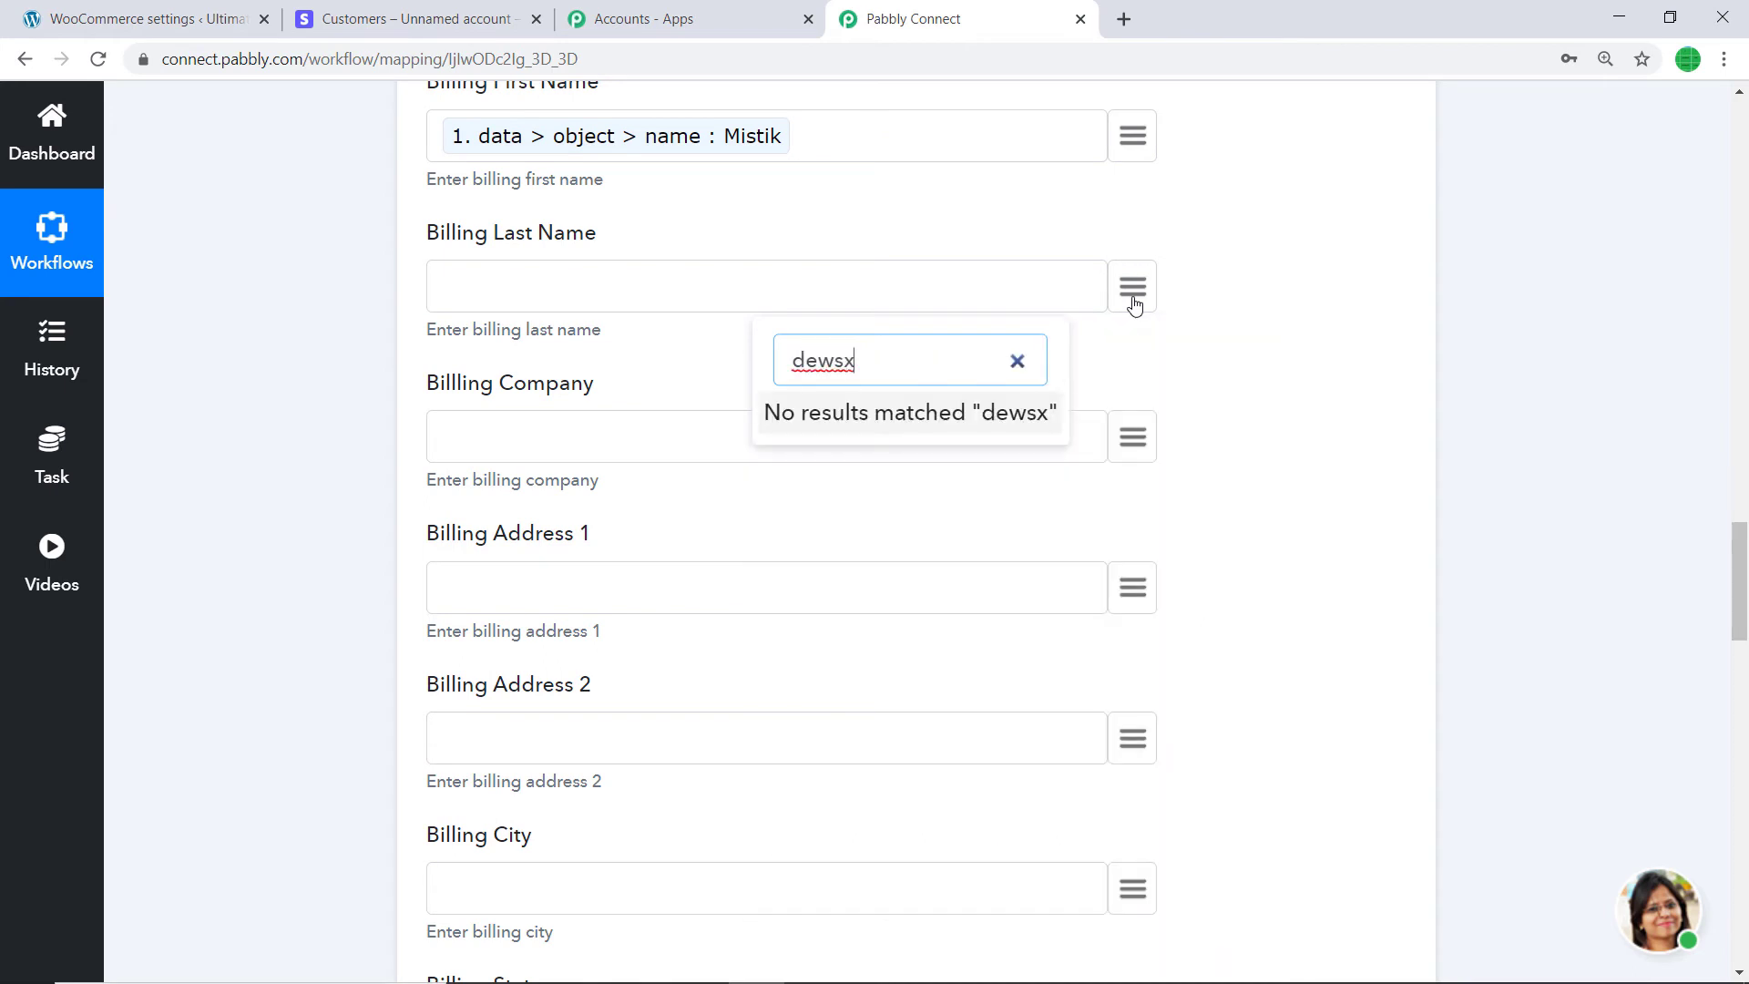
key(BackSpace)
key(BackSpace)
key(BackSpace)
text(s)
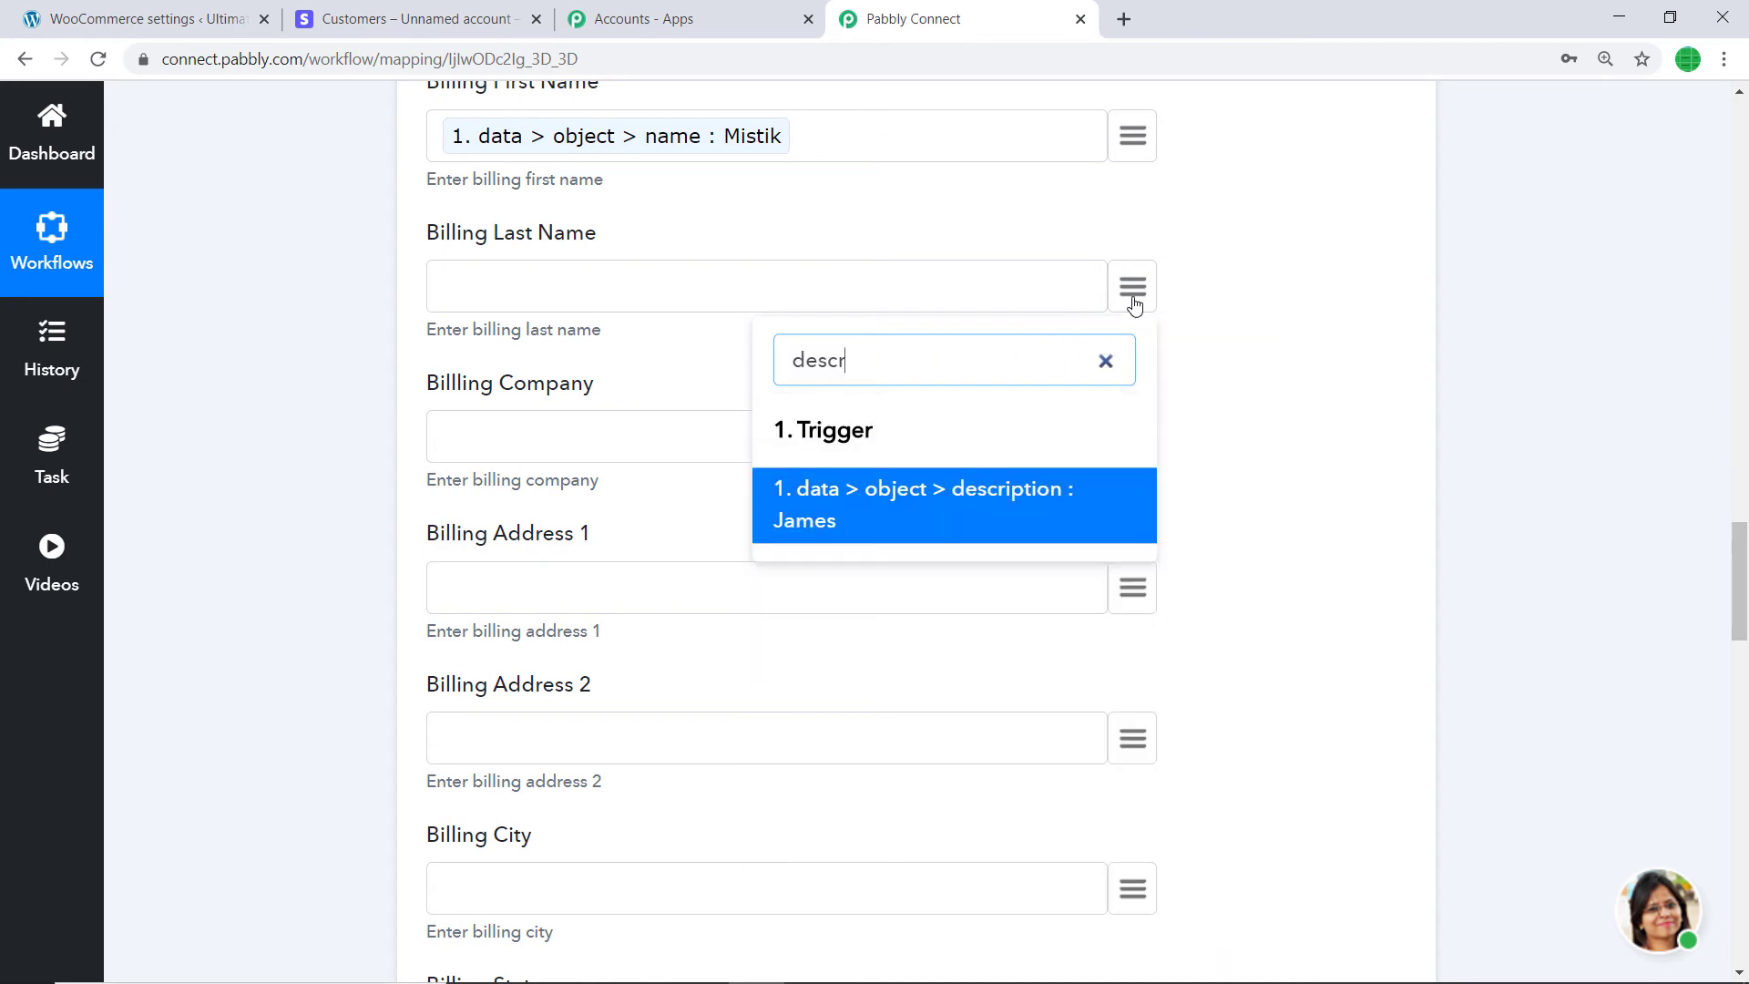
click(999, 508)
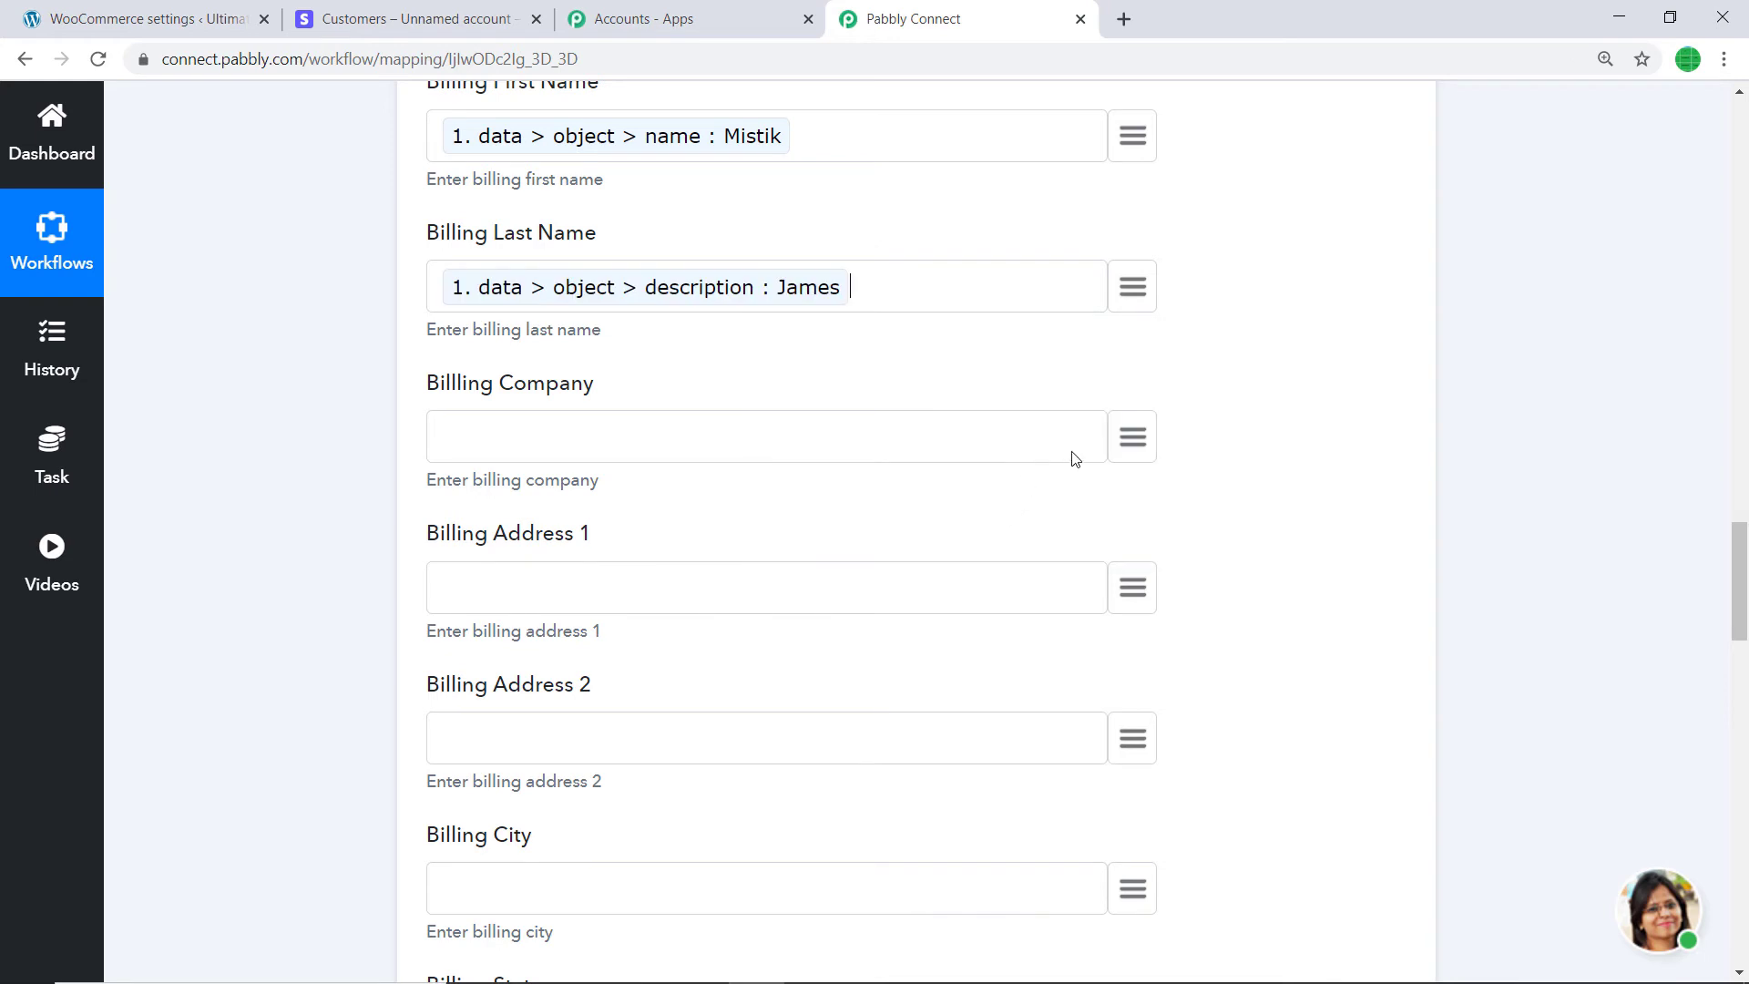
- Map Billing Company and Billing Address 1 to address line1, Billing Address 2 to line2
click(1136, 441)
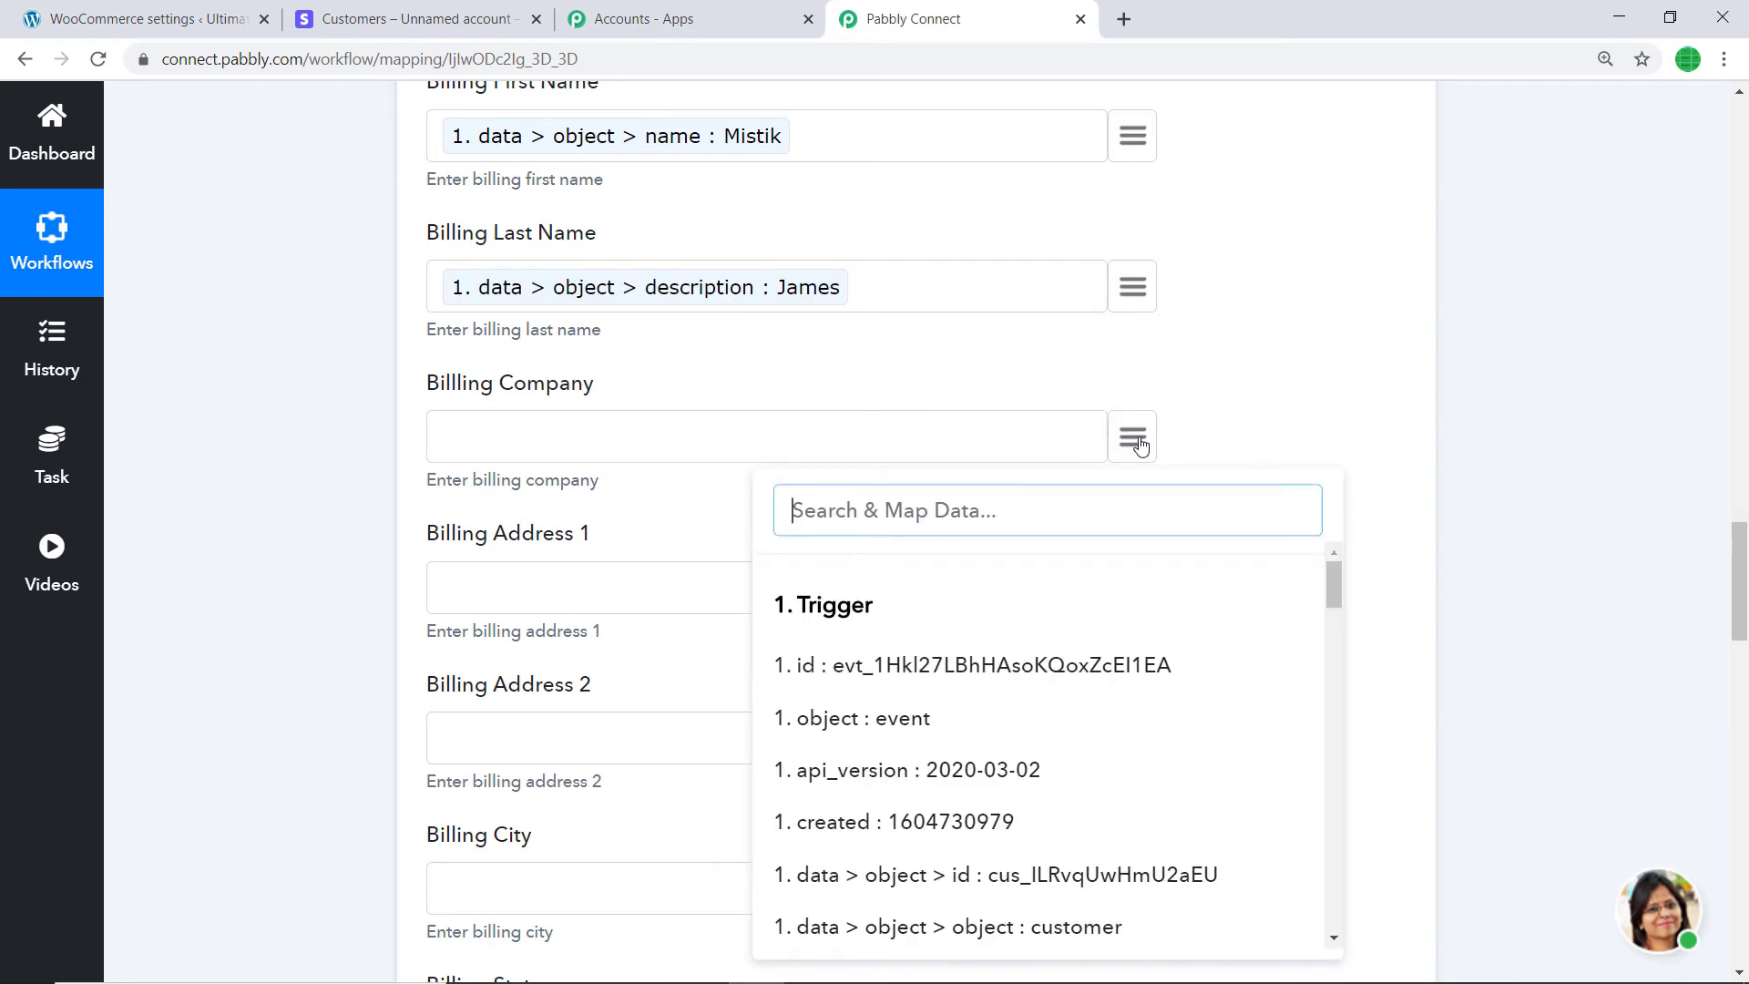
text(addre)
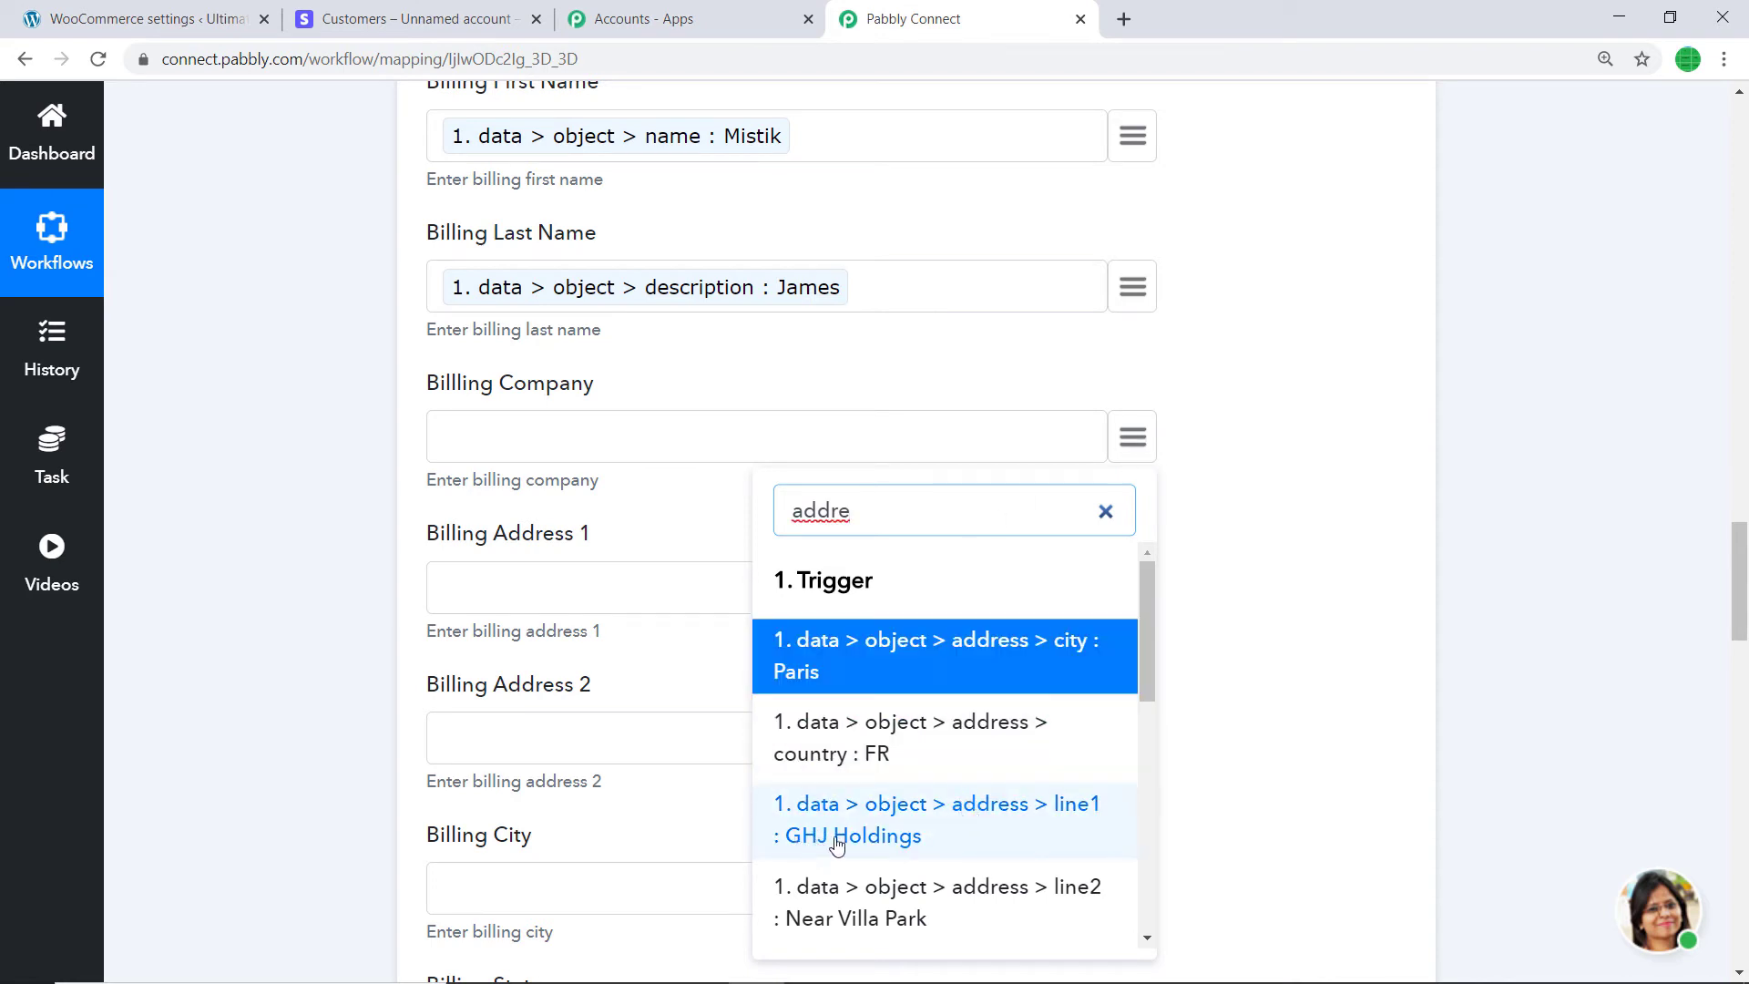
click(895, 834)
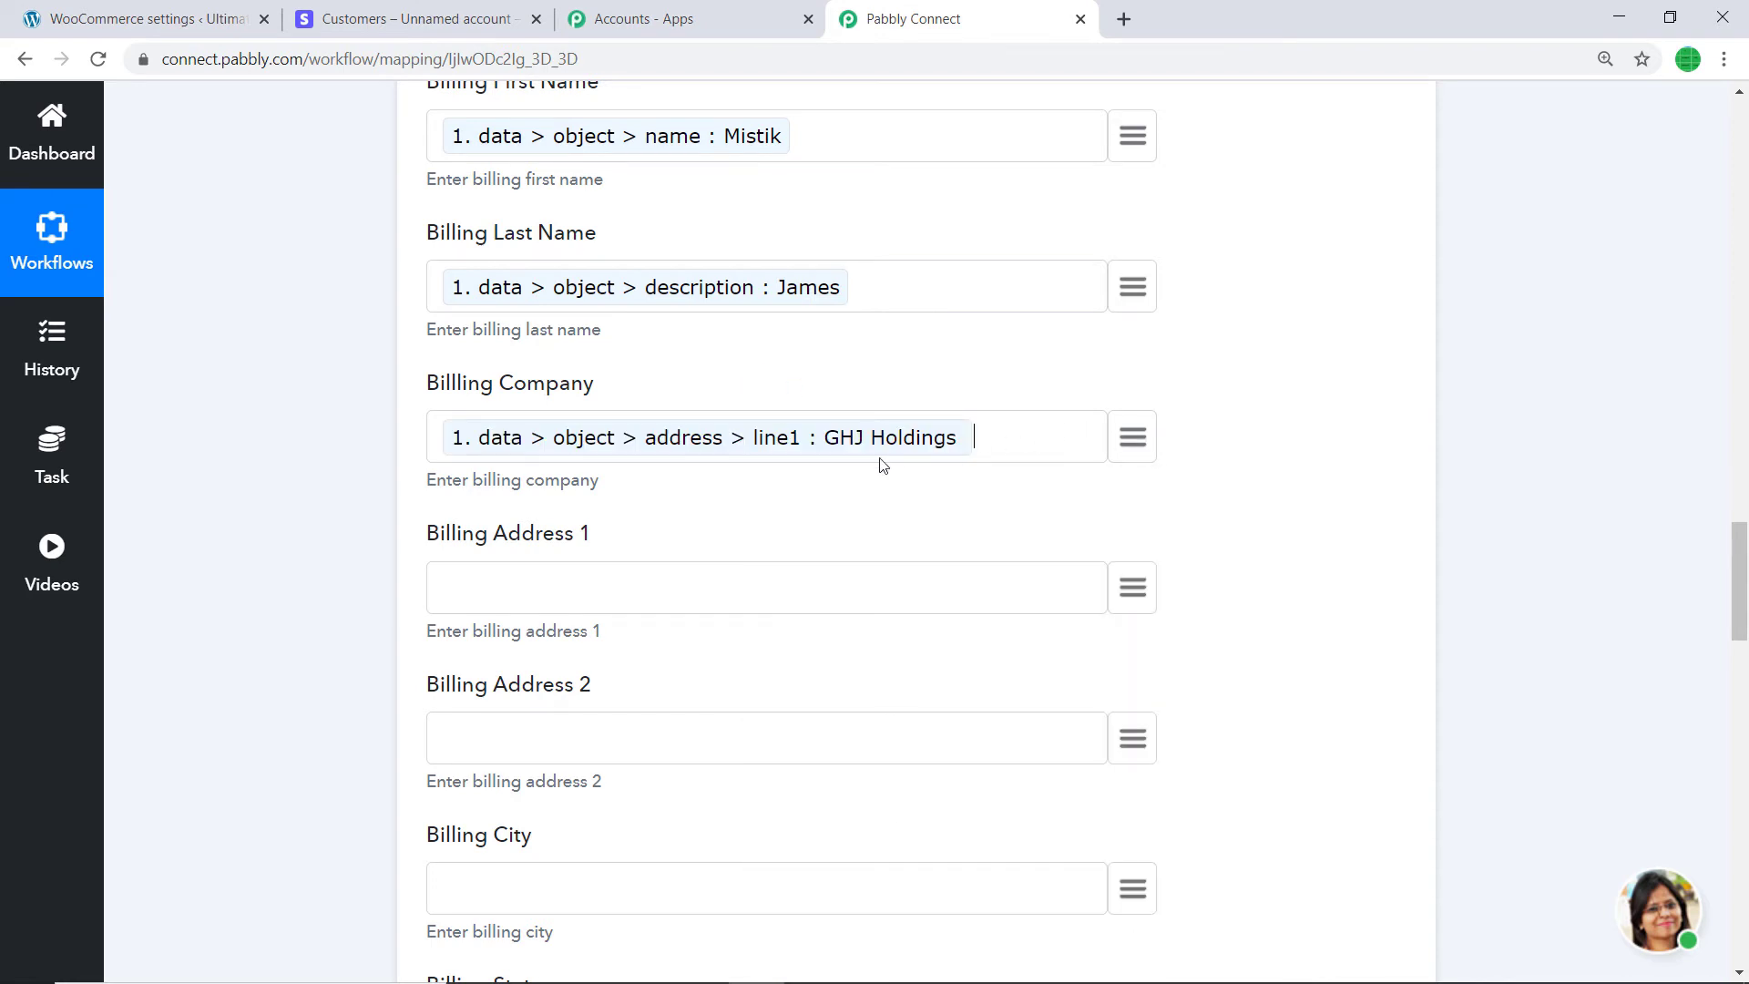
click(1137, 590)
scroll(970, 455, down, 3)
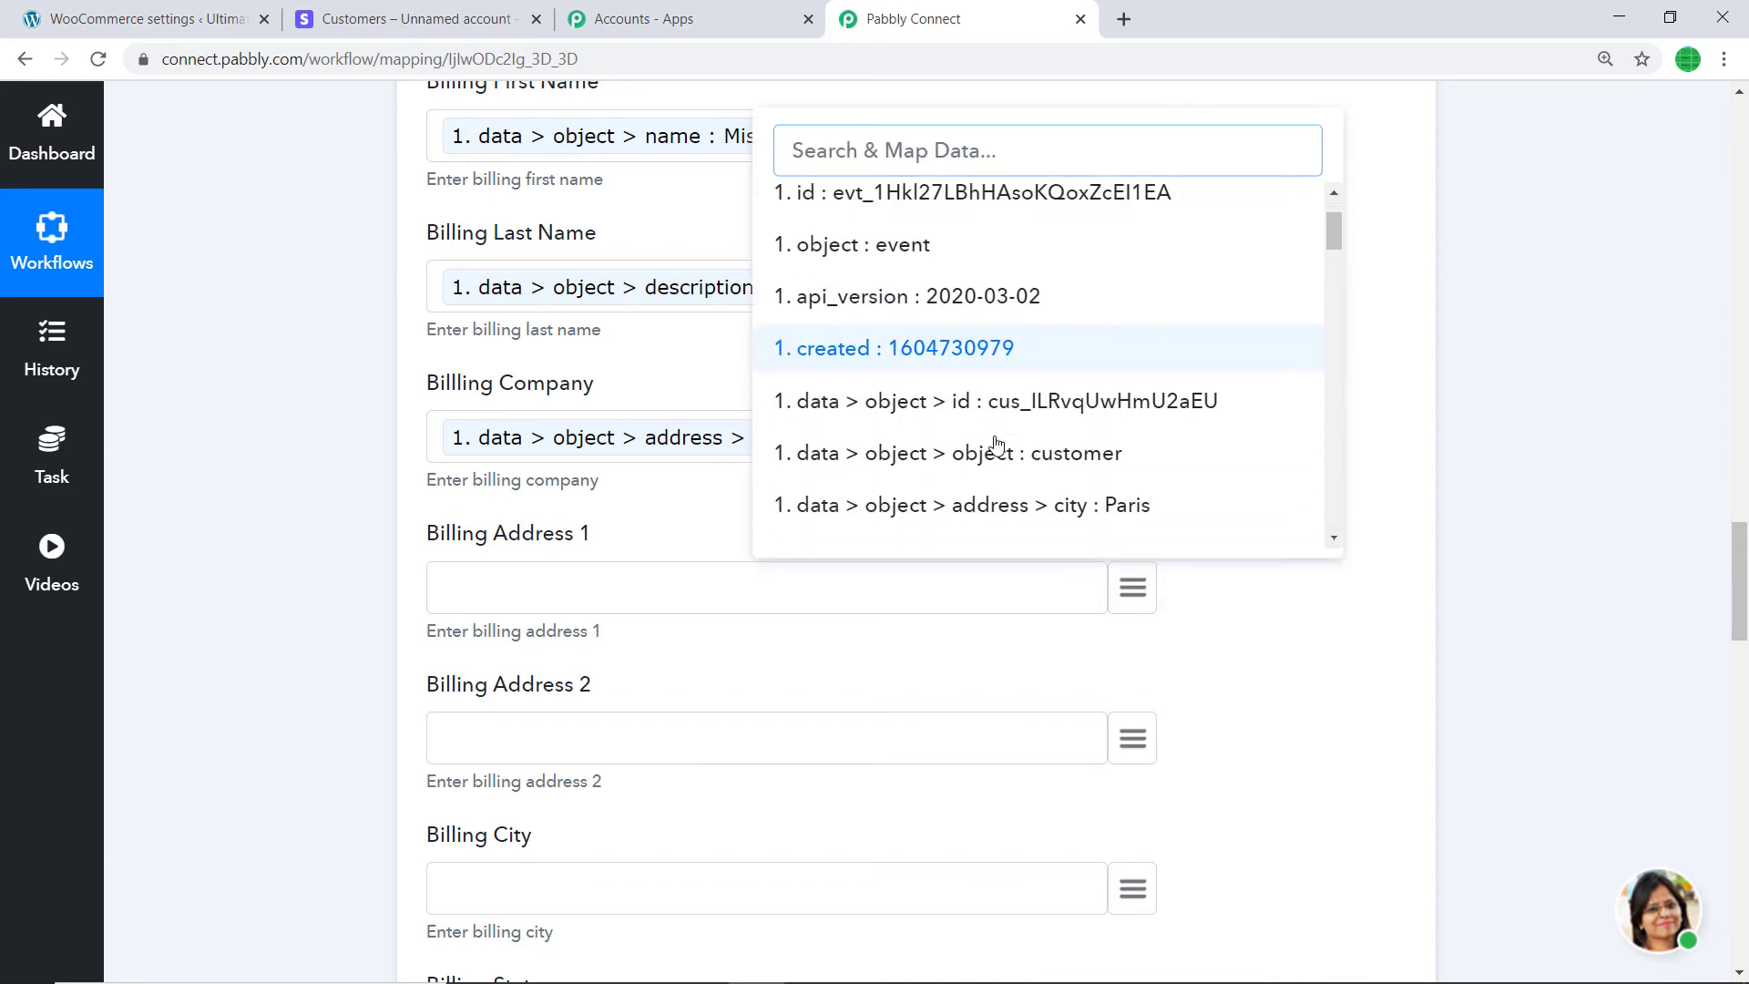
scroll(1043, 382, down, 1)
click(1039, 385)
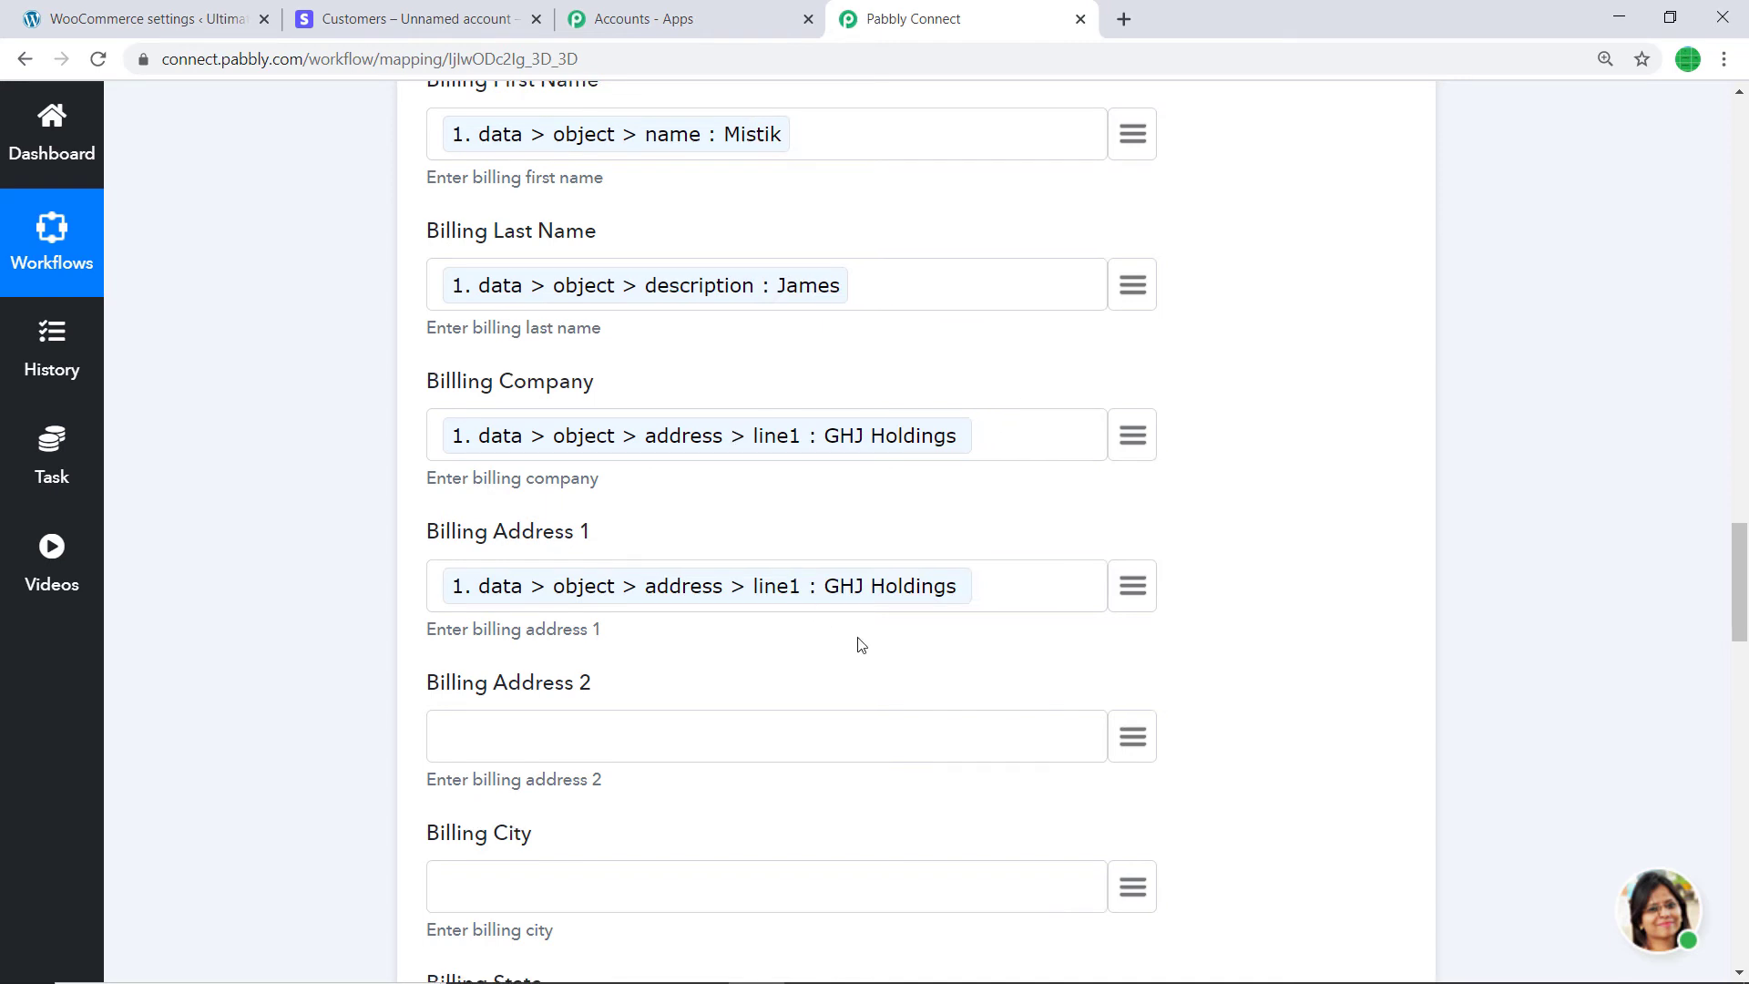
scroll(1107, 504, down, 2)
click(1133, 510)
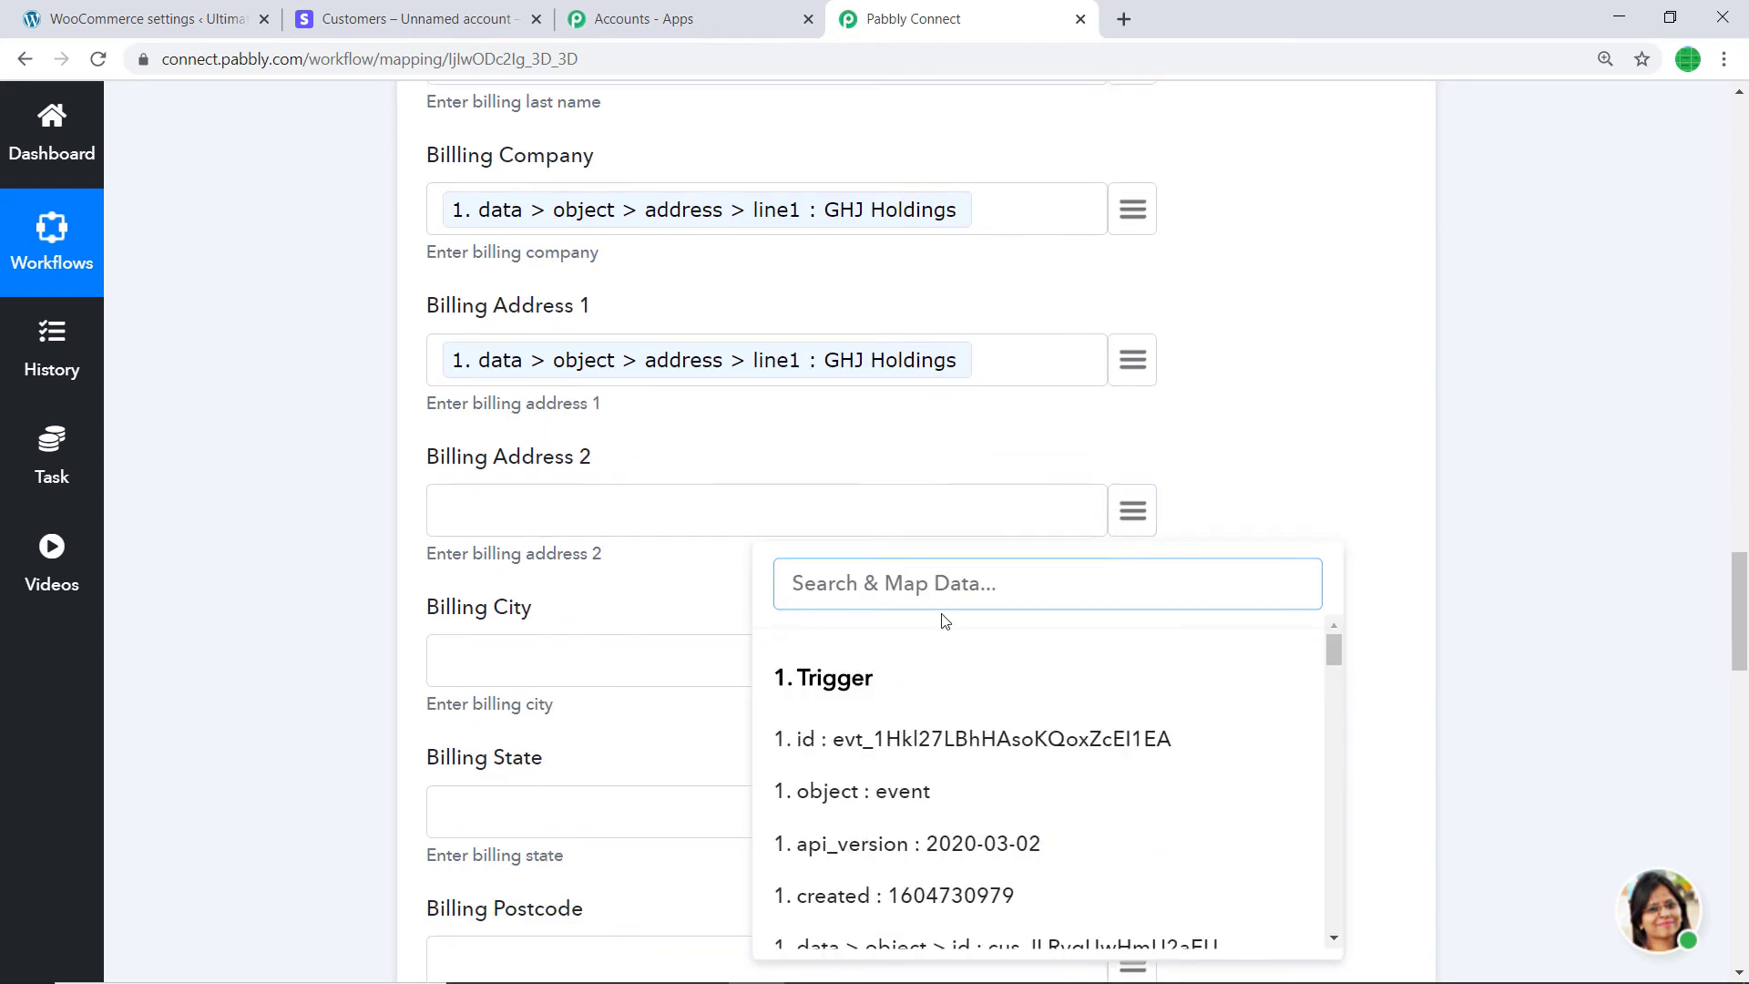
scroll(942, 654, down, 3)
text(add)
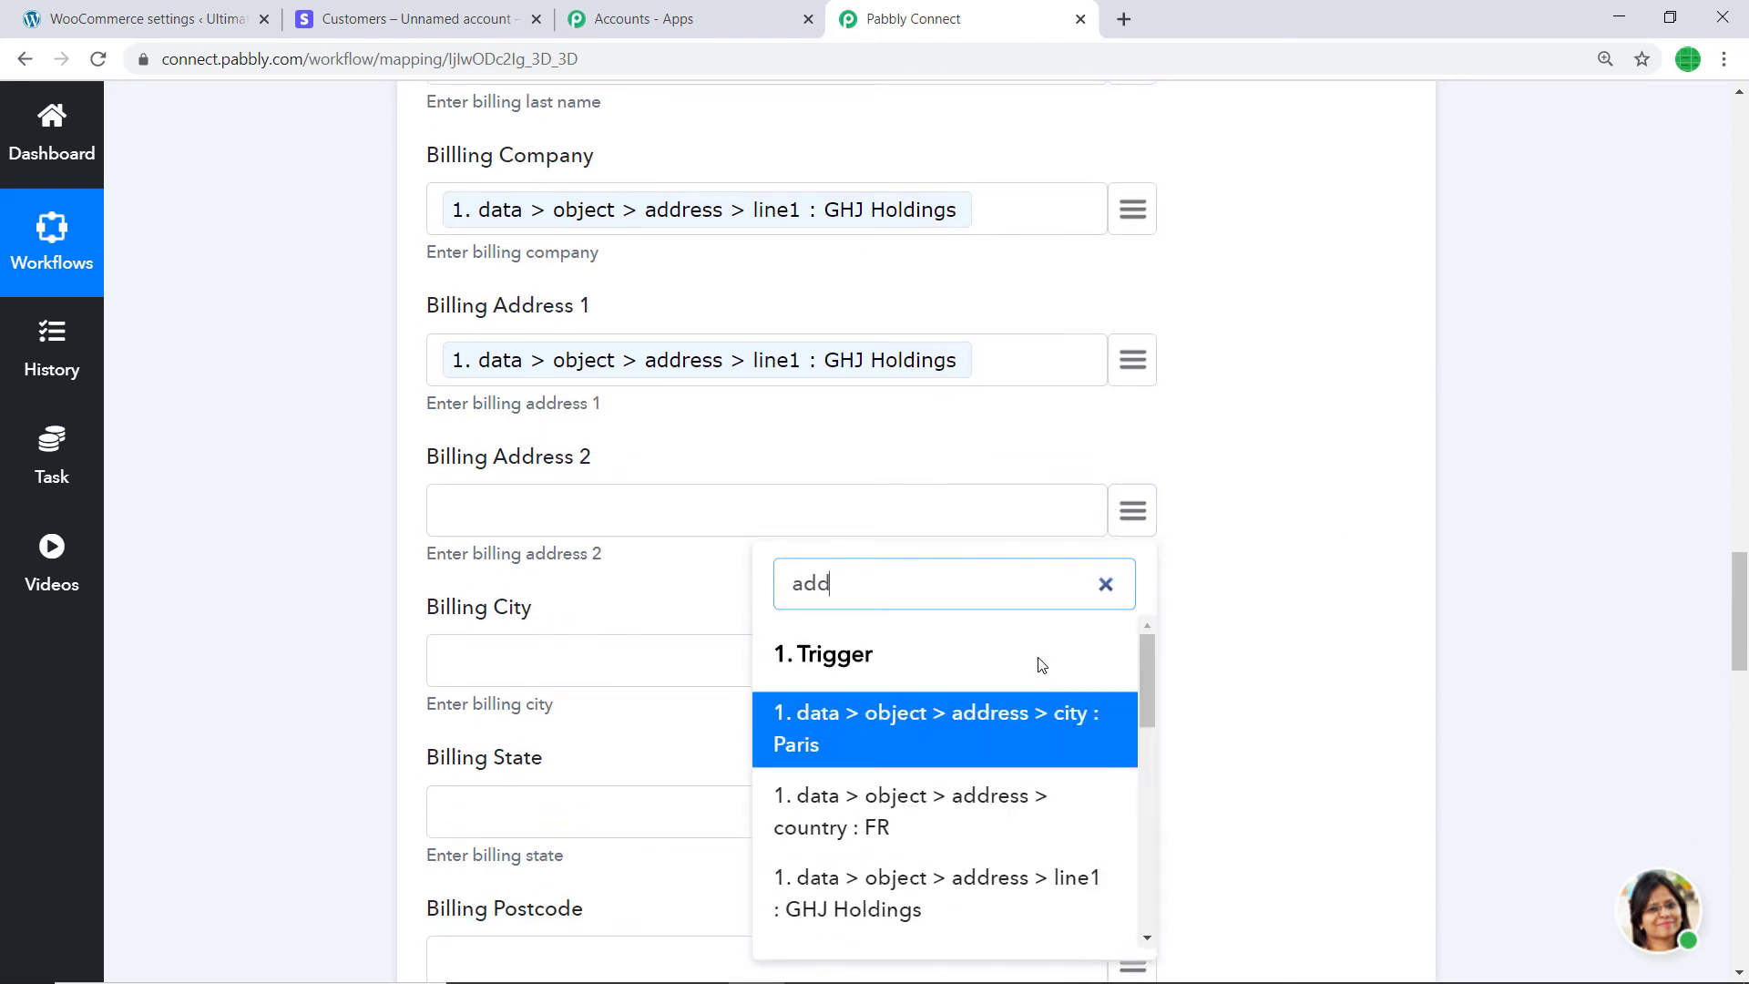
text(r)
scroll(1020, 802, down, 3)
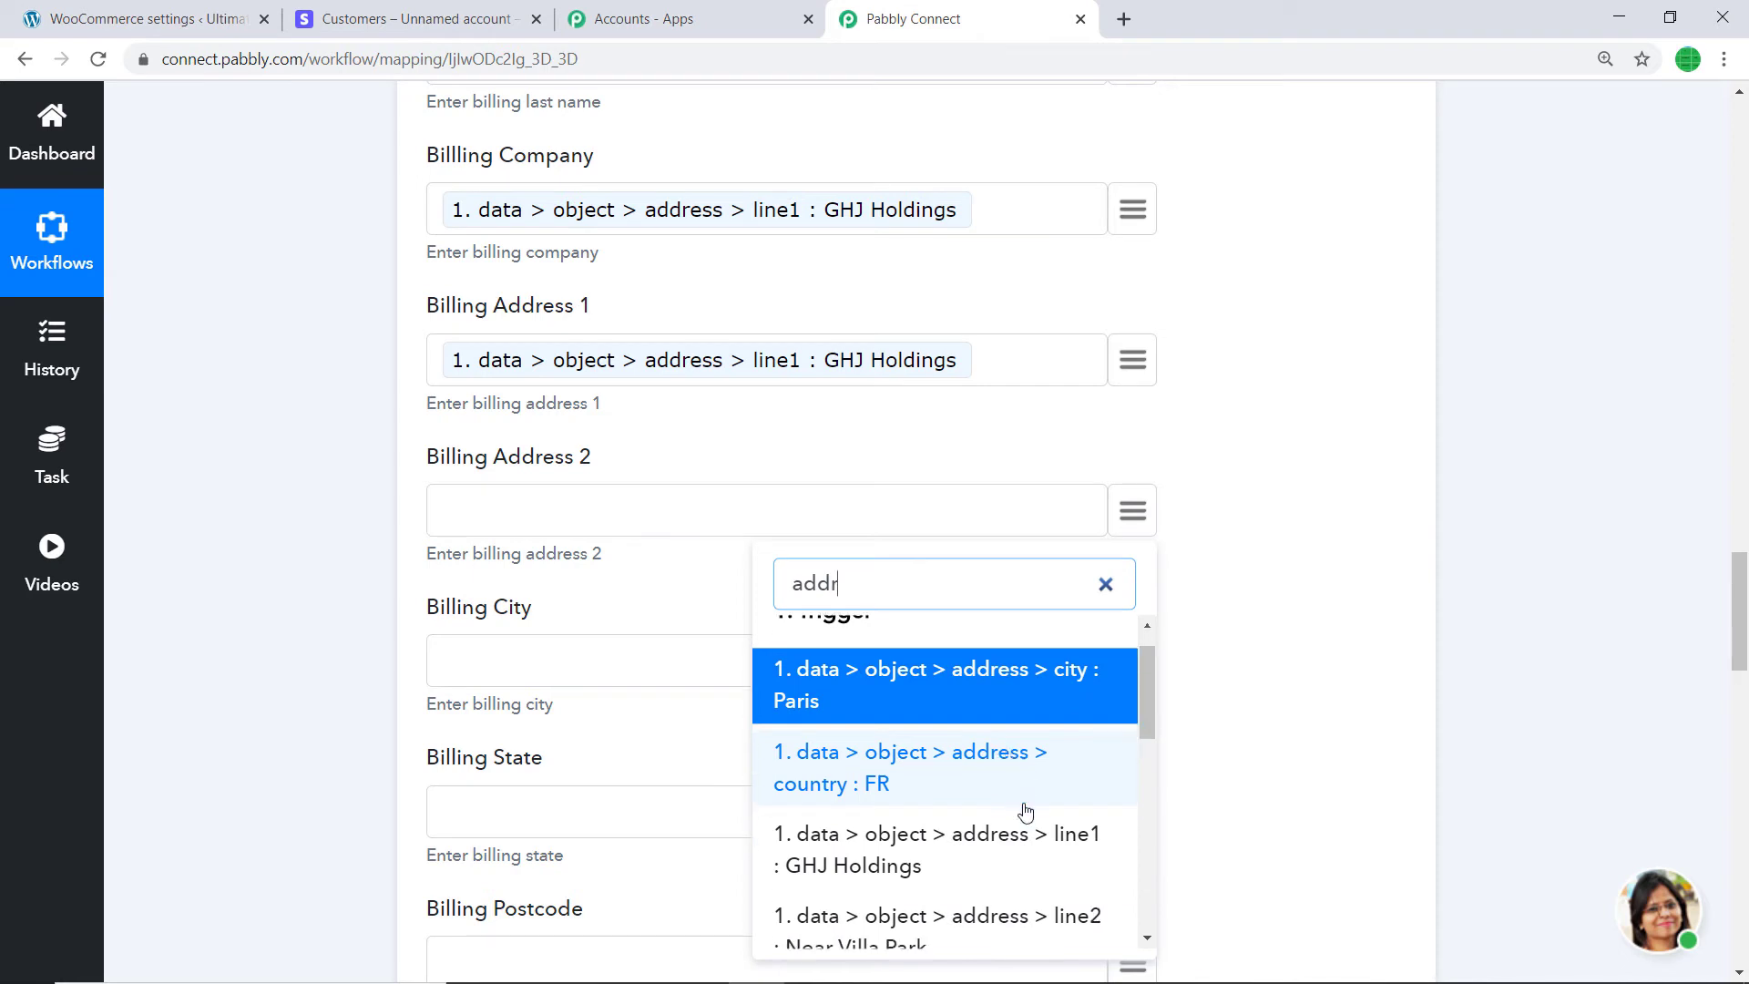
click(1027, 808)
scroll(838, 628, down, 2)
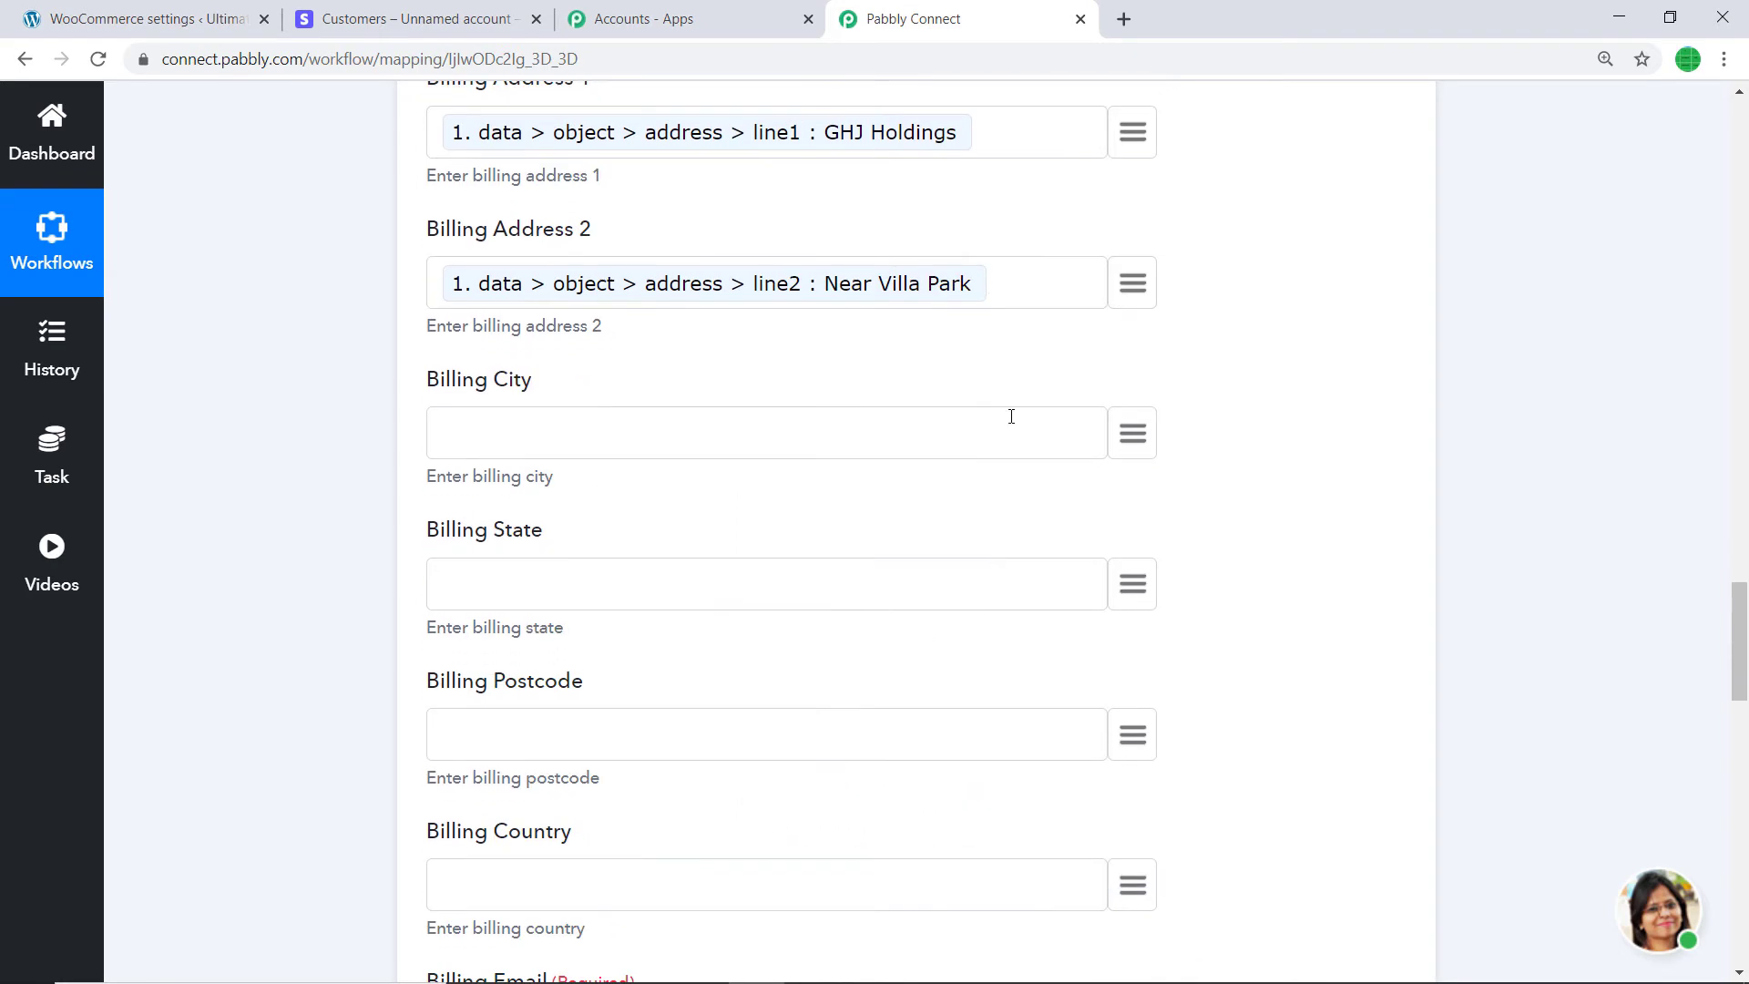
click(1132, 434)
- Map Billing City and Billing State to the Stripe address city, replacing an empty state mapping
text(cit)
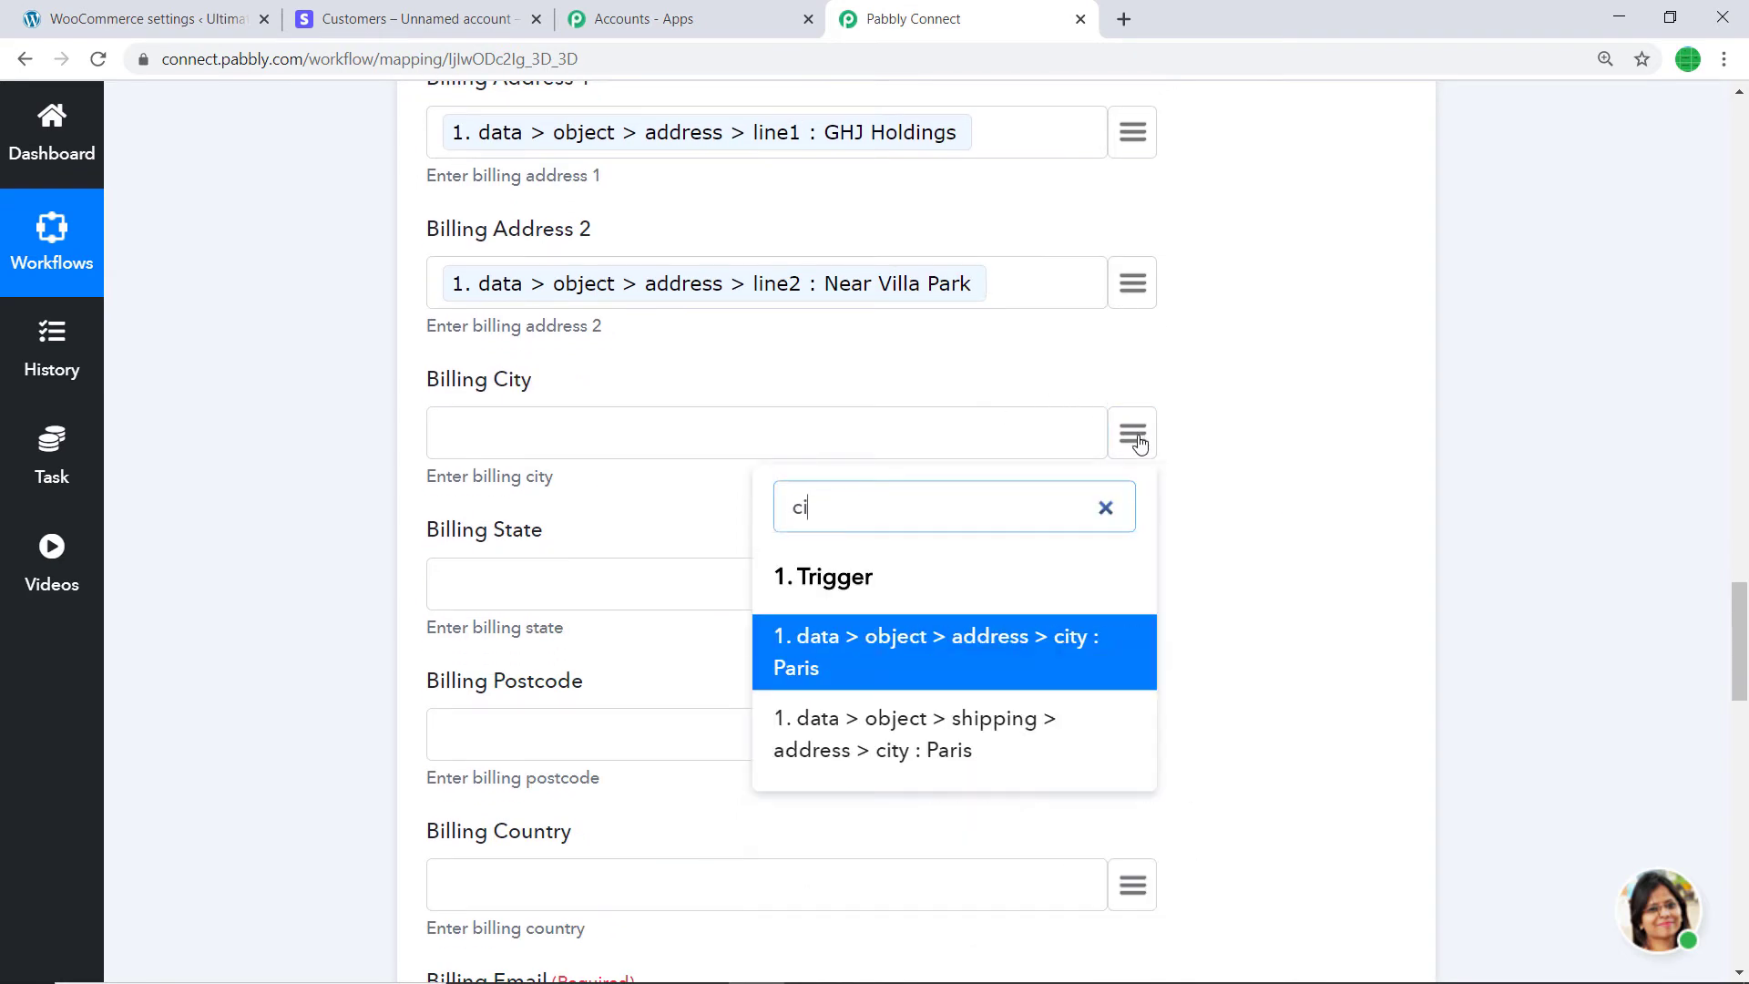
click(920, 658)
scroll(917, 649, down, 1)
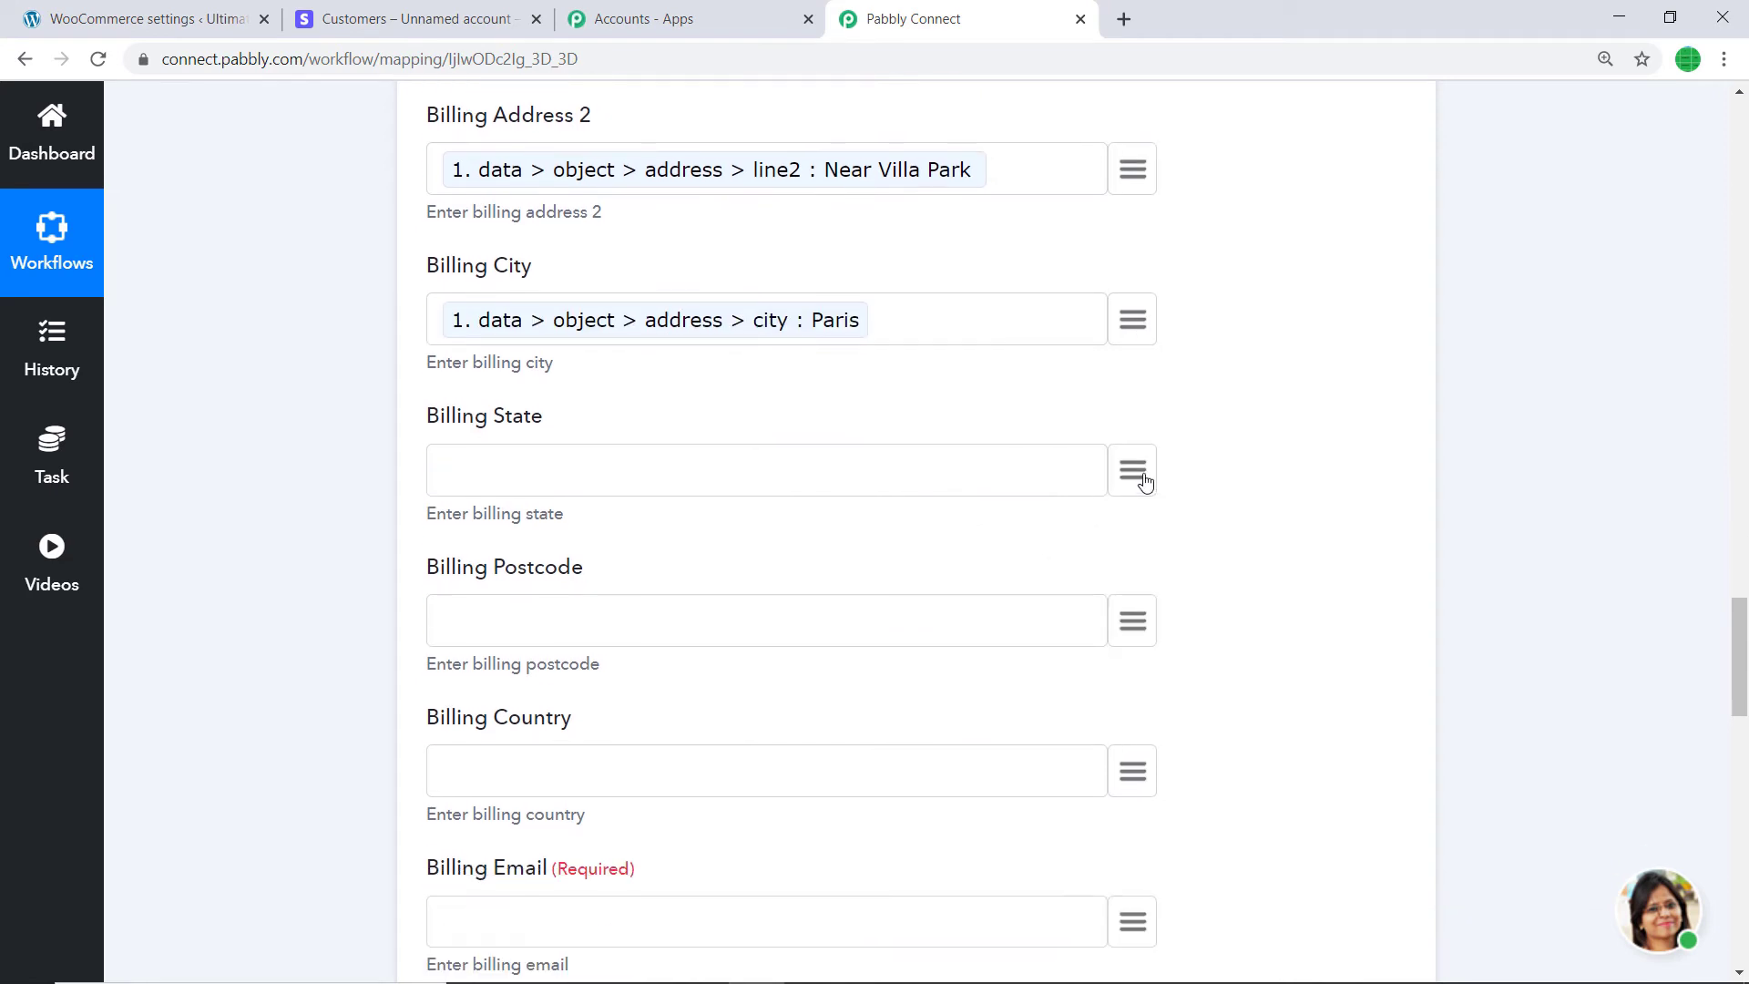
click(1139, 474)
text(sta)
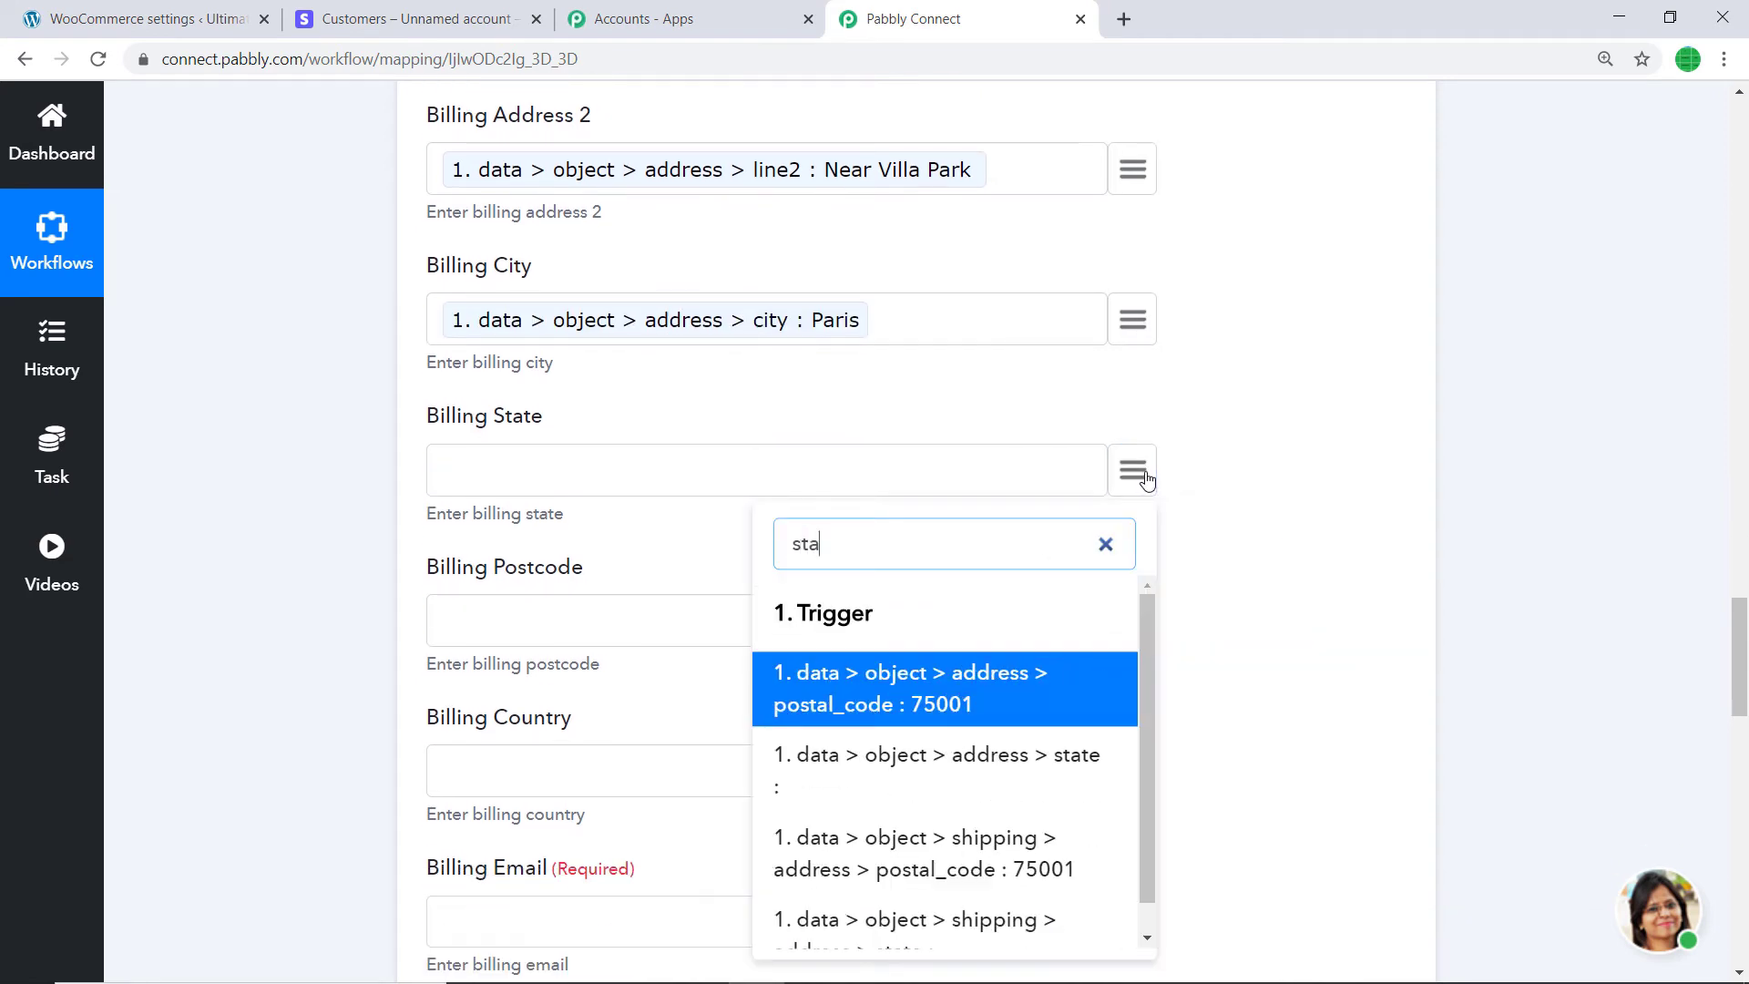
click(949, 756)
scroll(1038, 501, down, 1)
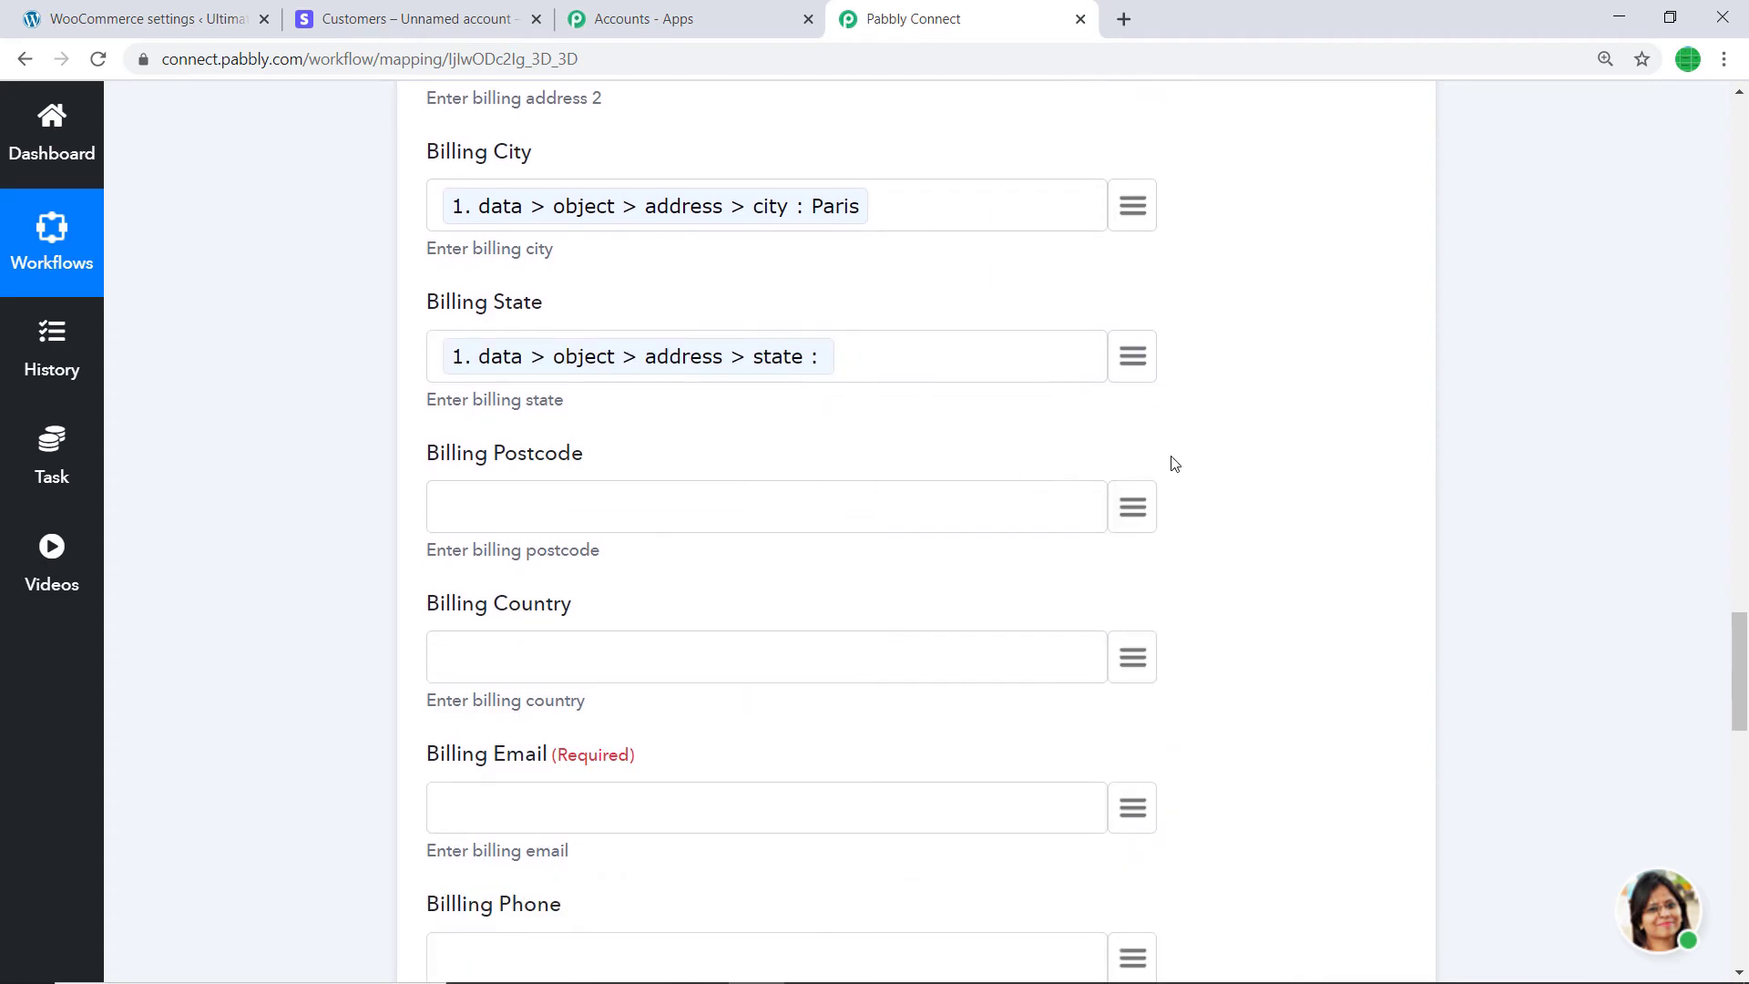
key(BackSpace)
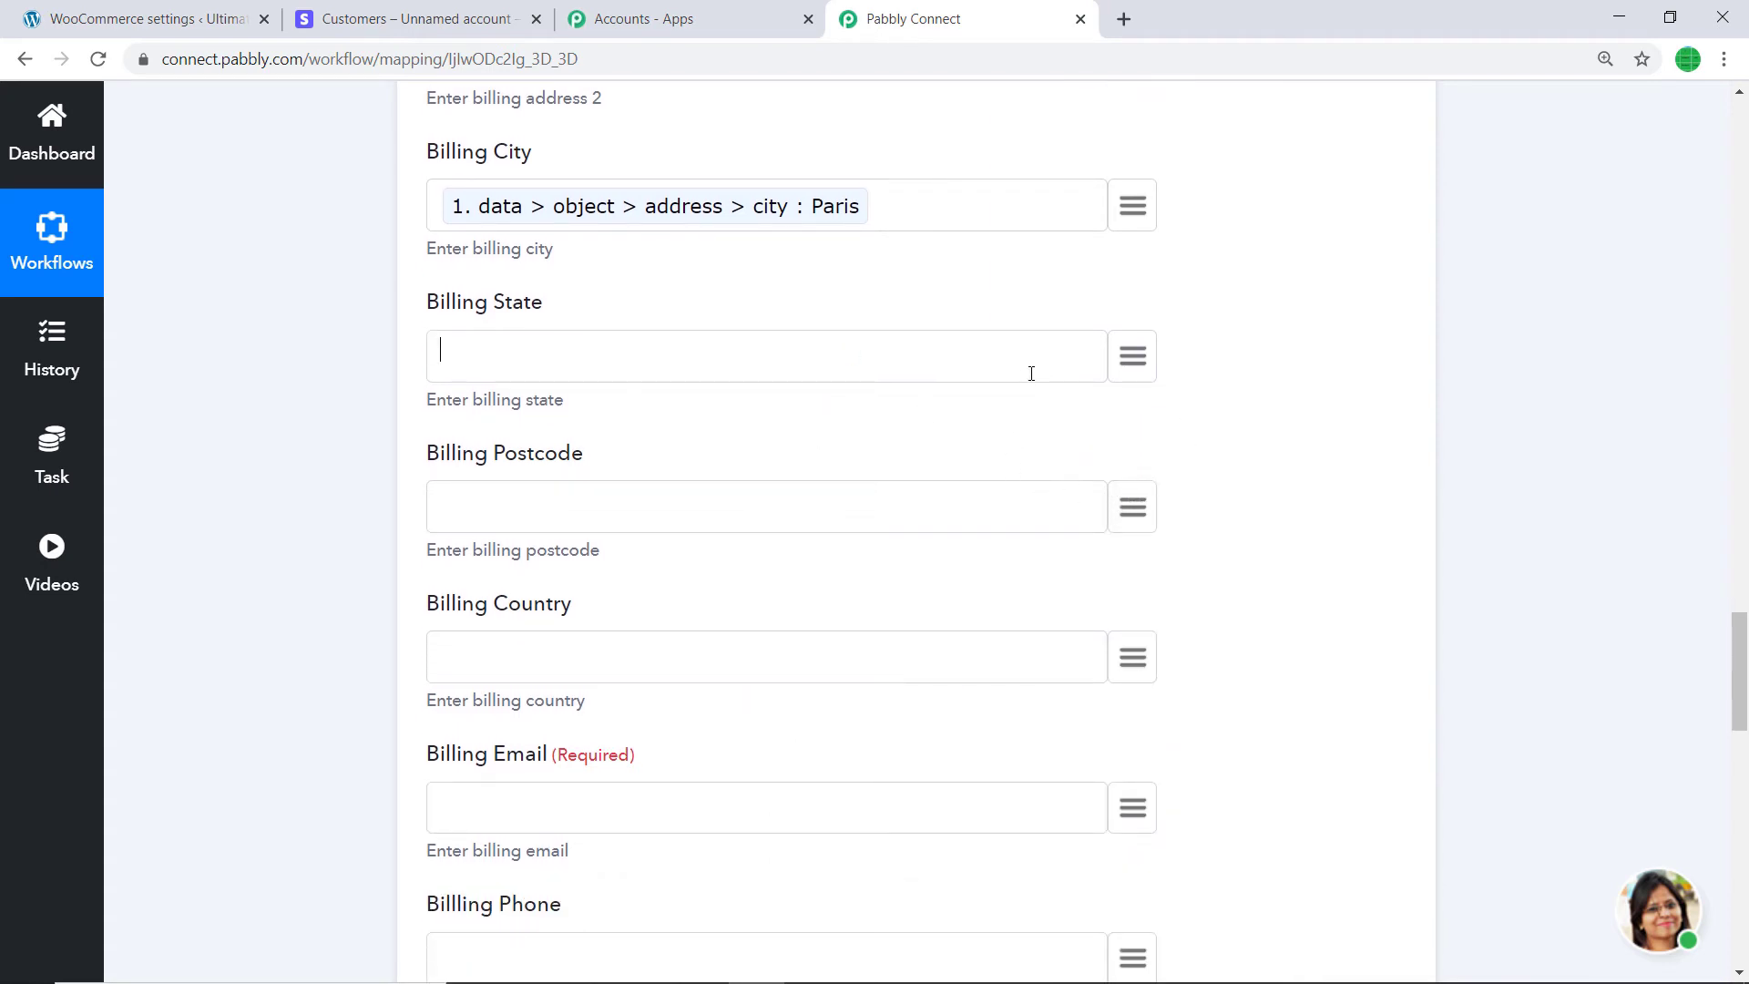
click(1123, 359)
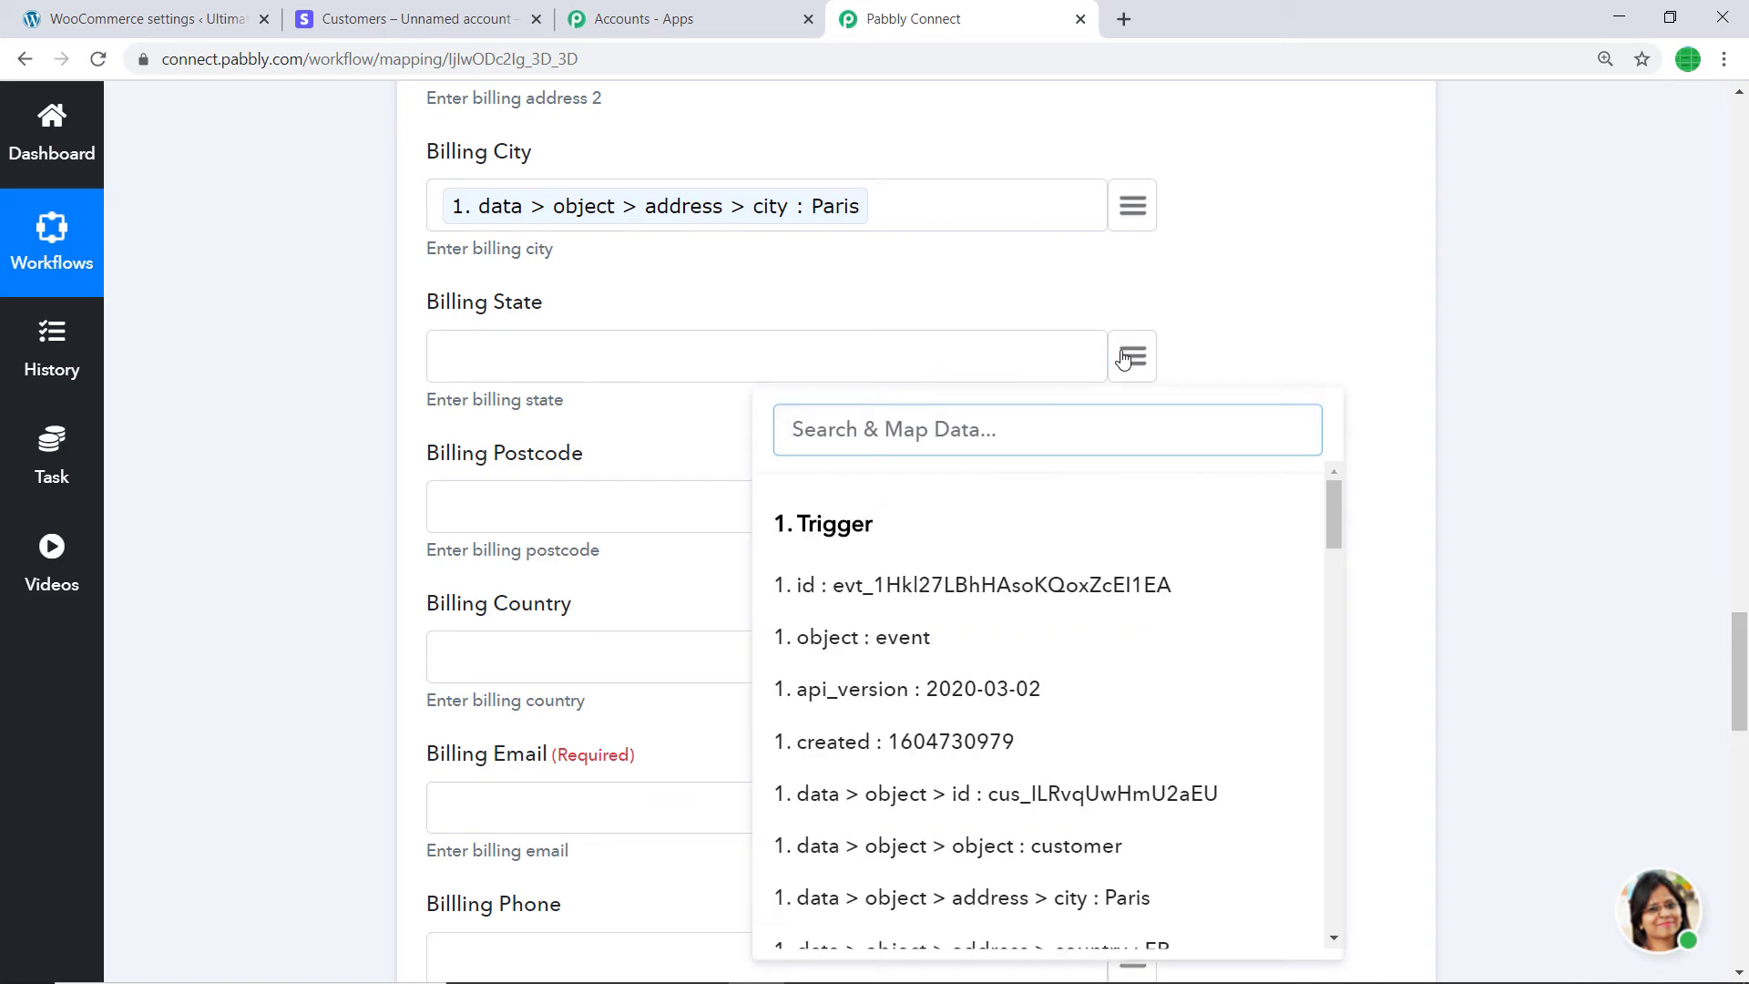
text(par)
text(is)
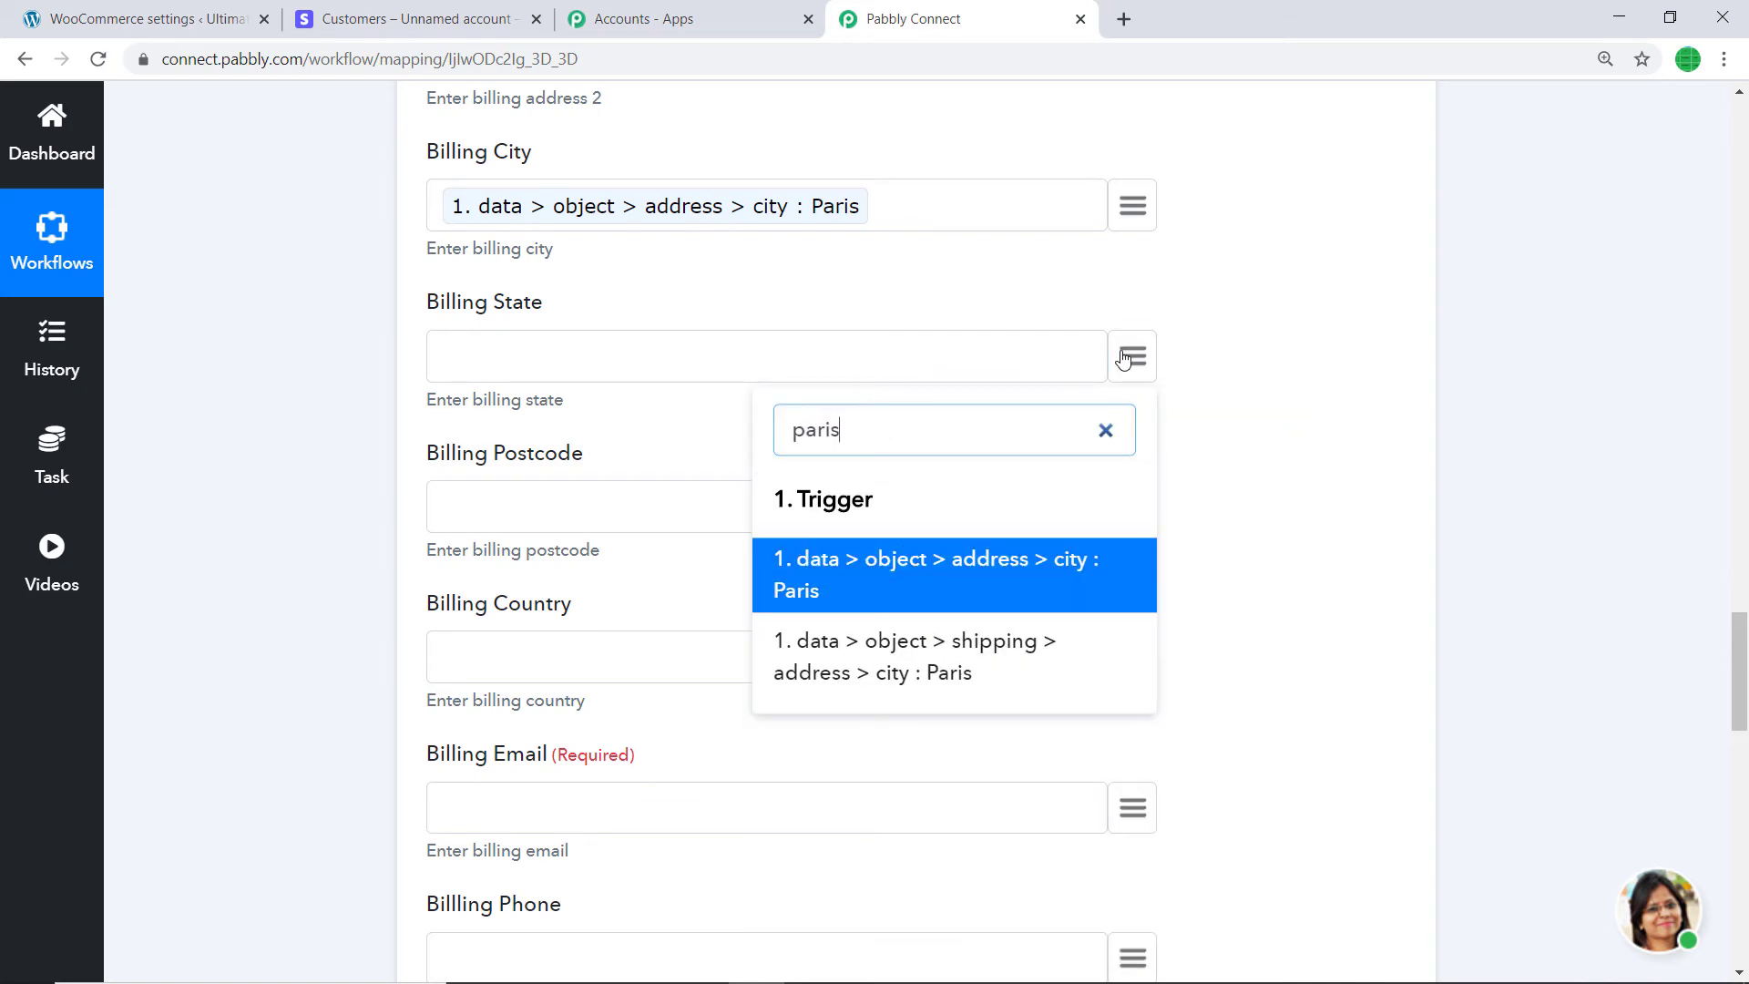
click(900, 590)
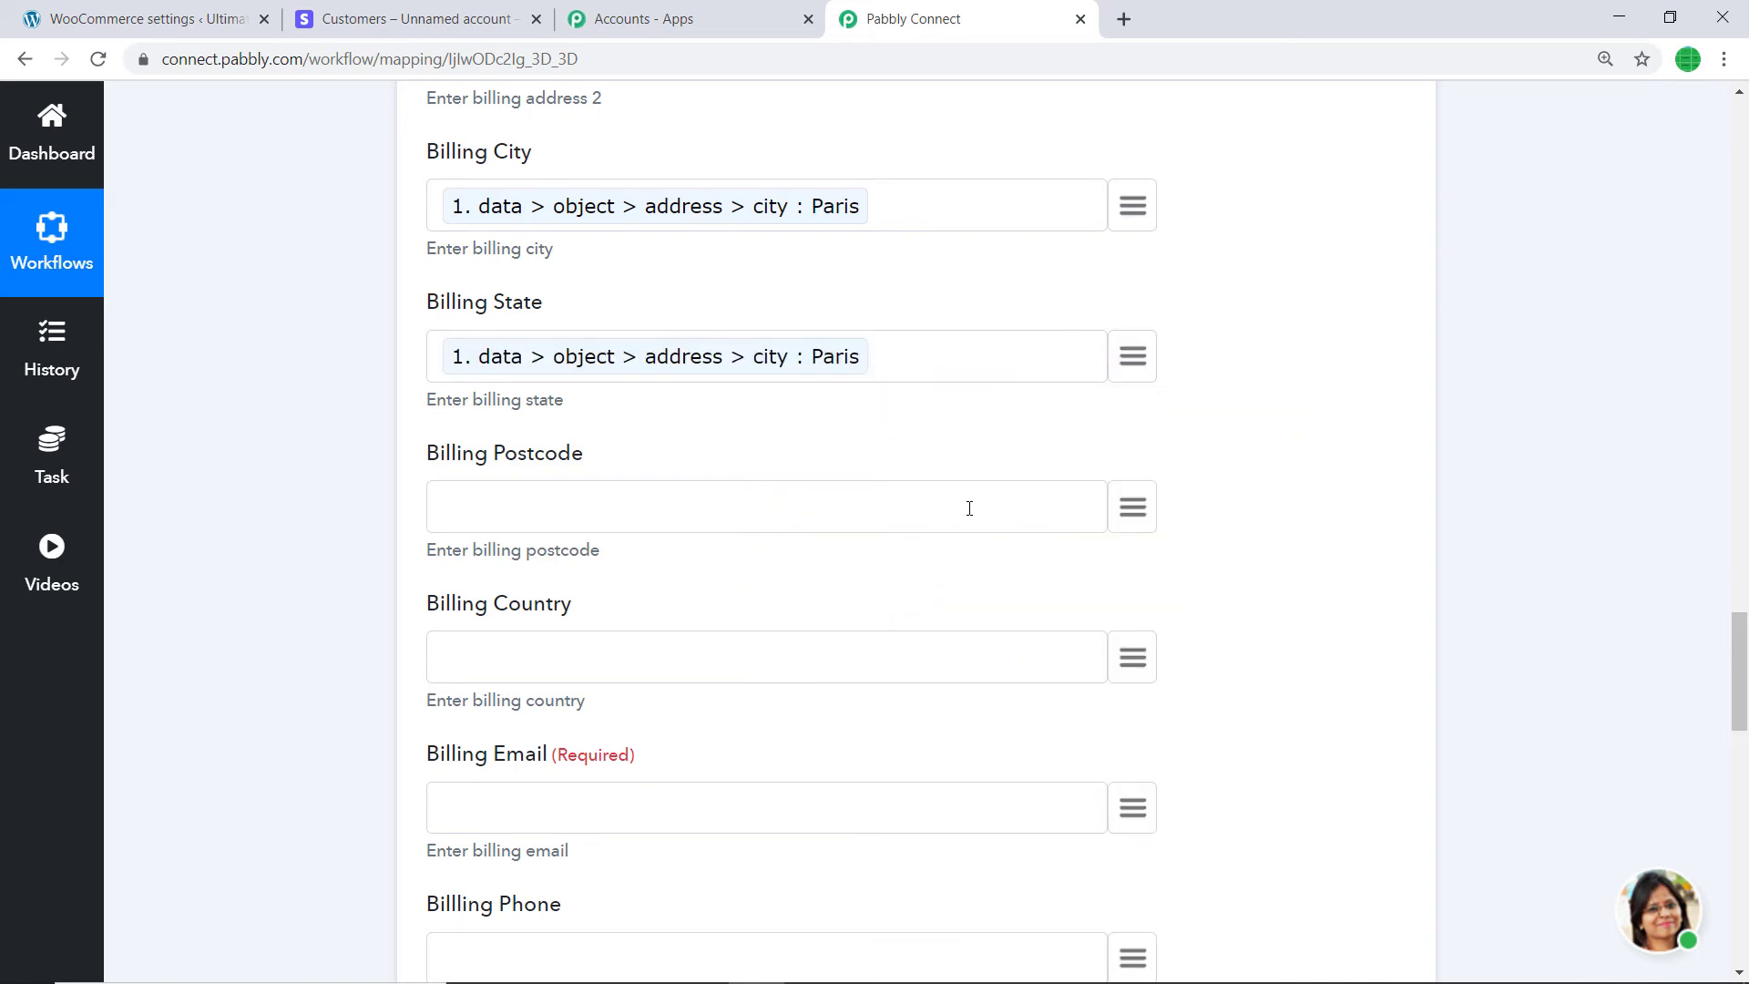
- Map Billing Postcode, Billing Country and Billing Email to Stripe postal code, country and email
scroll(968, 503, down, 1)
click(1134, 408)
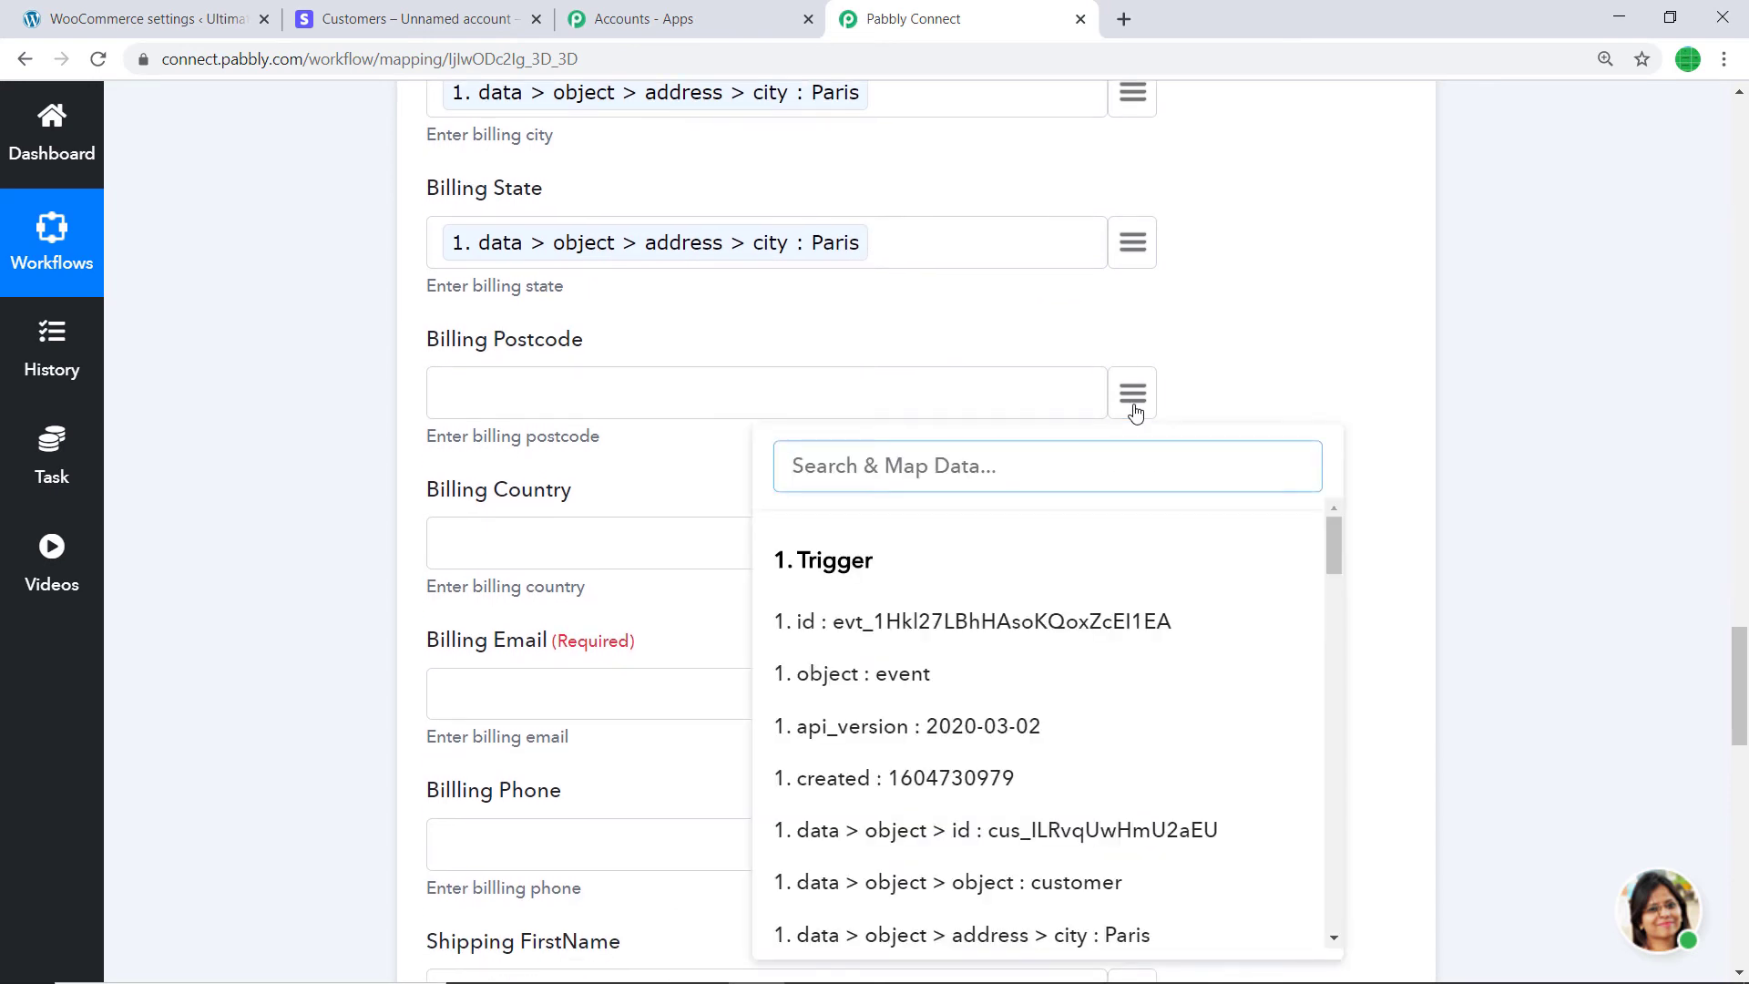
text(75)
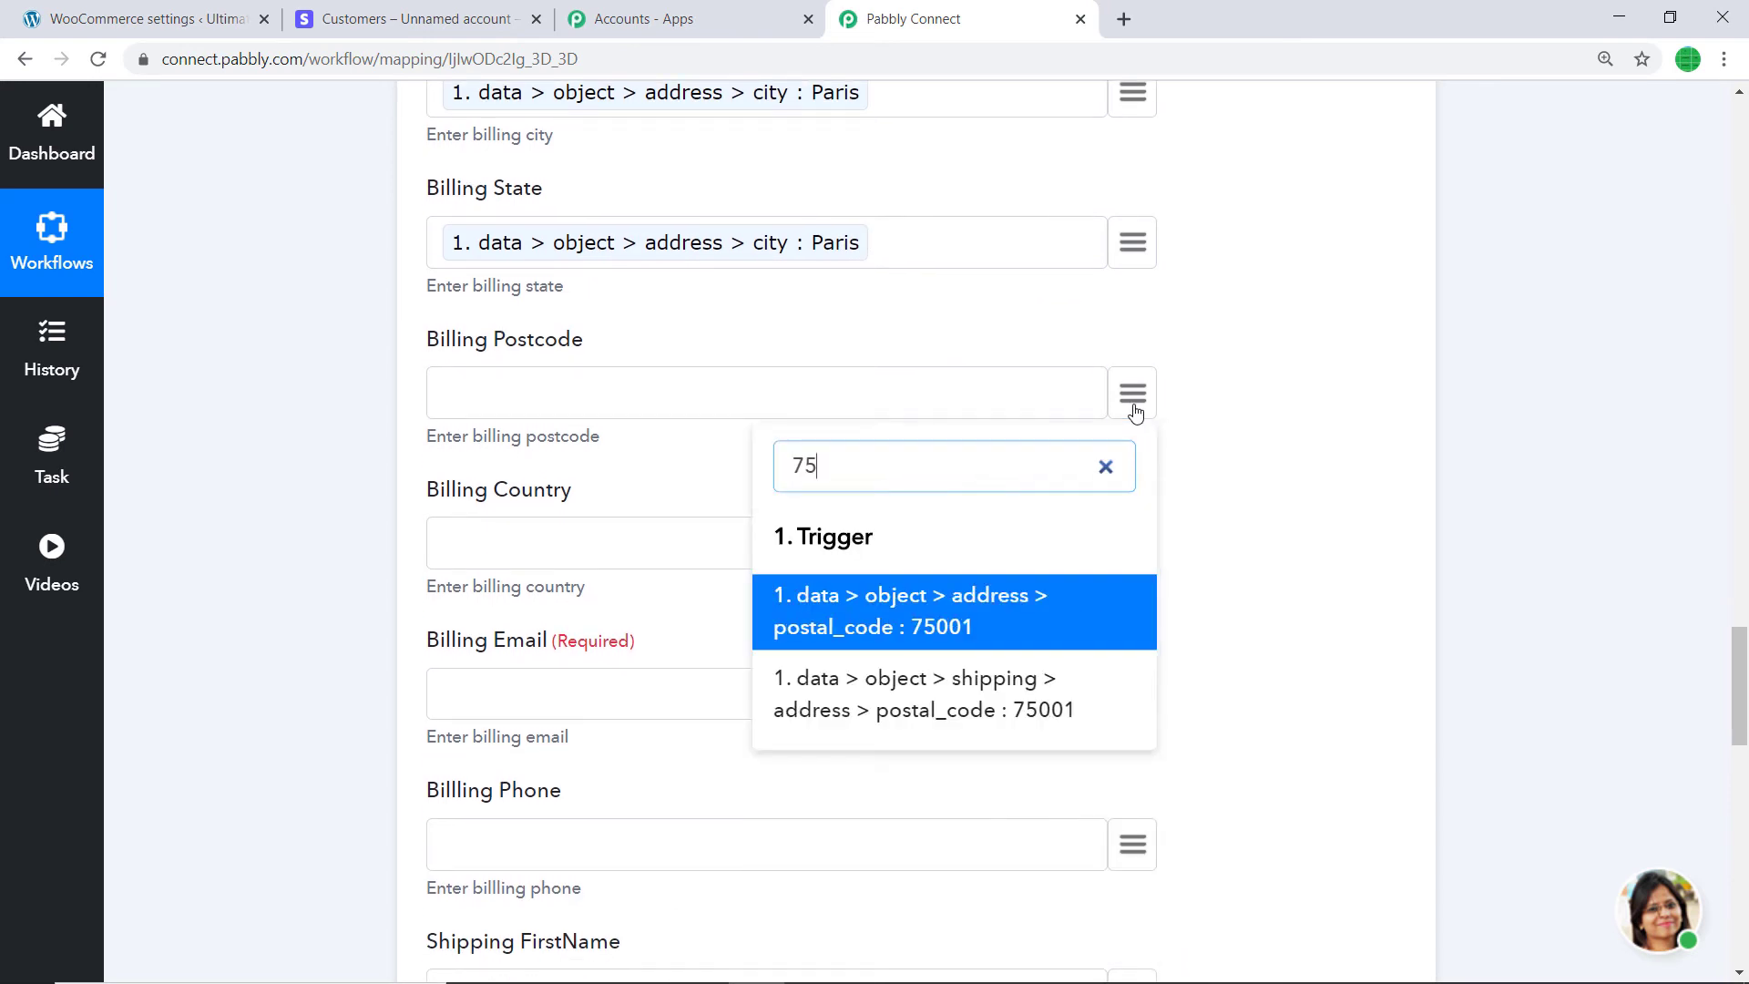
click(969, 628)
scroll(966, 605, down, 2)
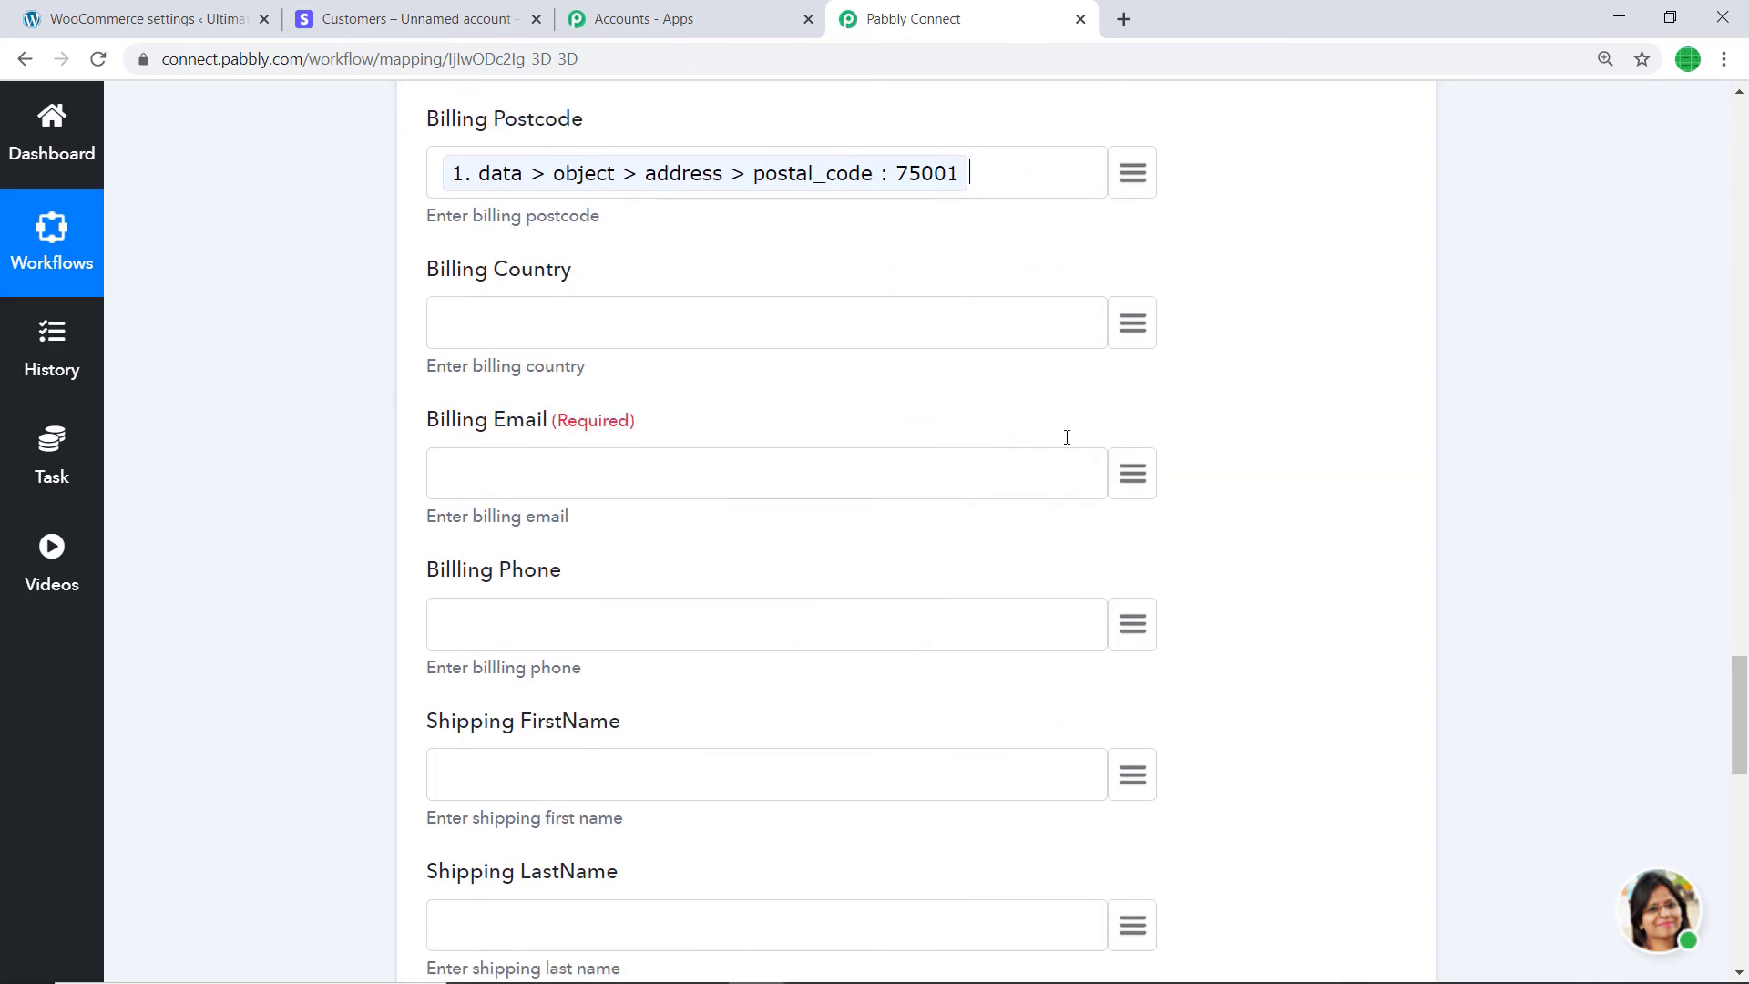
click(1135, 327)
text(fr)
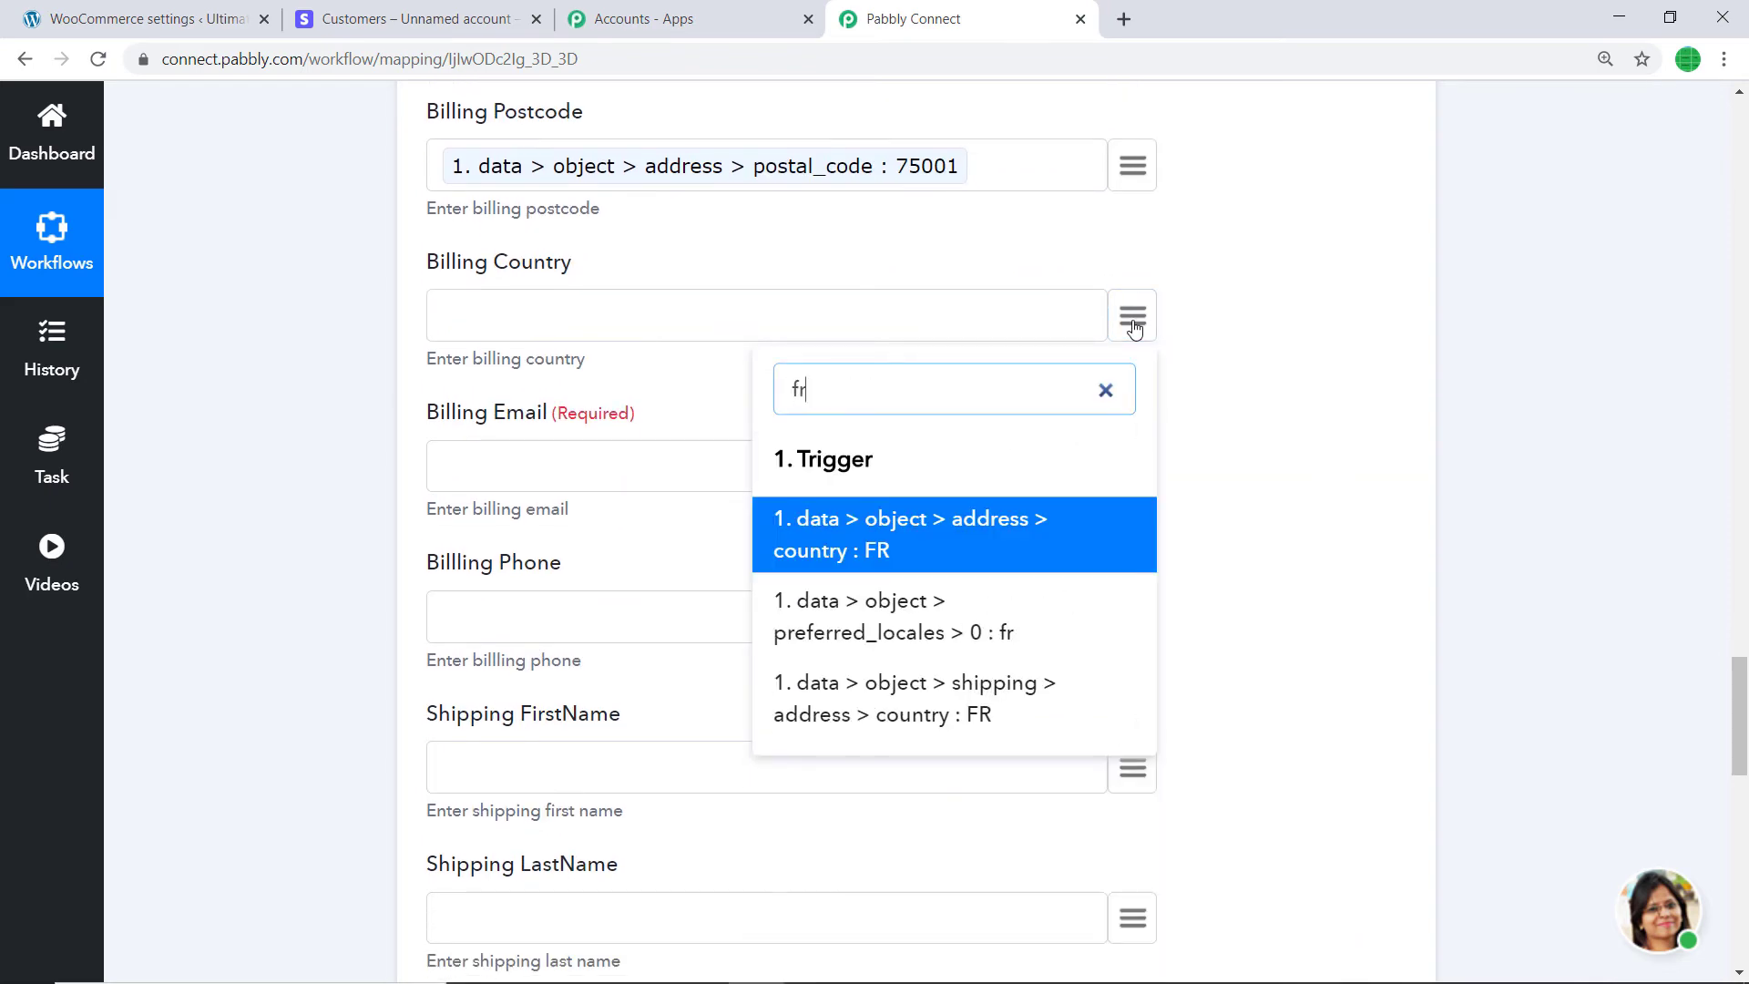
click(979, 533)
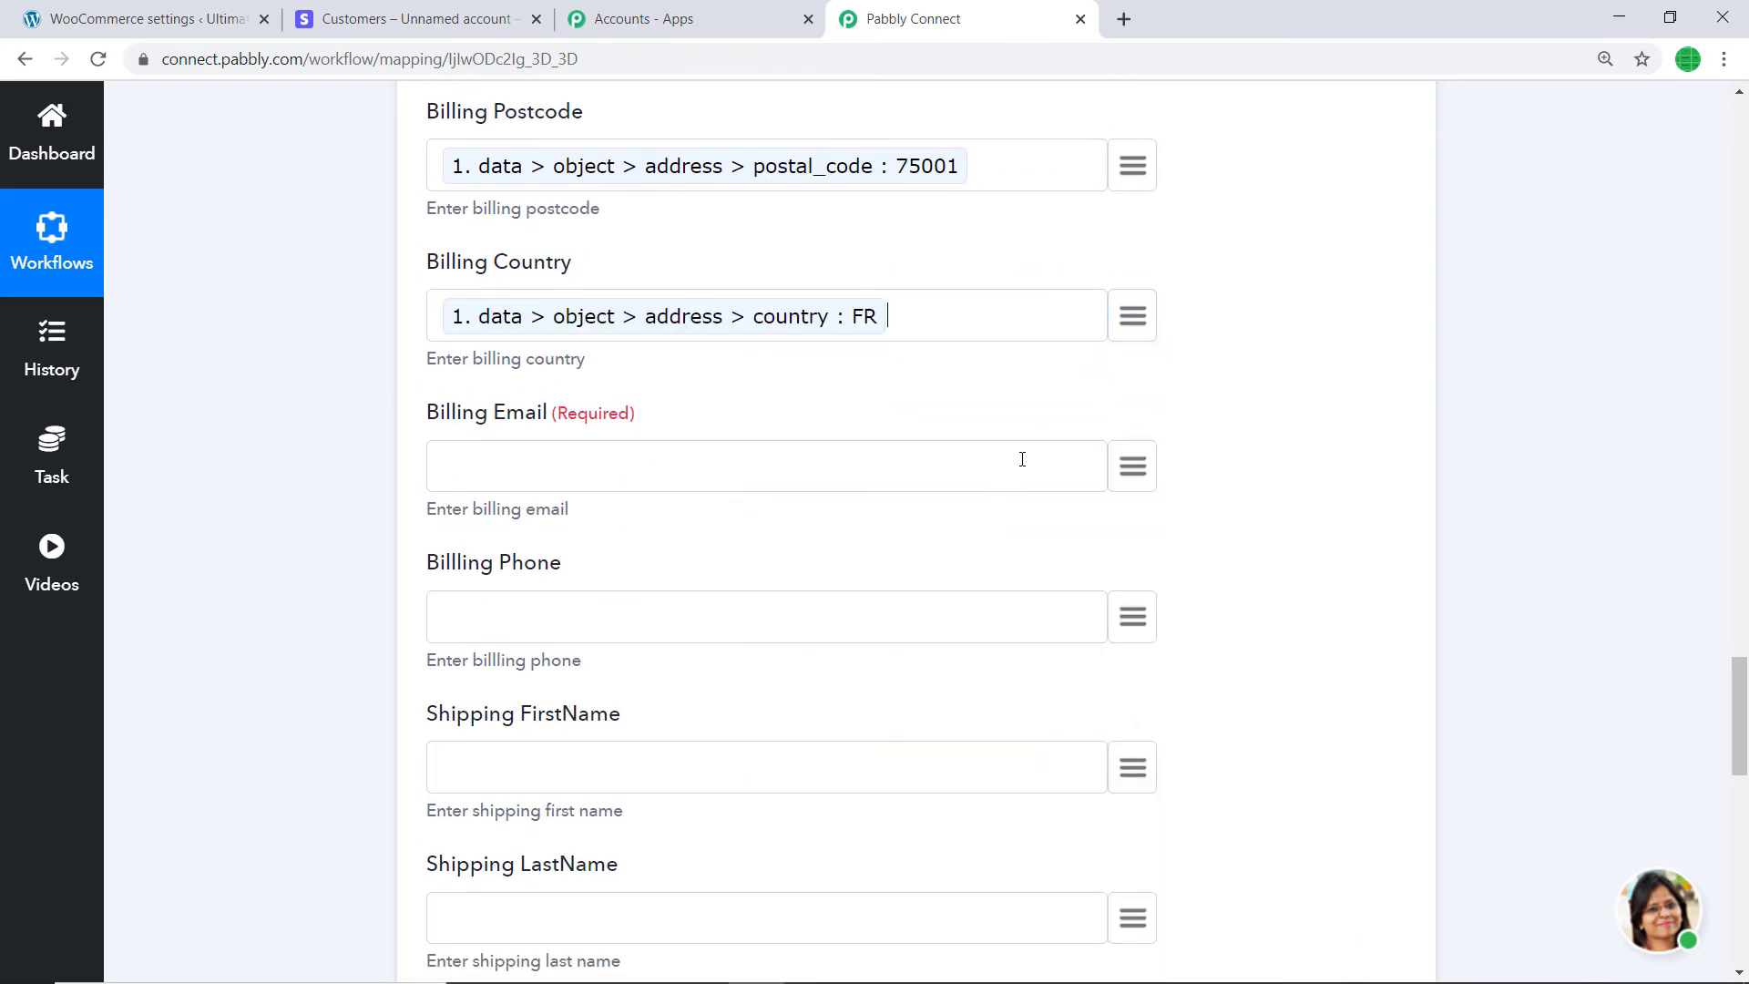
click(1125, 481)
text(email)
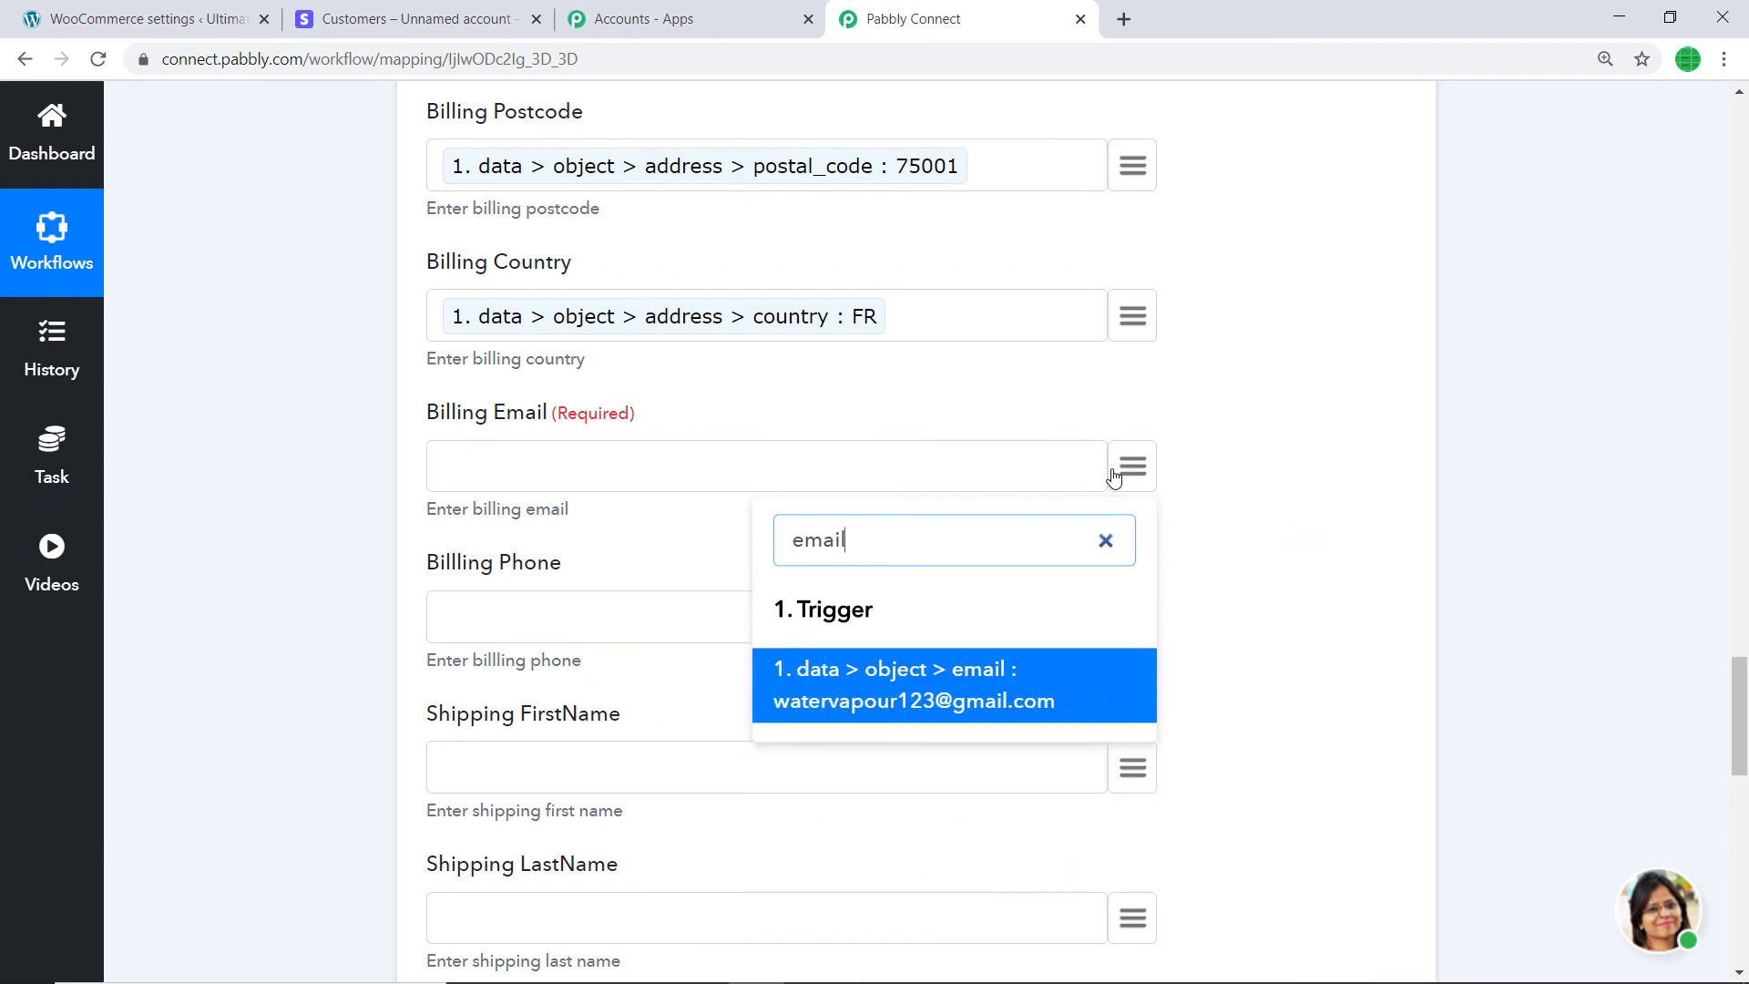
click(978, 679)
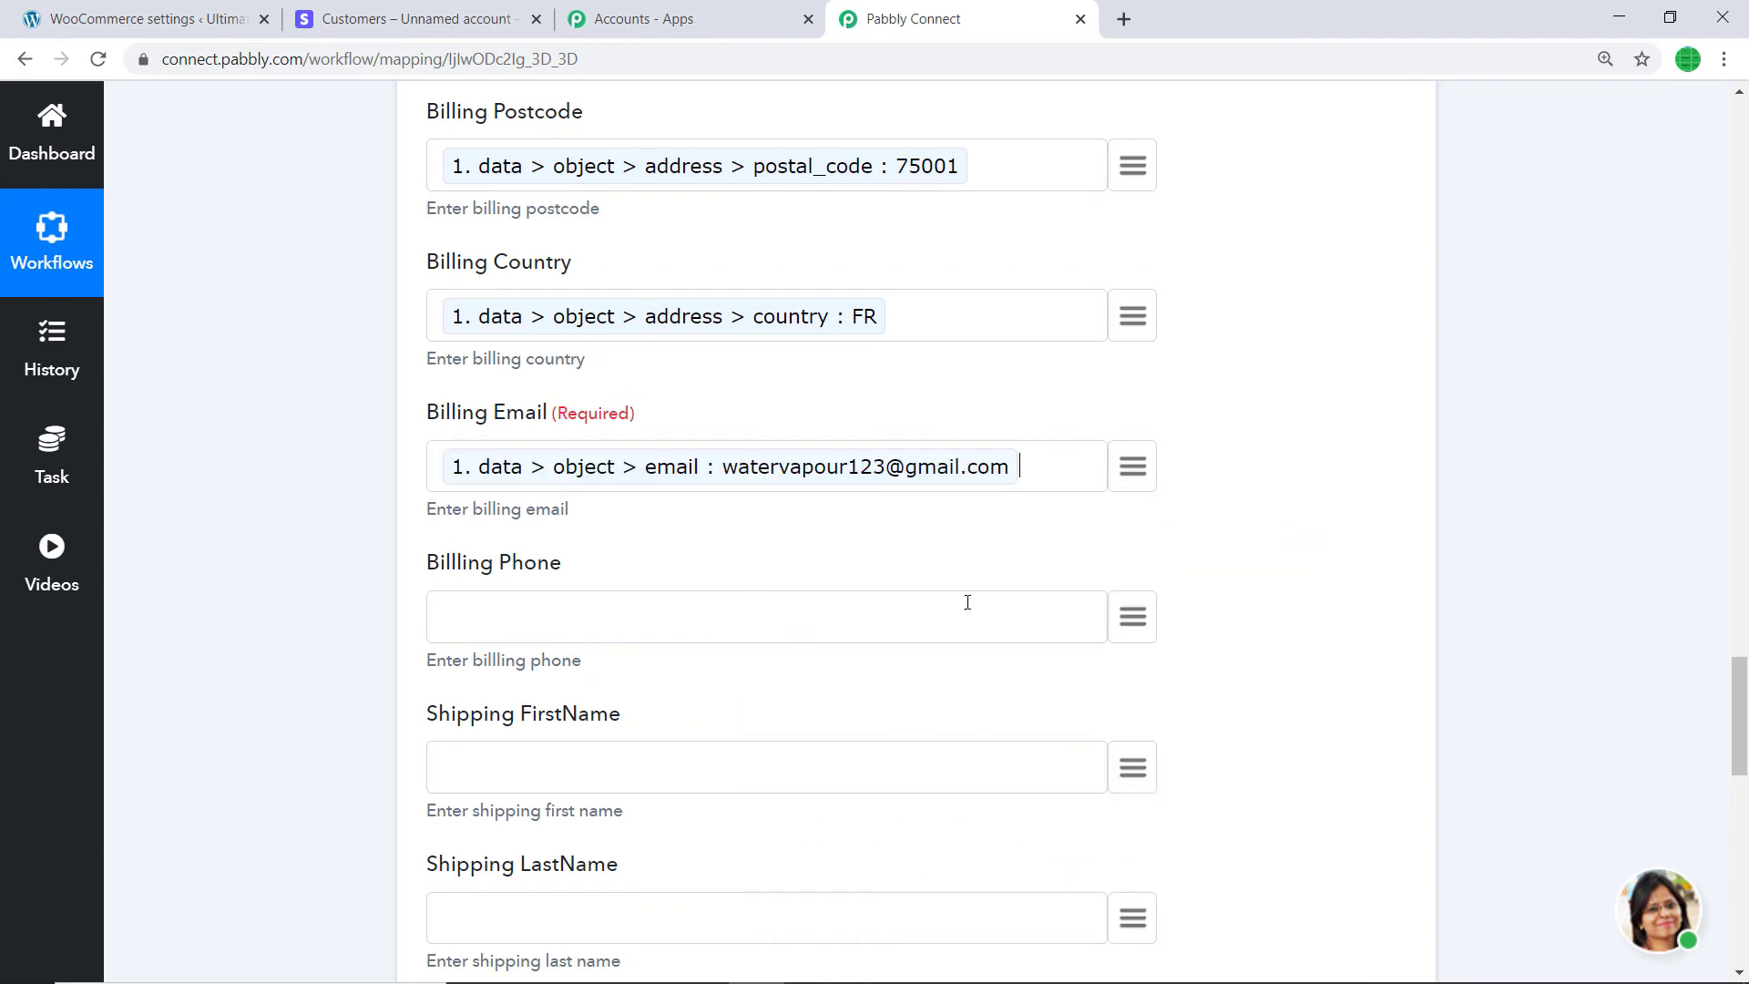
scroll(916, 565, down, 3)
click(1136, 392)
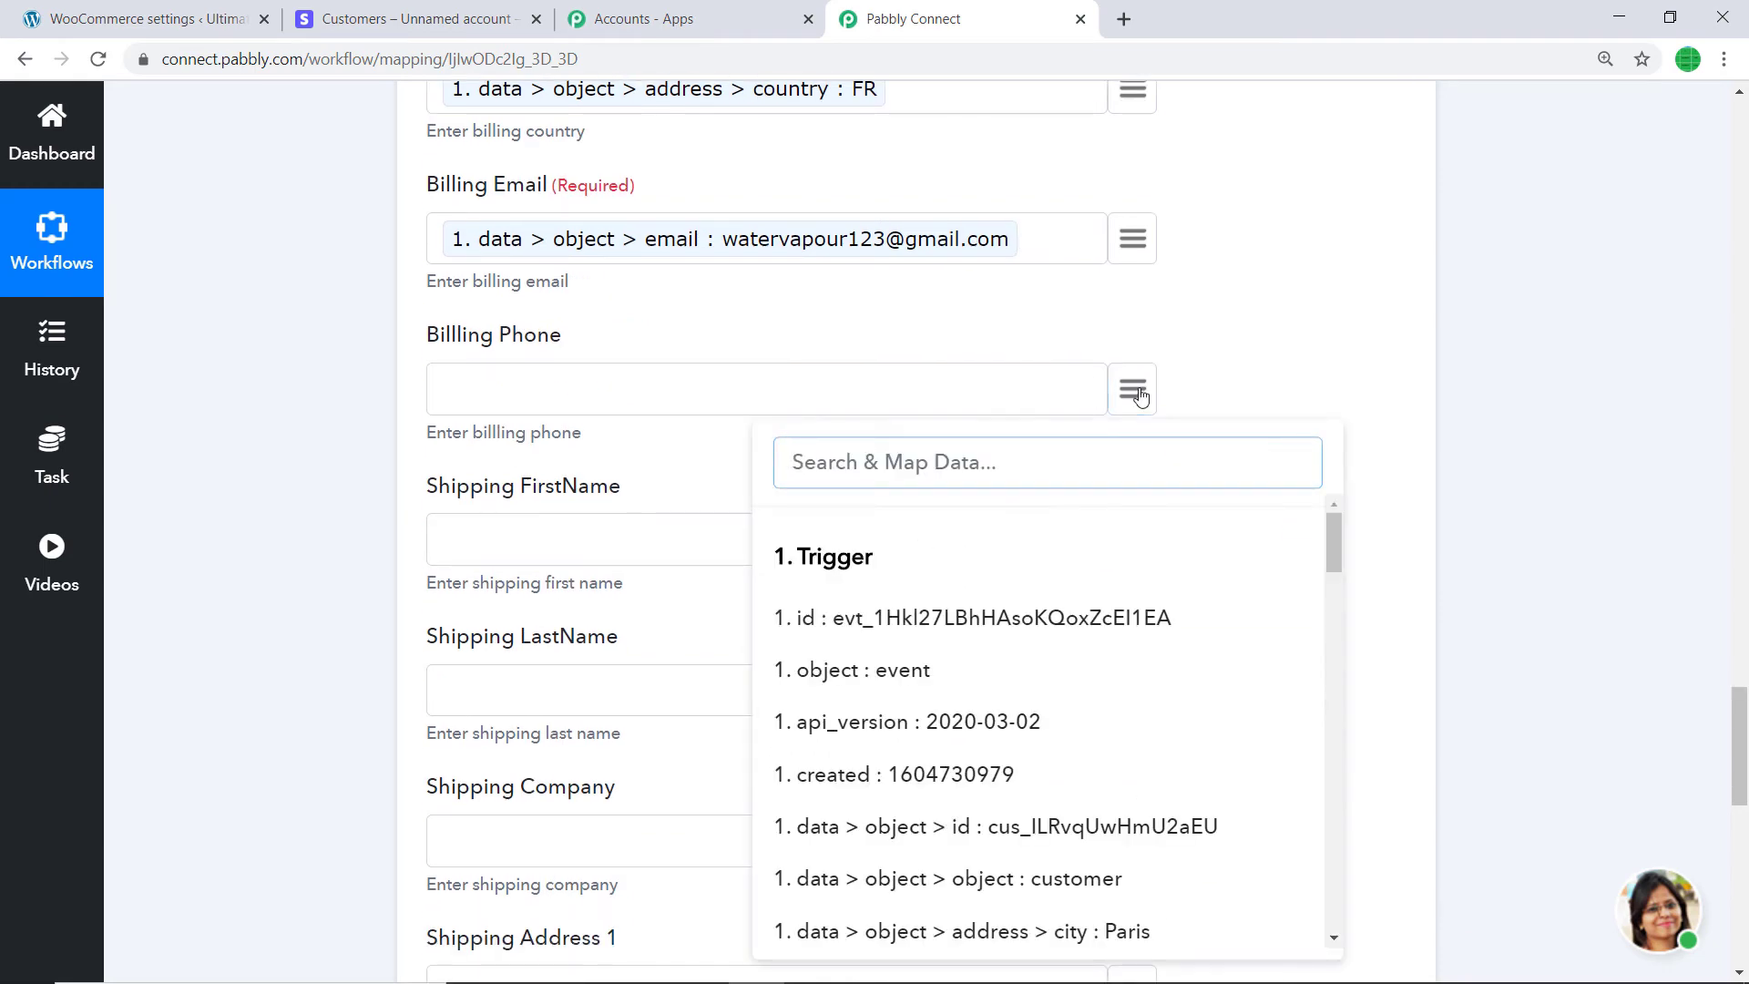
- Map Billing Phone to the Stripe customer's phone
text(phone)
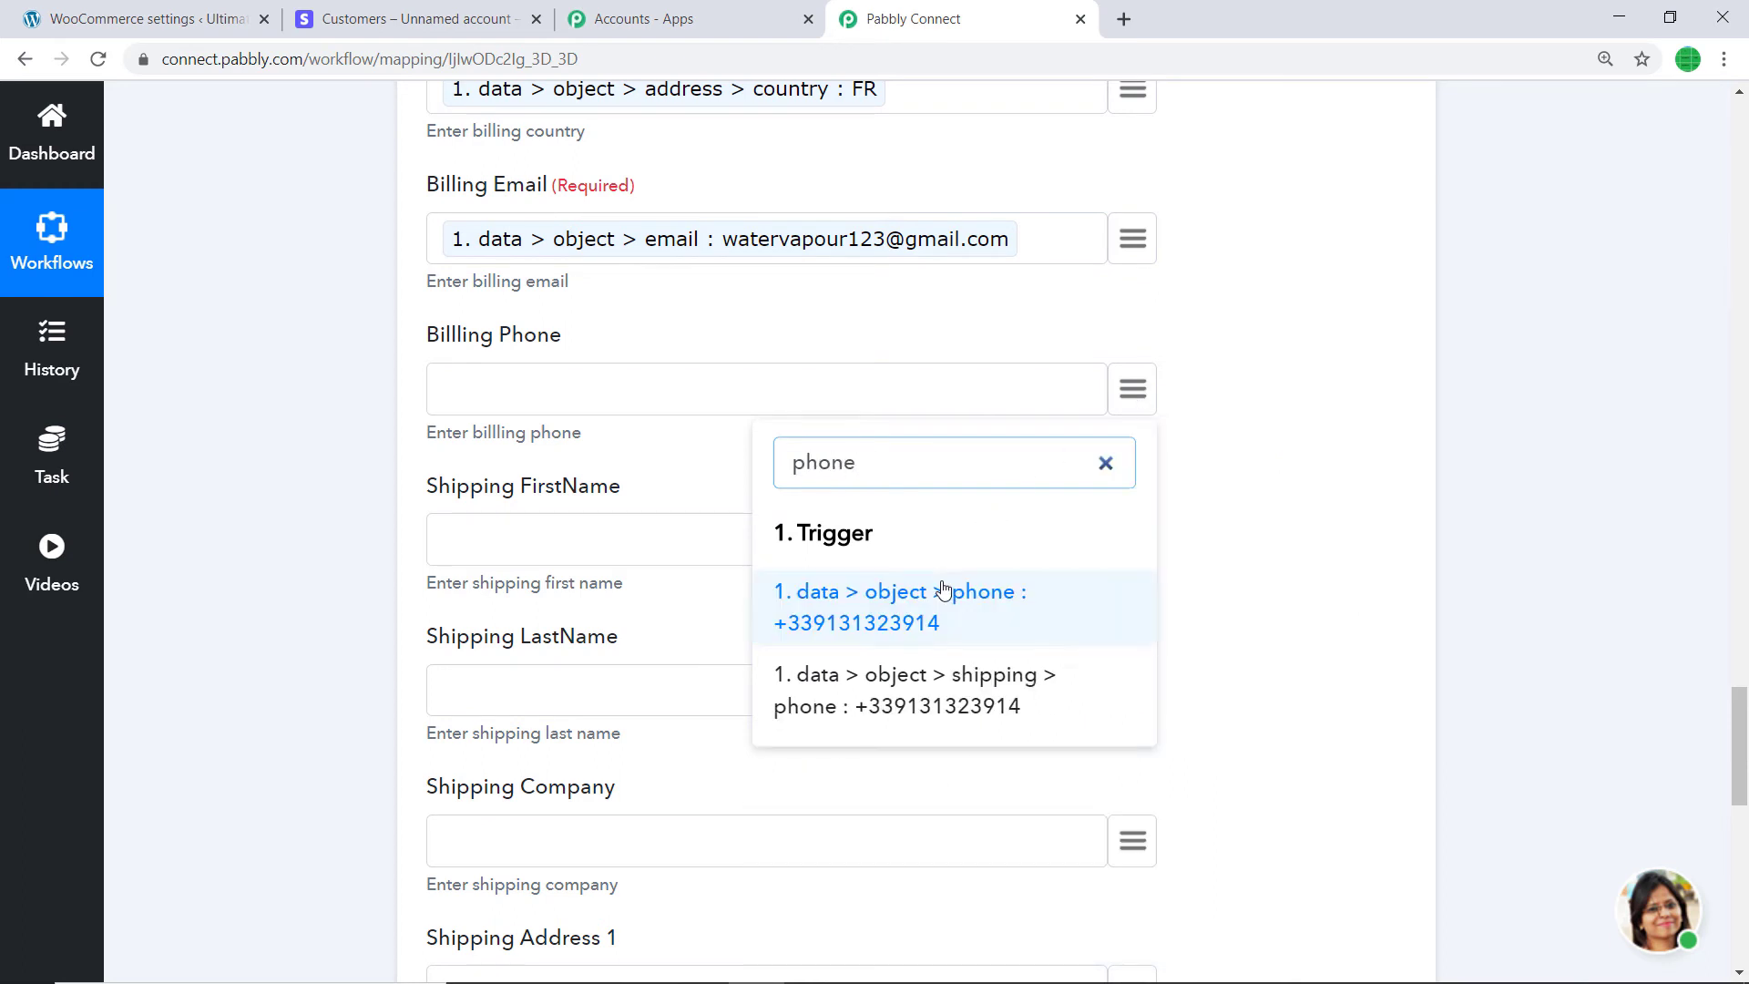
click(948, 592)
scroll(991, 401, down, 1)
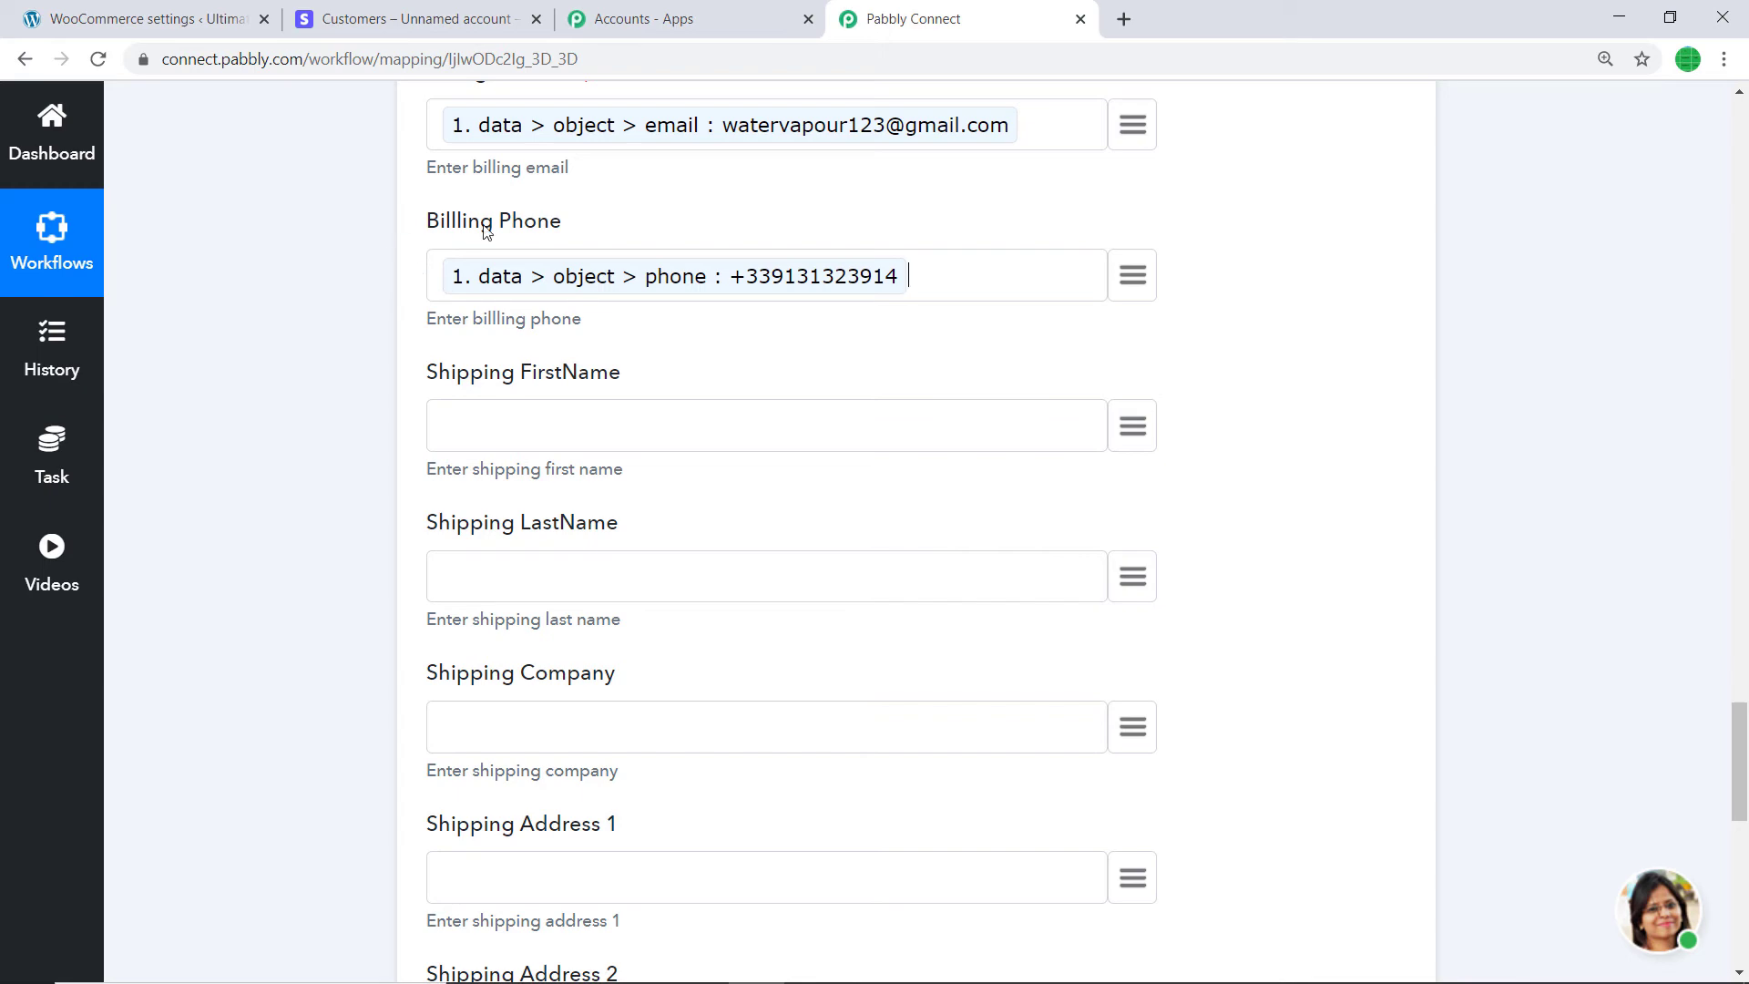
- Save the action and send a test request, then return to WooCommerce
scroll(526, 504, down, 1)
scroll(526, 504, down, 10)
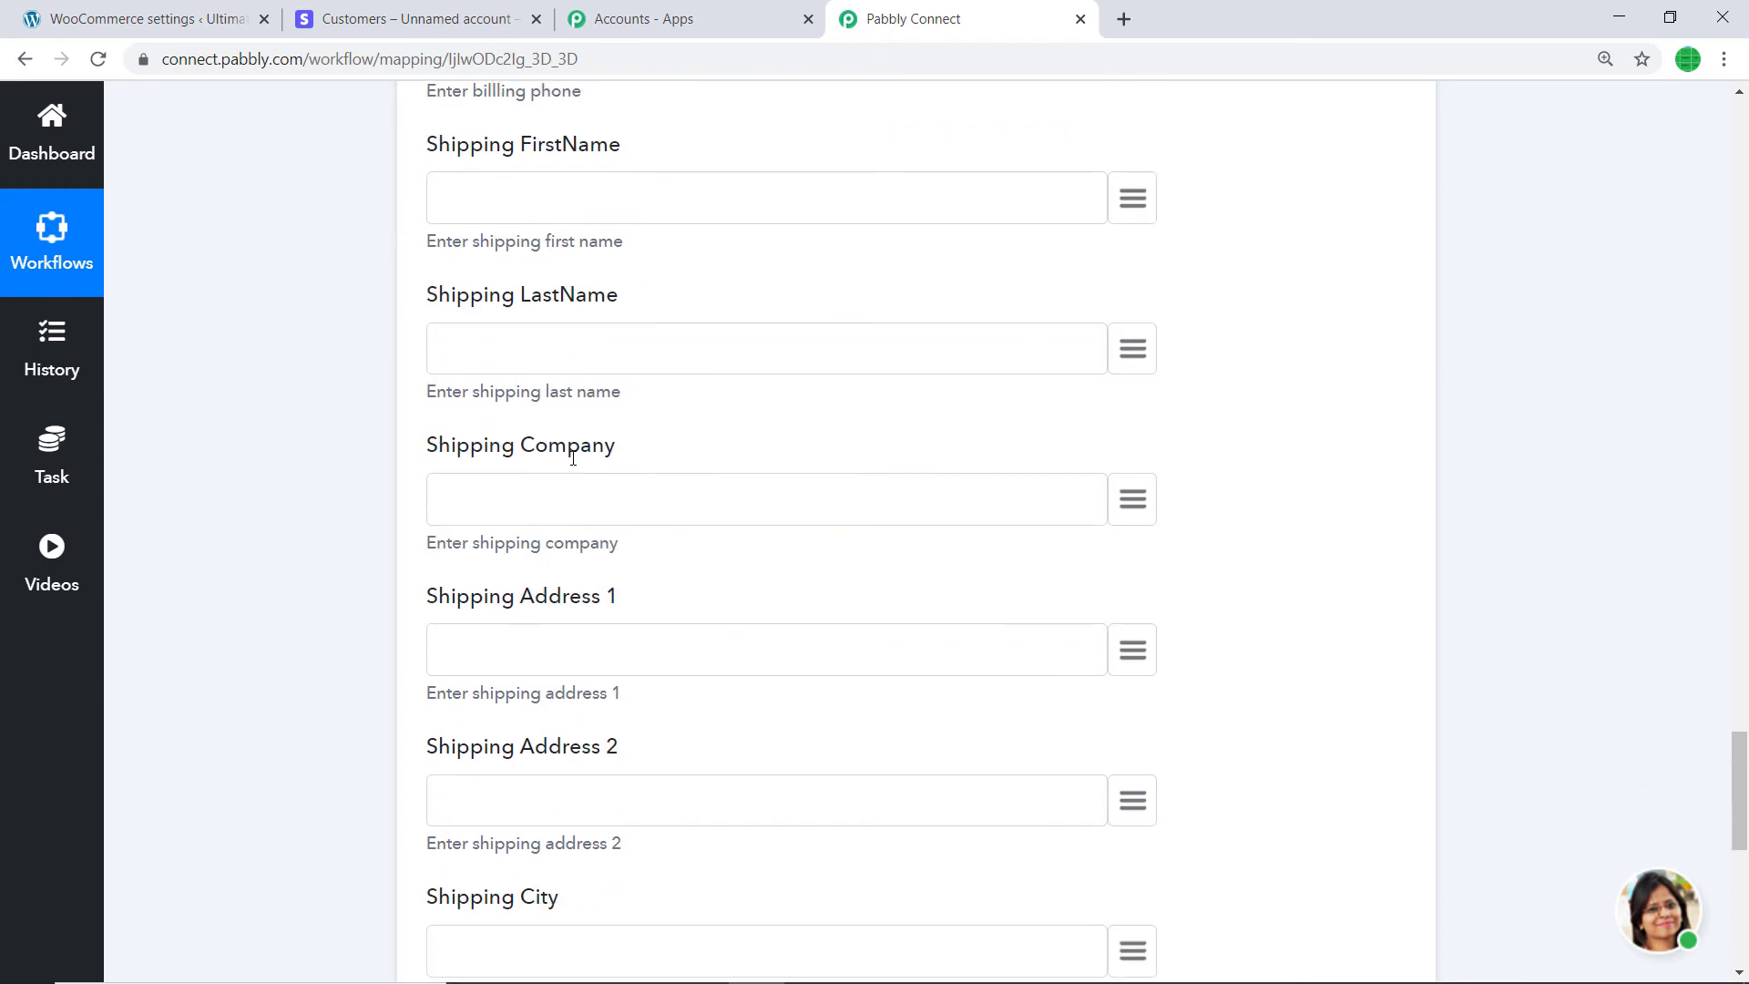
scroll(553, 448, down, 2)
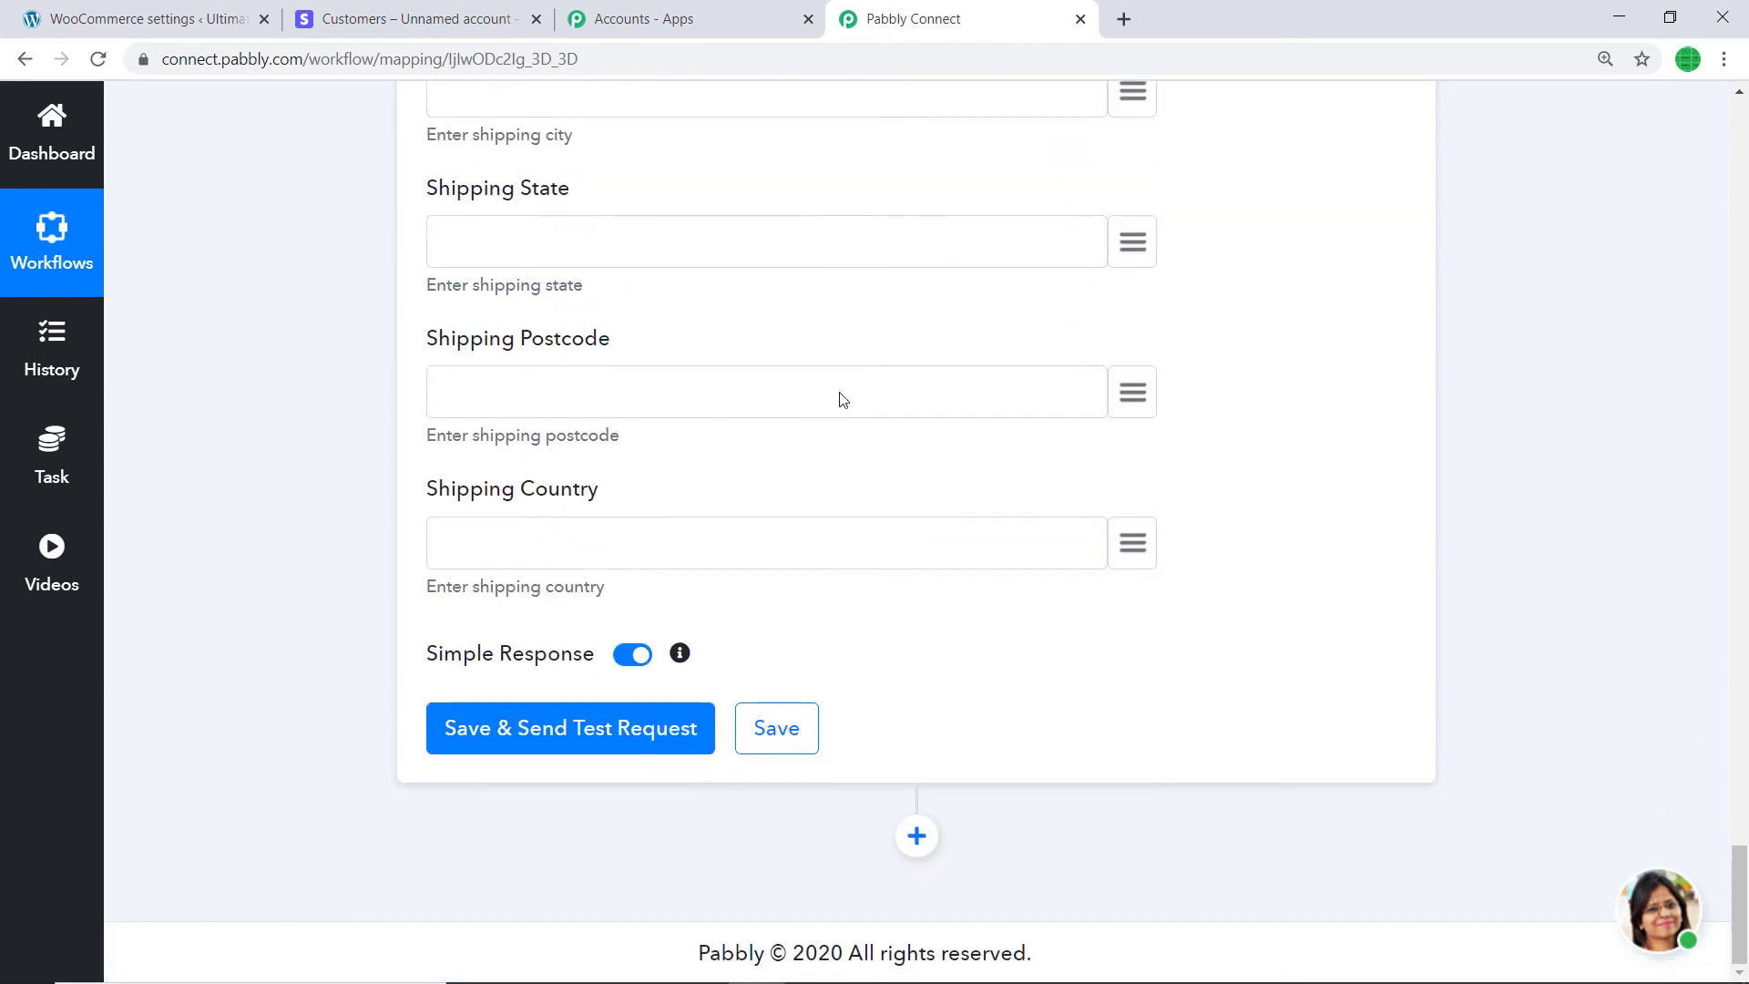
click(577, 735)
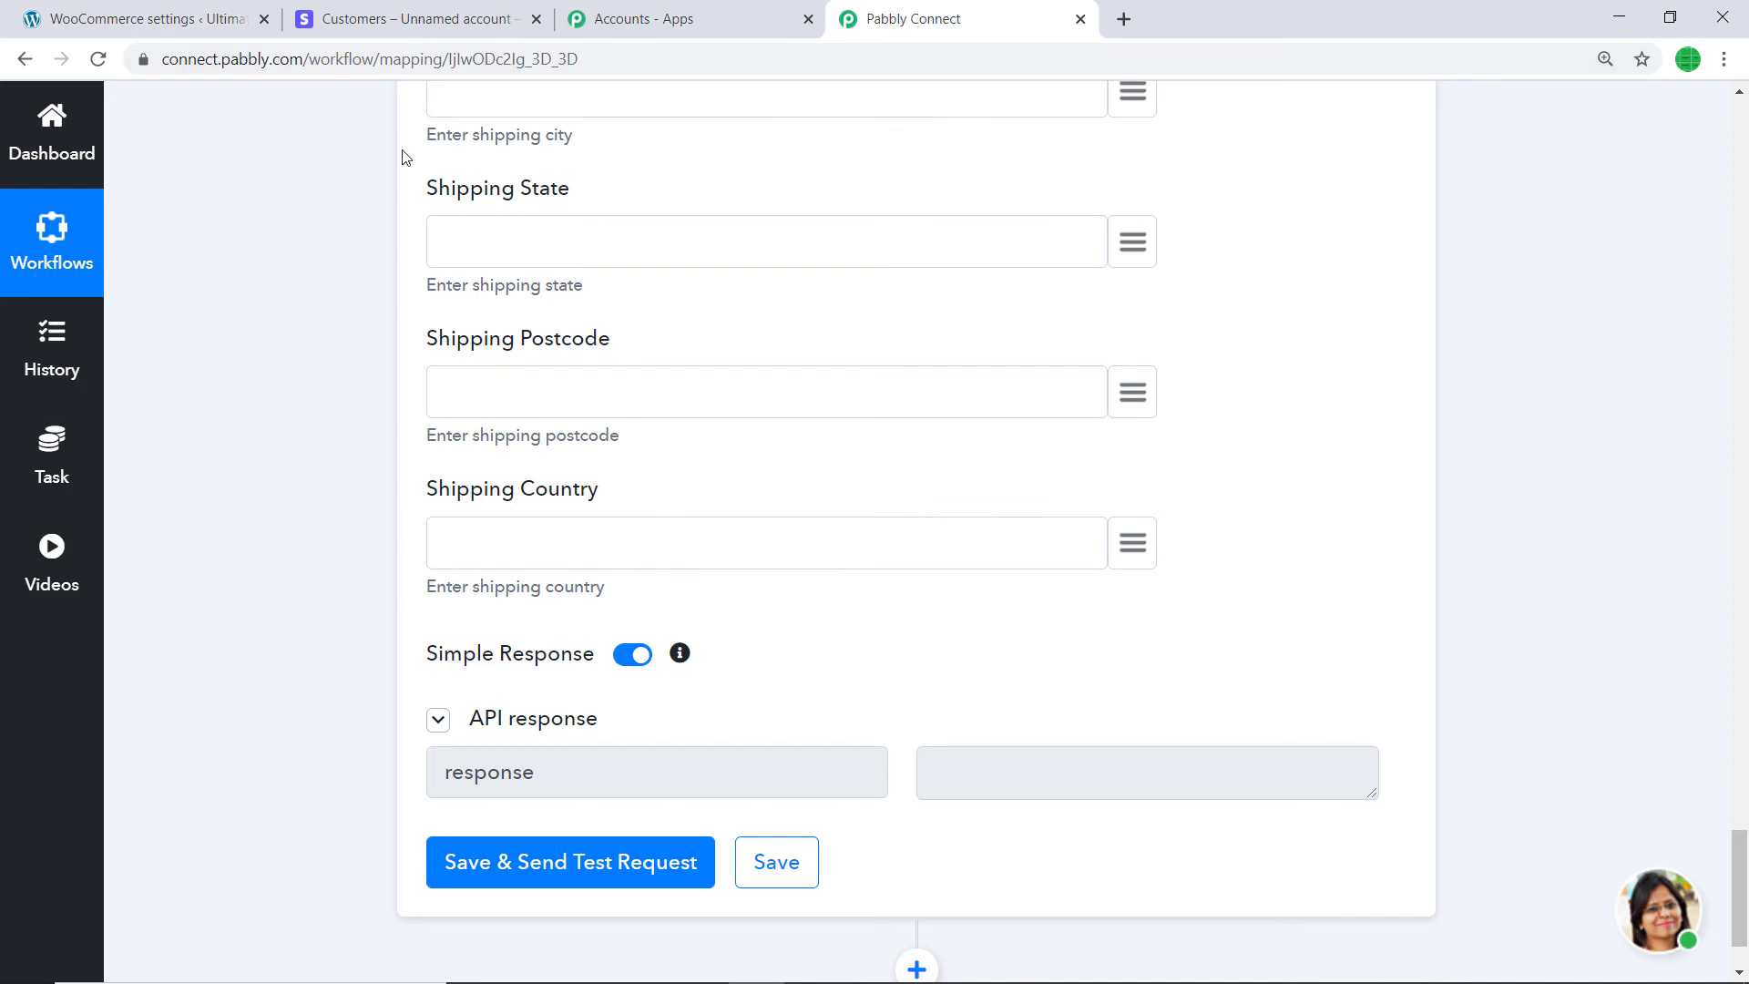
click(145, 9)
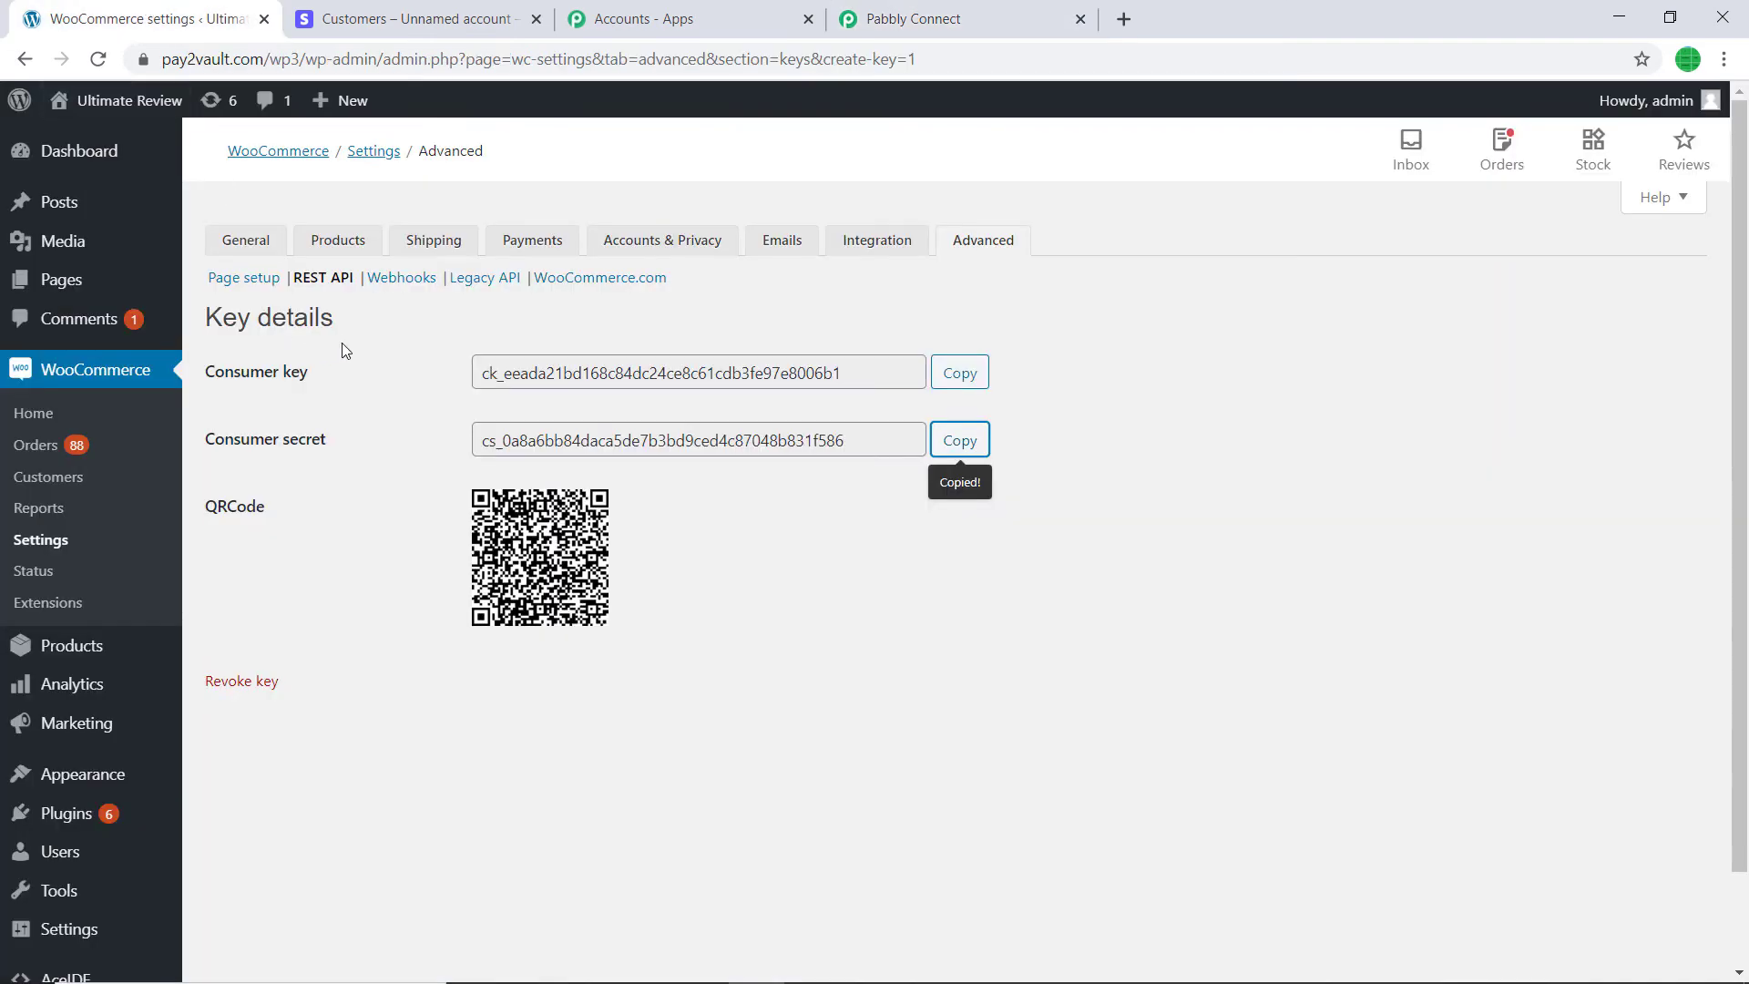
- Search WooCommerce Customers for 'mist' and filter to the new Stripe test customer
click(75, 480)
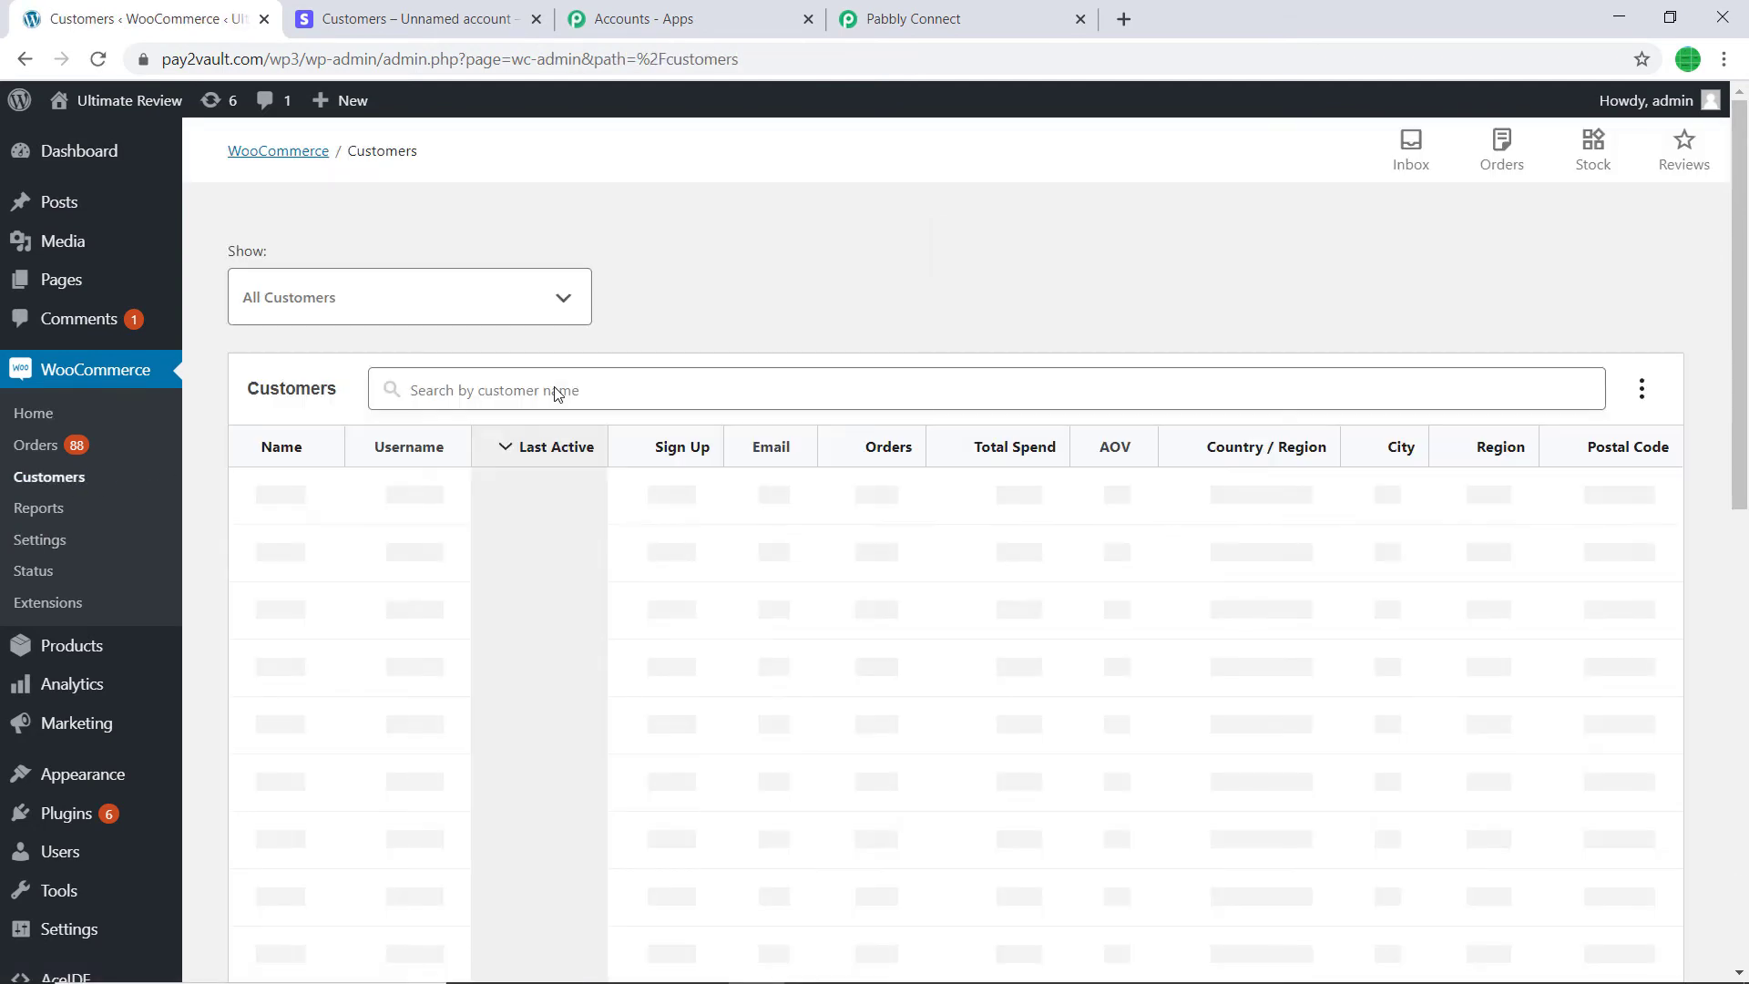
click(1150, 386)
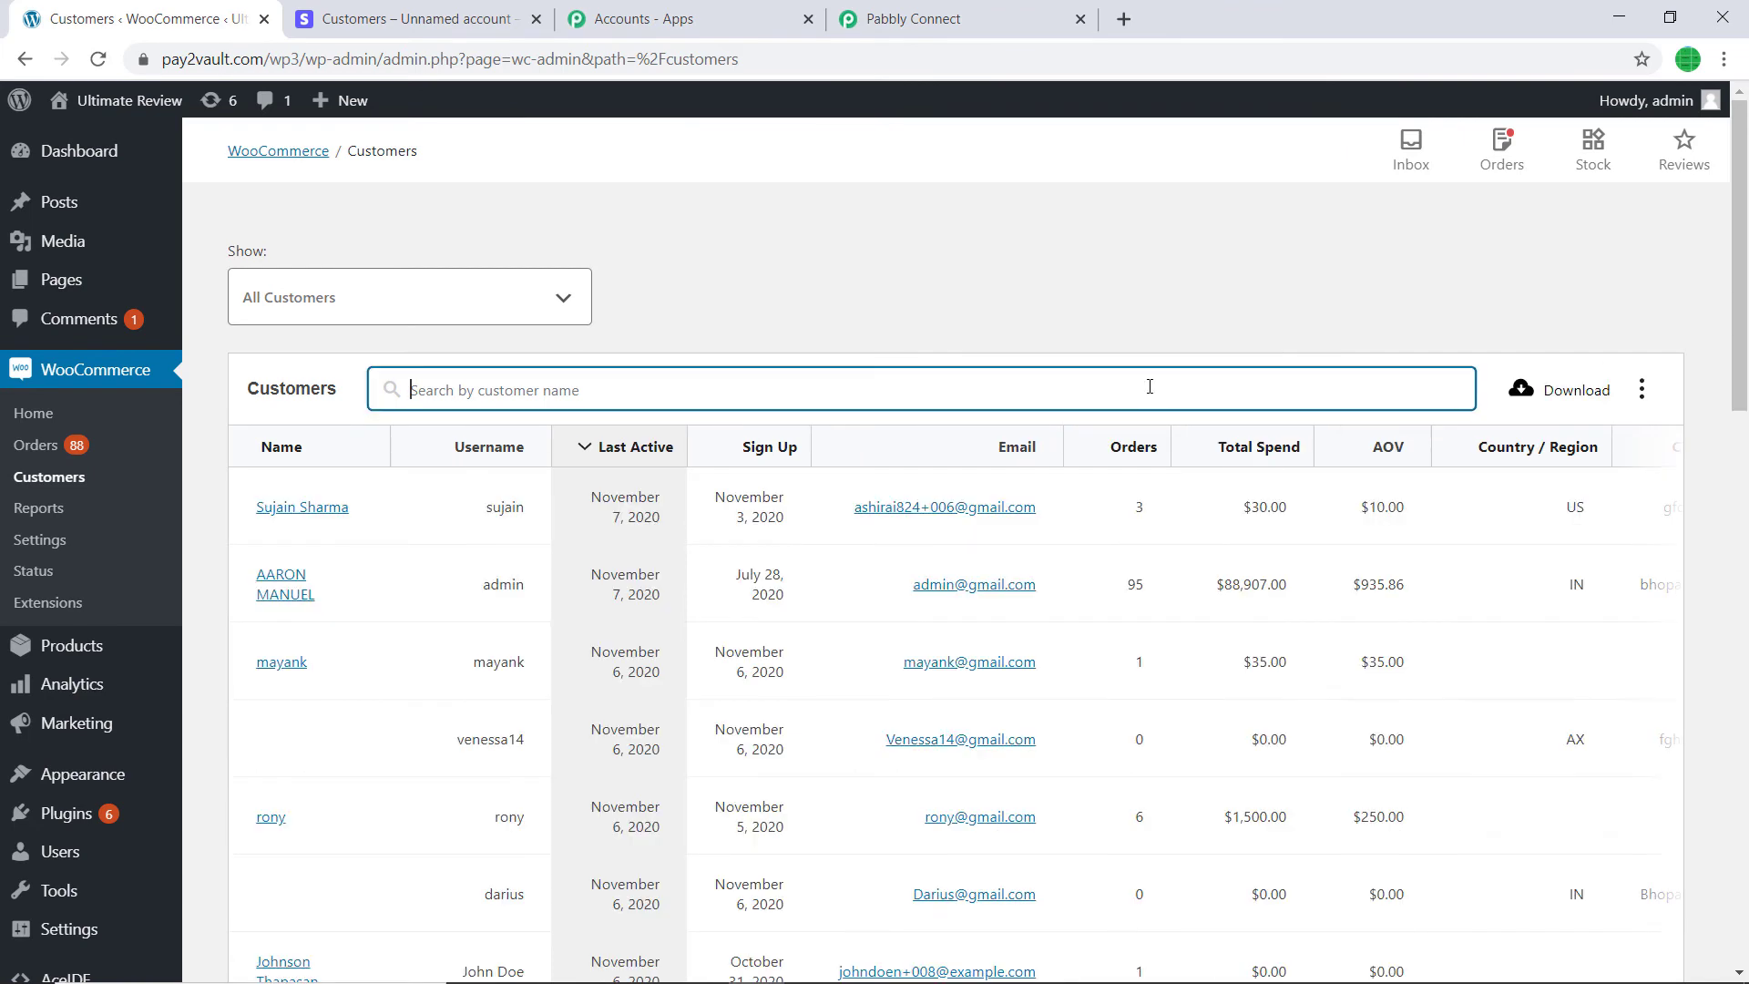
text(mistik)
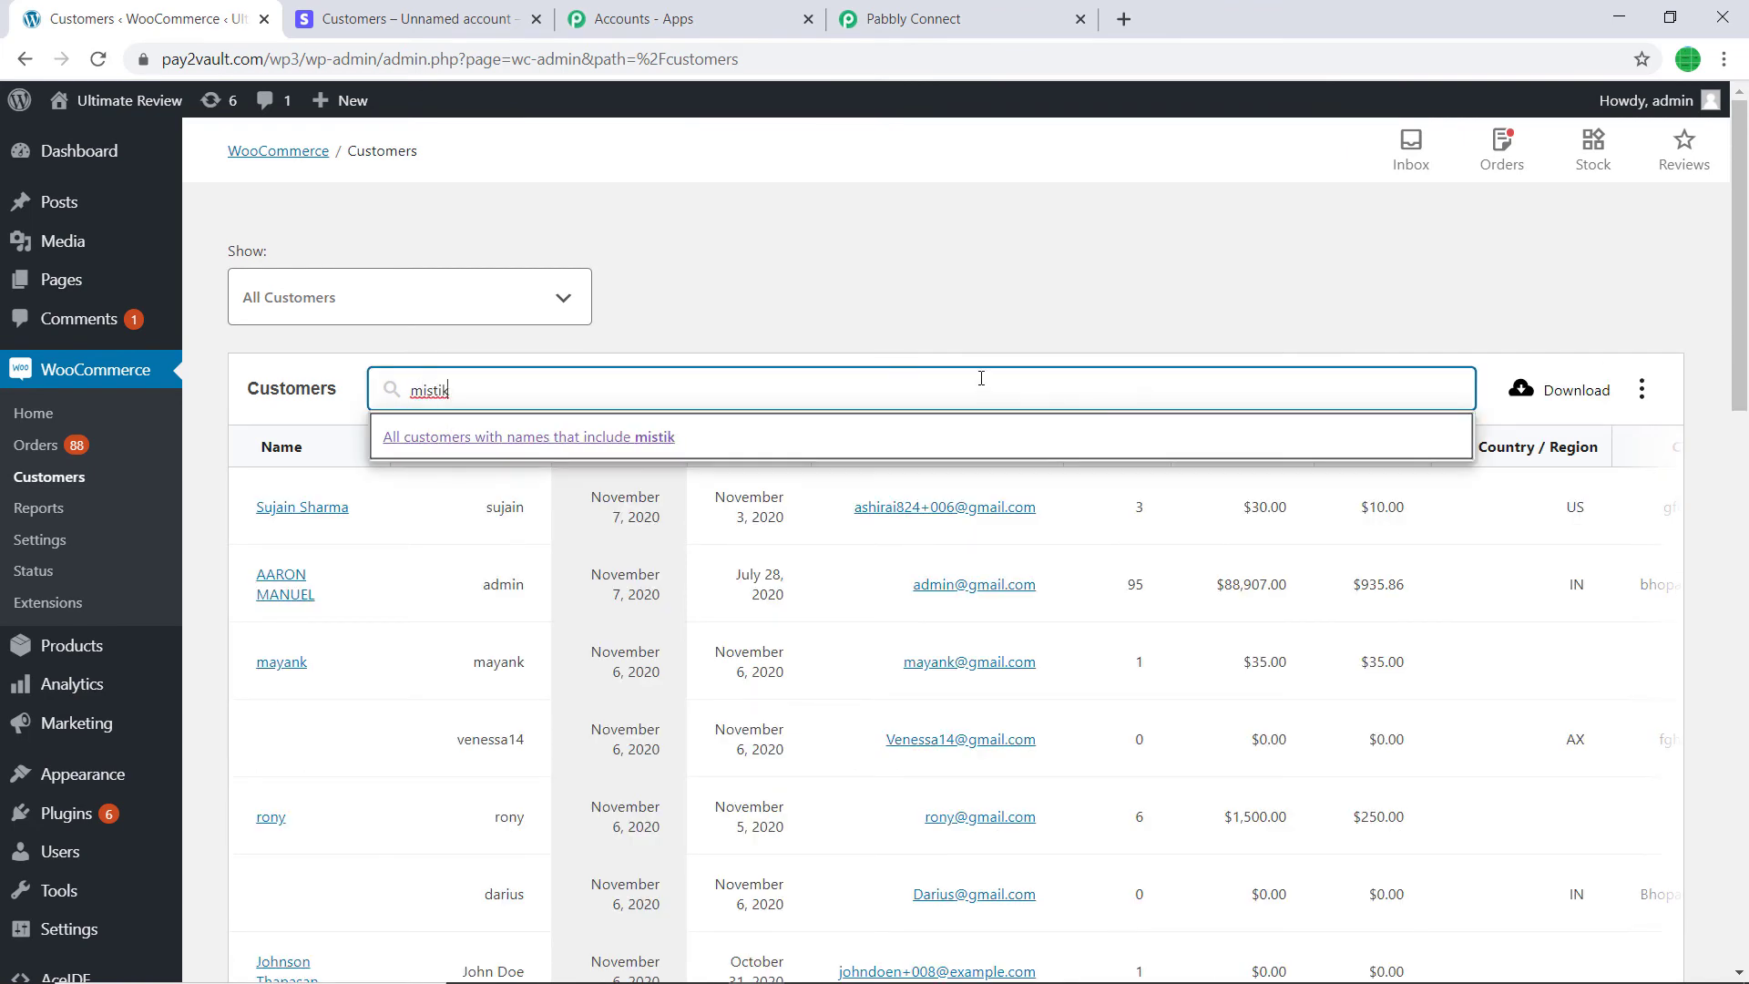
click(671, 438)
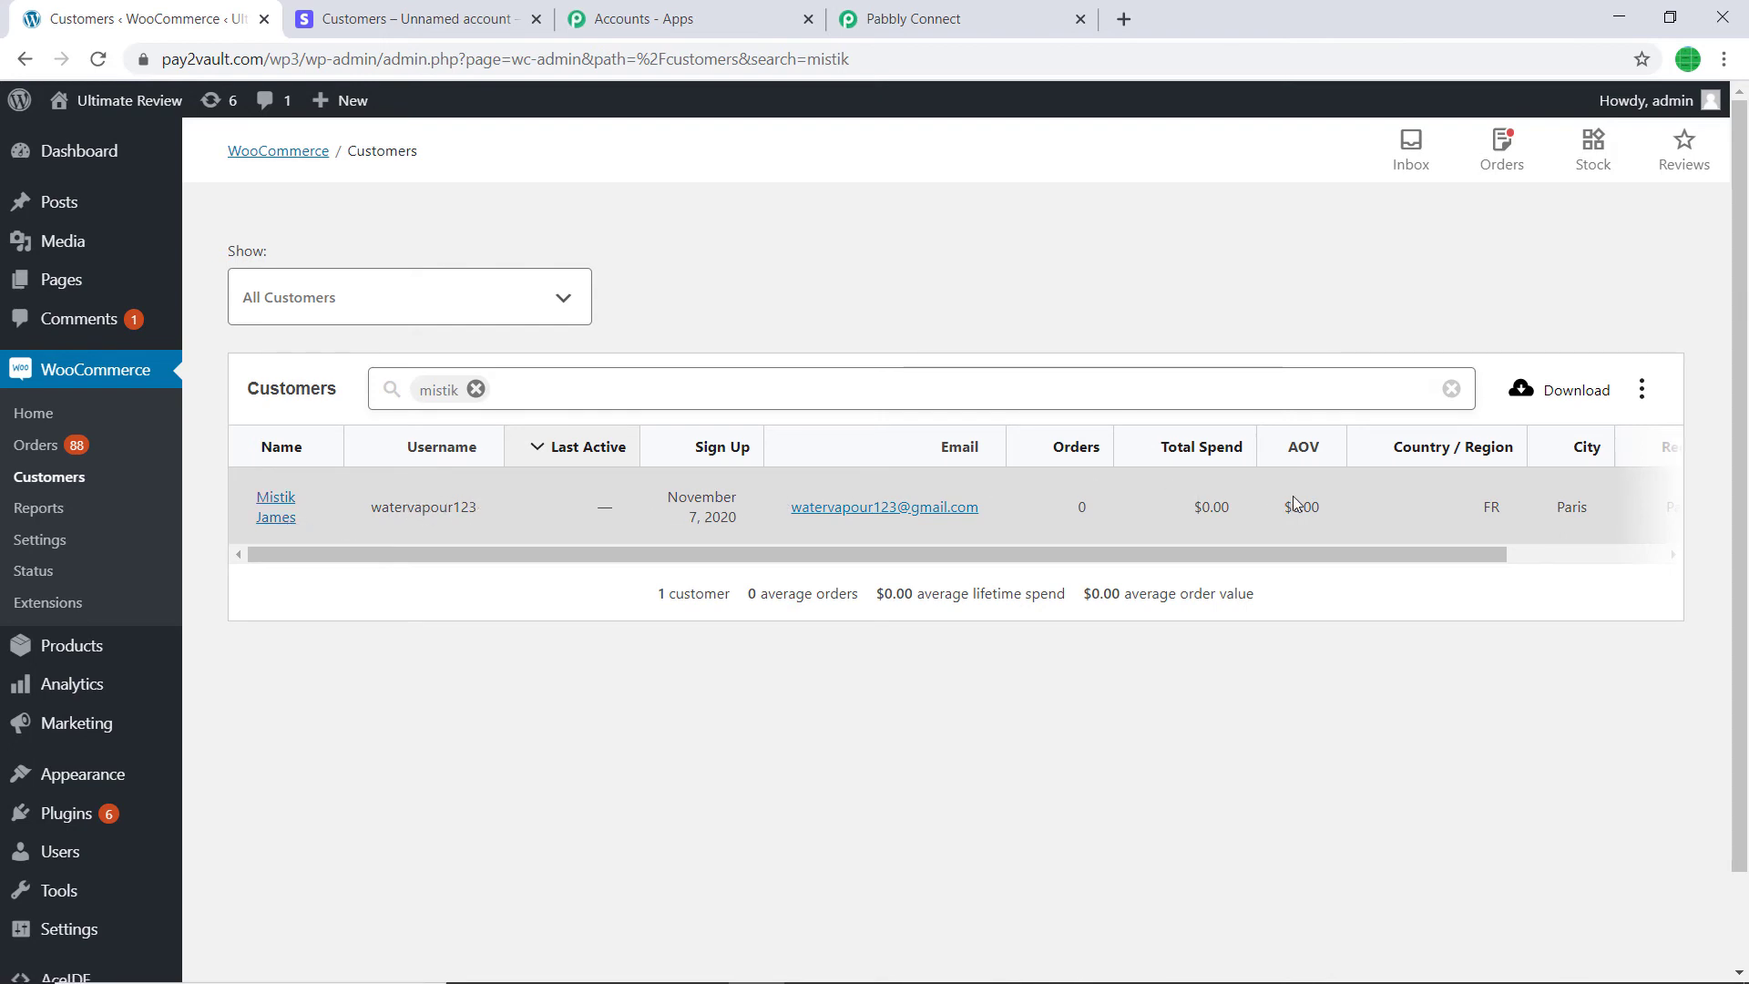
drag(1285, 553, 1233, 570)
- Scroll Pabbly Connect's mapping back up to the Email and name fields, then return to WooCommerce
click(914, 19)
scroll(856, 447, up, 8)
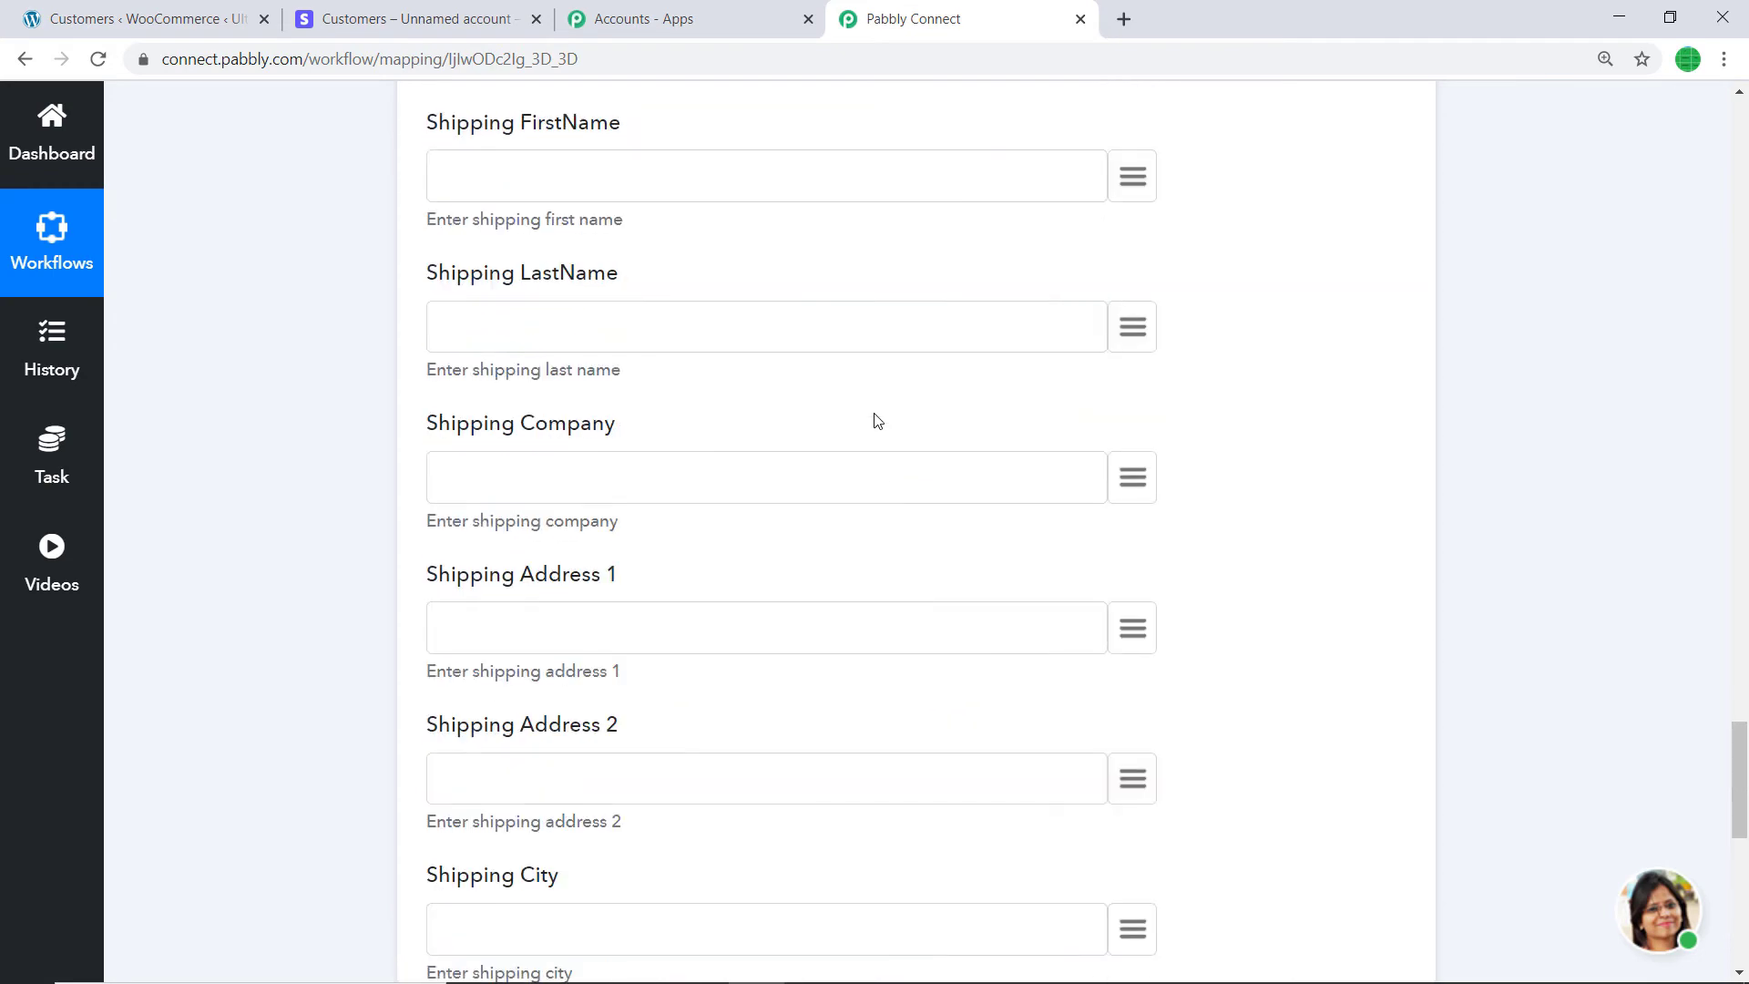
scroll(870, 424, up, 20)
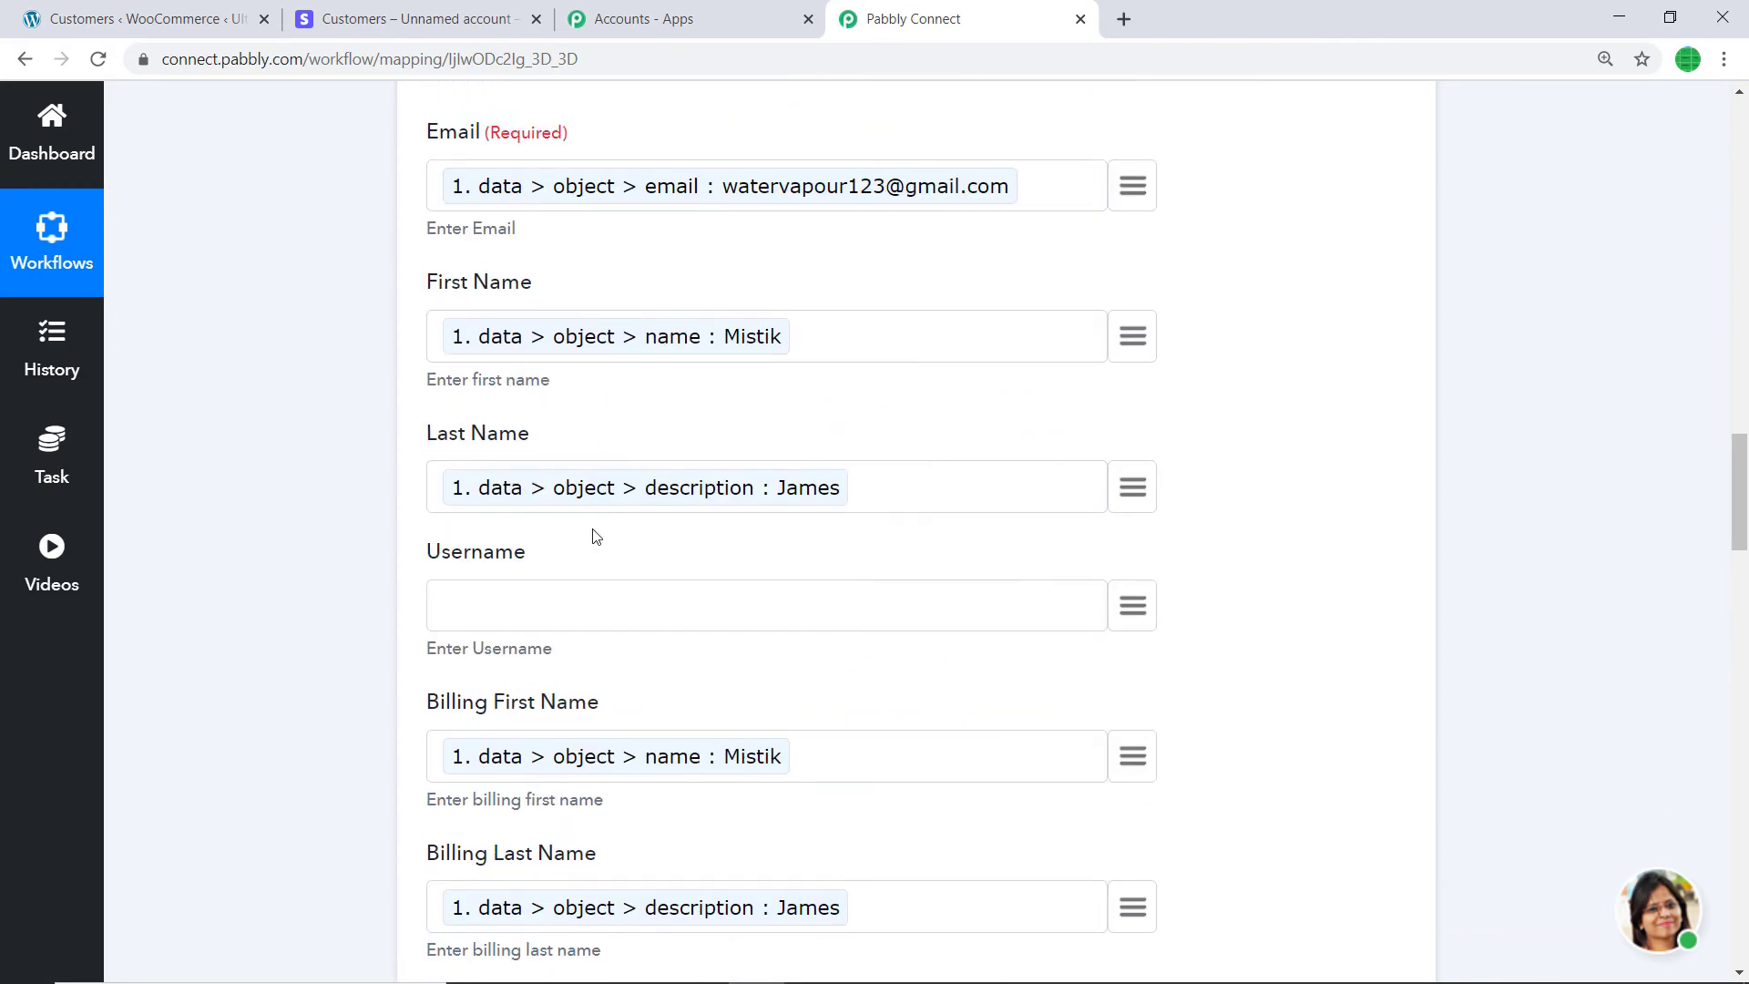
scroll(1011, 639, down, 3)
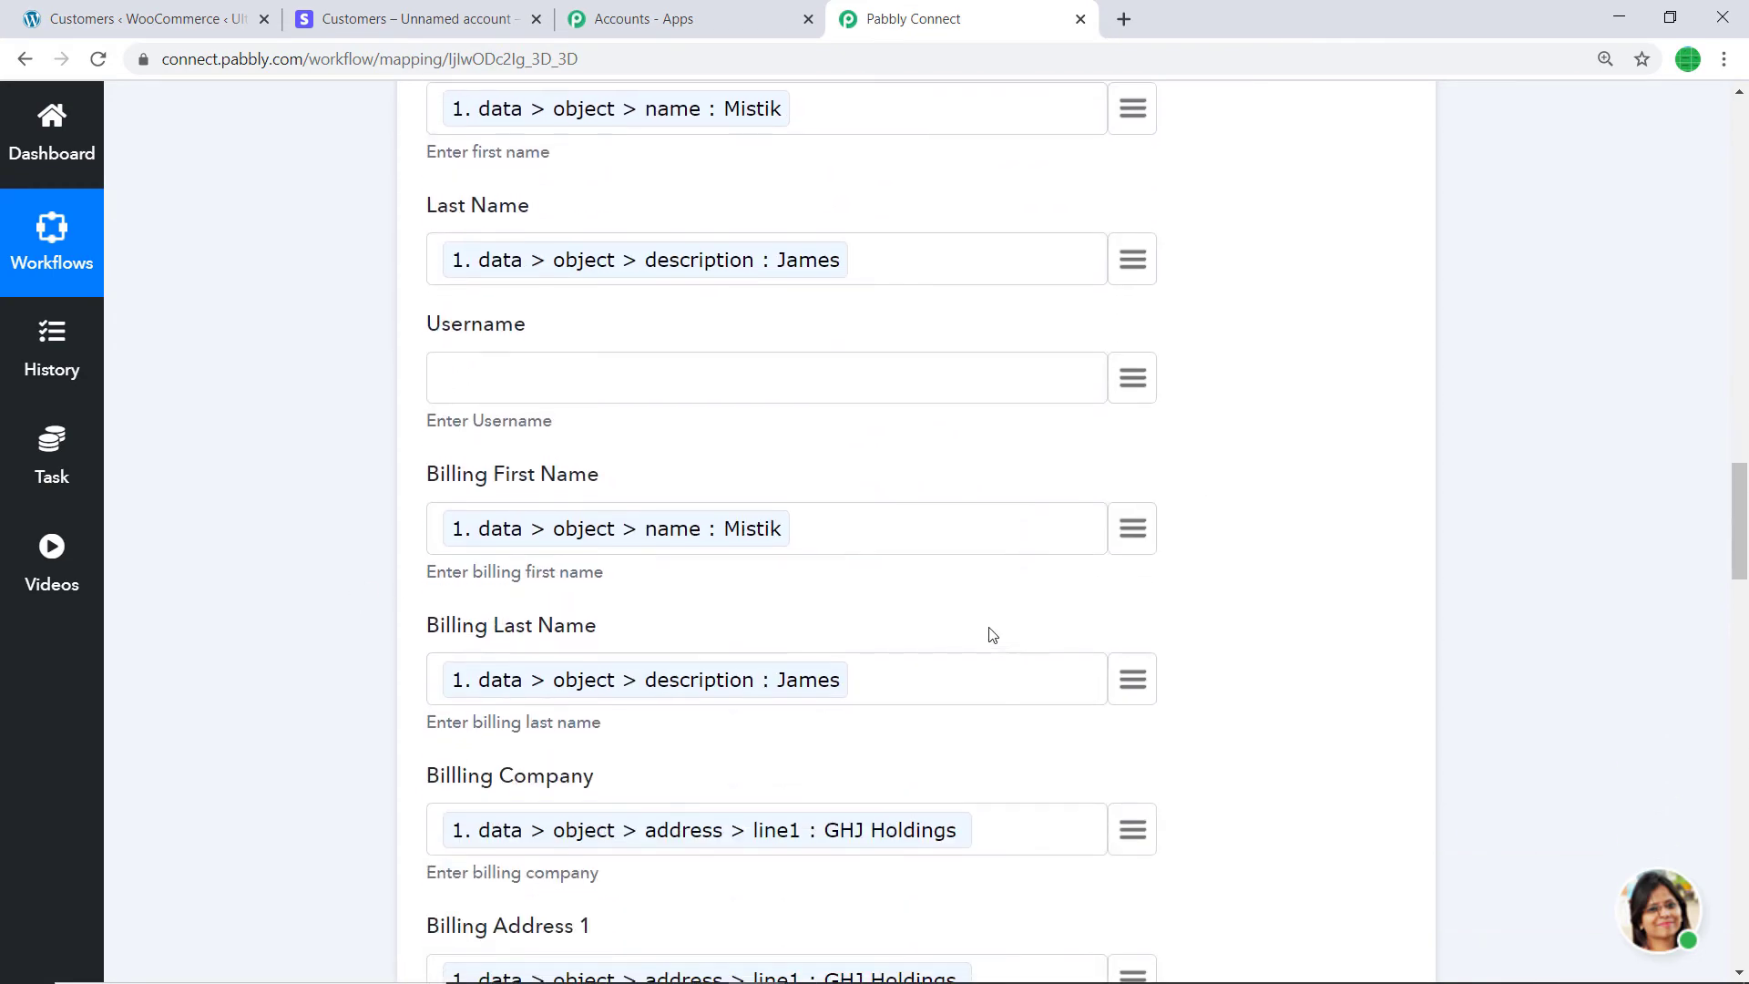
scroll(757, 539, up, 5)
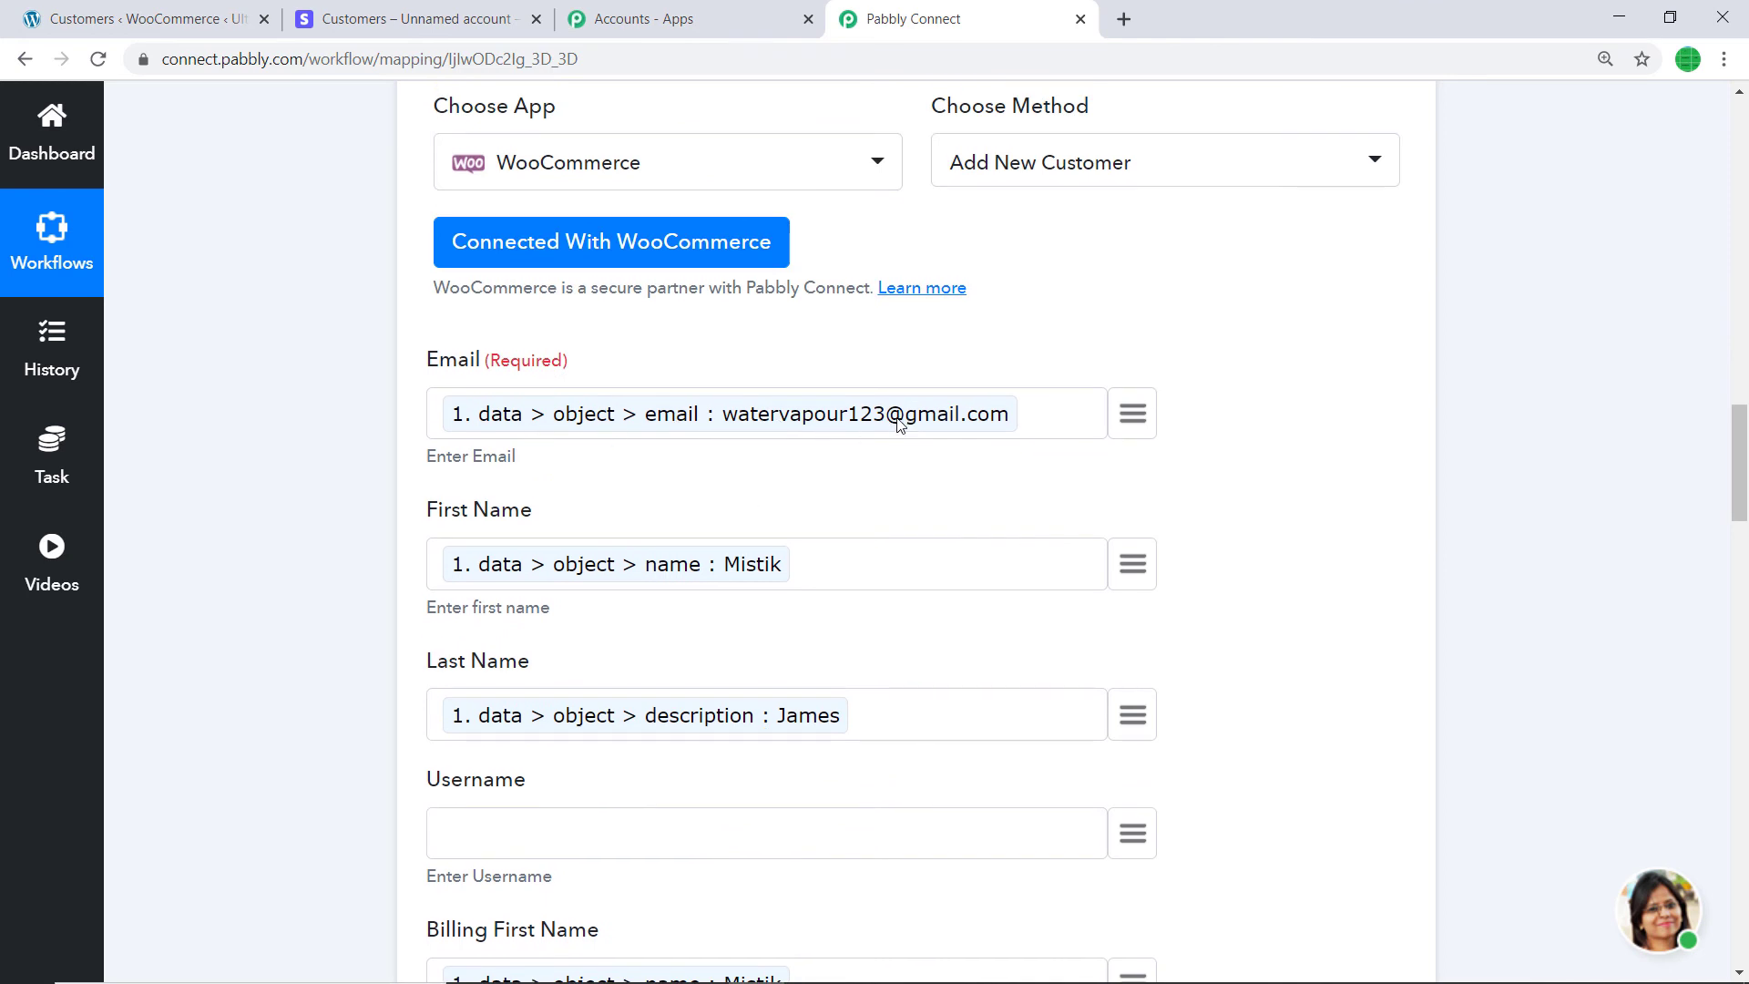
click(137, 19)
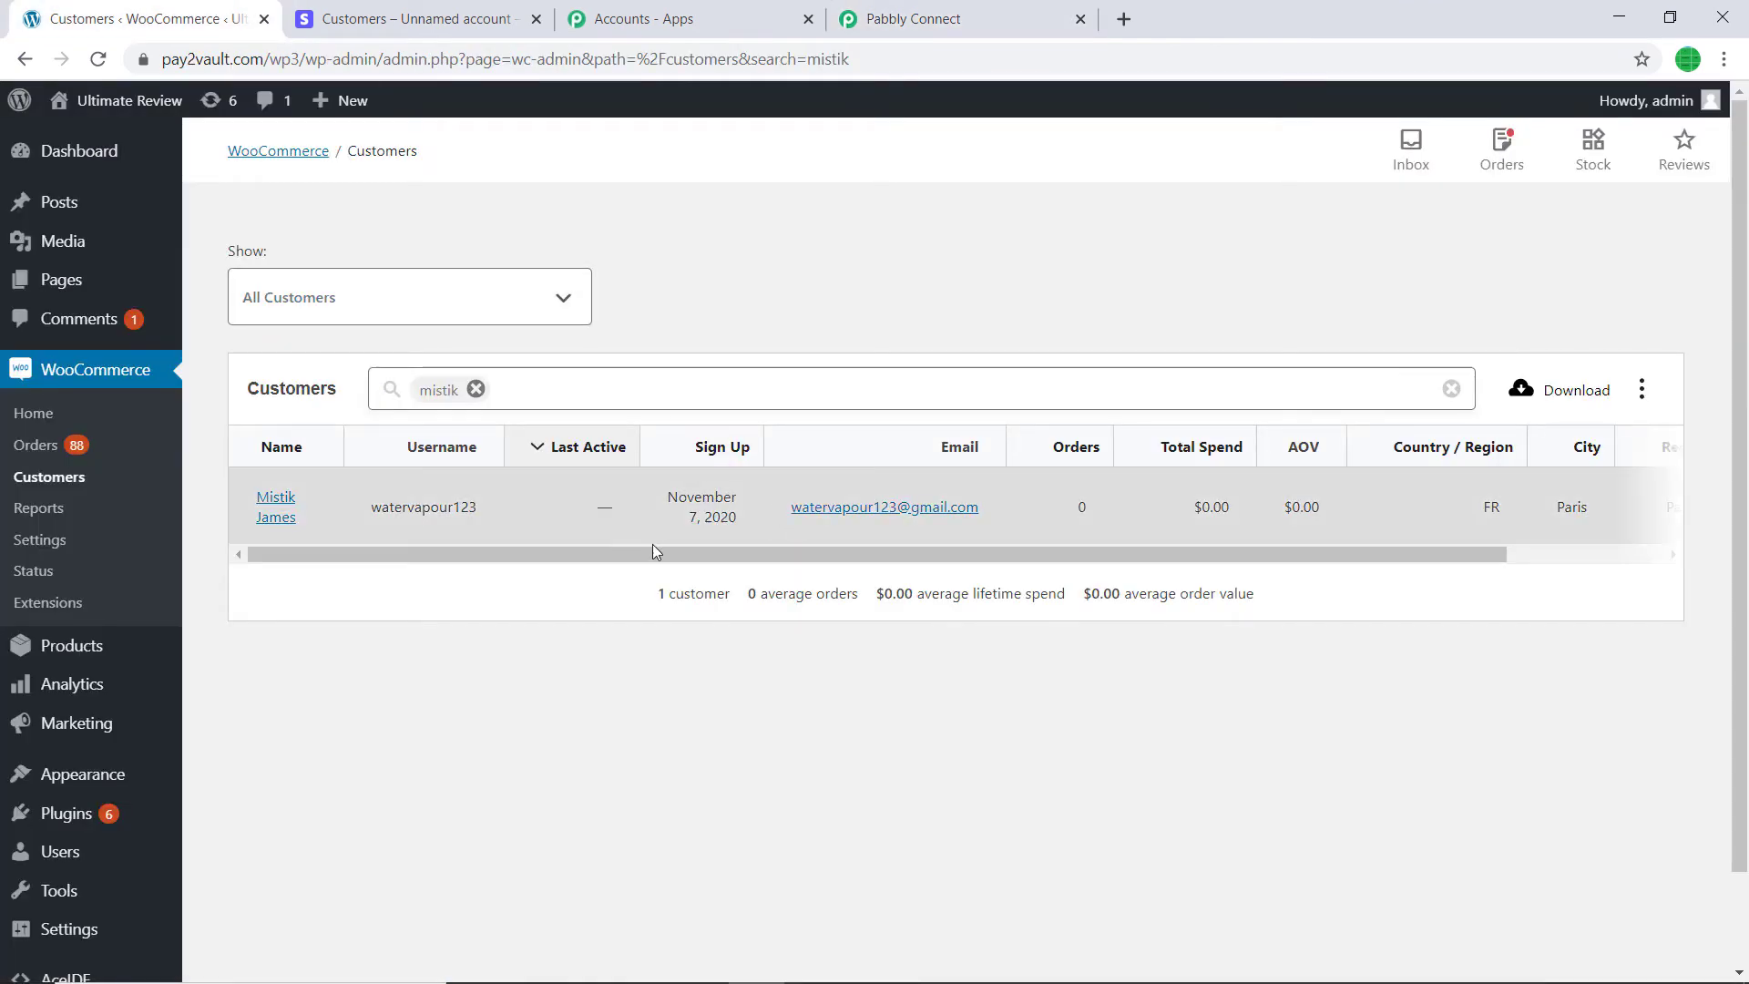
- Scroll the customer table right to reveal region Paris and postal code 75001
drag(652, 551, 810, 551)
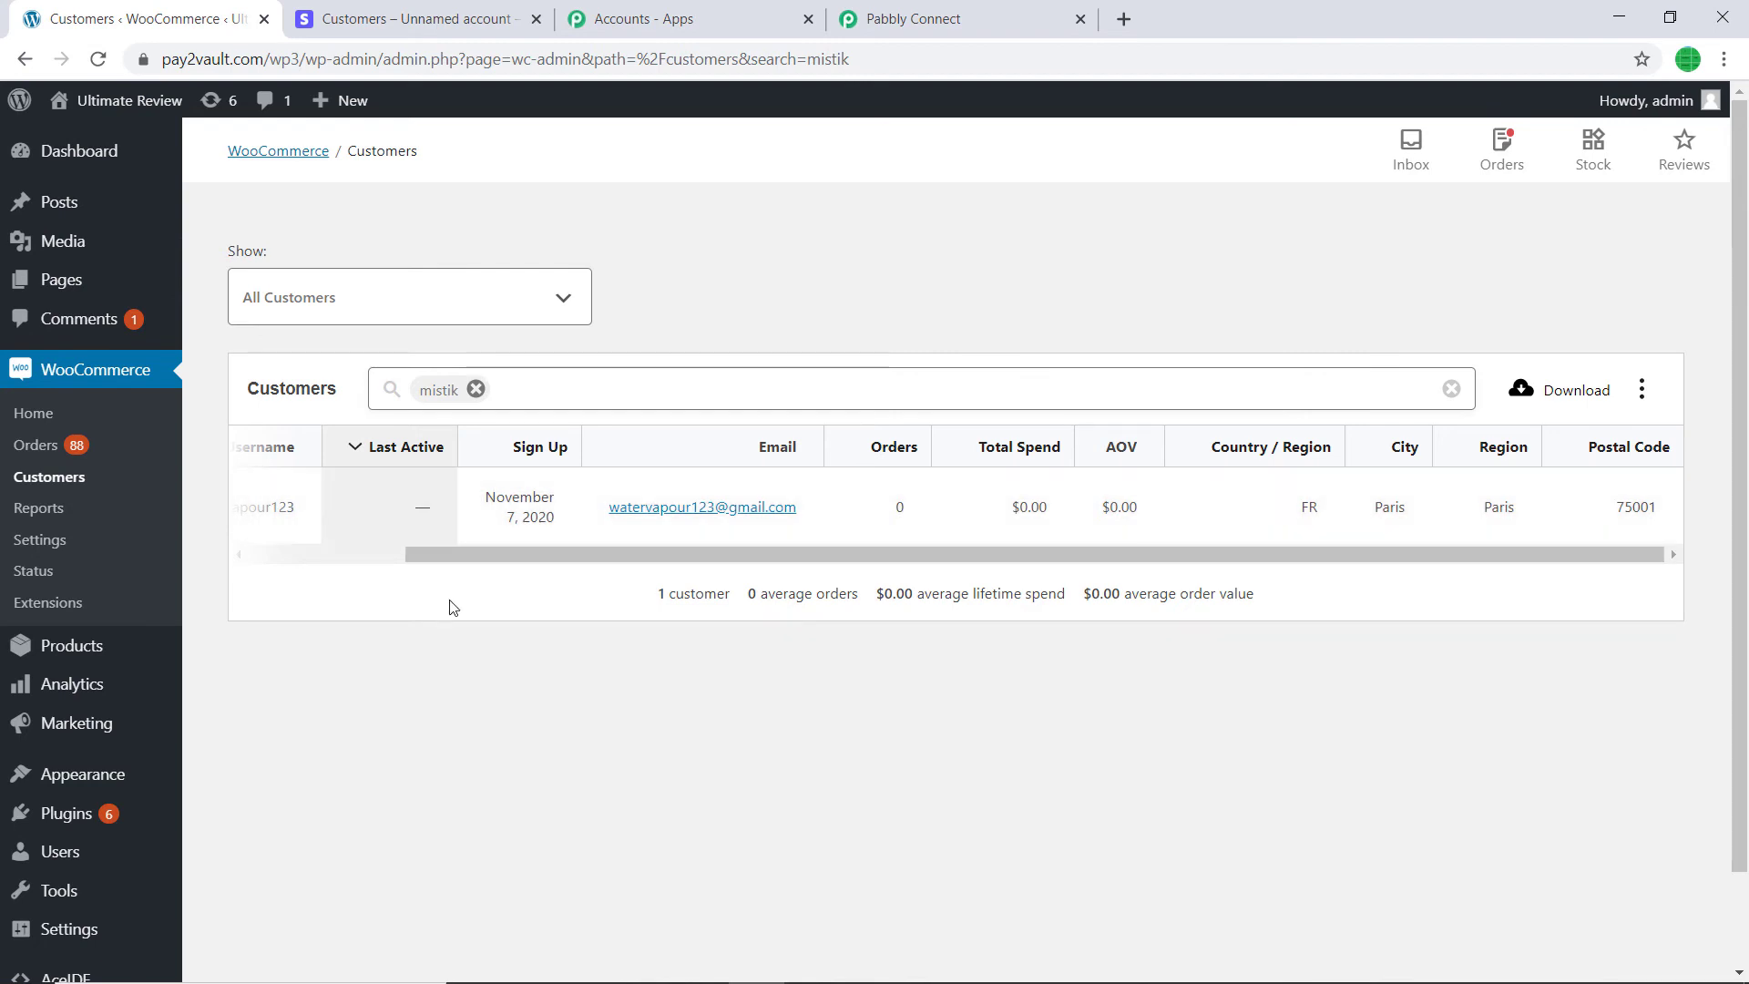
scroll(583, 682, down, 2)
scroll(583, 682, up, 2)
- Collapse the WooCommerce Add New Customer and Stripe New Customer steps to show the live workflow, then return to Stripe
click(956, 18)
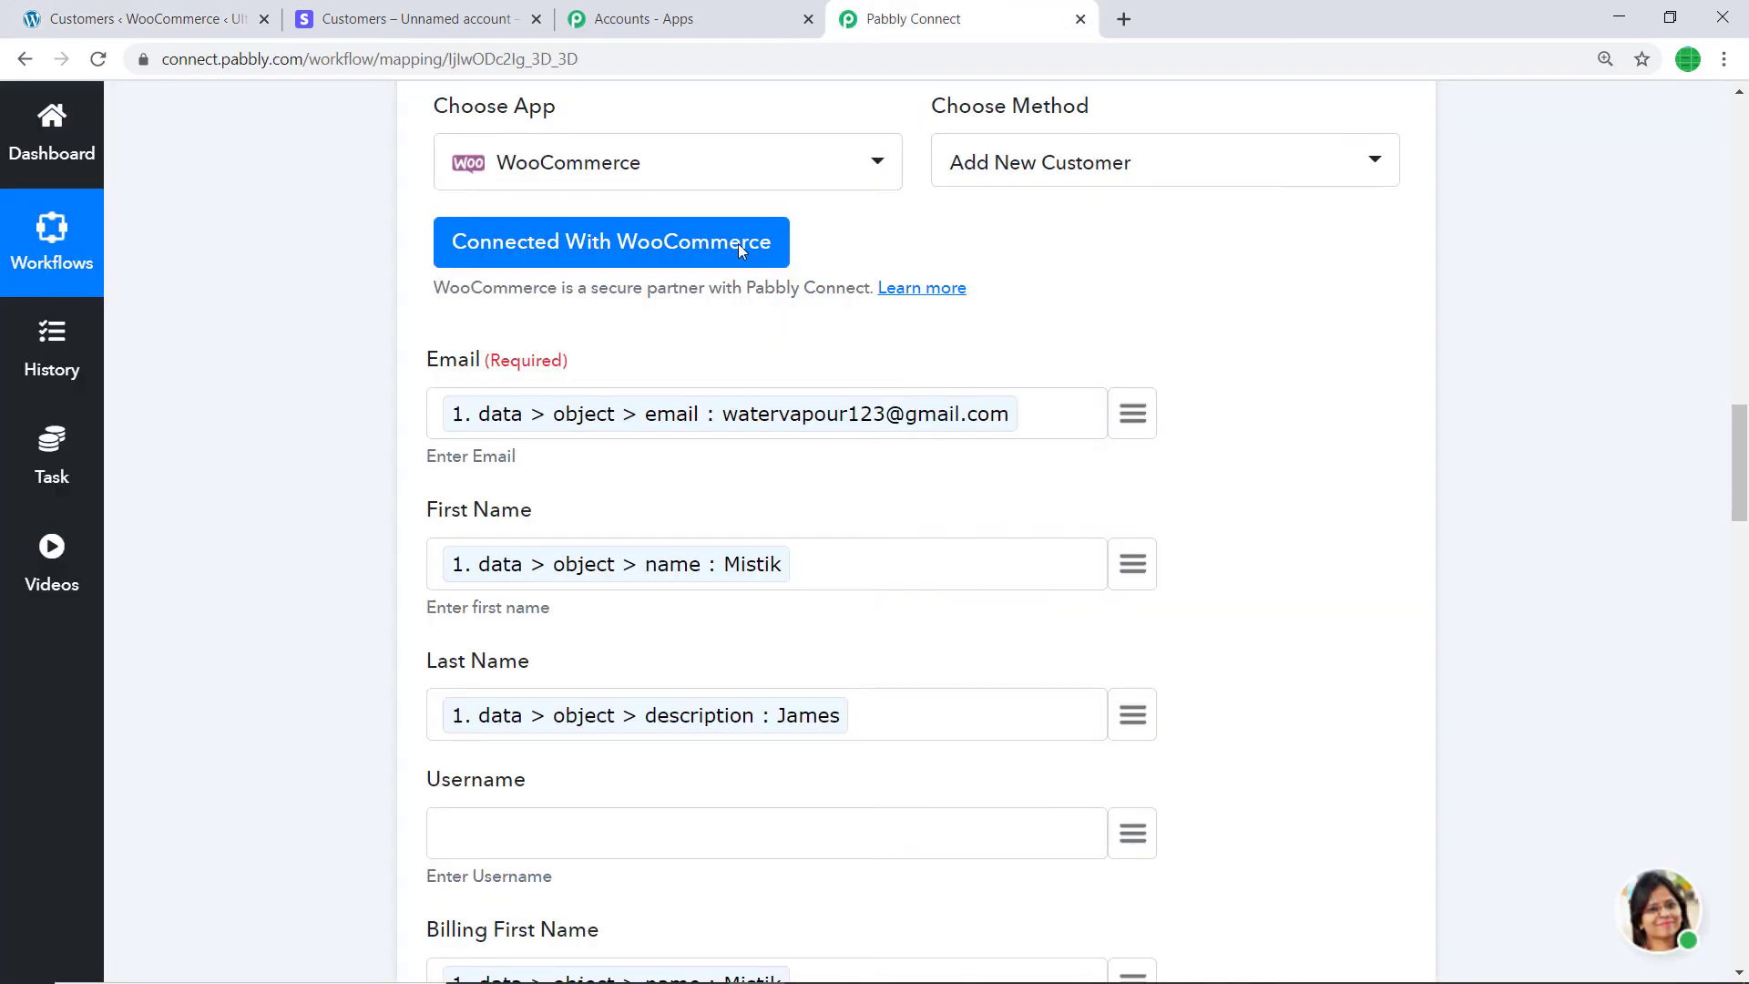
scroll(1703, 464, up, 8)
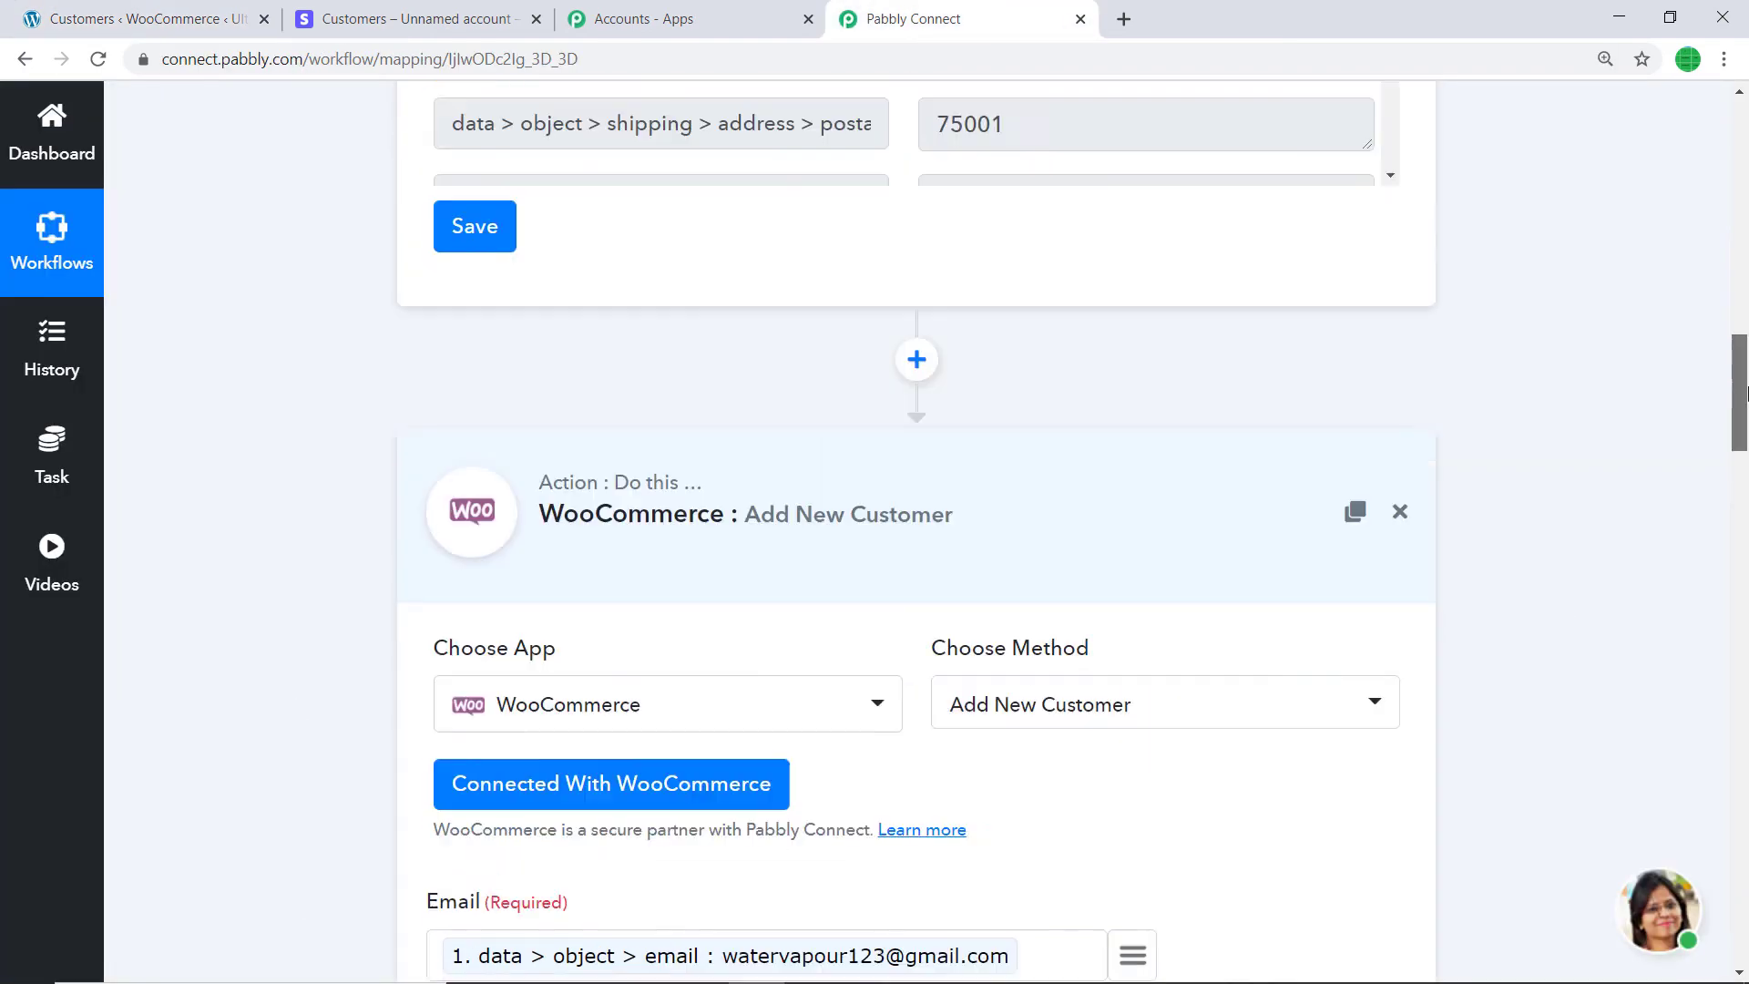
click(1027, 722)
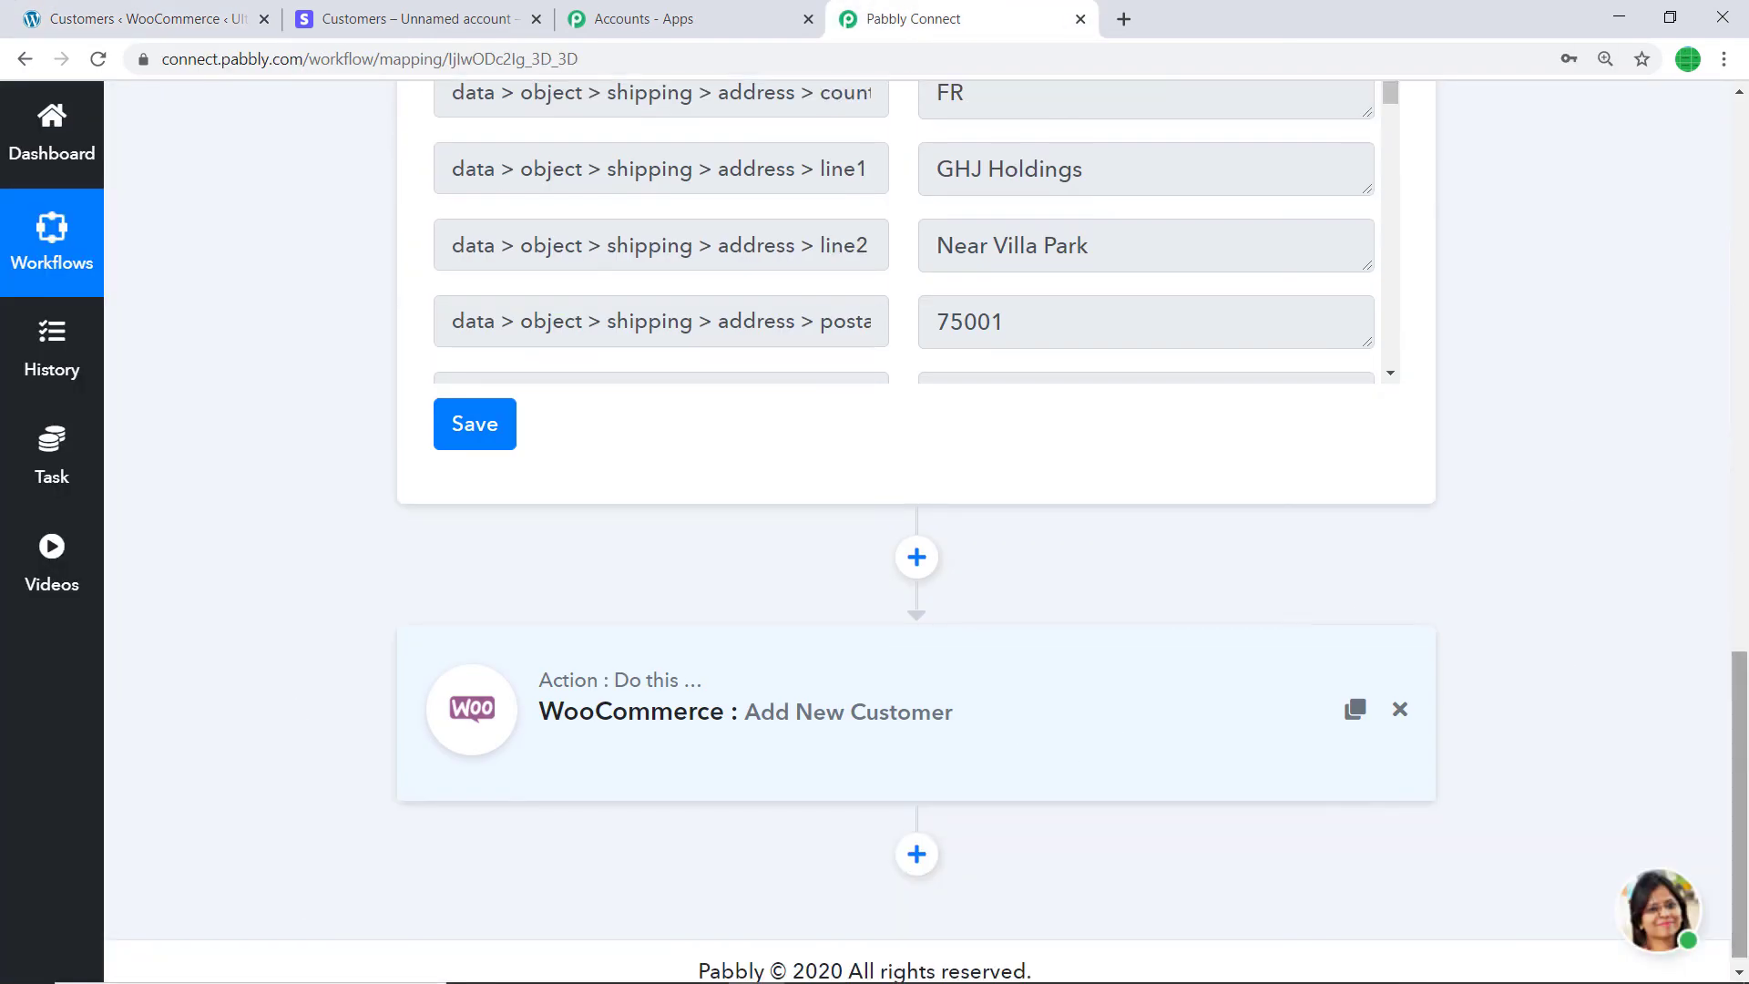
drag(1728, 679, 1733, 291)
click(875, 203)
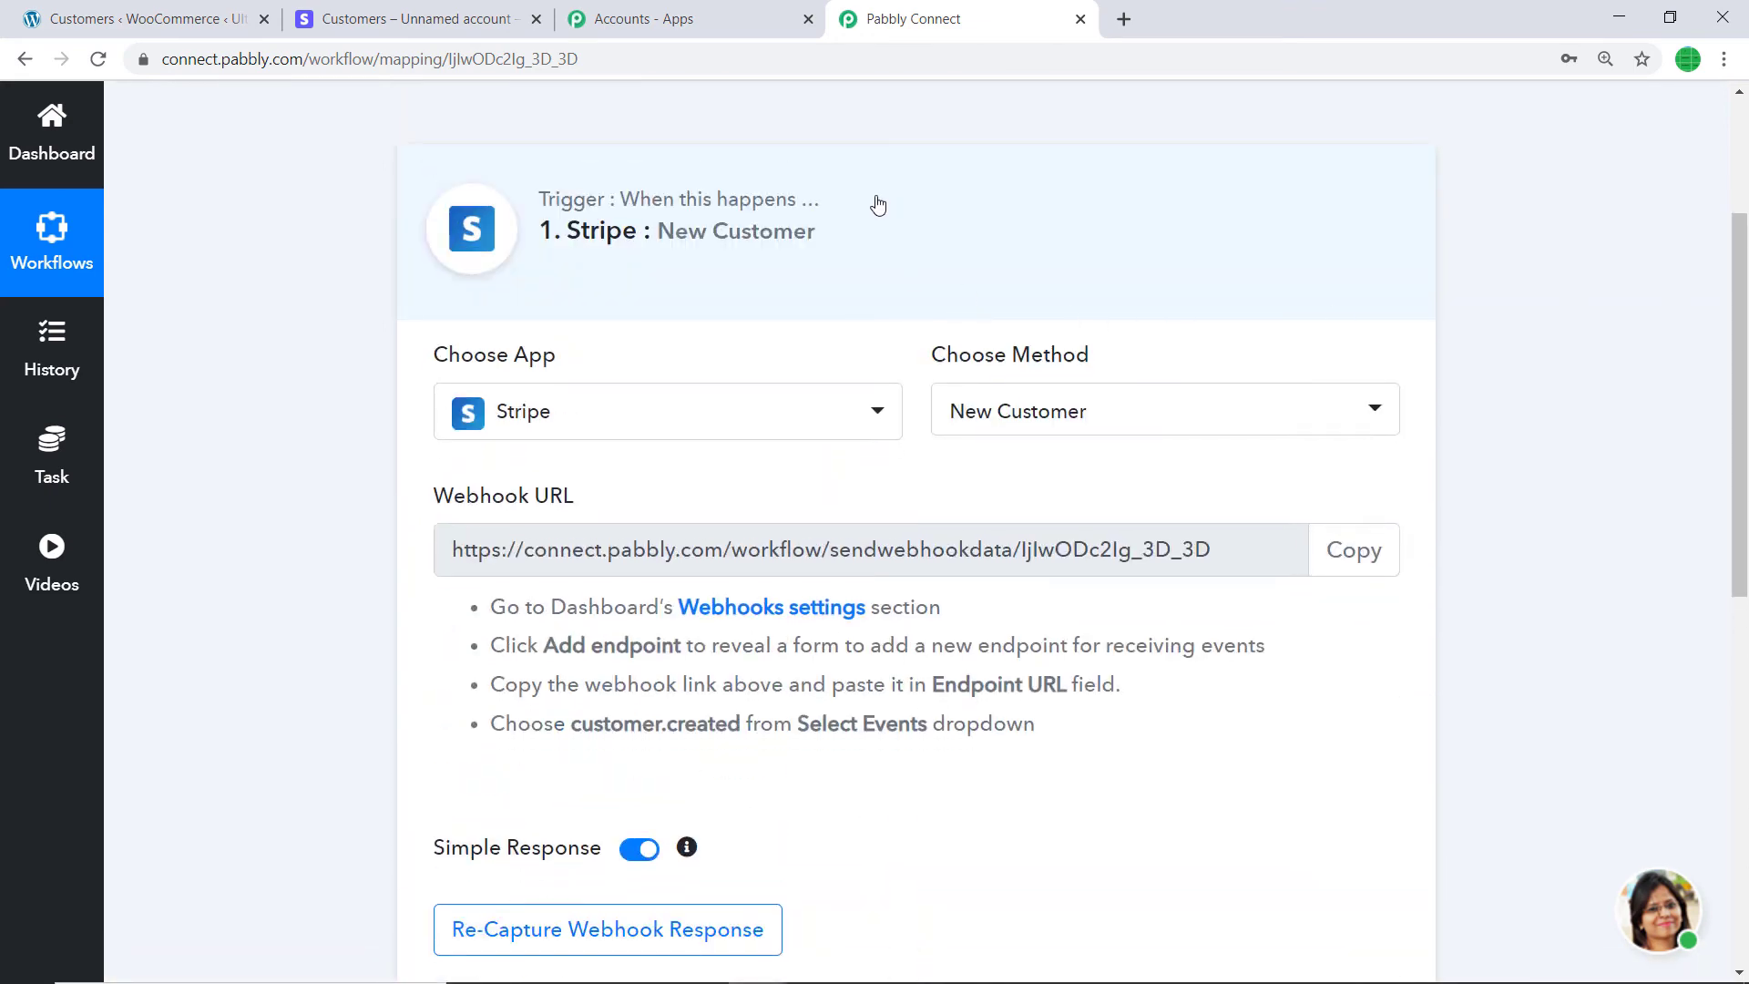
scroll(1184, 282, up, 2)
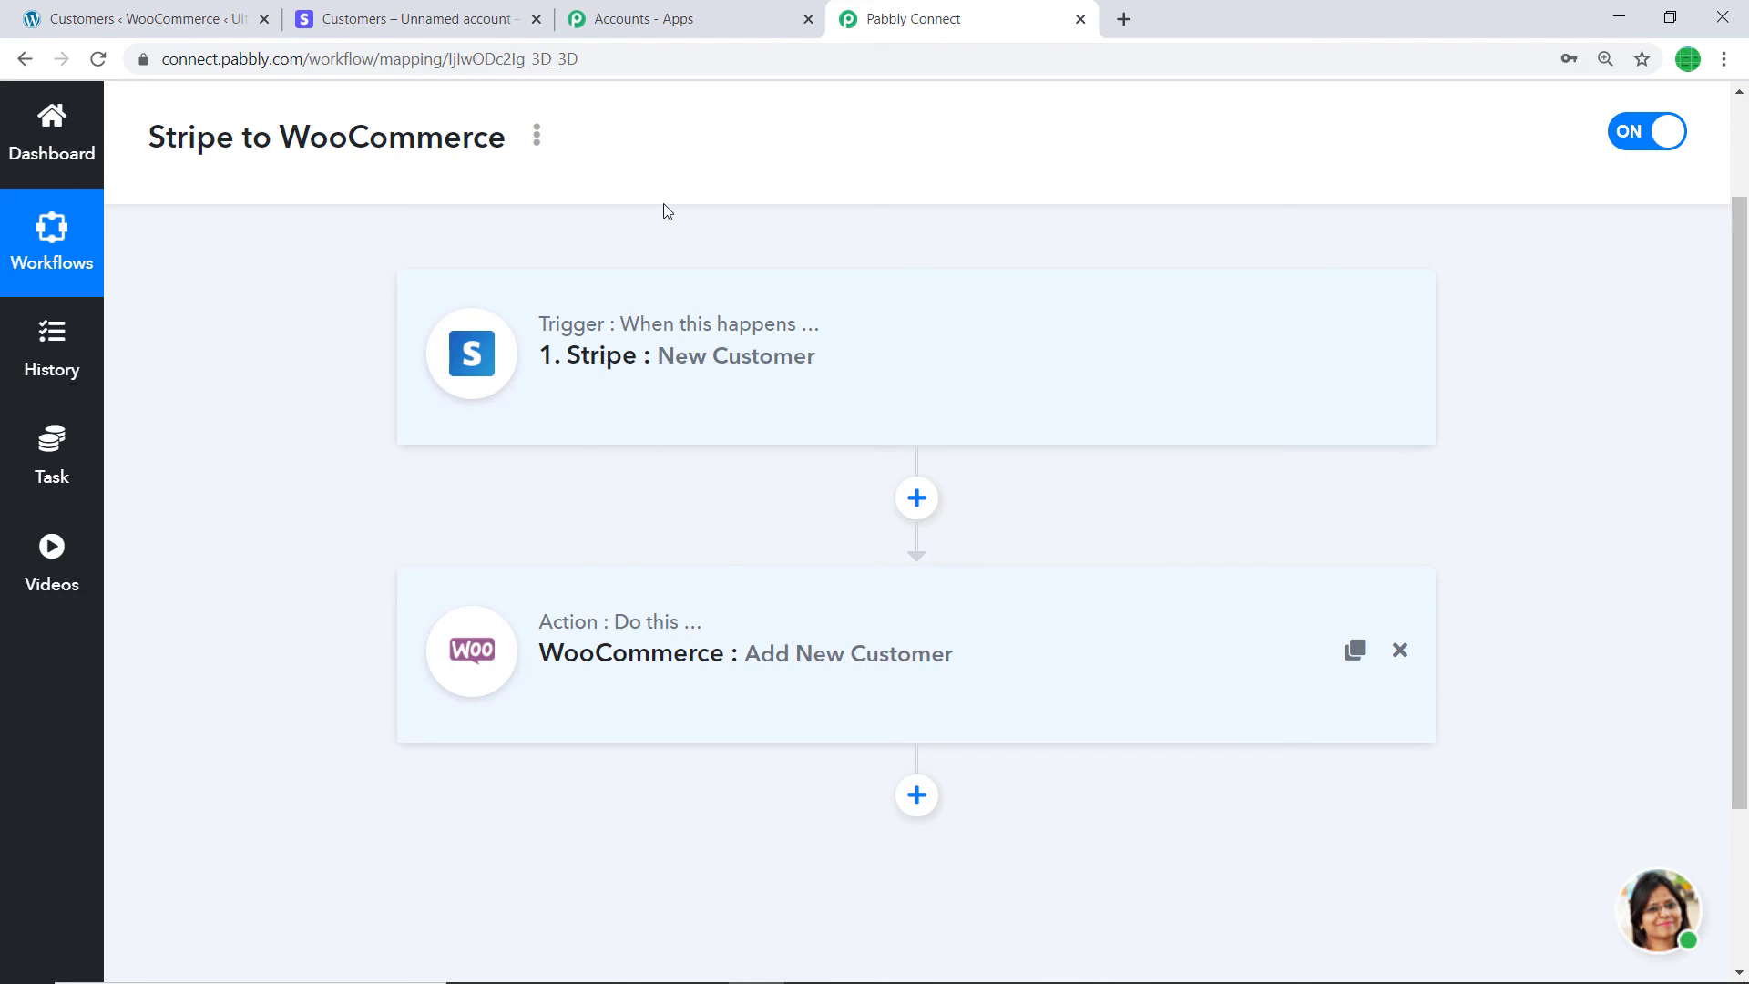
click(350, 19)
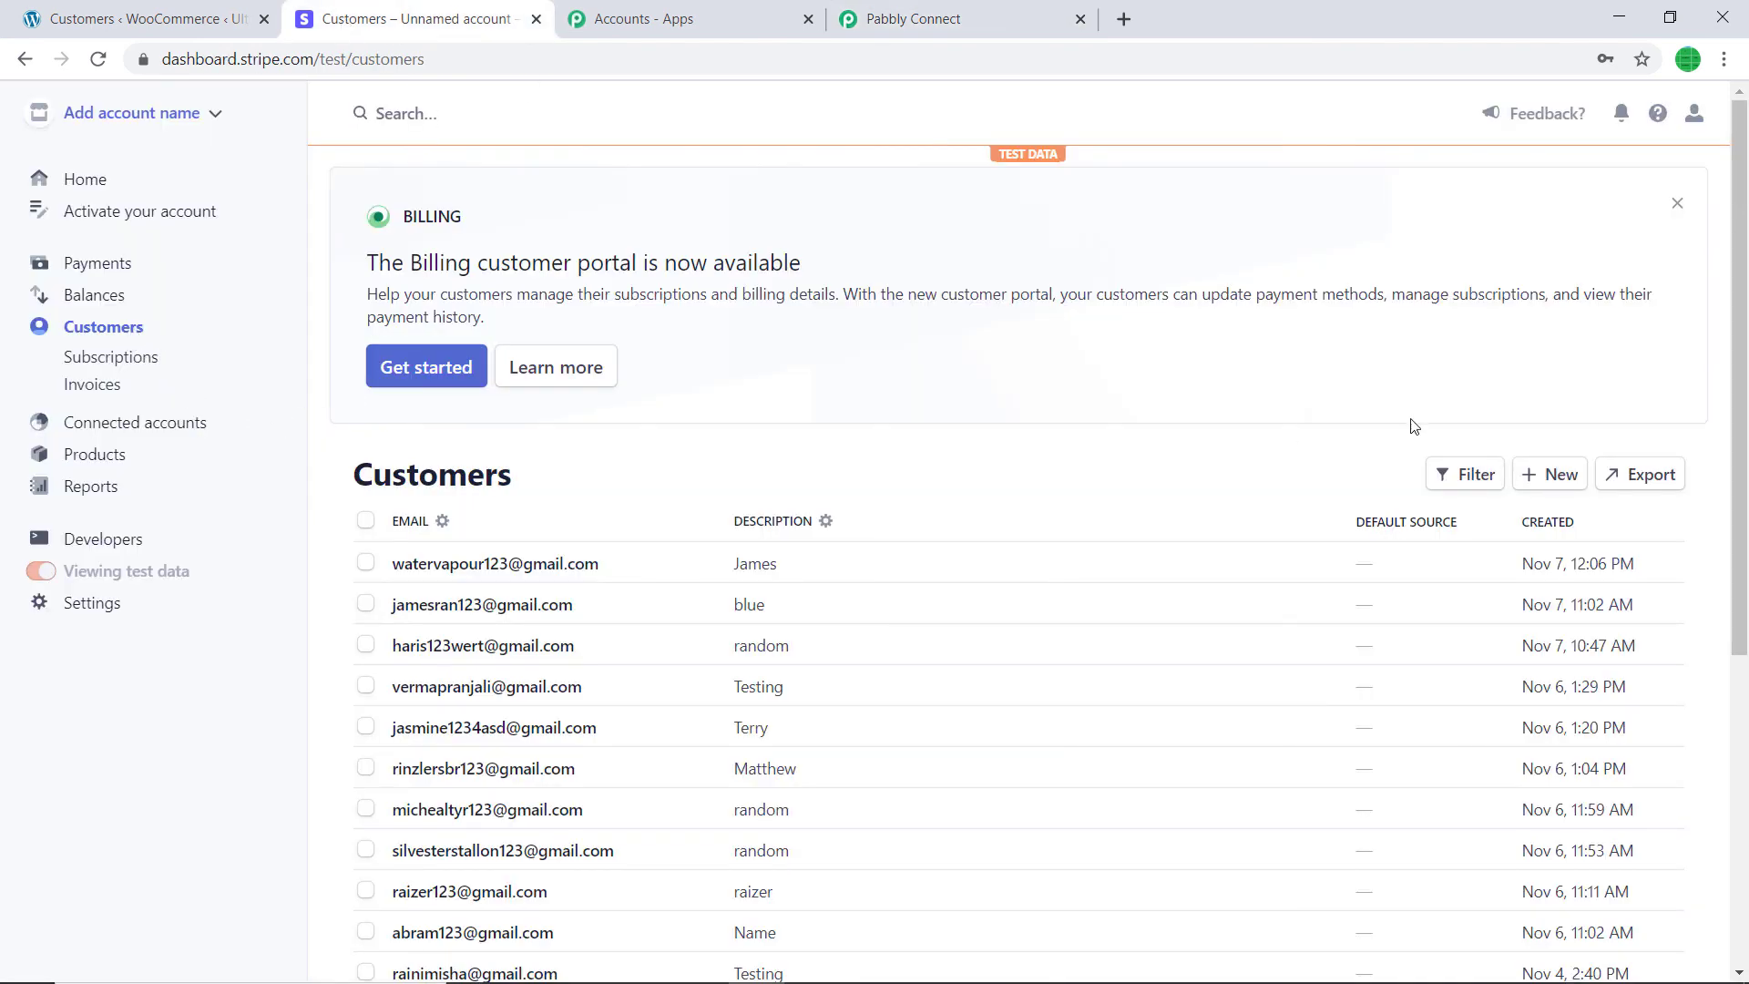
- Start a new Stripe customer and enter their name, account email and a short description
click(1549, 474)
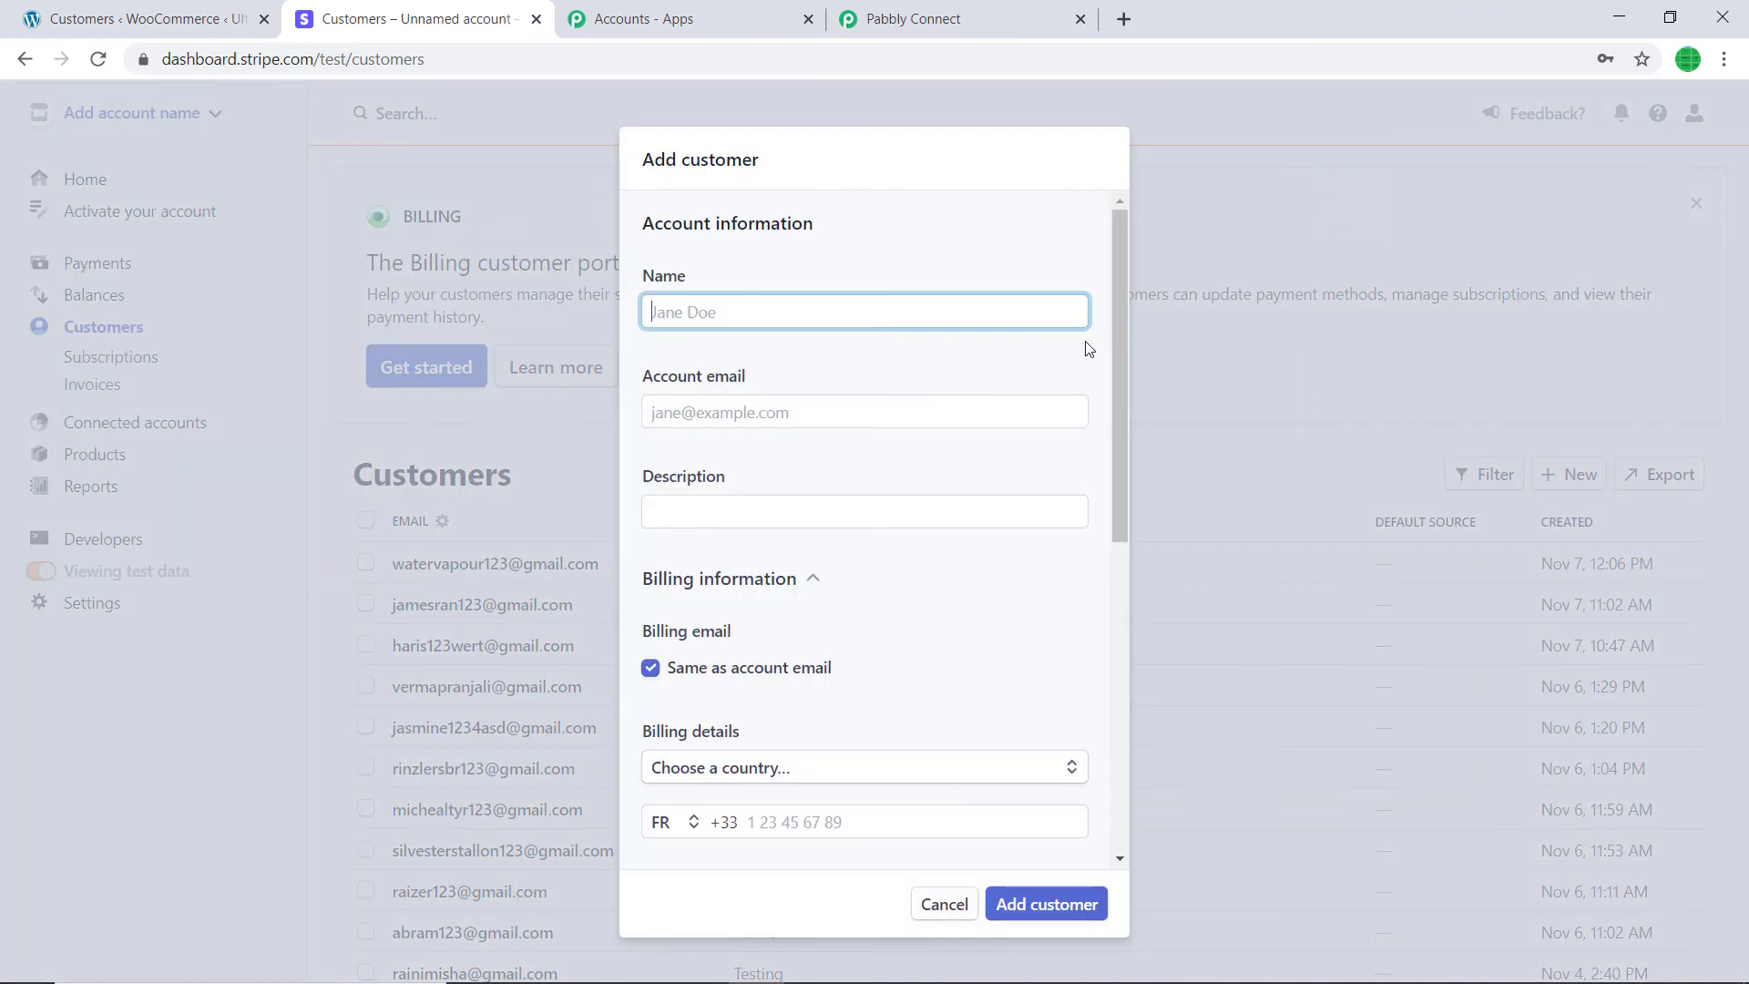
click(733, 308)
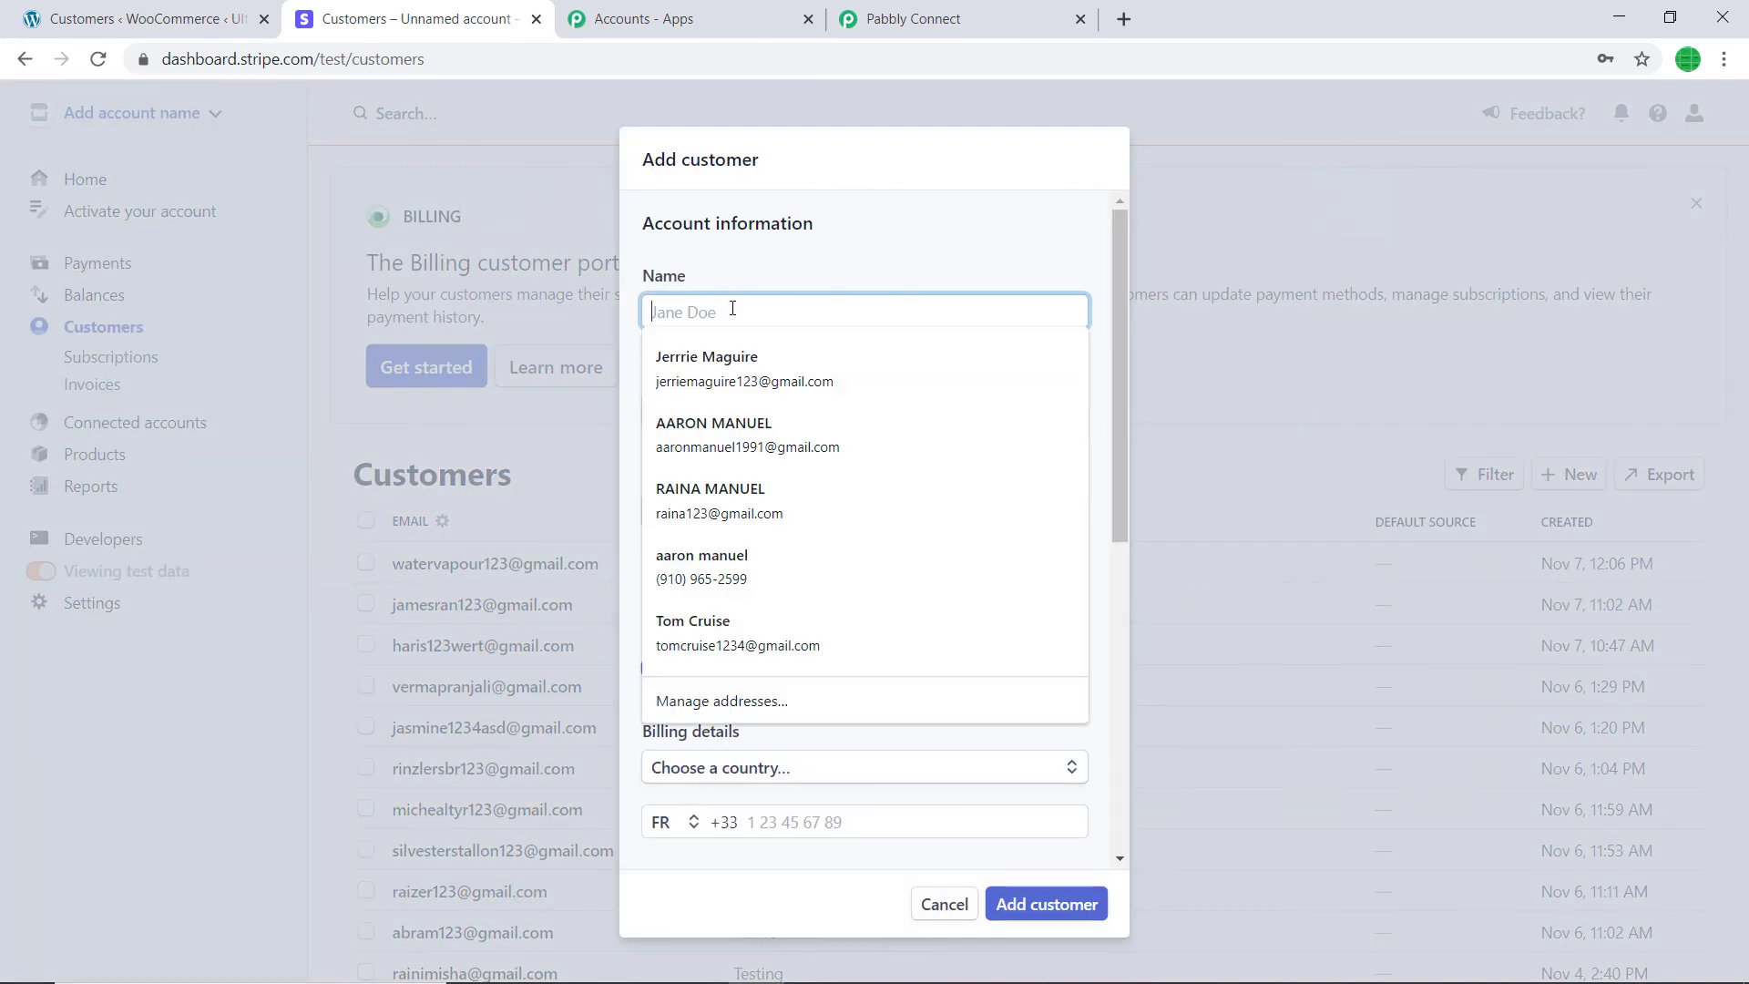
text(Hel)
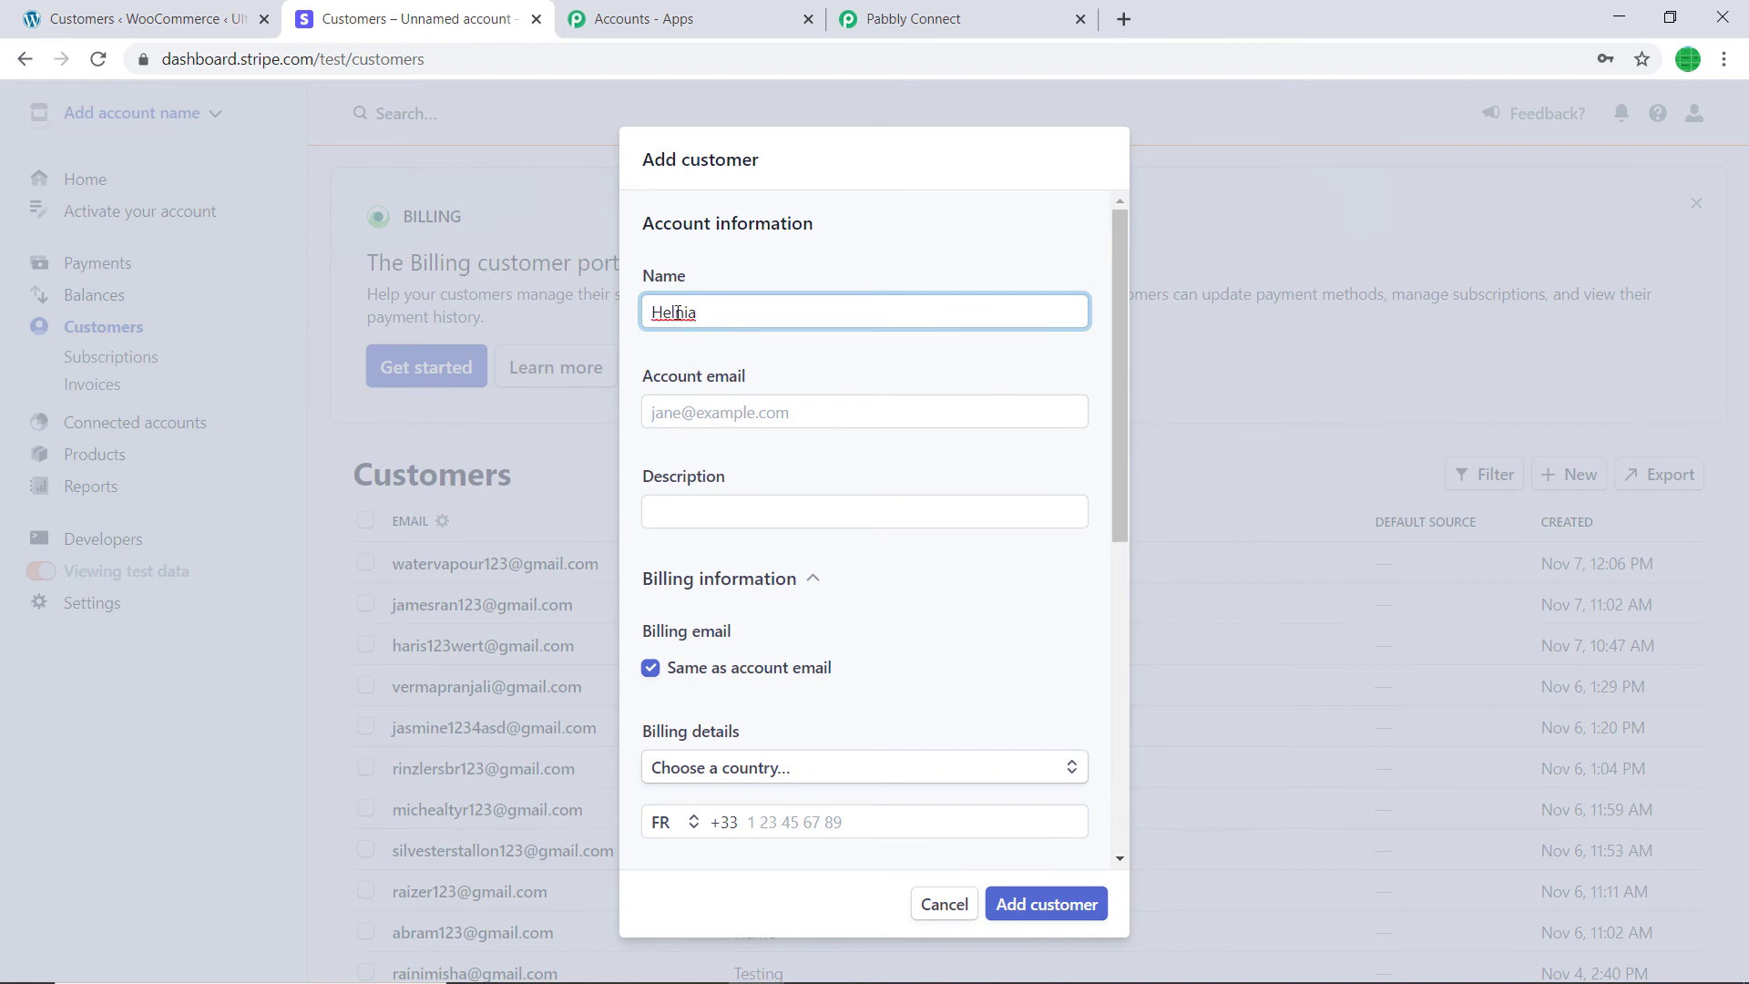
text(e)
click(698, 409)
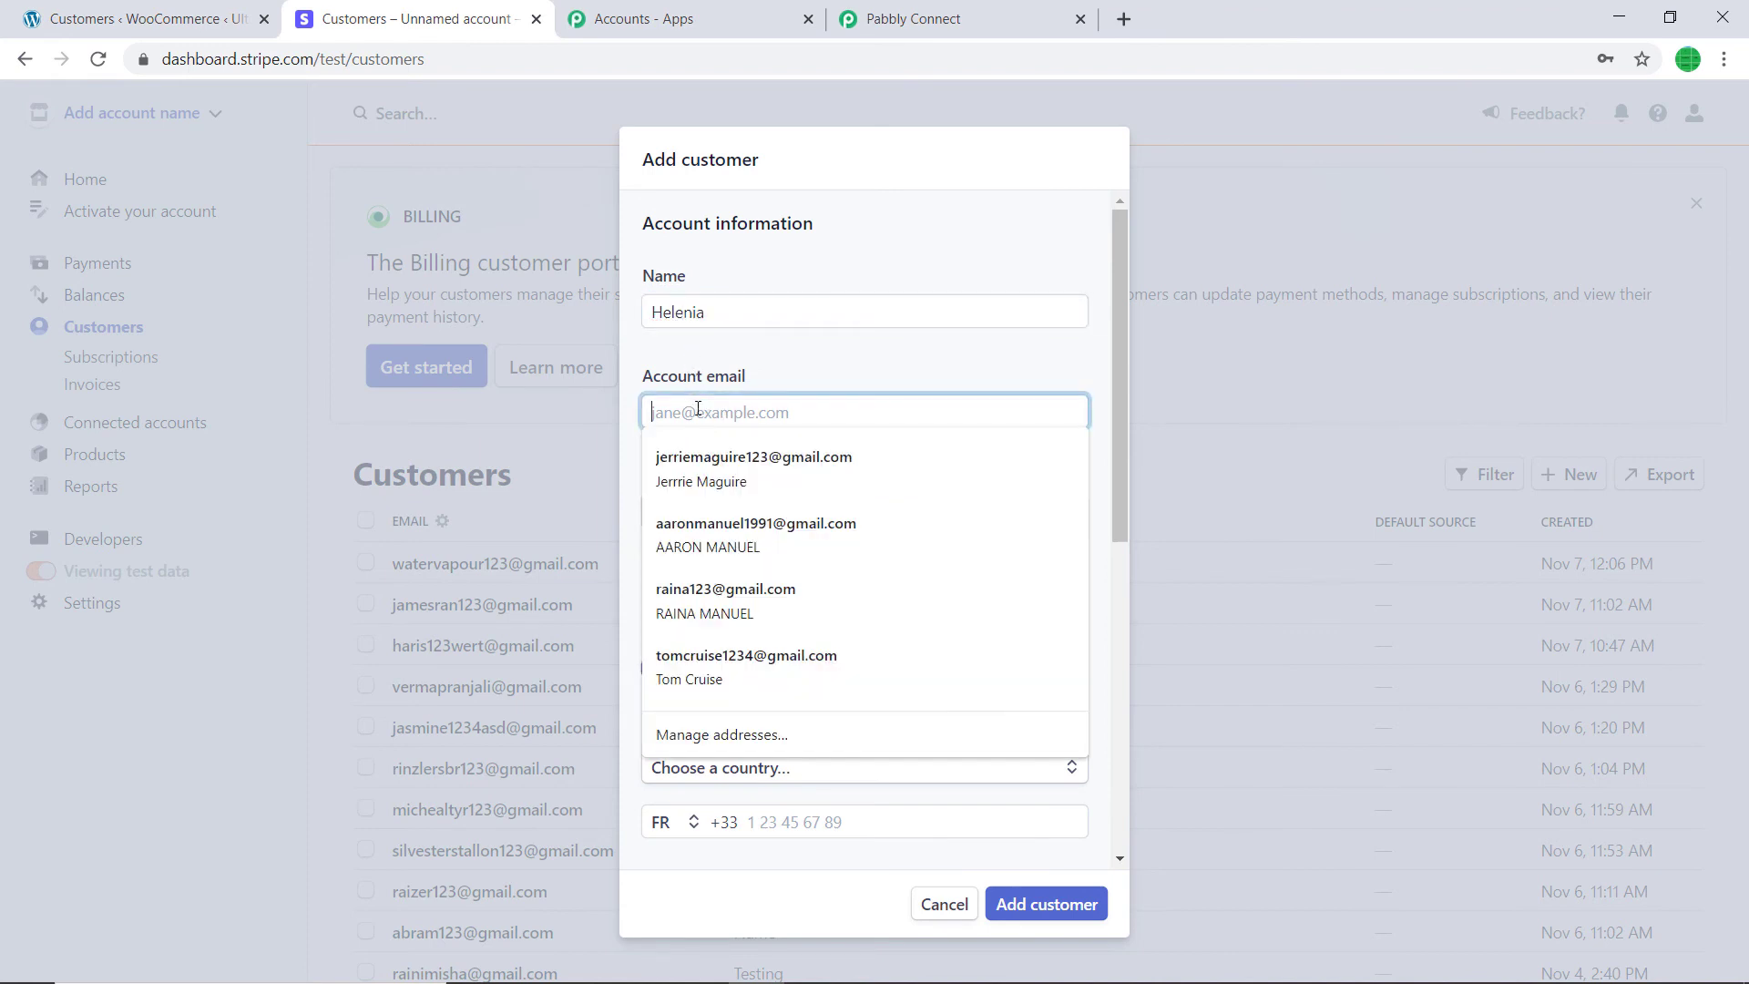
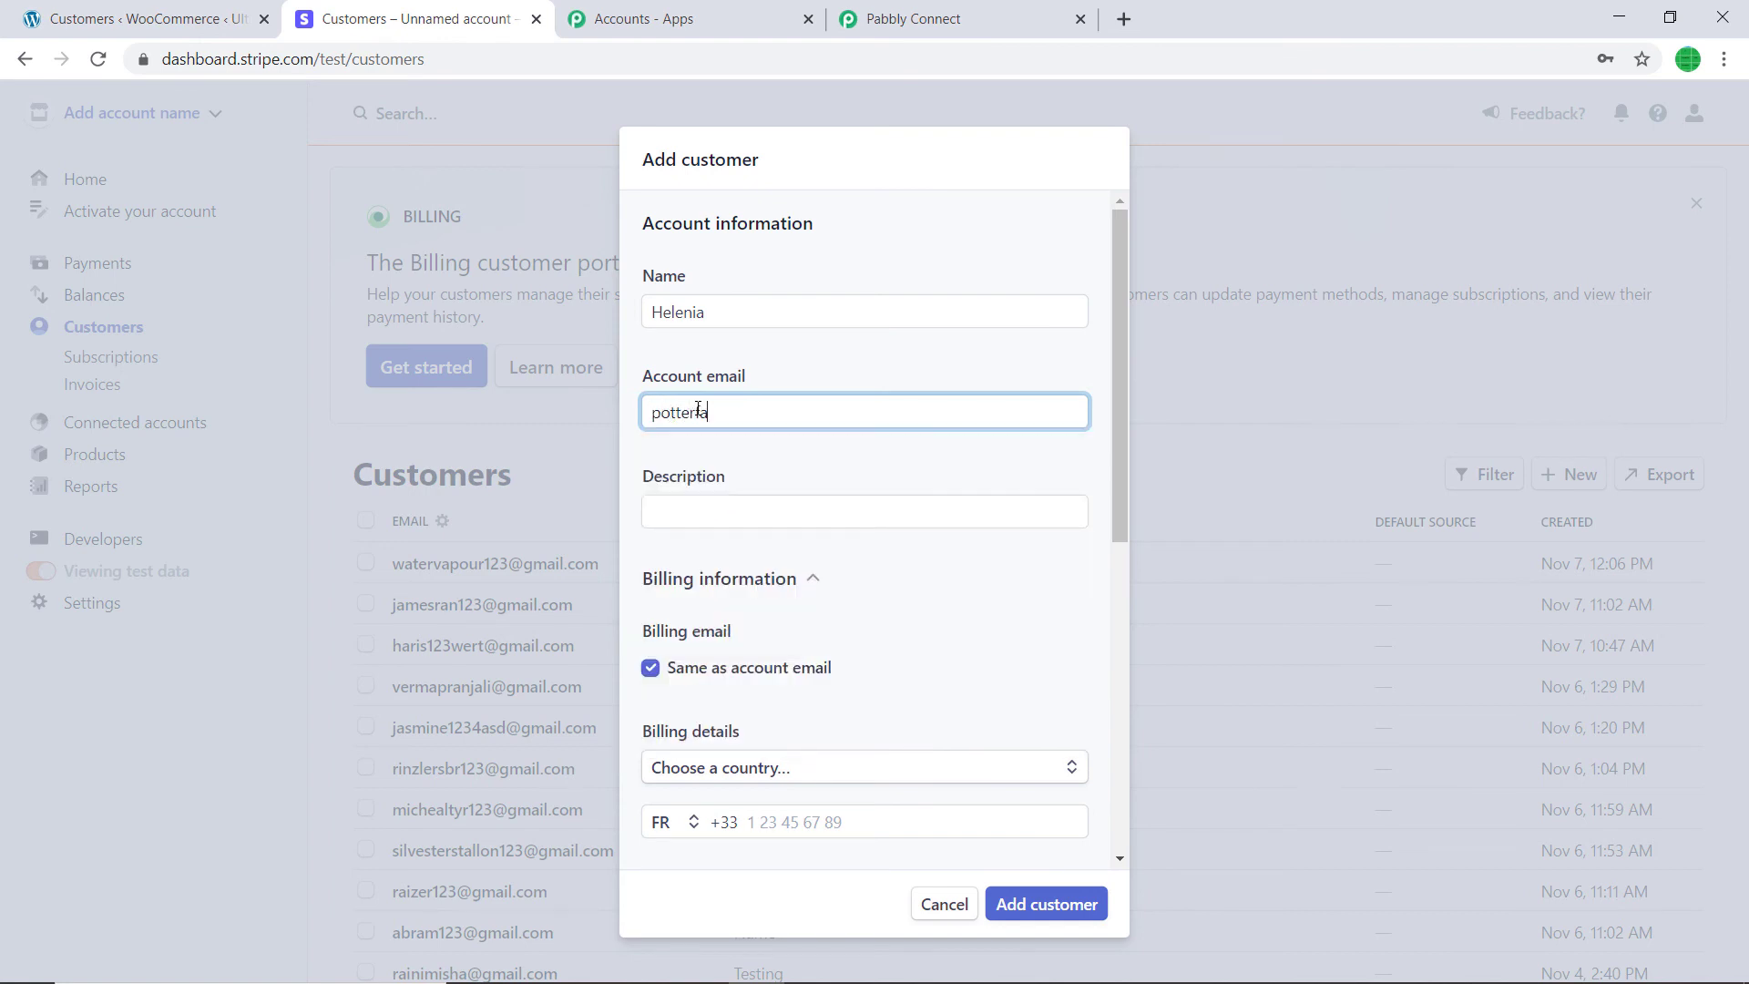
click(725, 503)
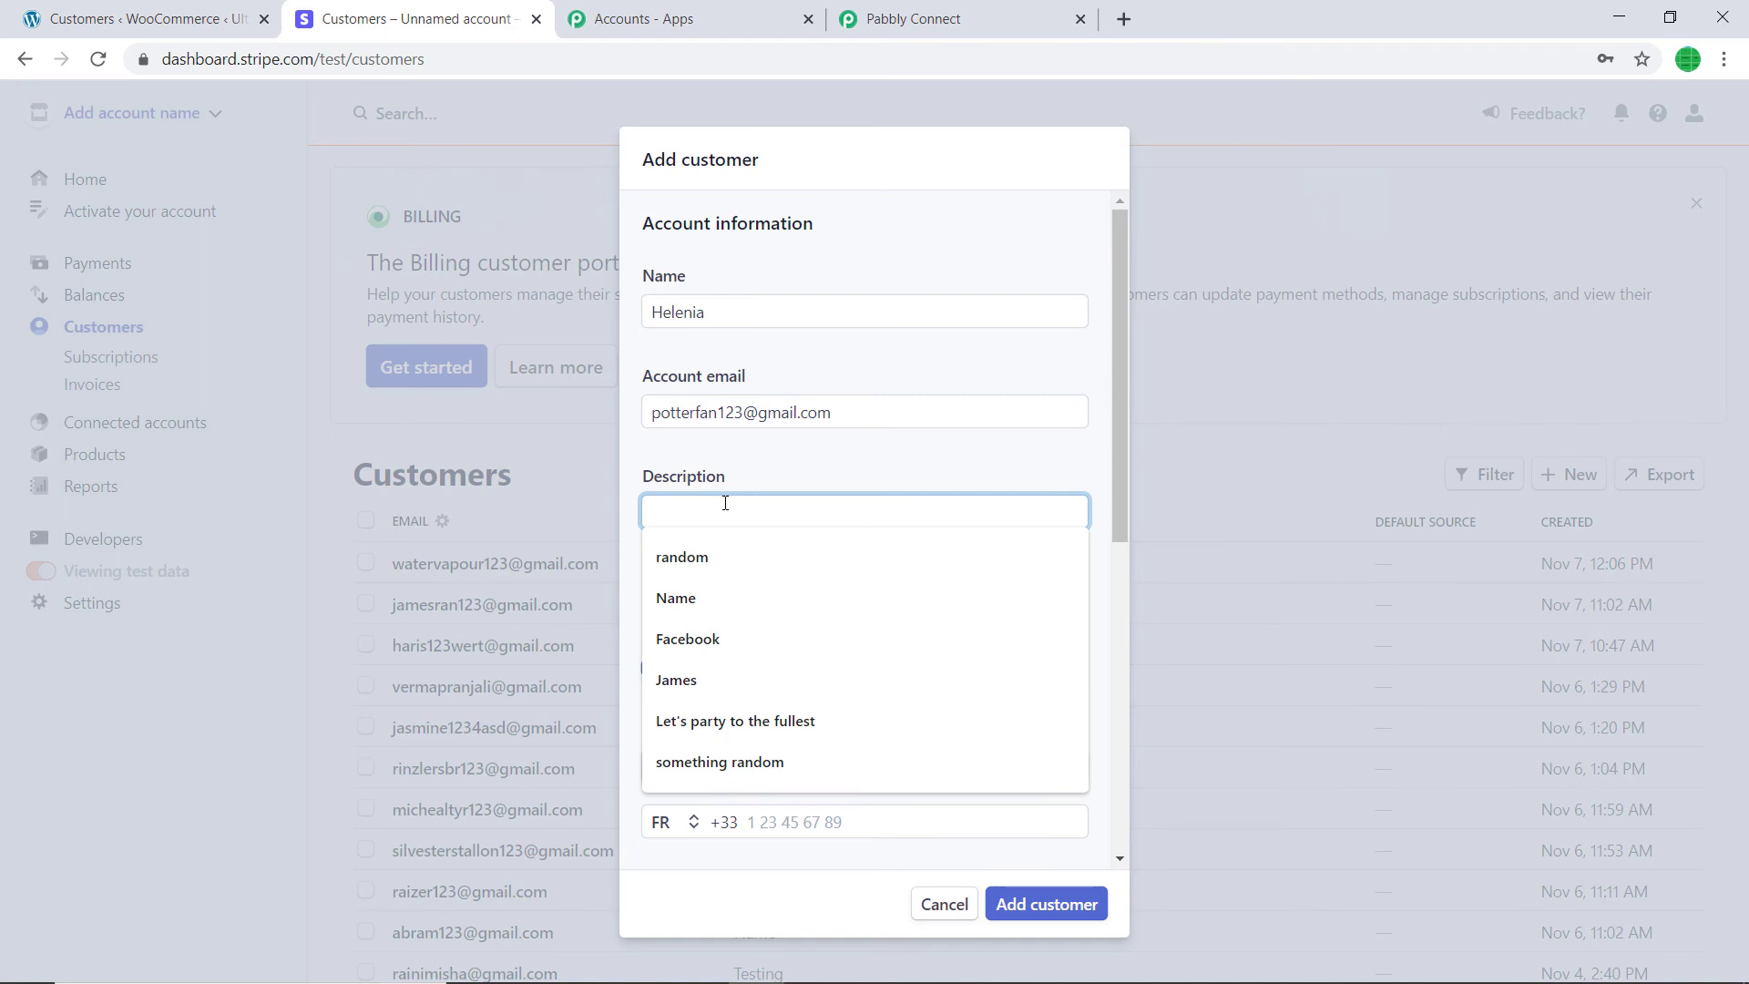
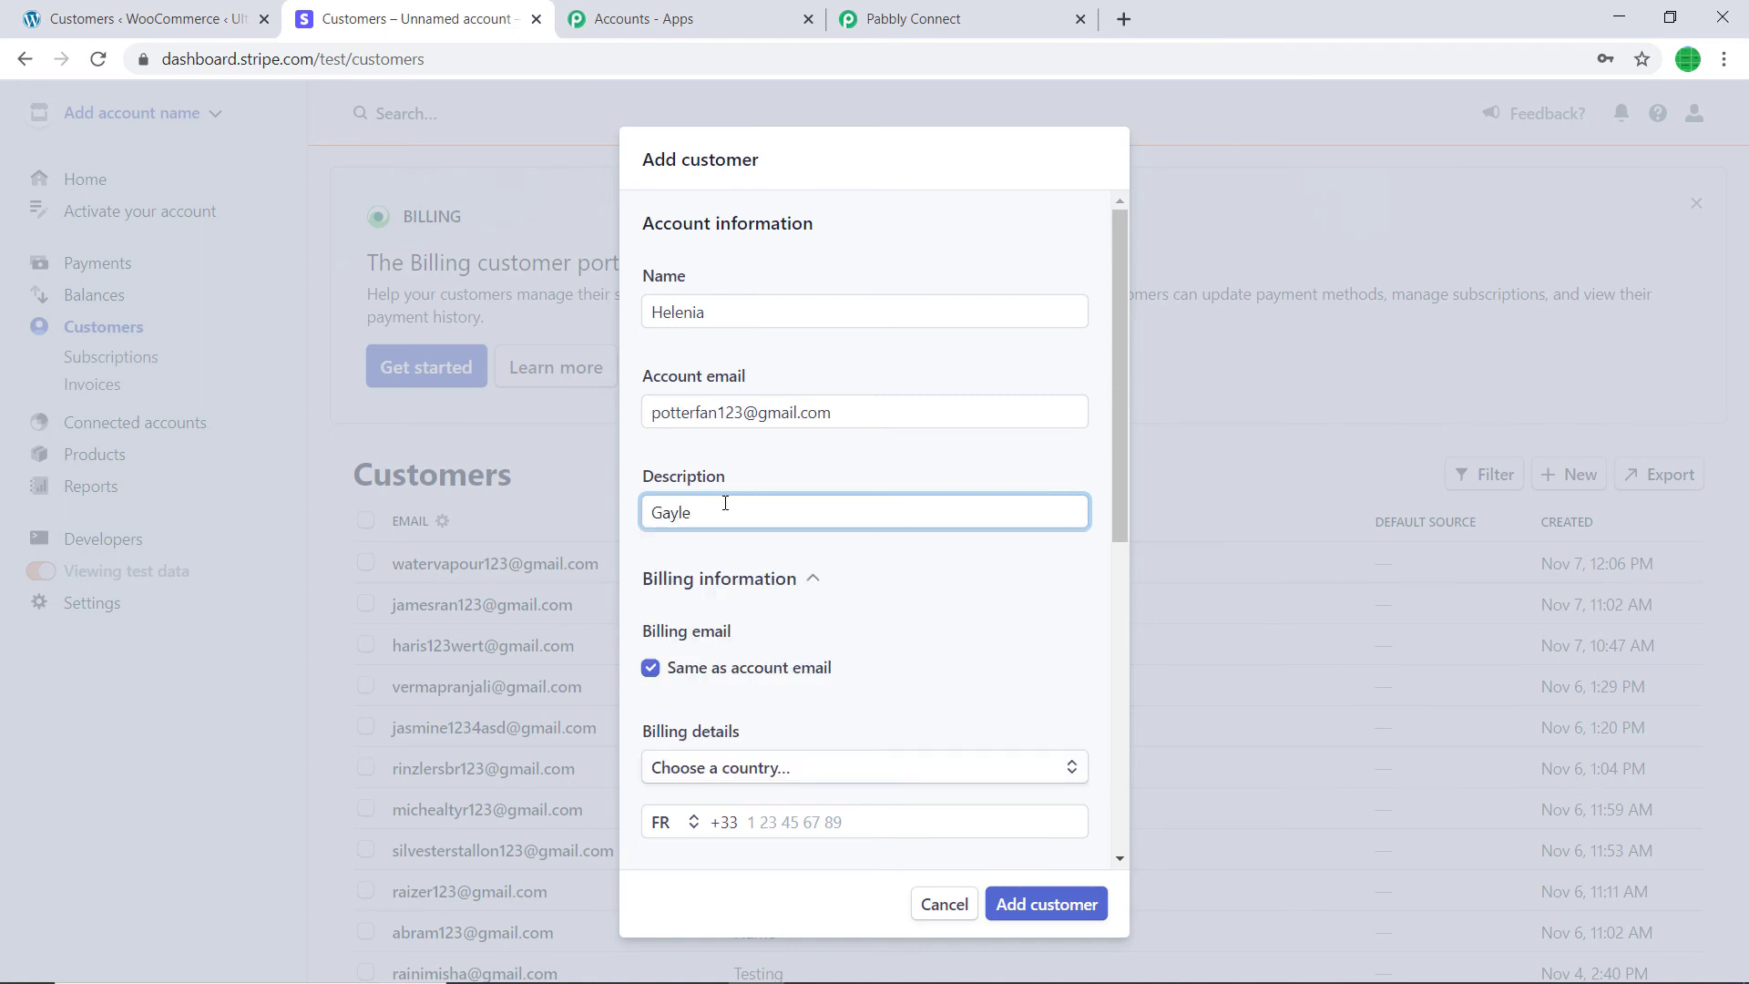
scroll(725, 503, down, 3)
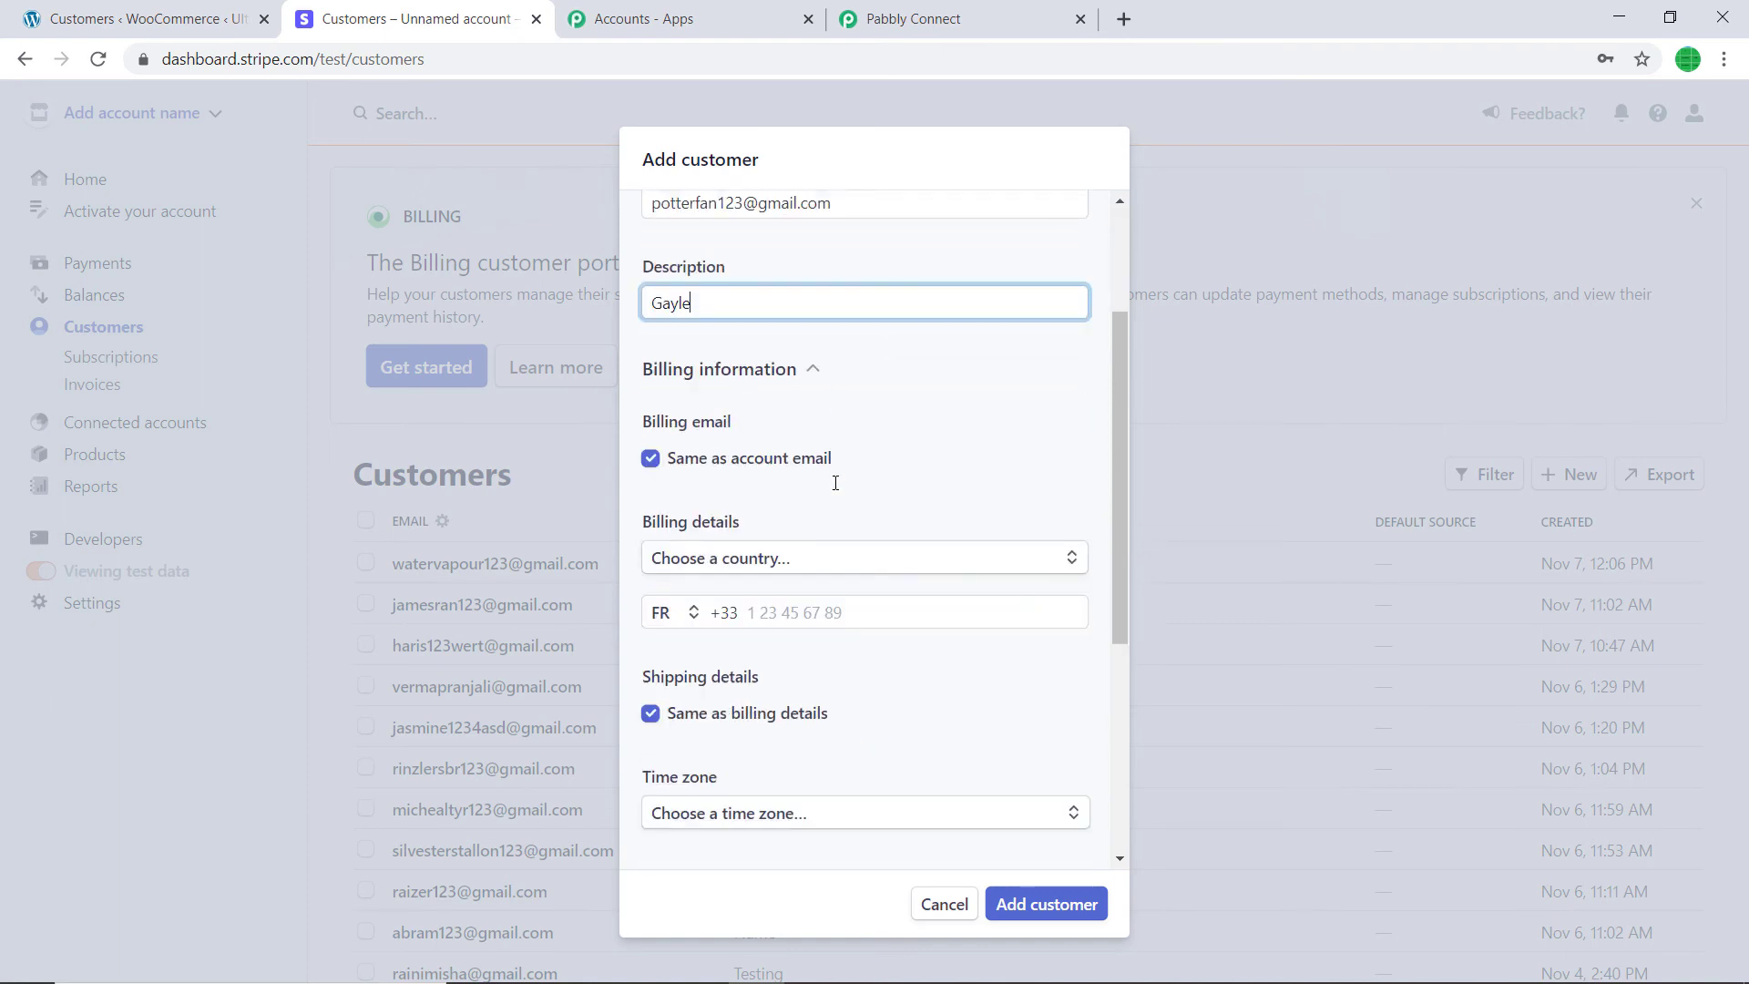
- Choose India as the billing country and fill in both address lines
click(736, 541)
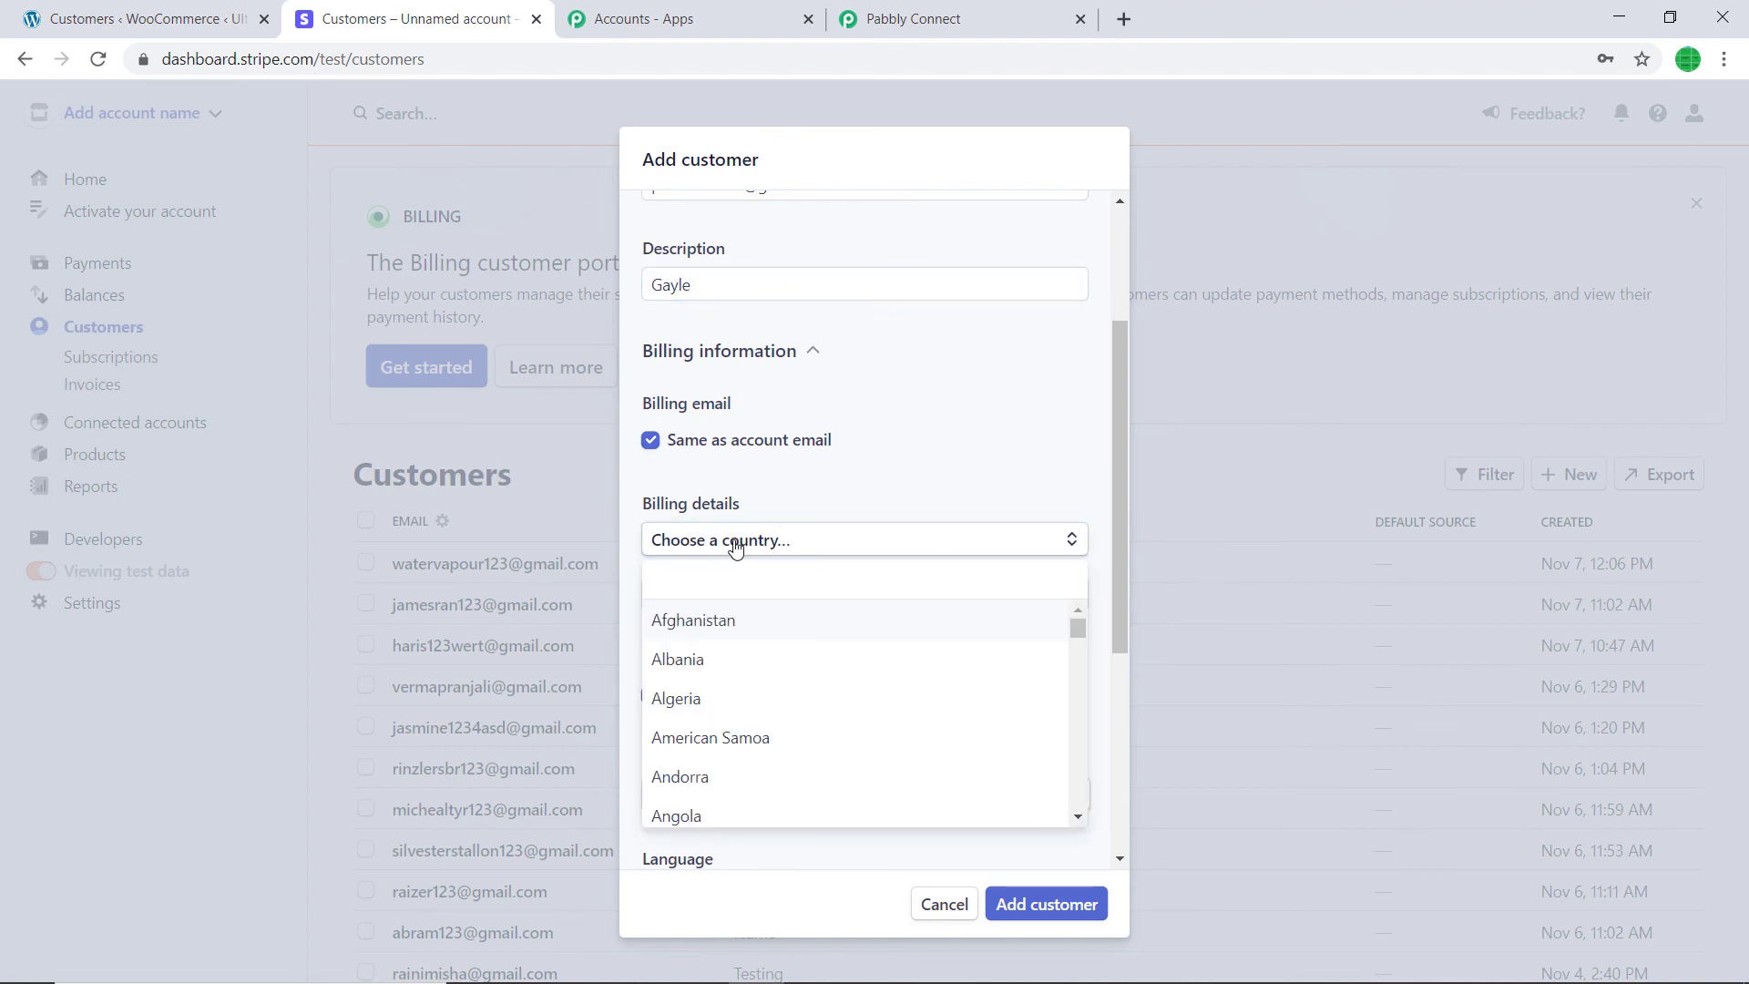
text(india)
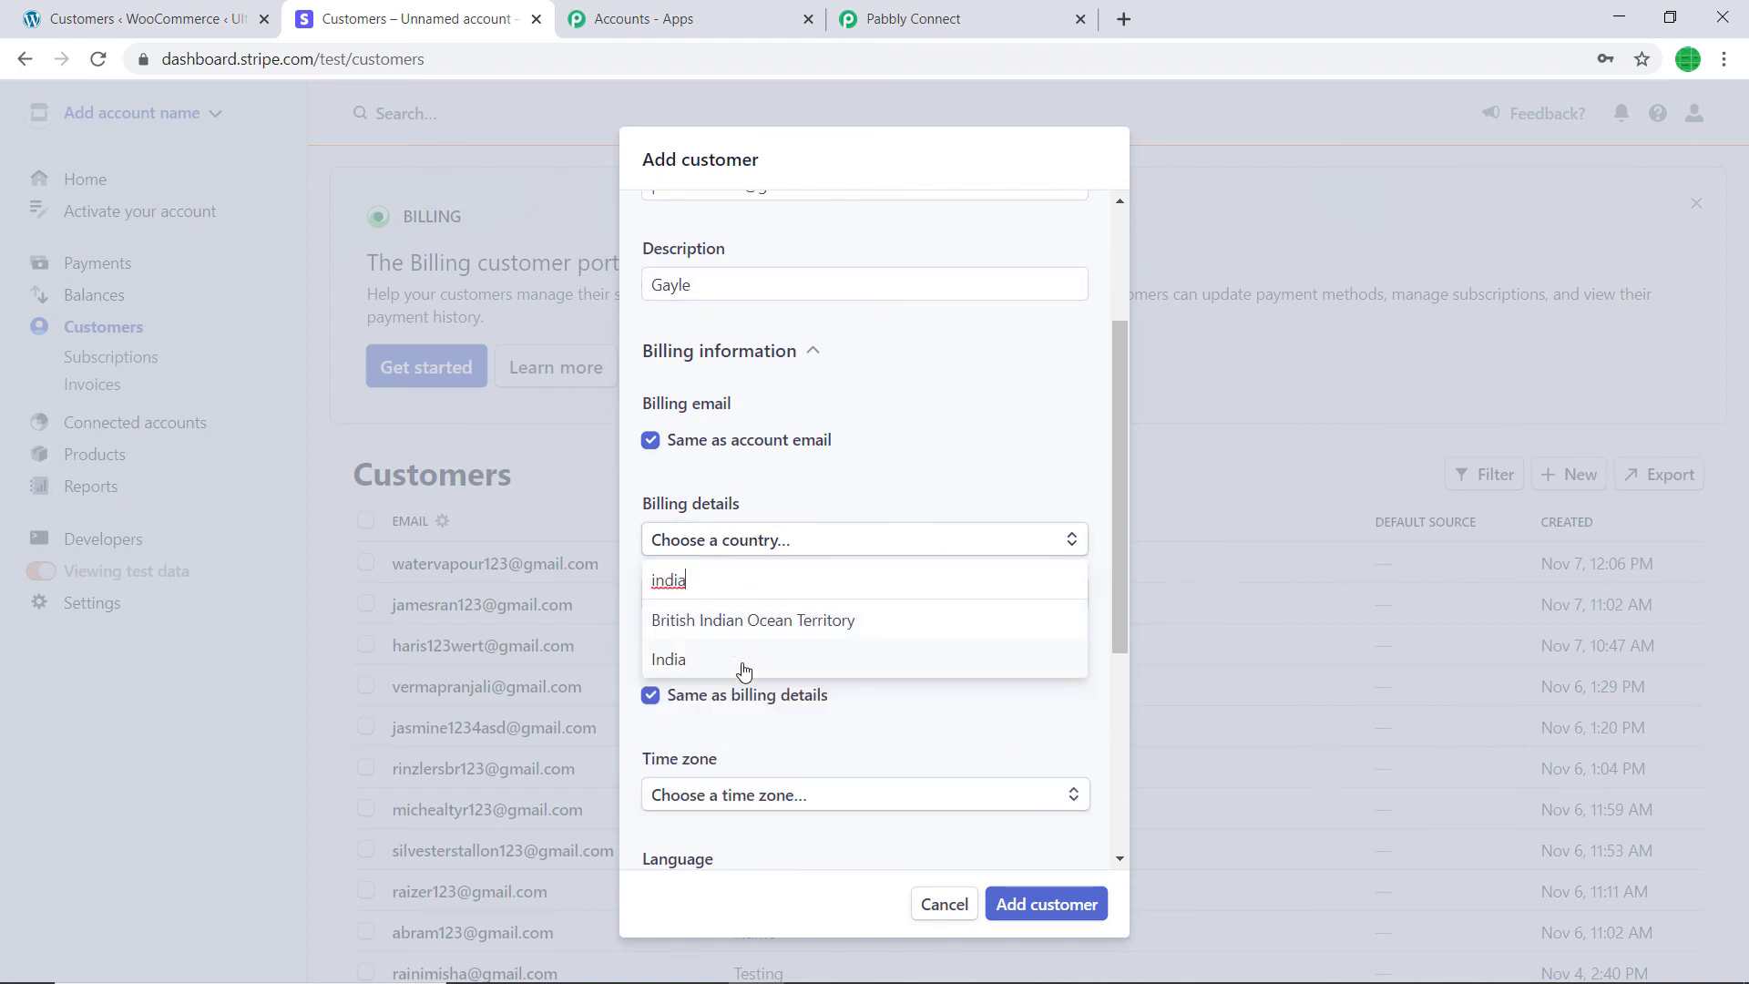
click(743, 670)
click(775, 599)
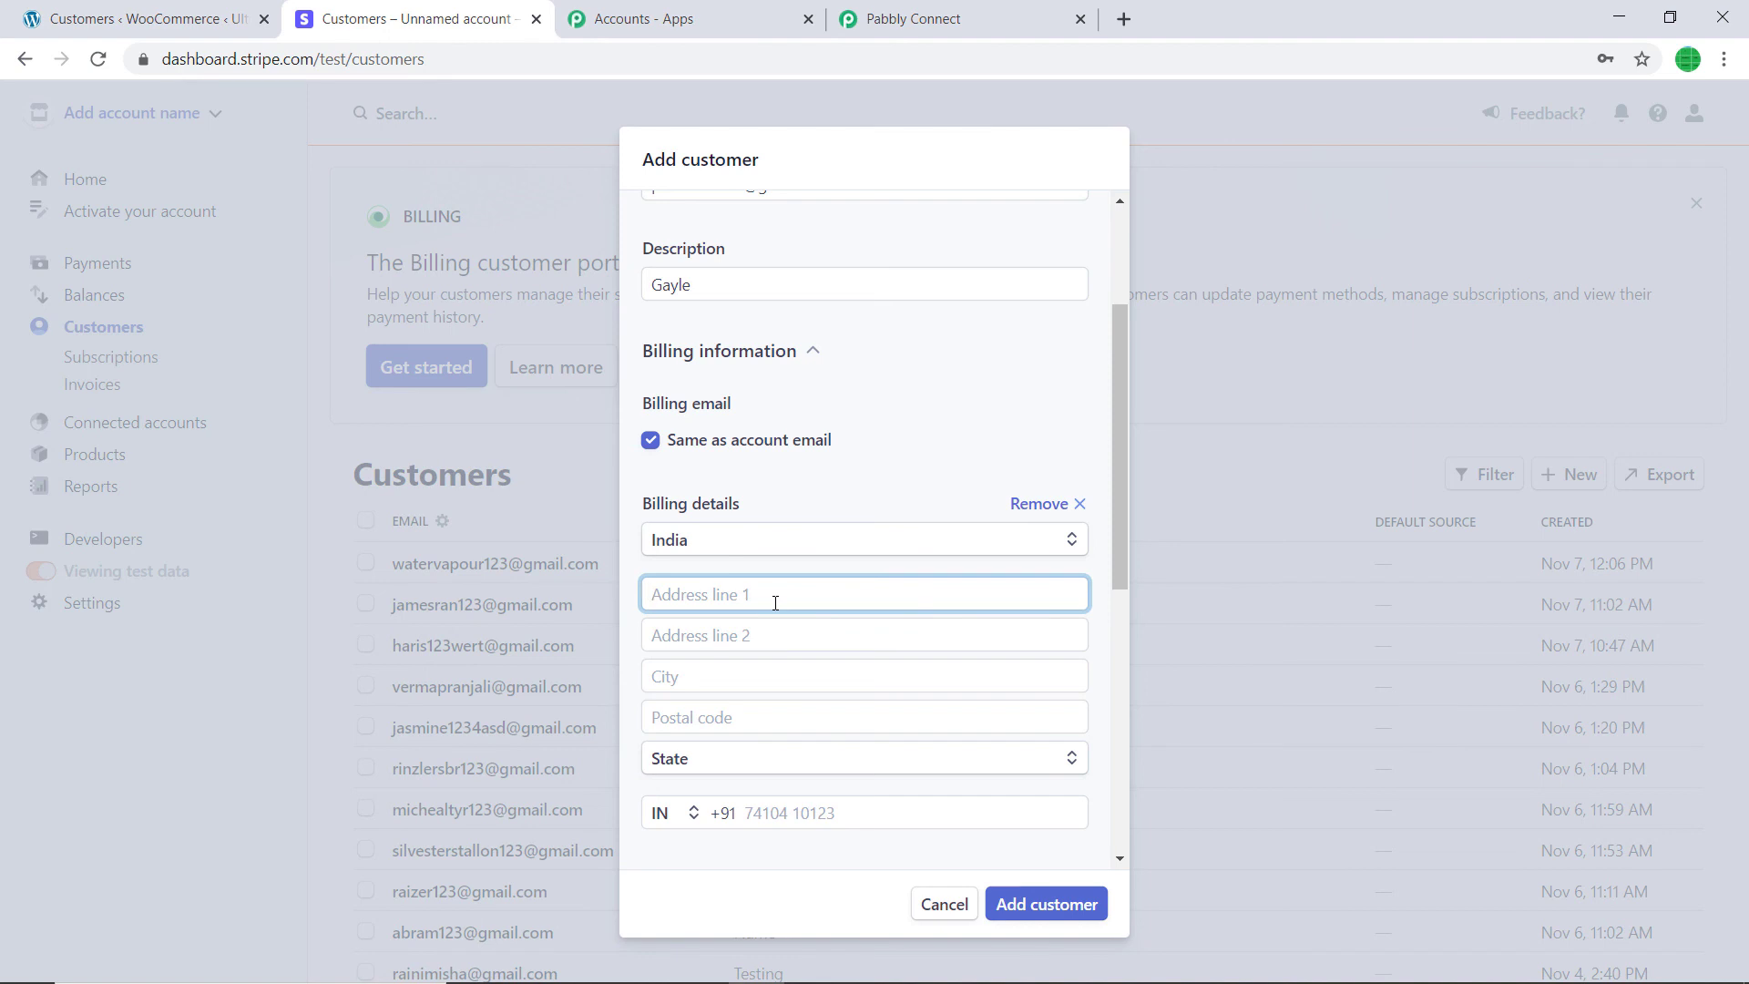
text(VEDL holdings)
click(782, 638)
scroll(784, 624, down, 3)
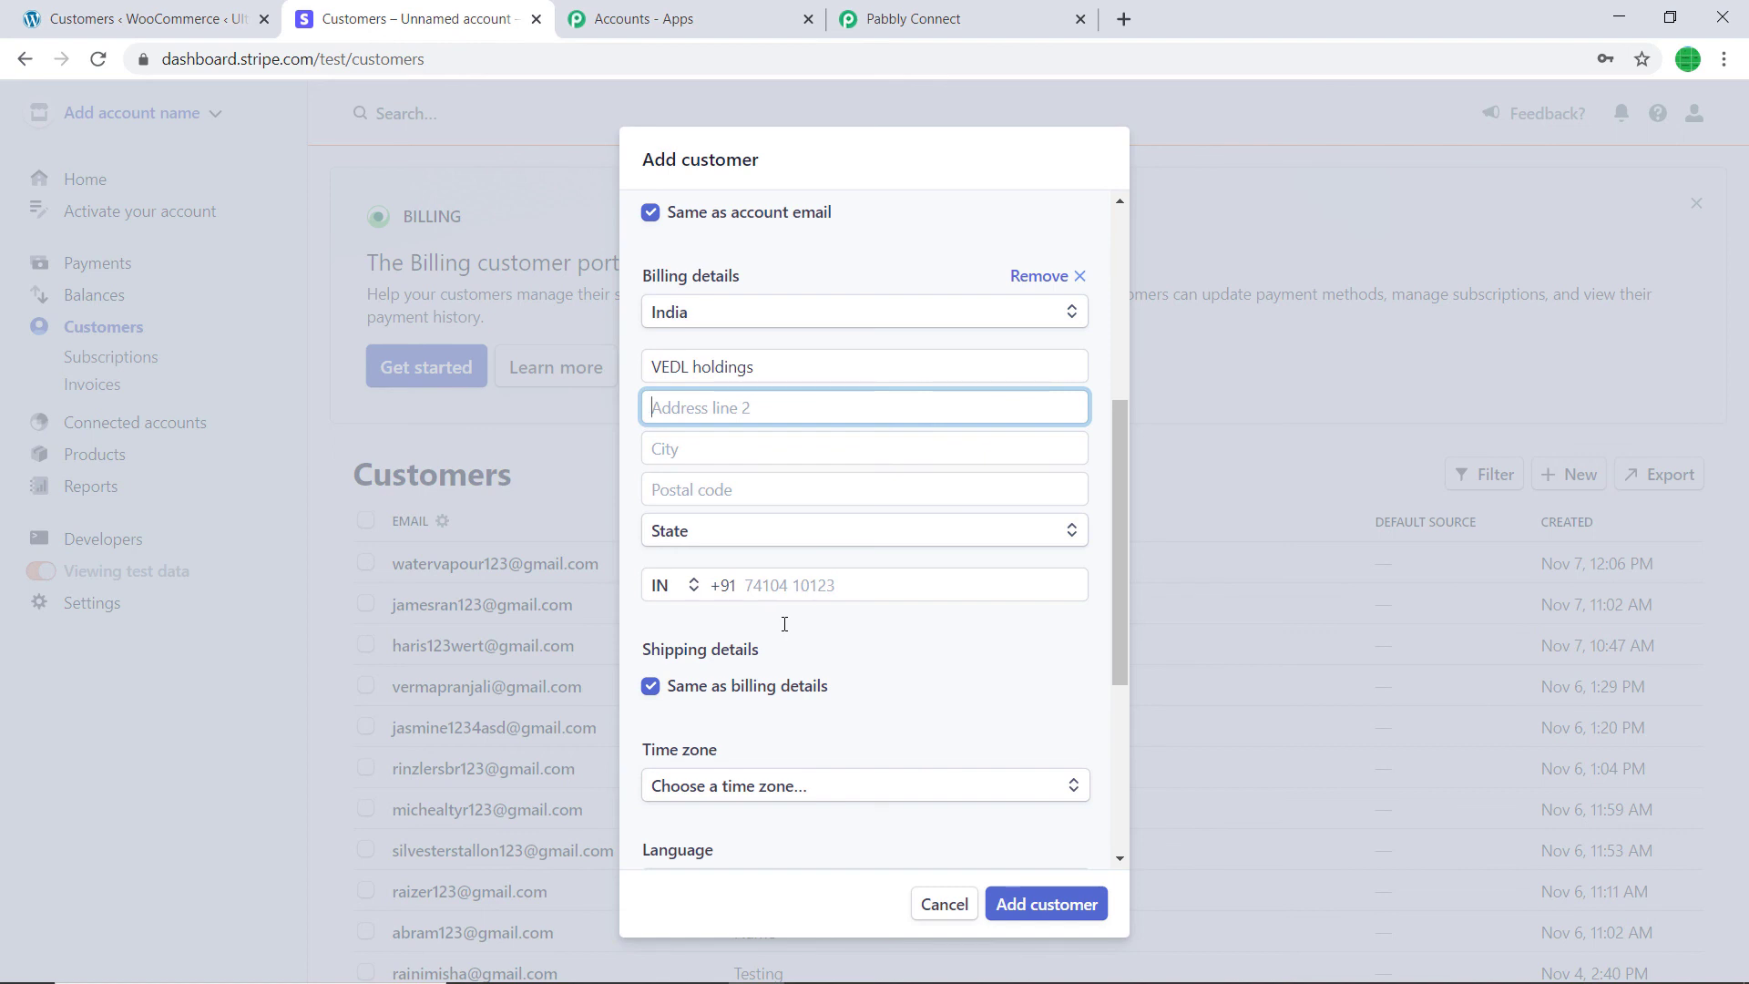
text(Near Random Park)
- Enter the city and postal code, select Madhya Pradesh as the state, and add the phone number
click(732, 451)
text(B)
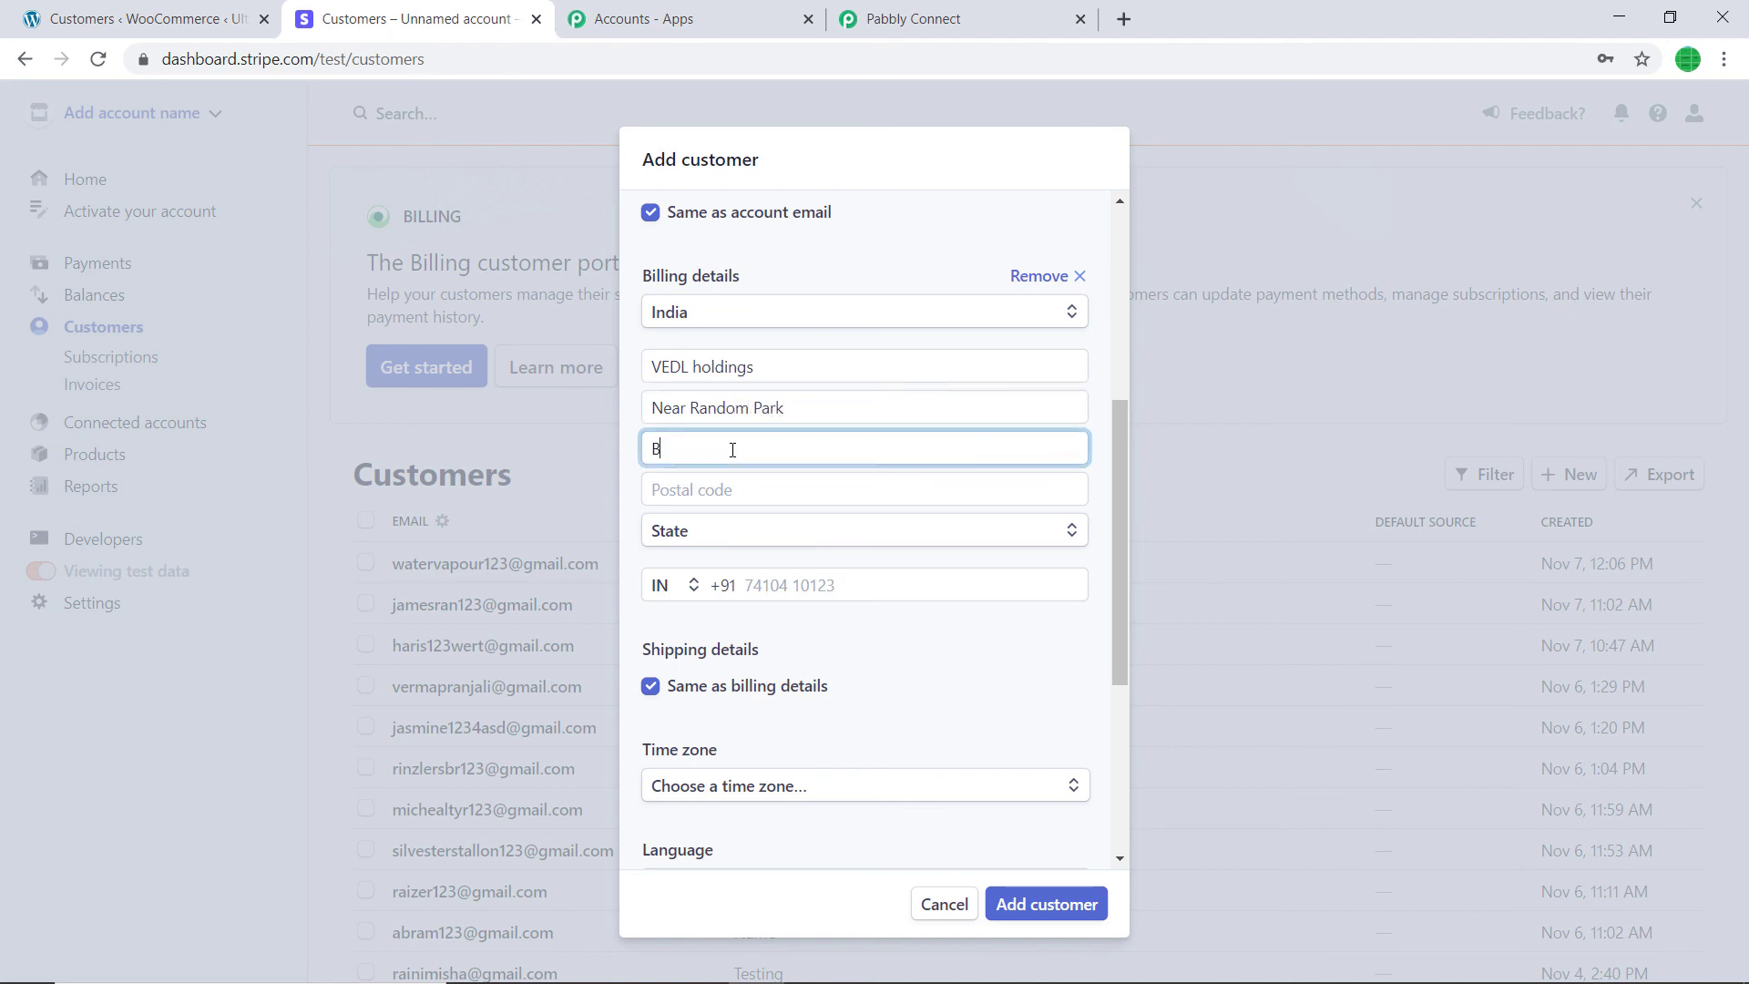
text(hopal)
click(761, 496)
text(46)
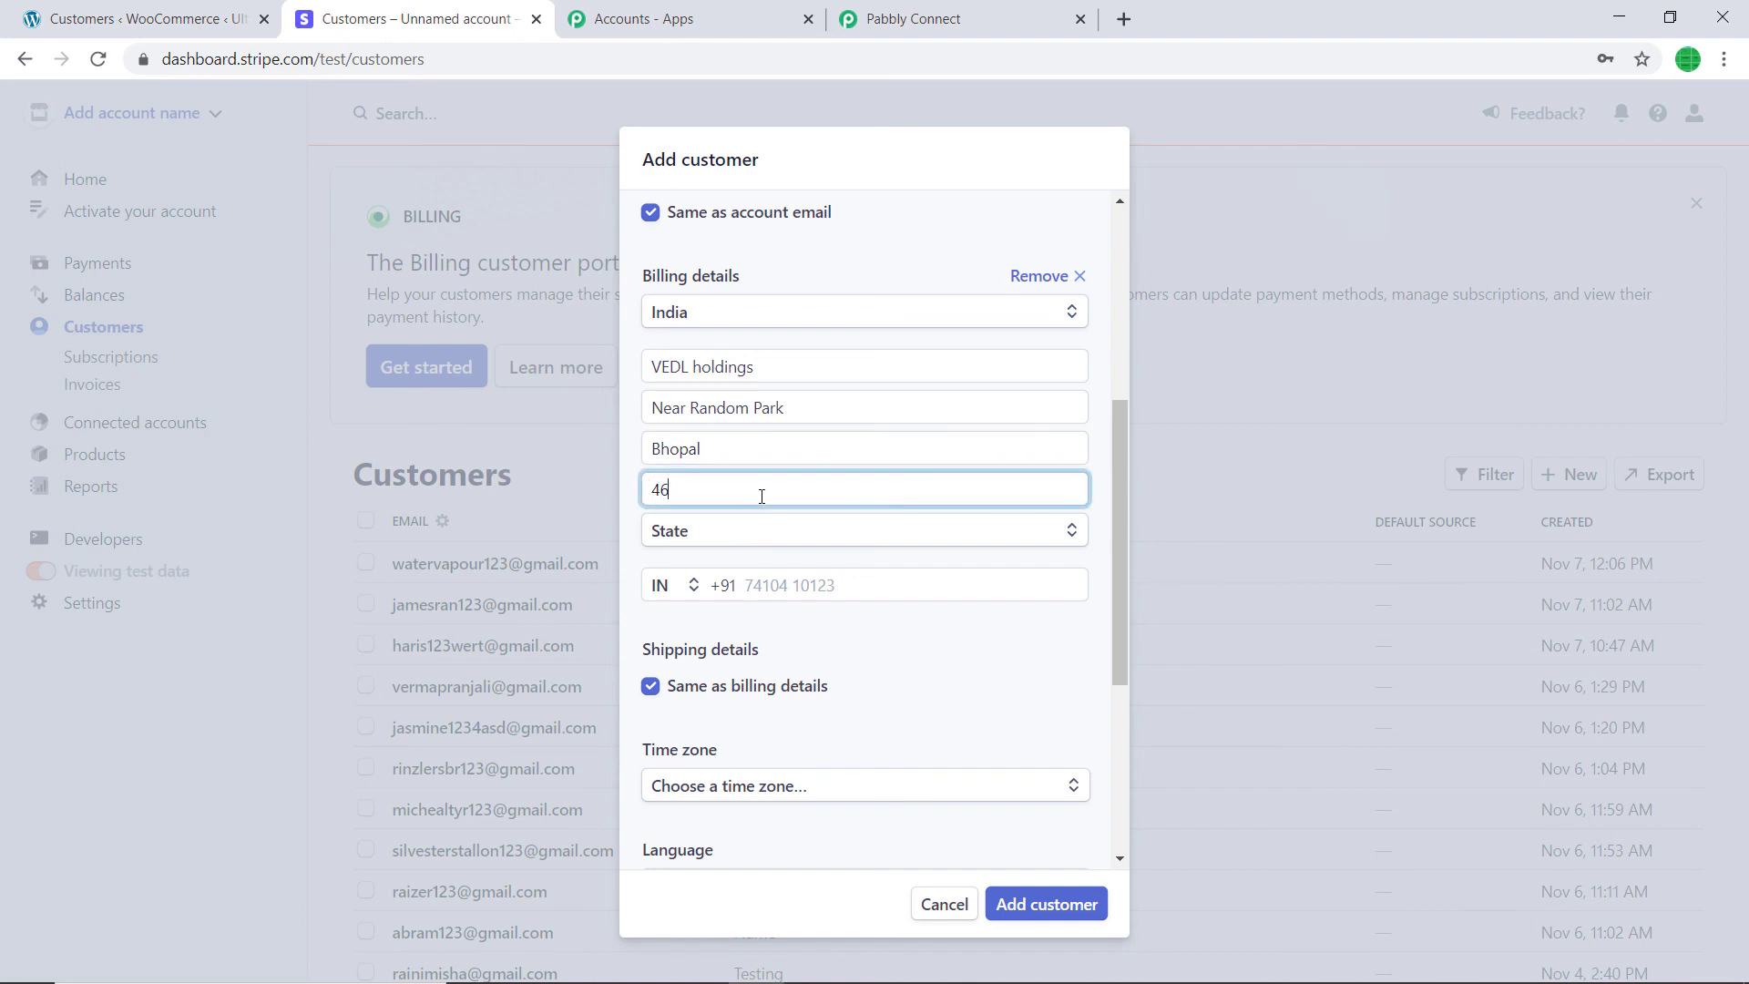
text(2023)
click(786, 531)
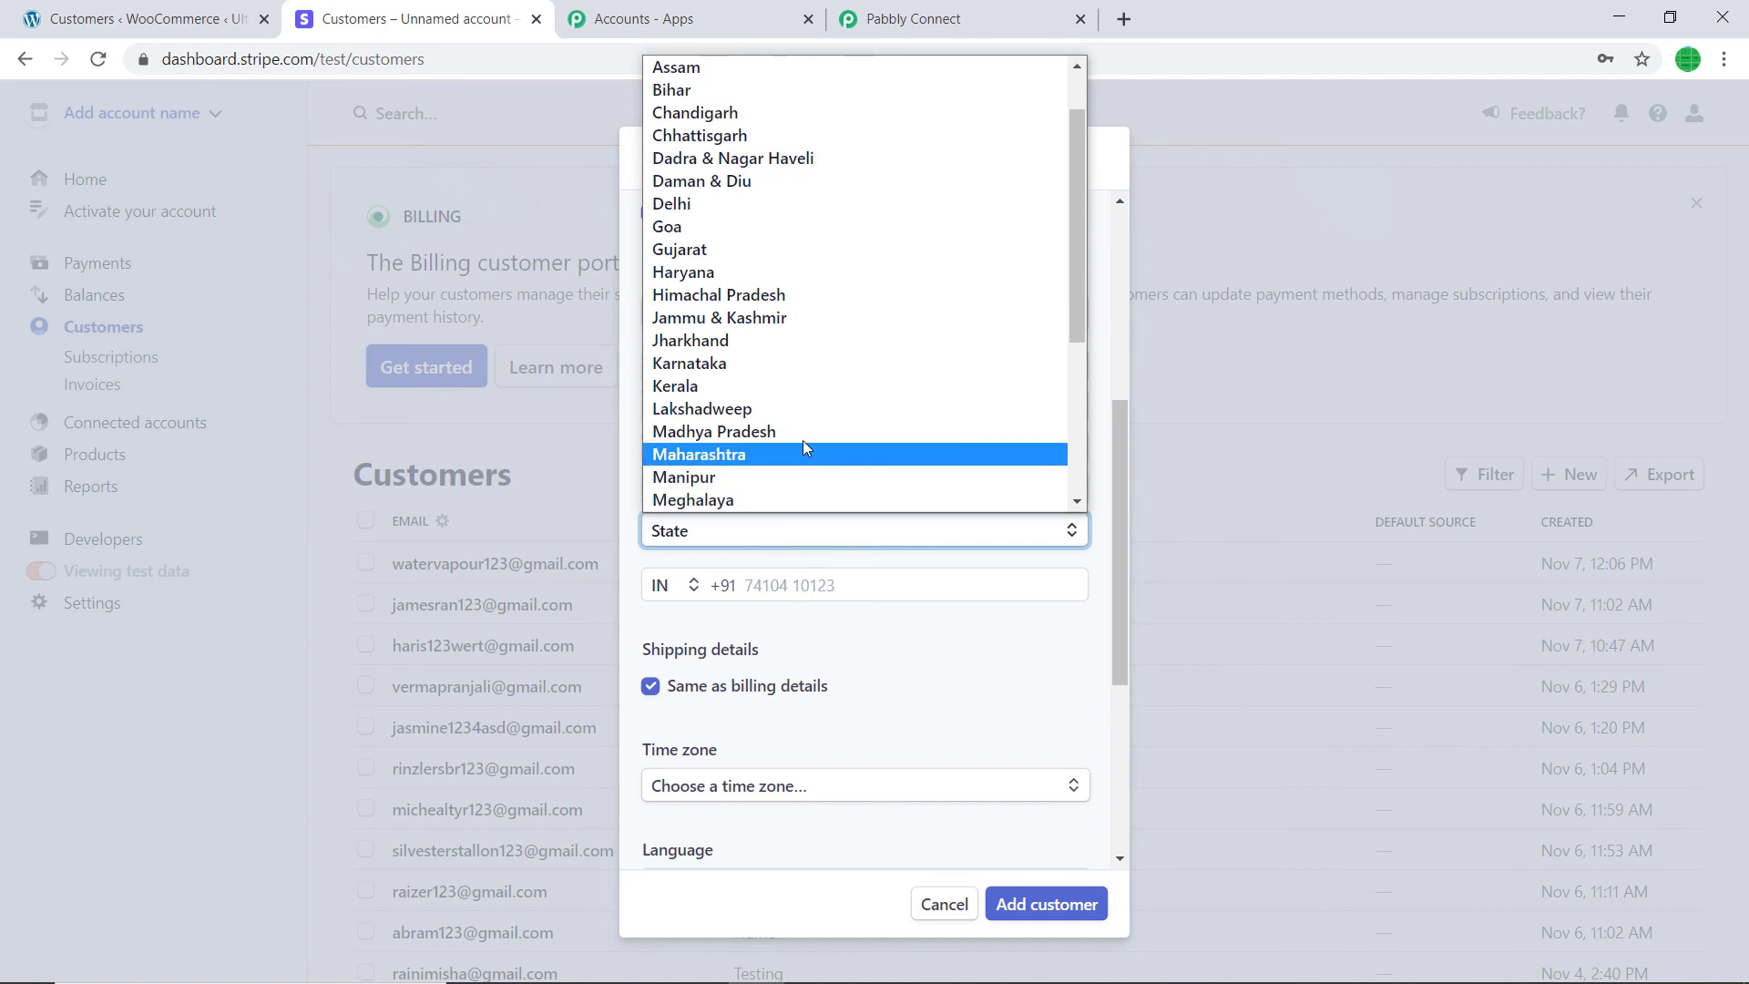
click(803, 431)
click(810, 591)
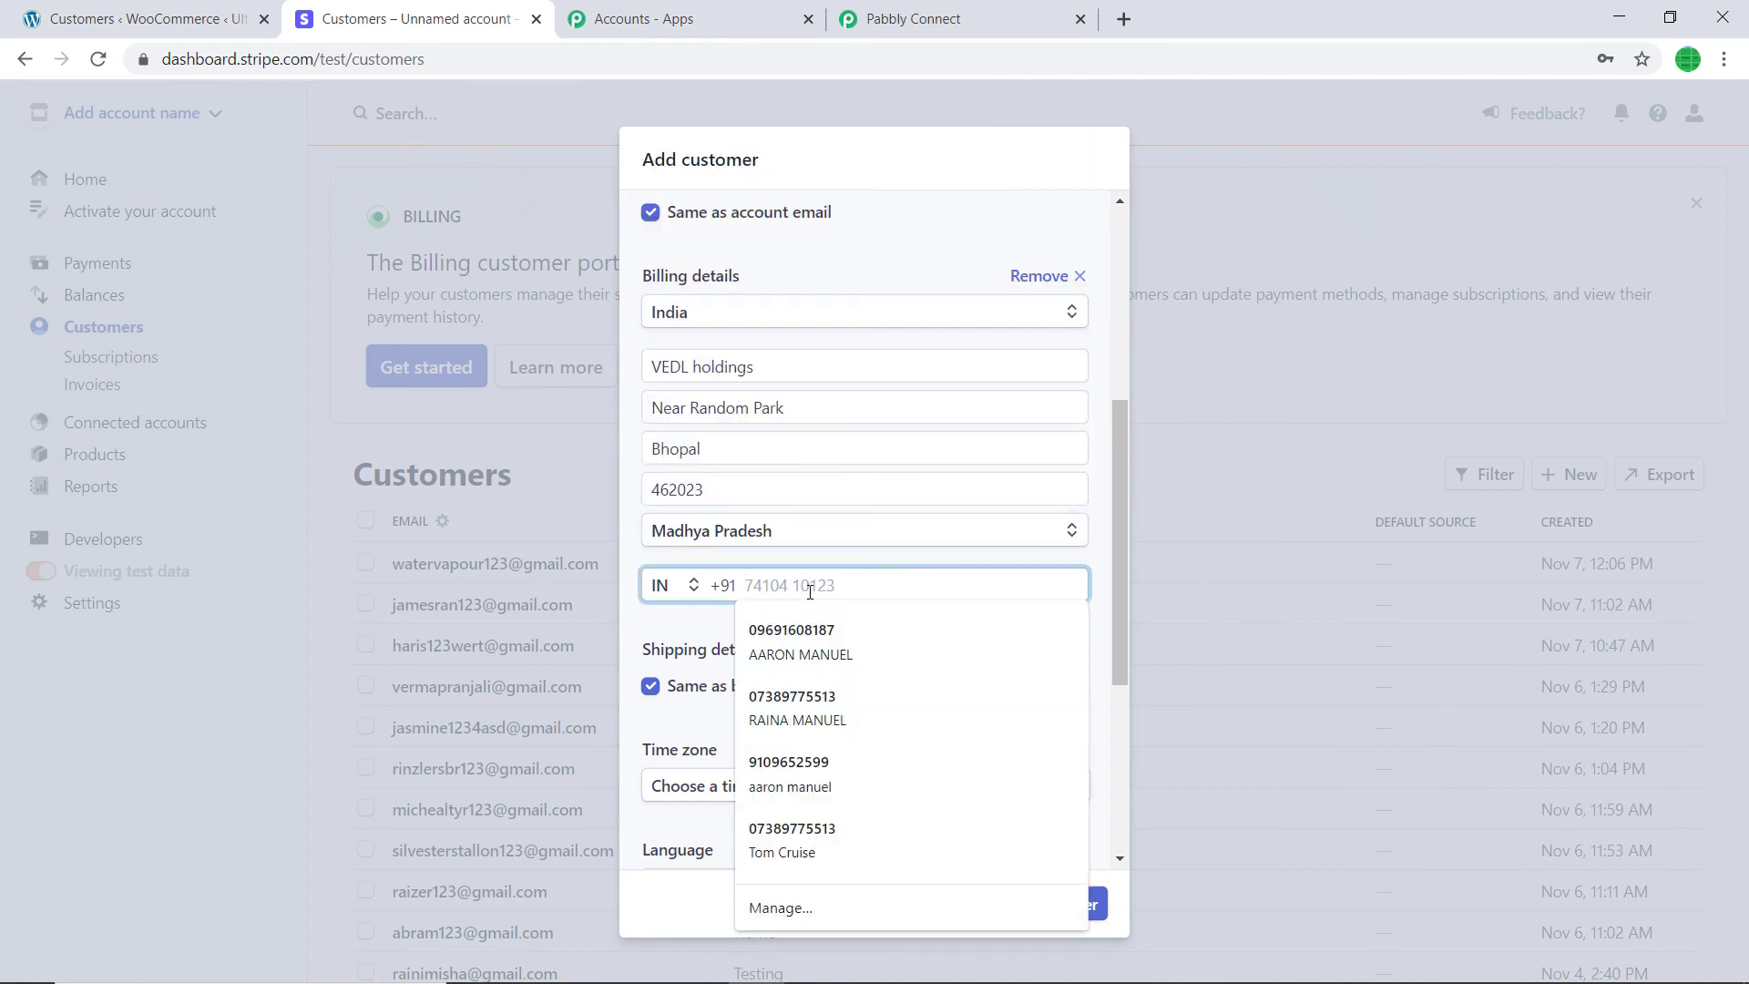
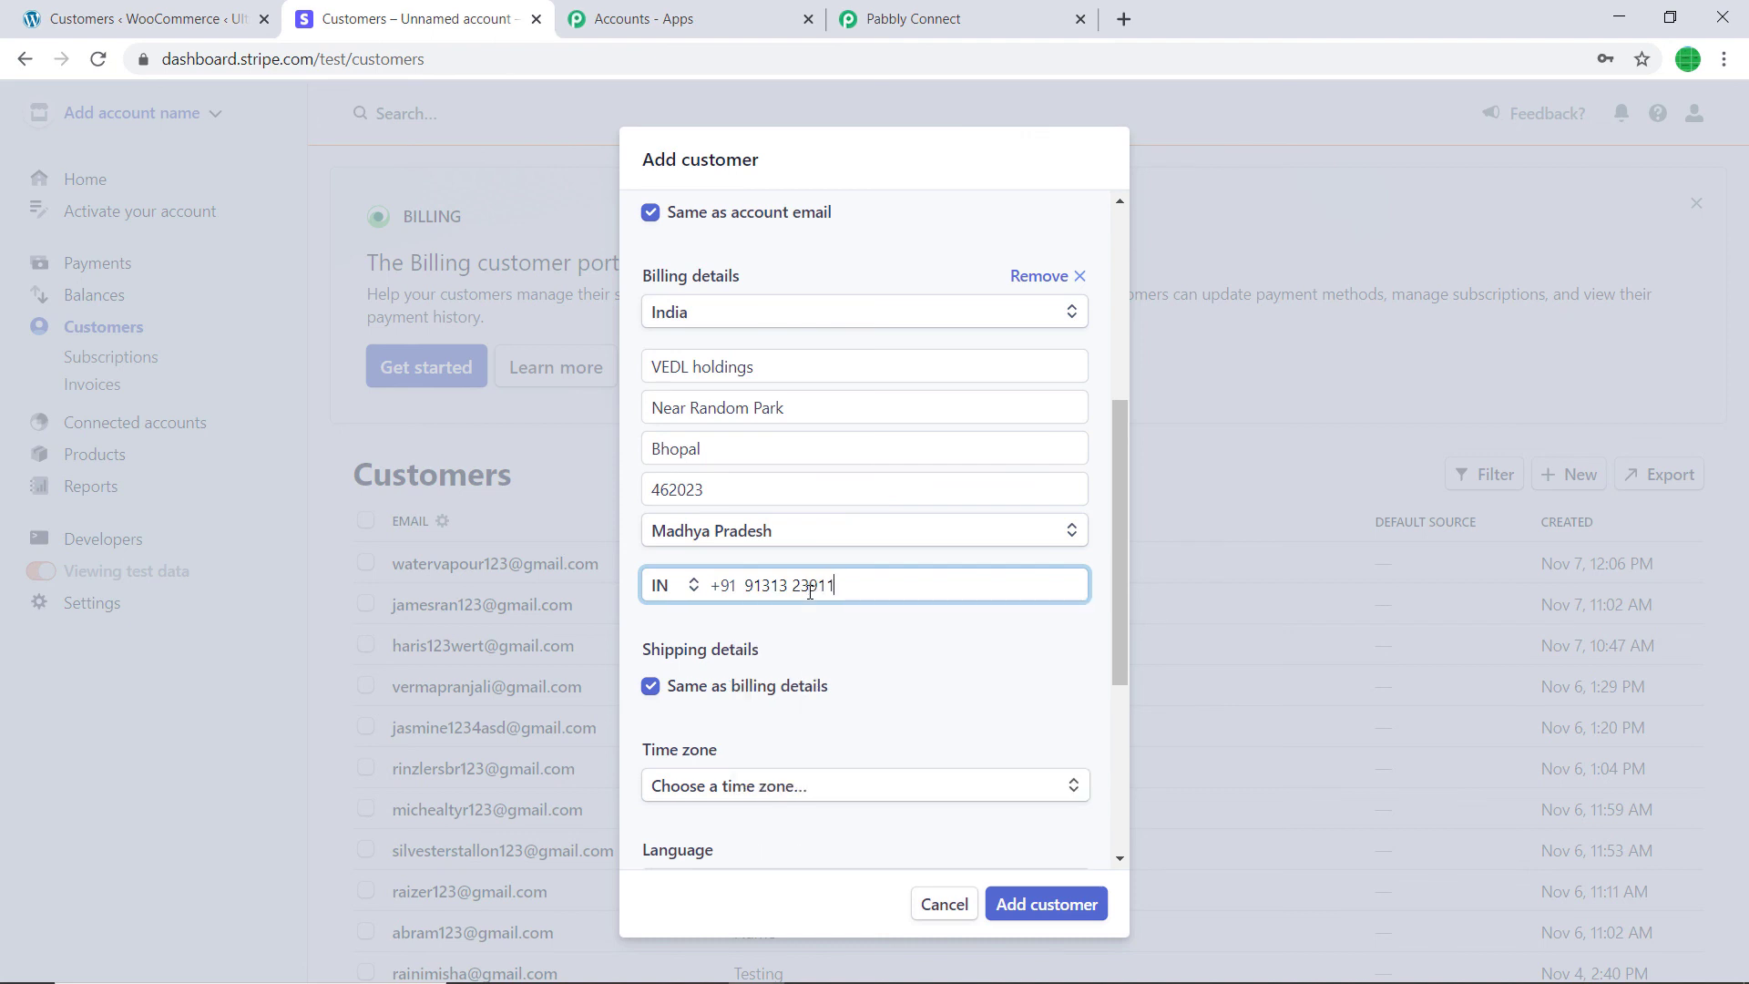
scroll(783, 585, down, 4)
- Set the customer's language to English and currency to USD - US Dollar, then add the customer
click(767, 545)
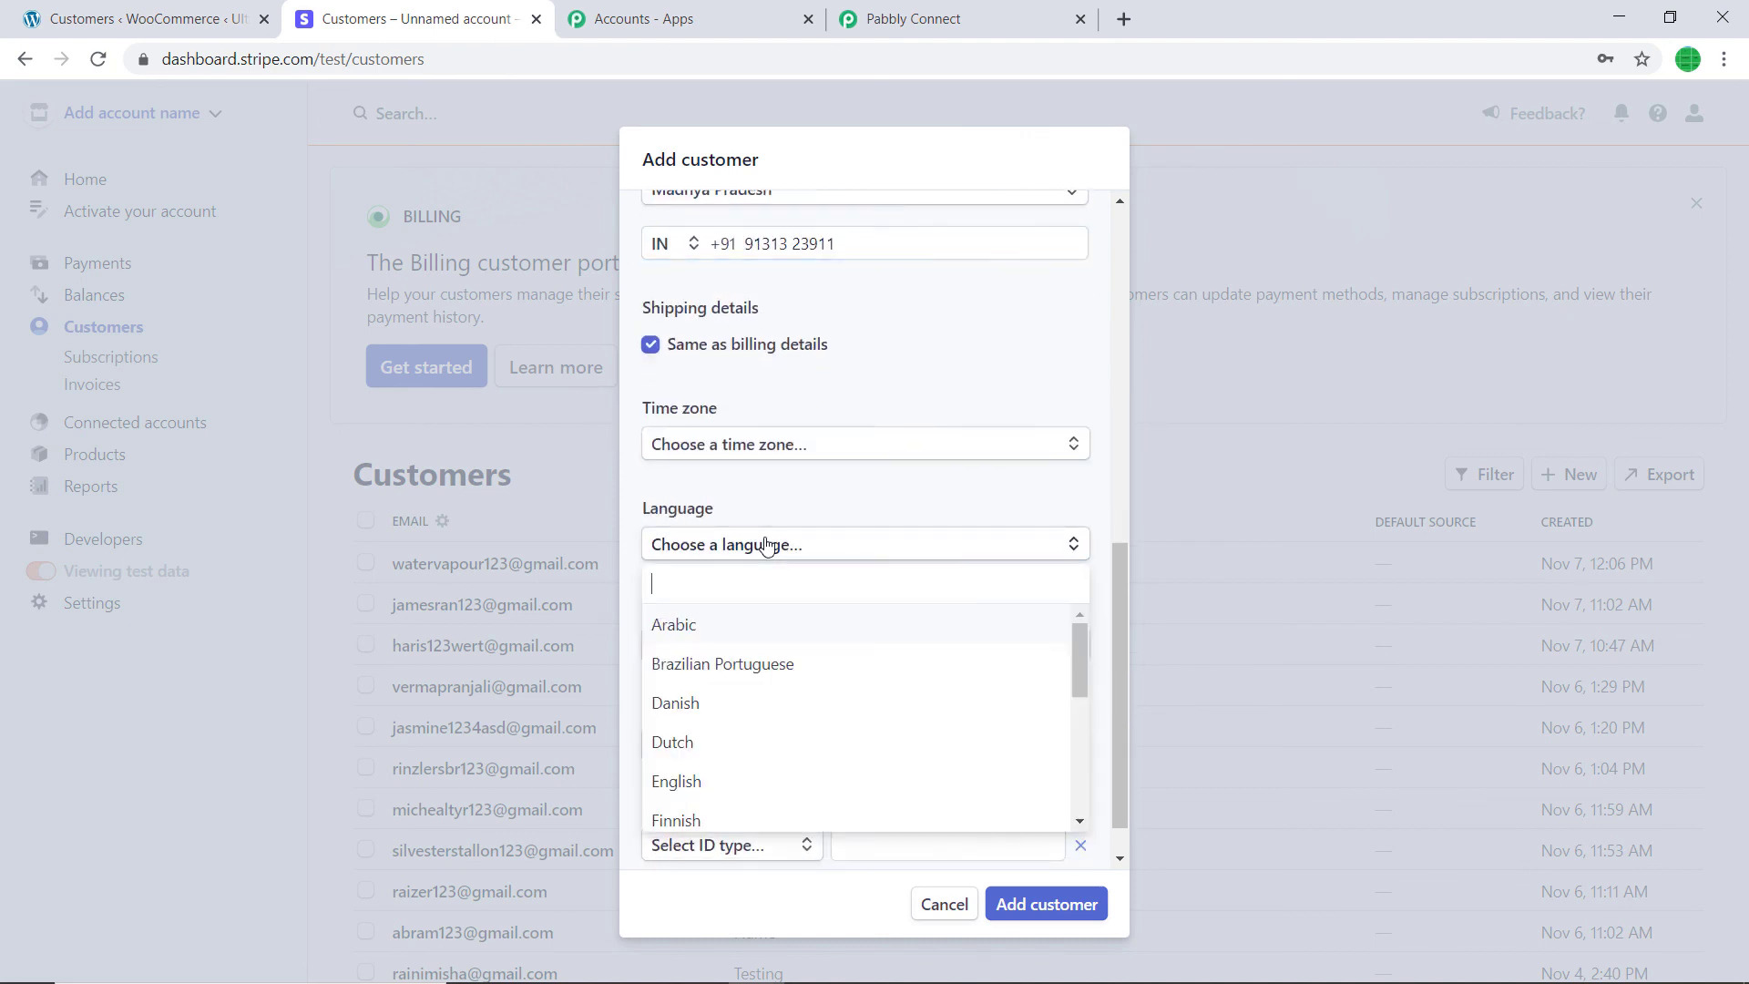
text(eng)
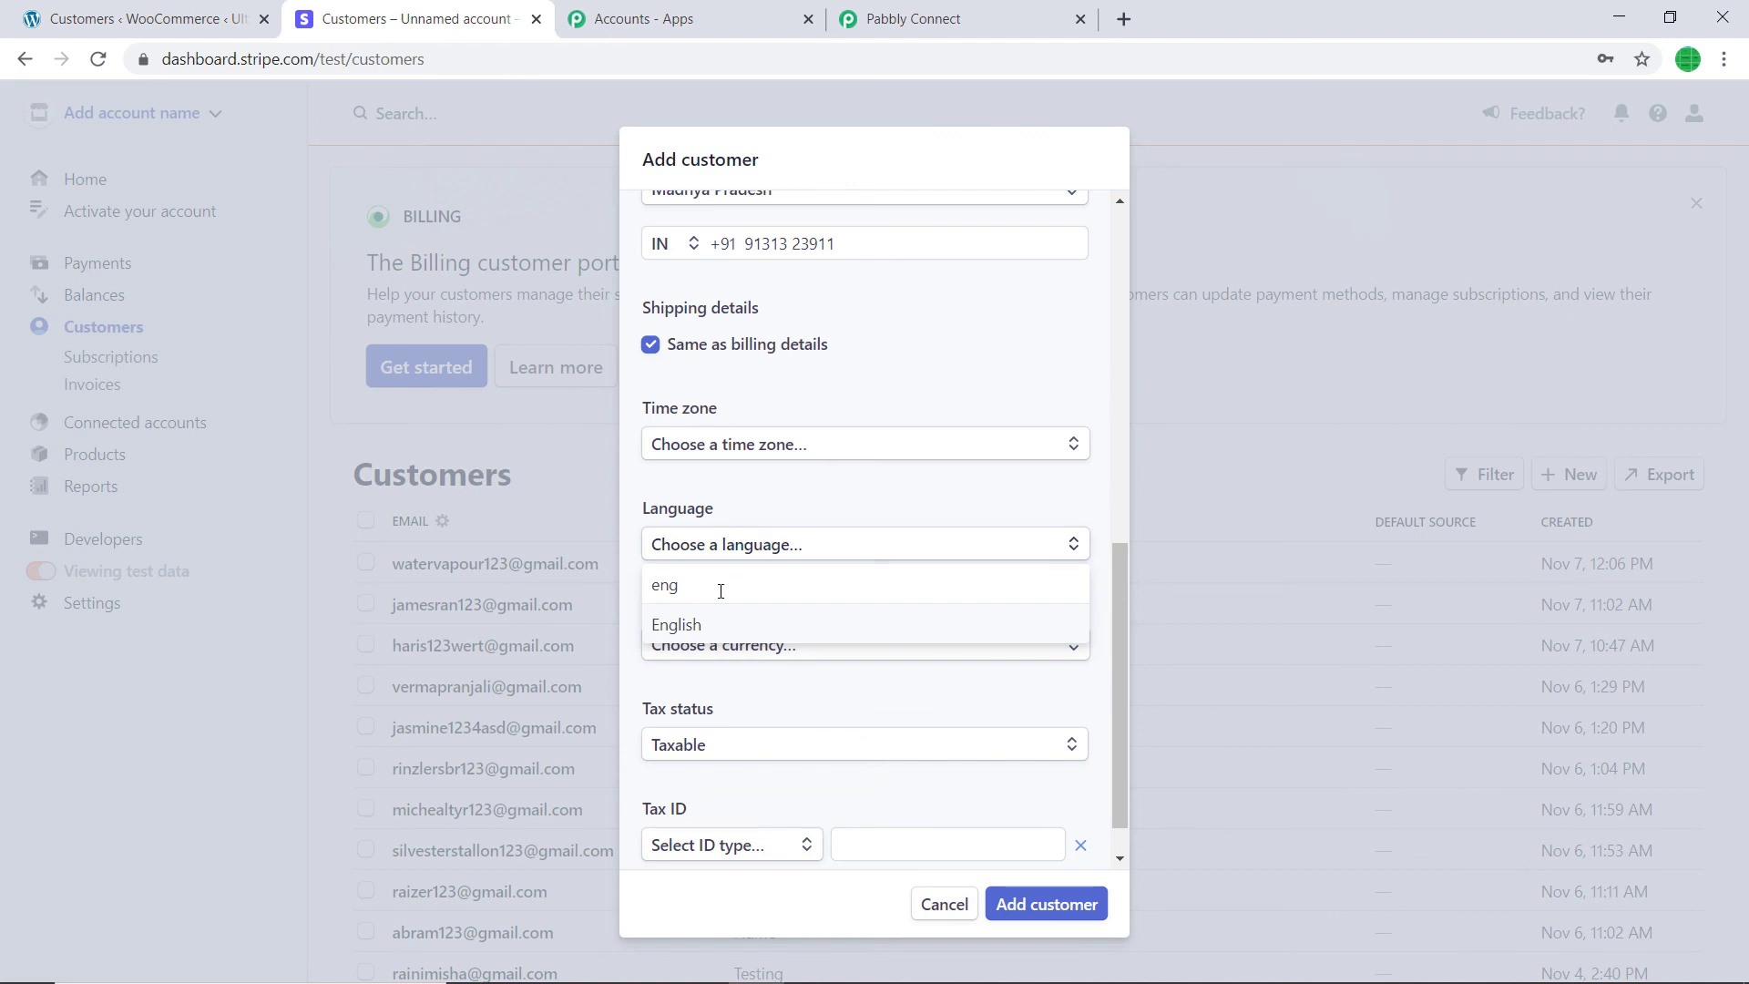
click(712, 629)
click(709, 646)
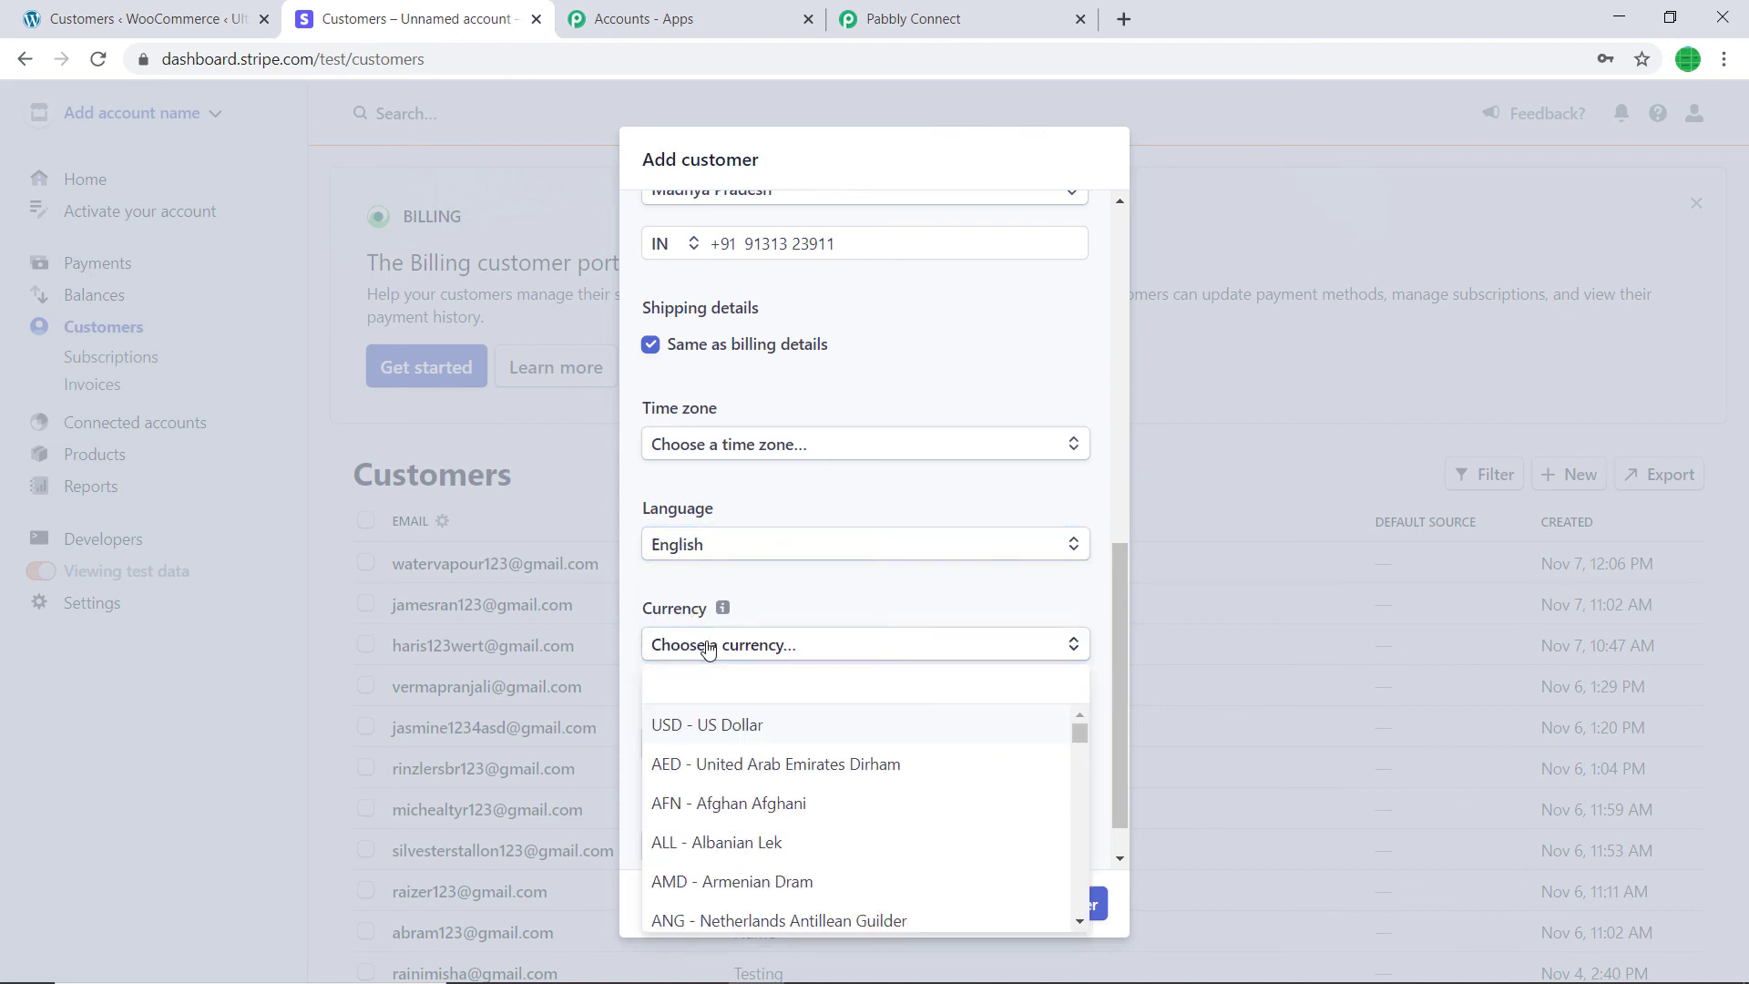
text(us)
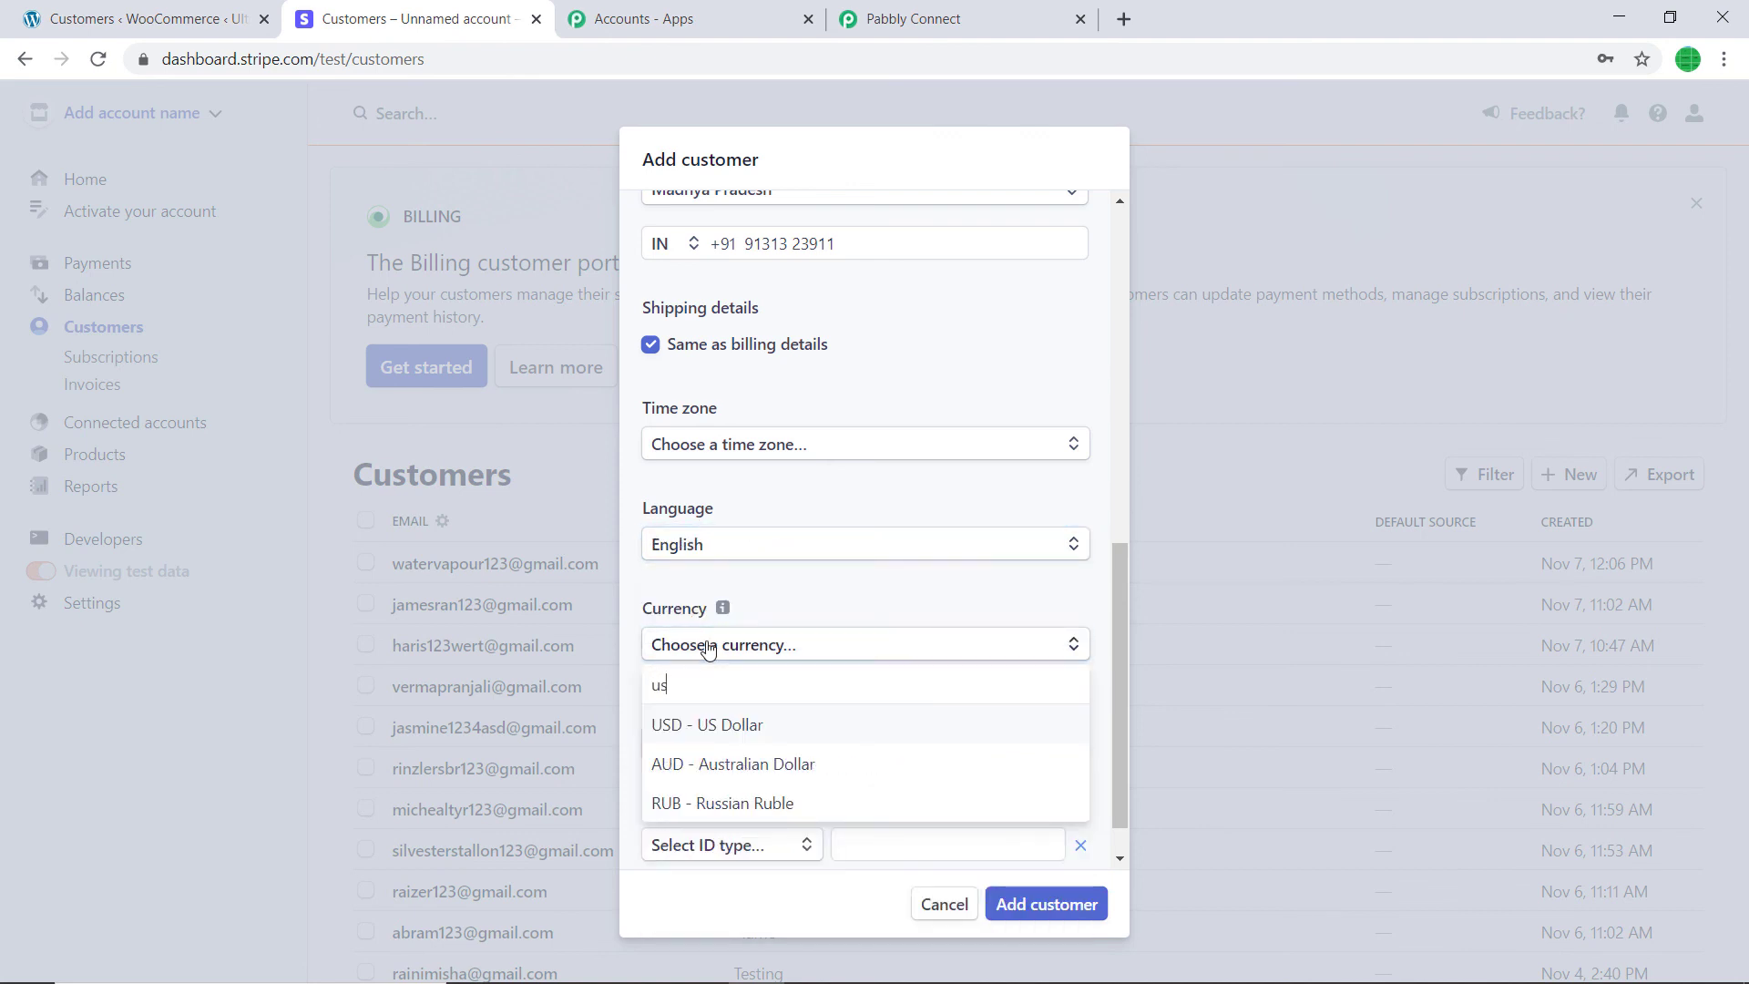
click(768, 724)
scroll(744, 692, down, 1)
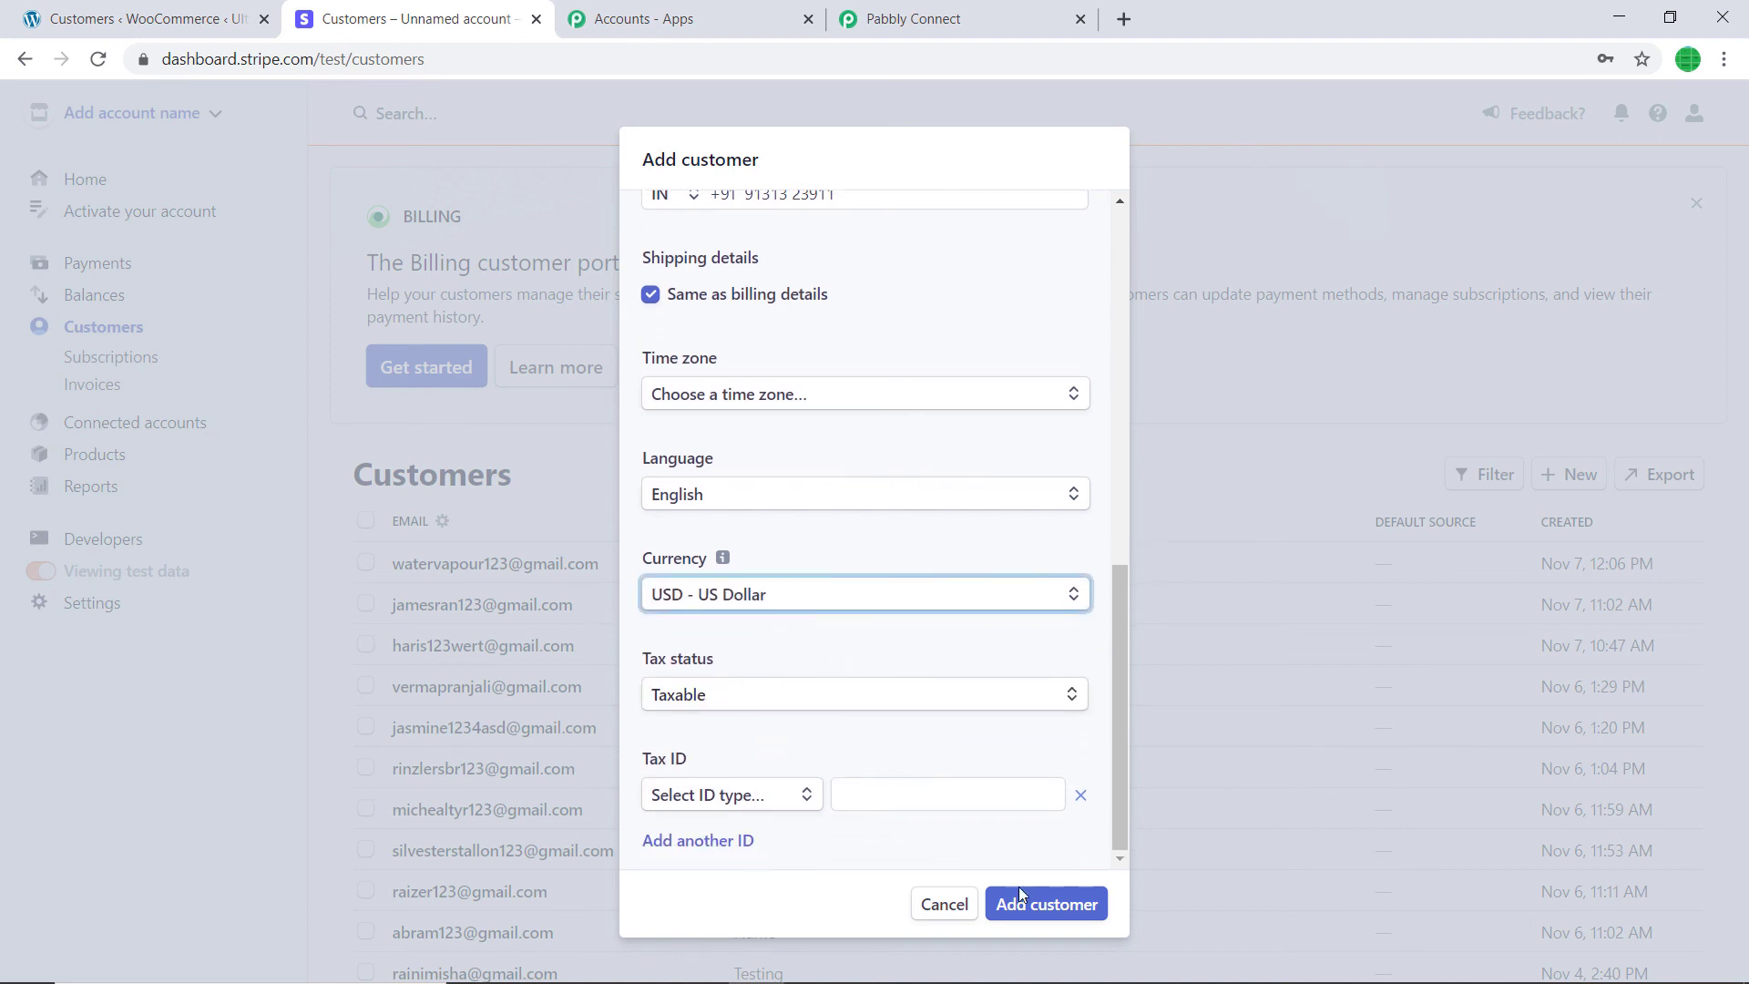
click(1035, 911)
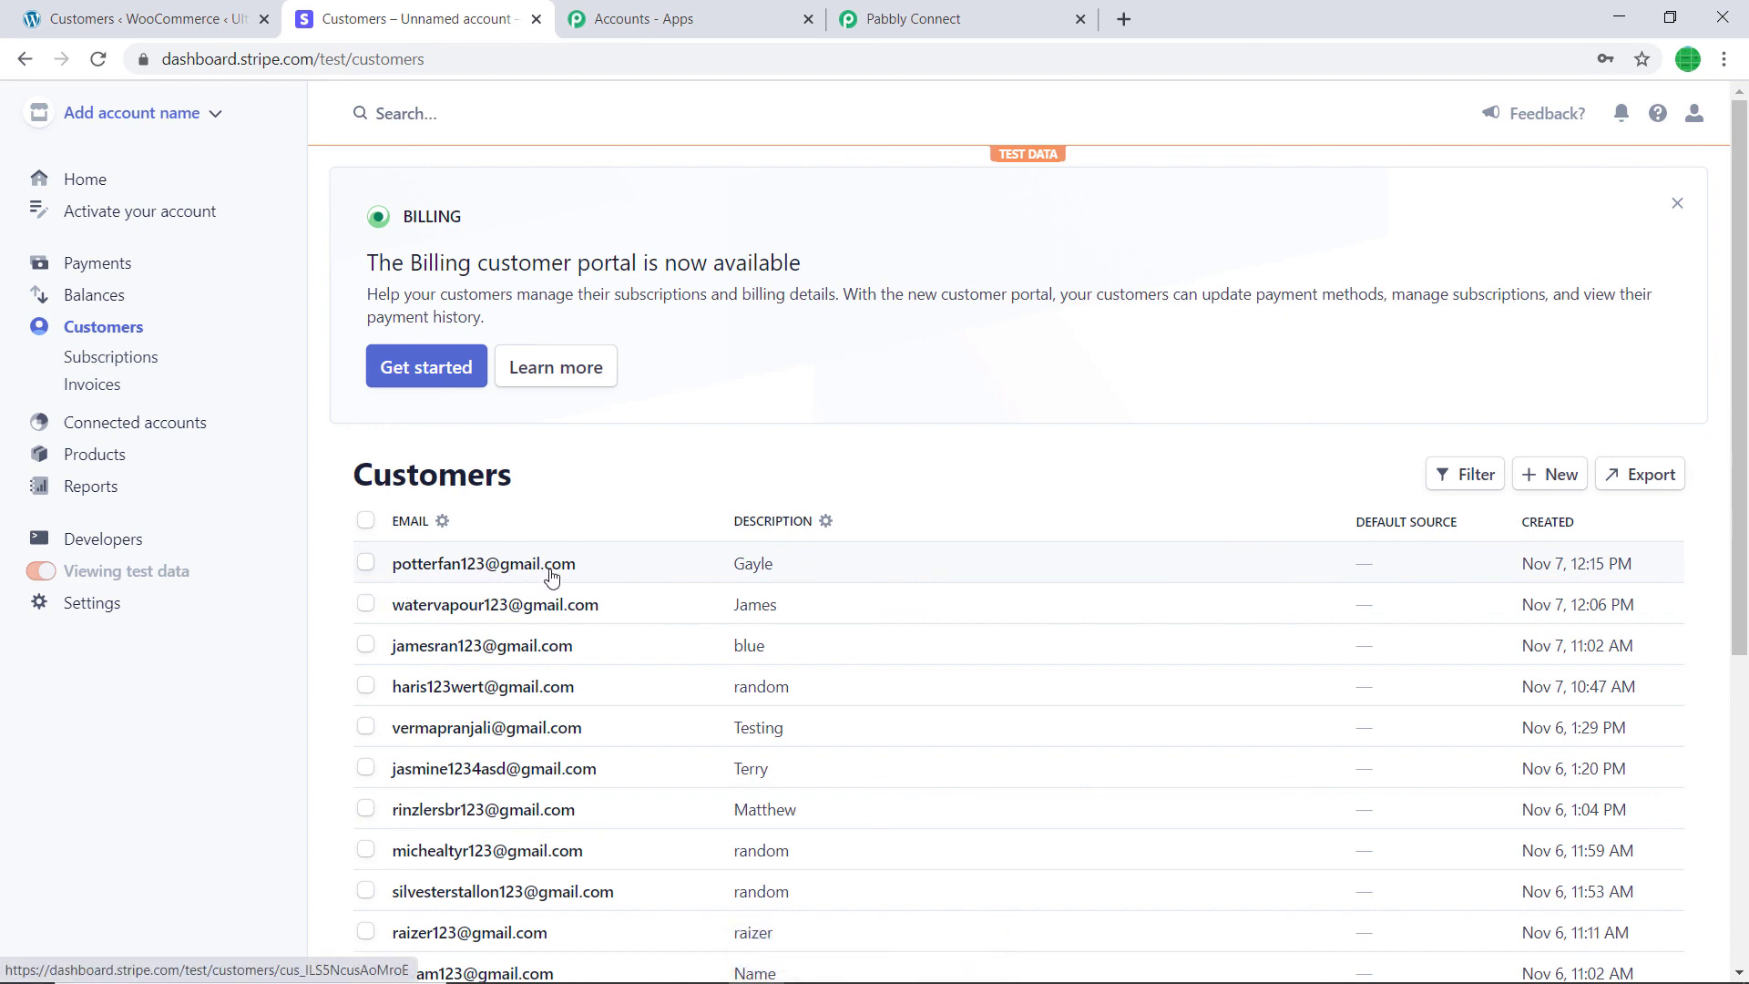
click(185, 11)
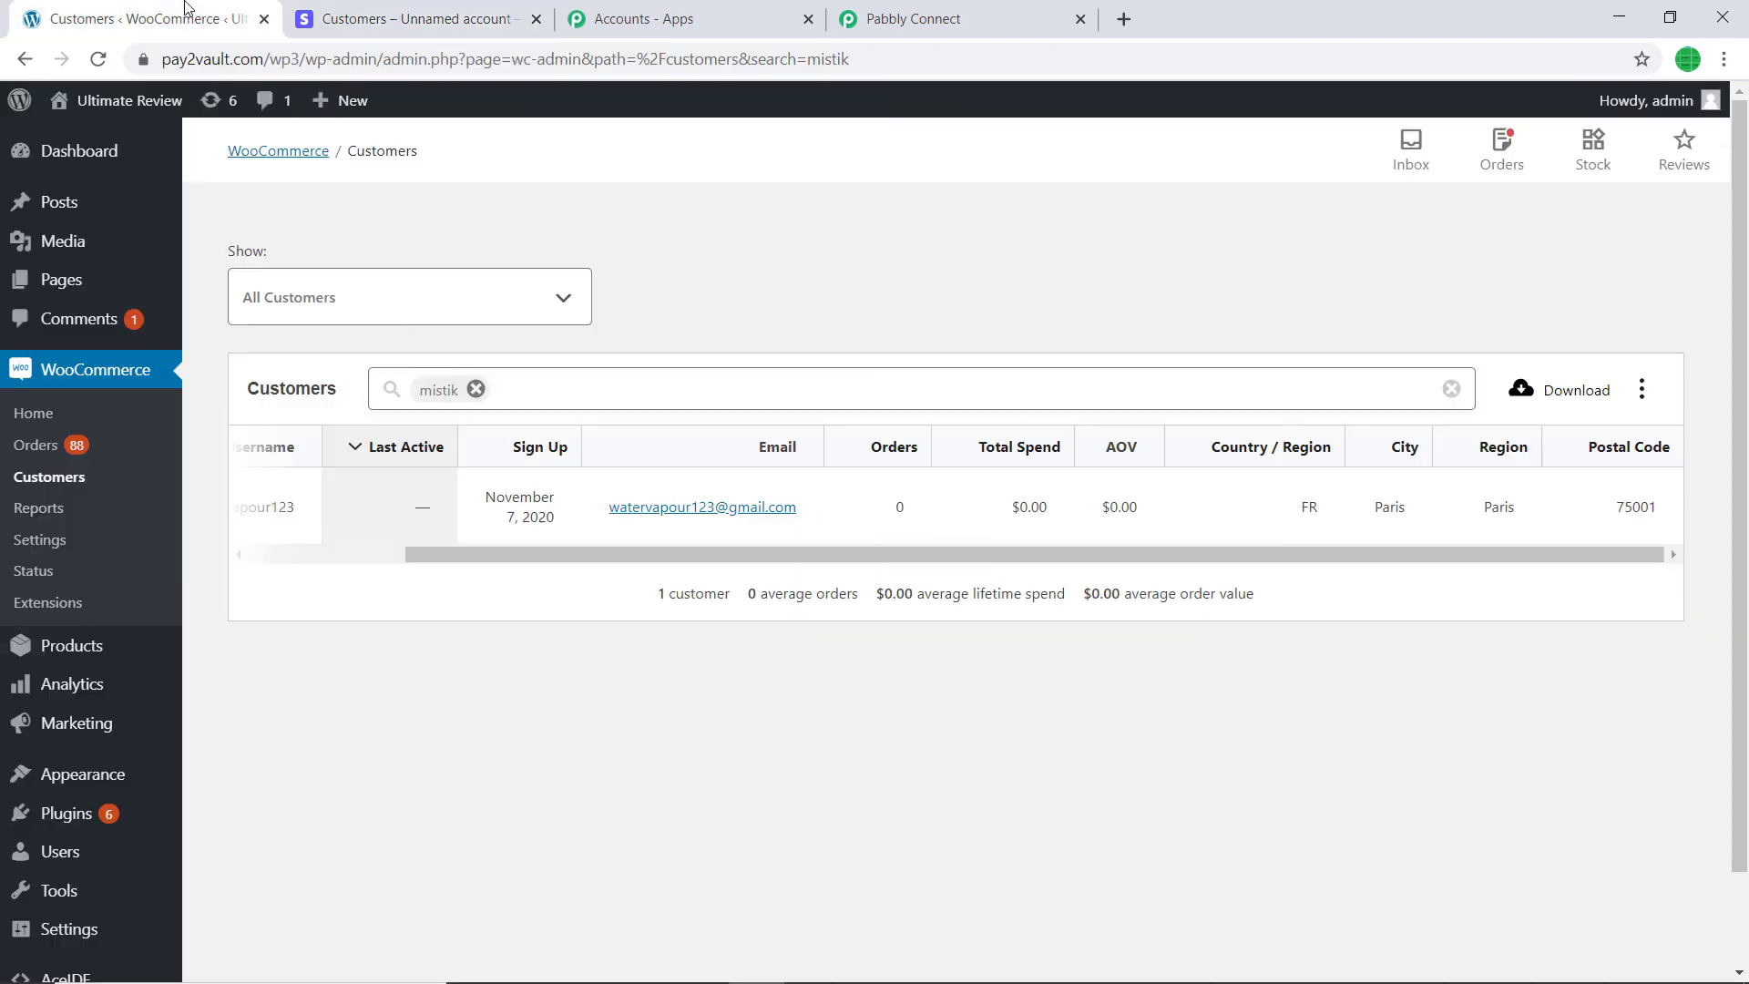
- Reload WooCommerce Customers, replace the old search with the new customer's name, and confirm the IN entry
click(97, 58)
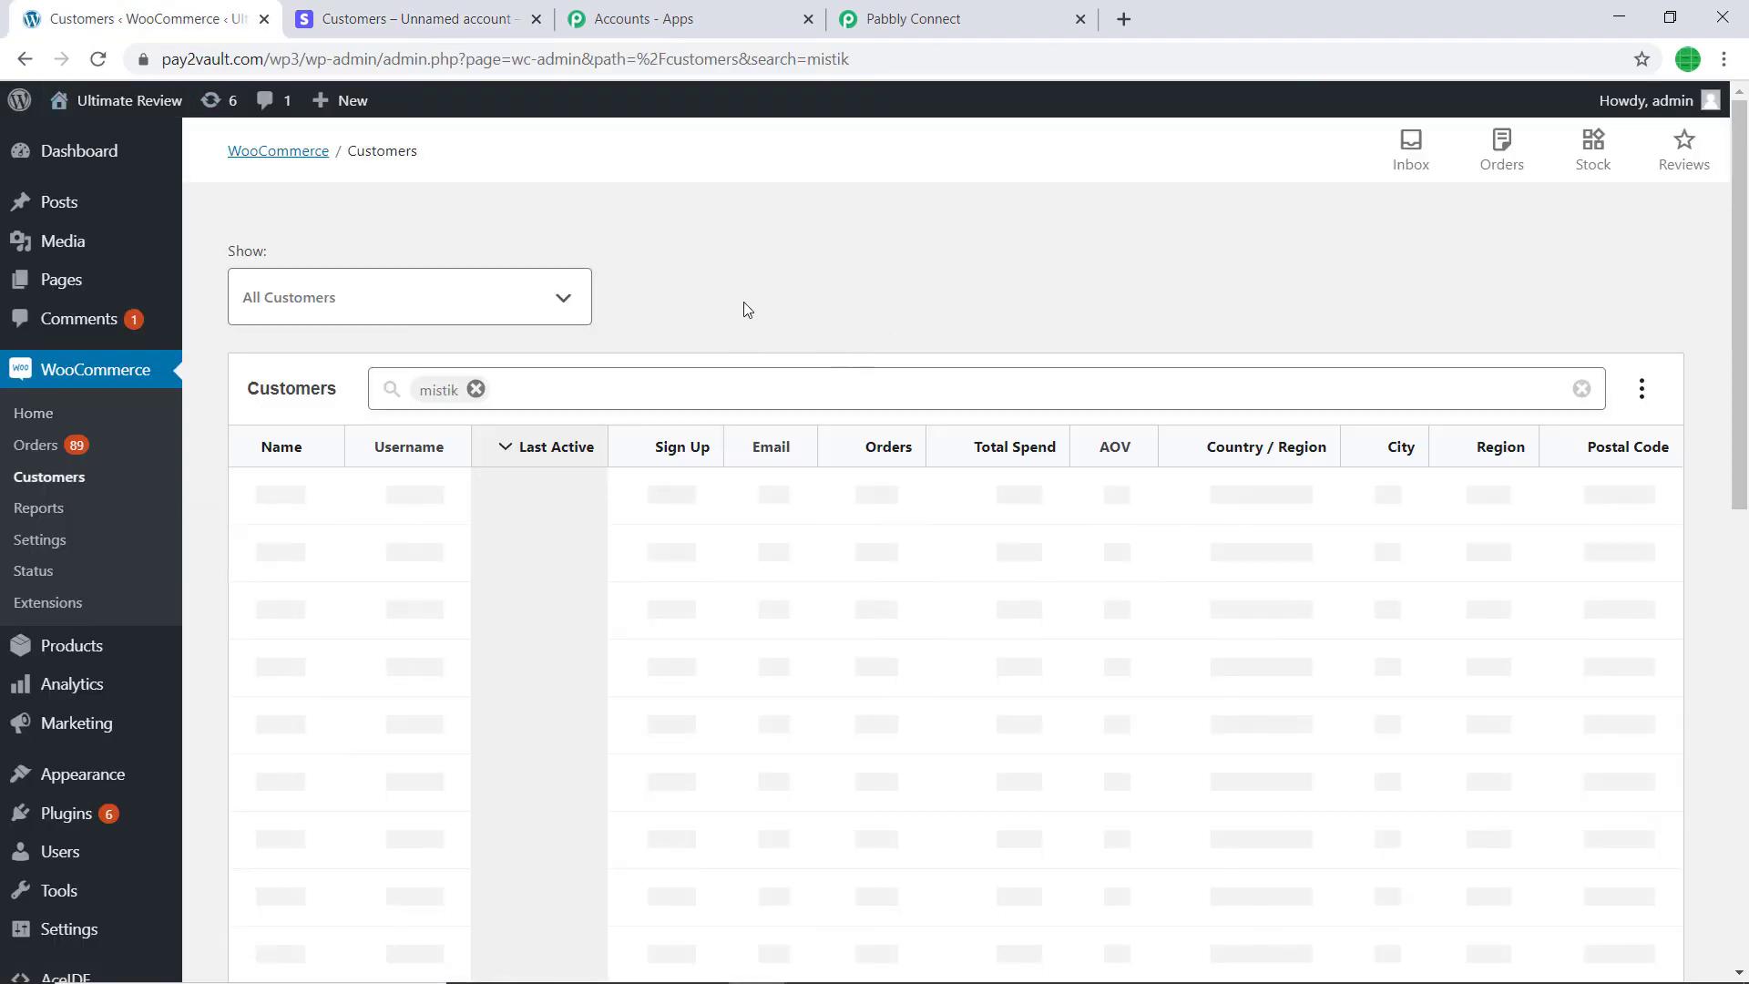
click(564, 382)
key(BackSpace)
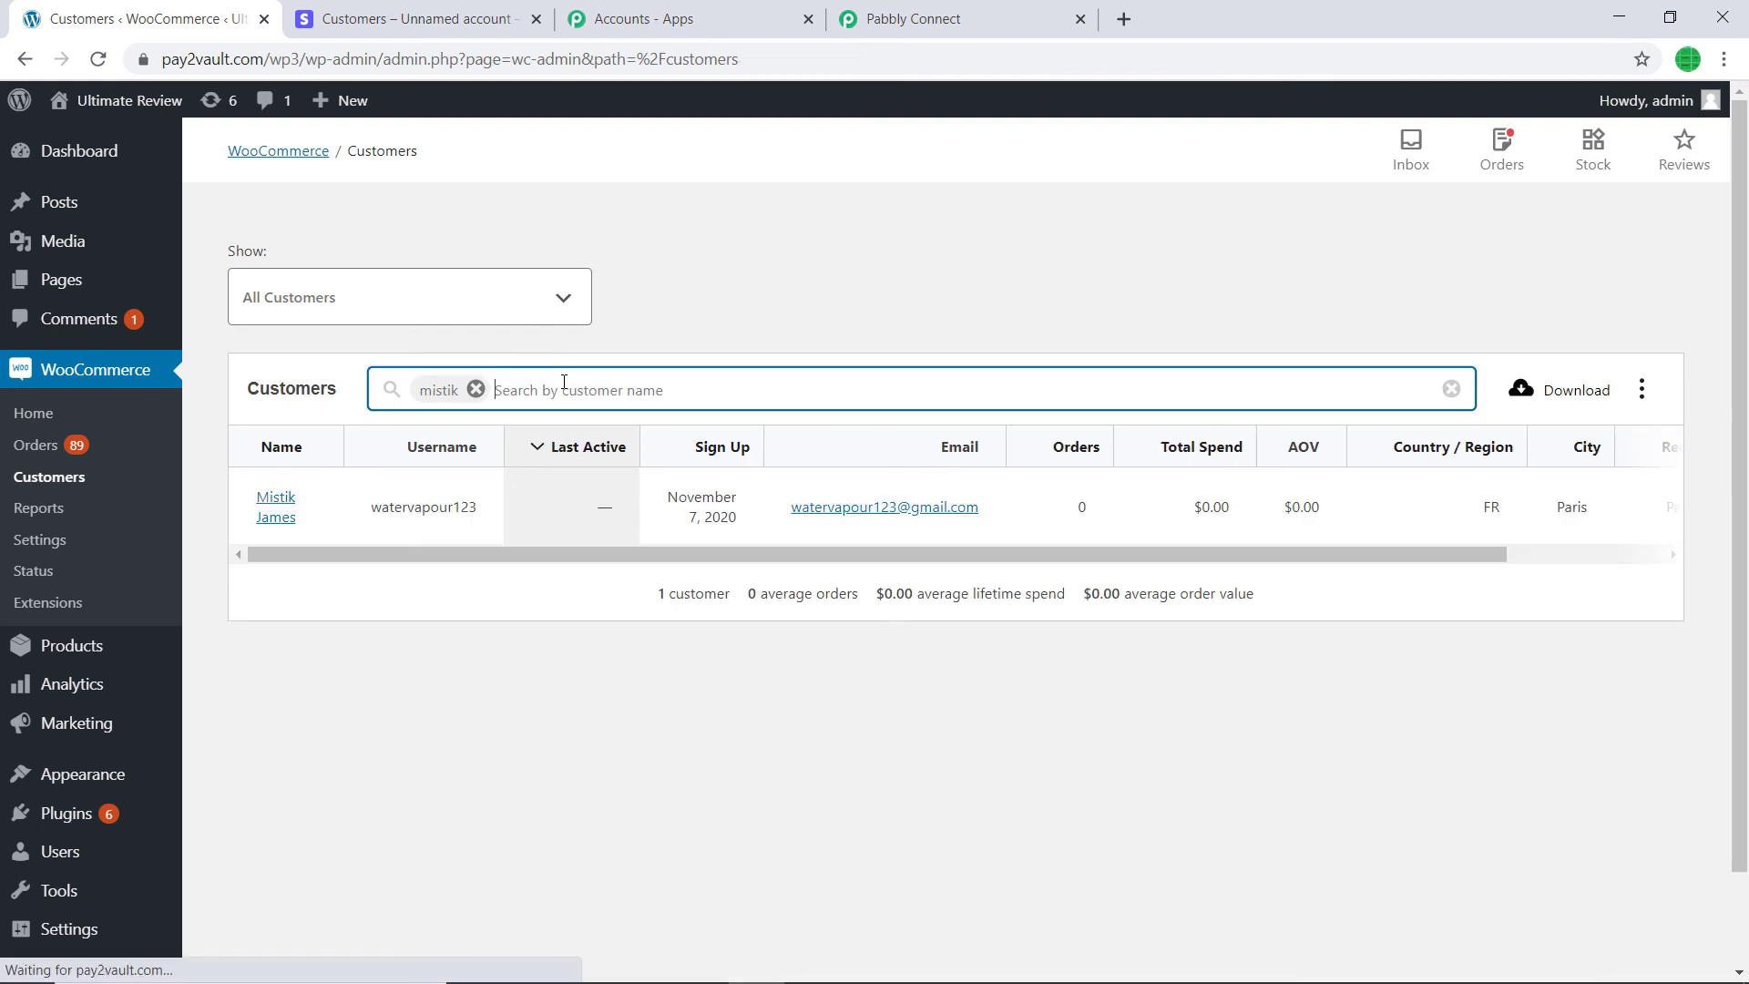
text(helen)
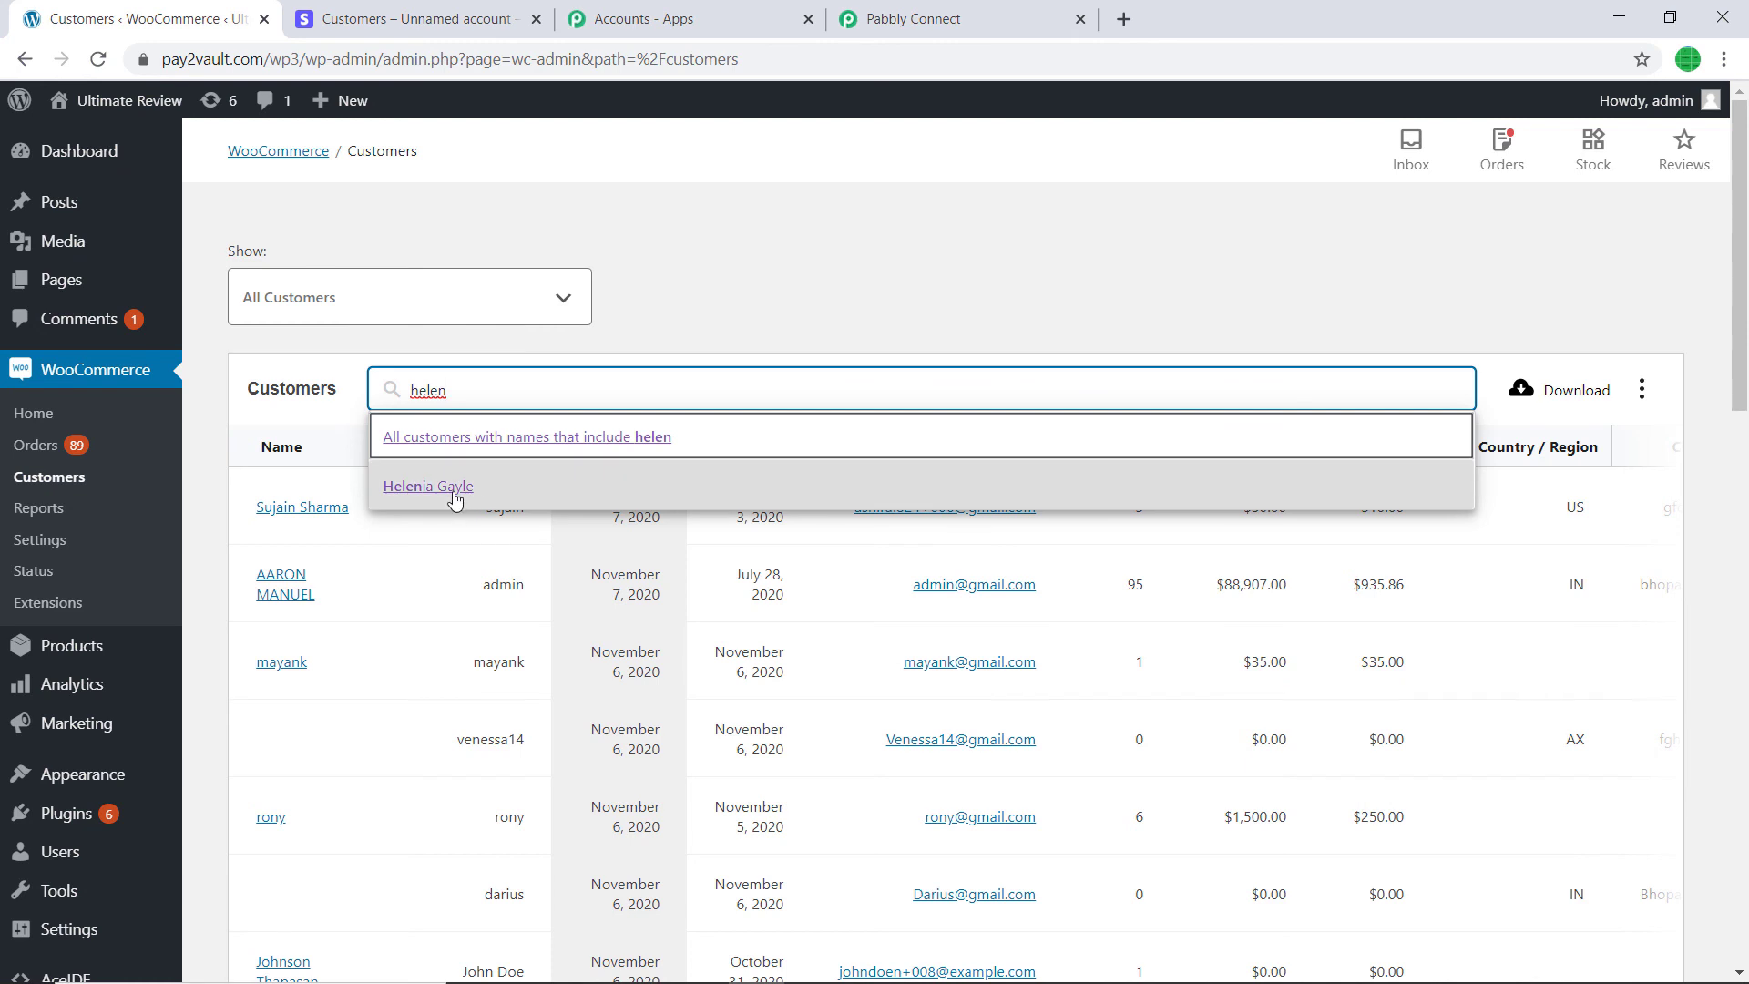
click(456, 496)
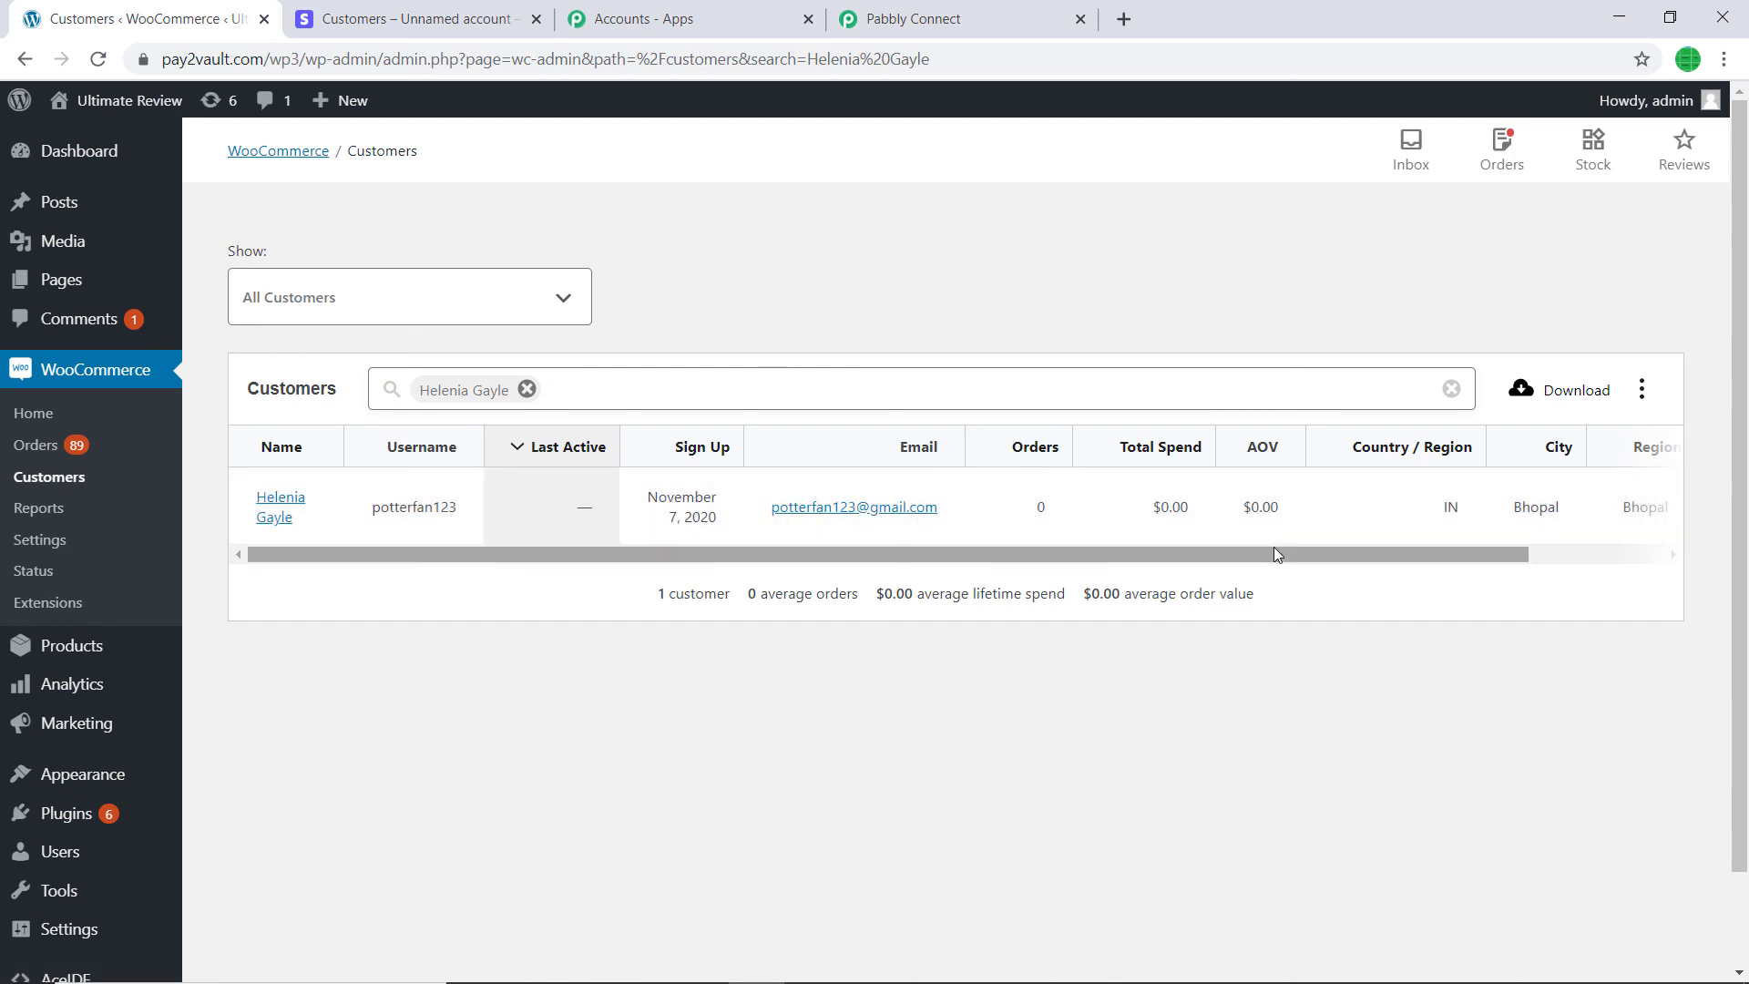
drag(1298, 555, 1500, 557)
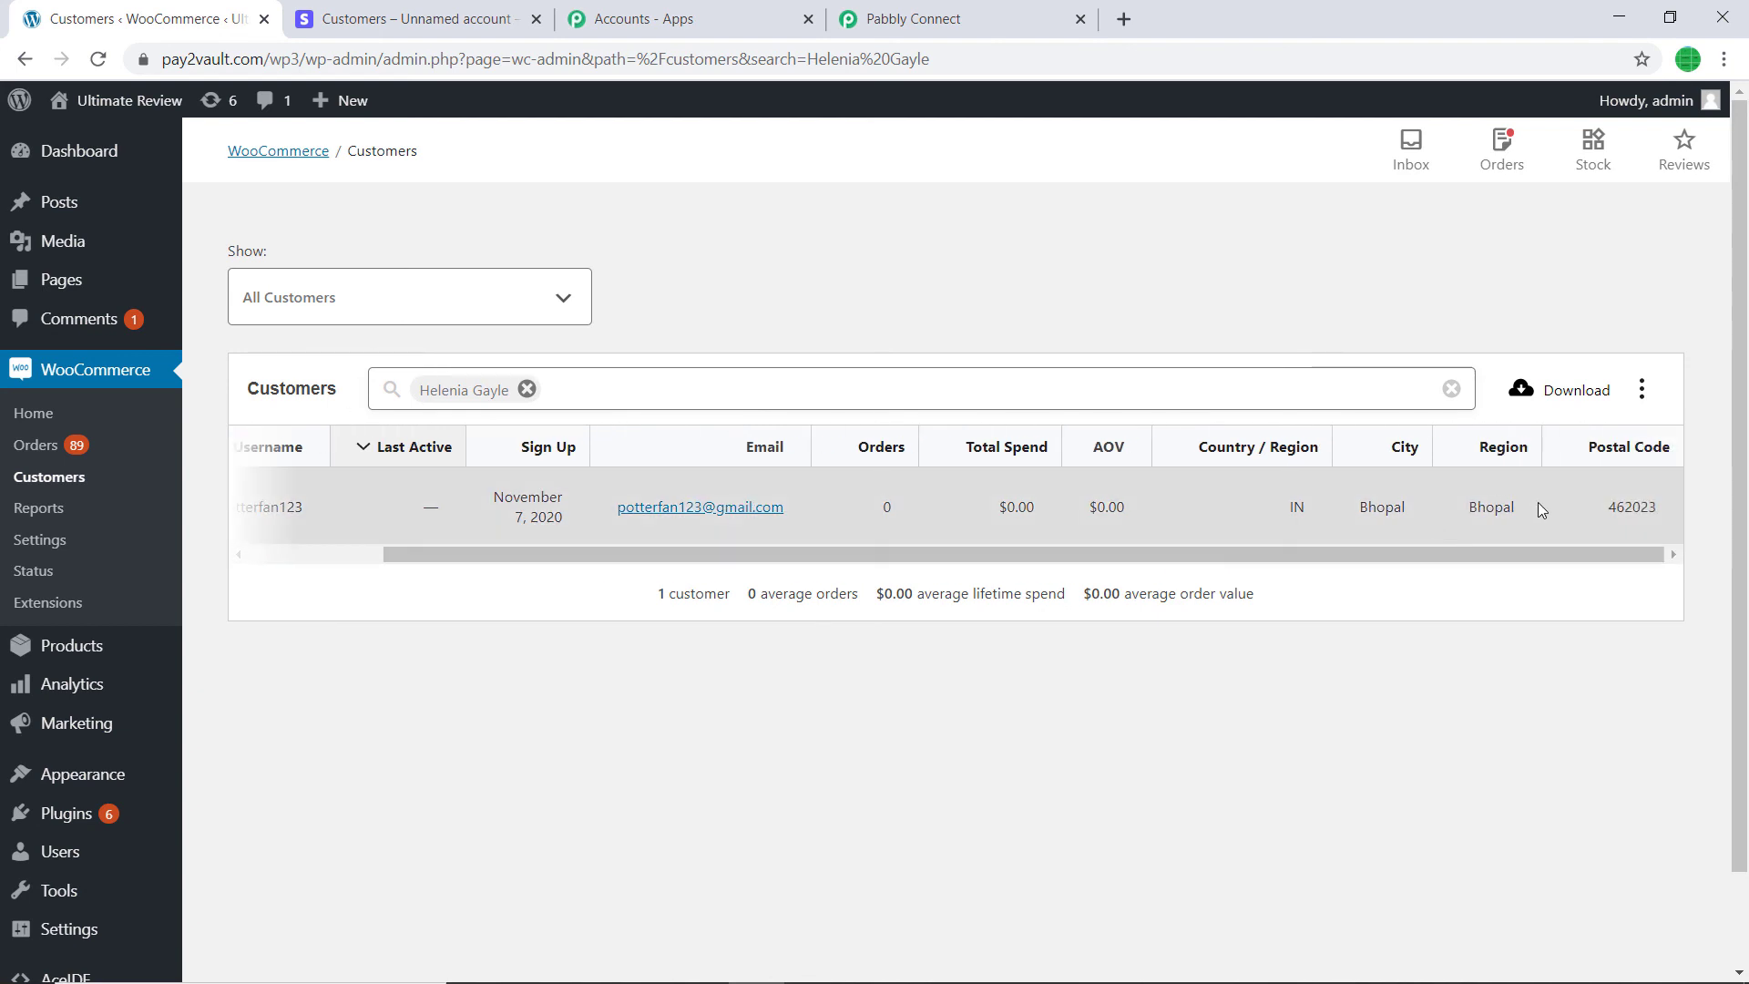
drag(1316, 553, 944, 580)
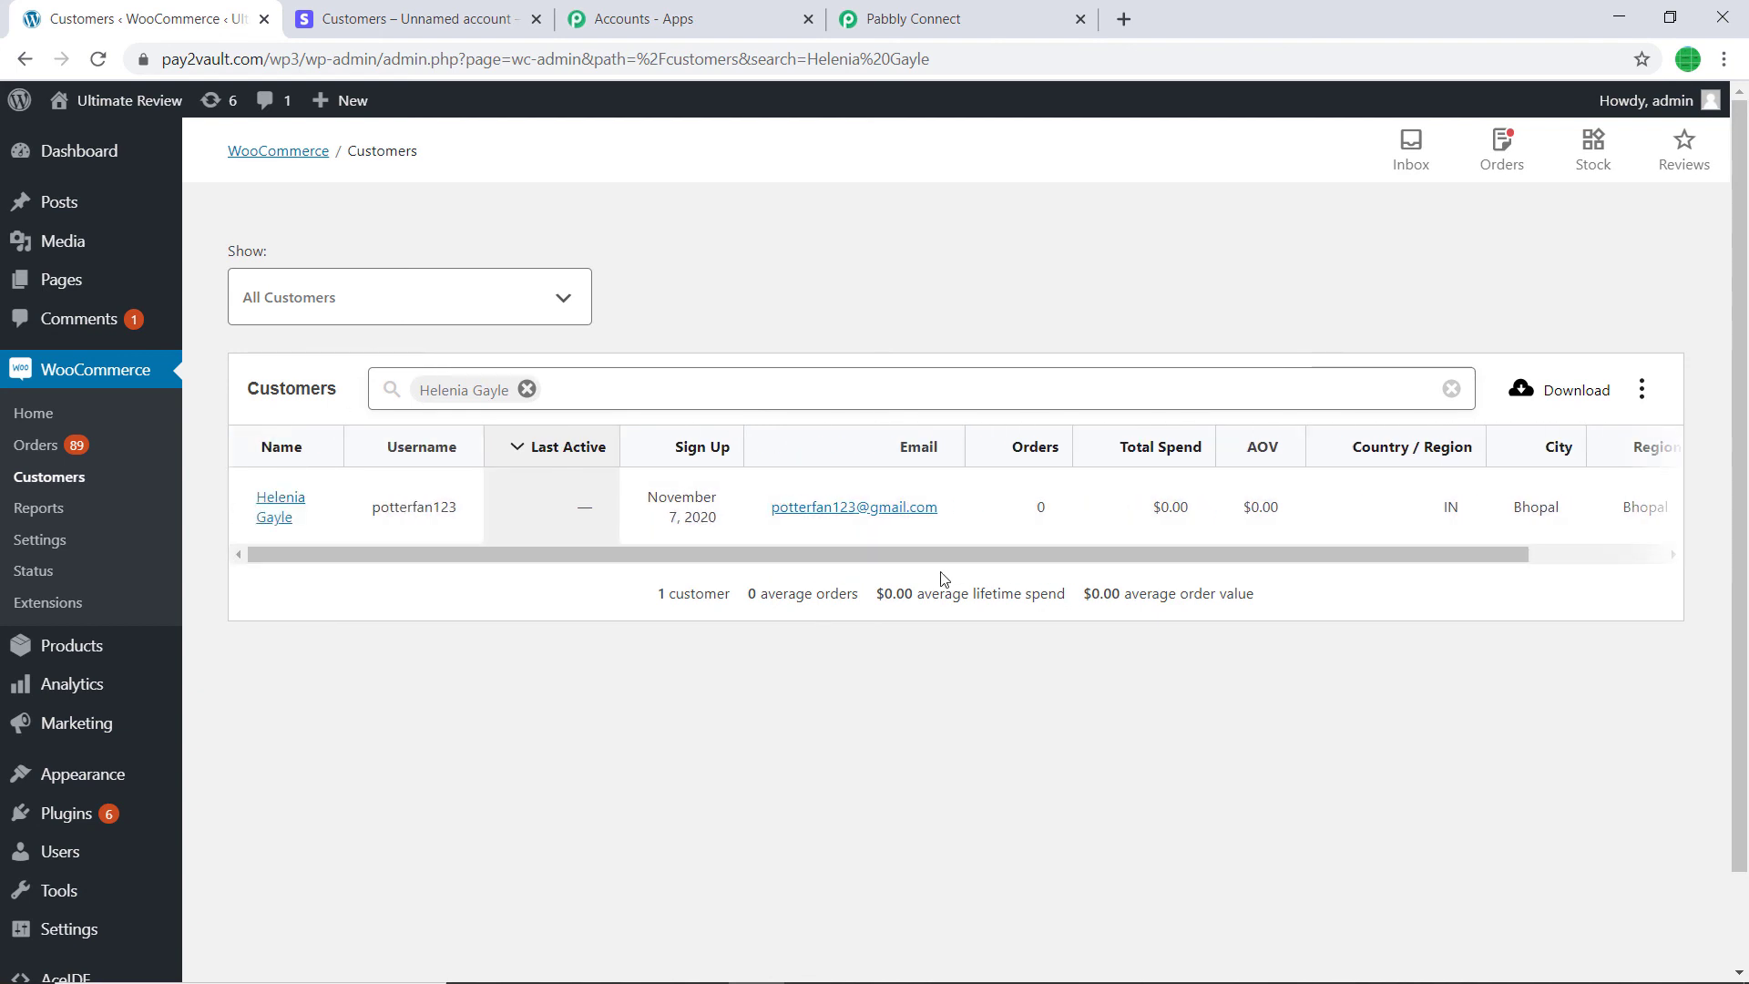